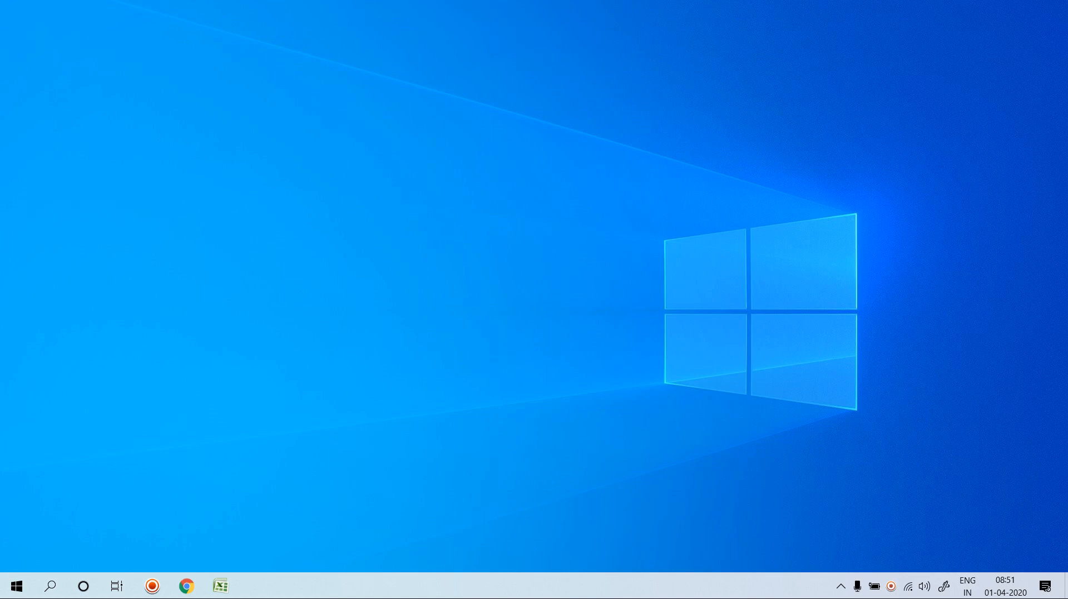
Bring the PageLayout student marks workbook to the front with its Page Layout options showing.
key("alt+Tab")
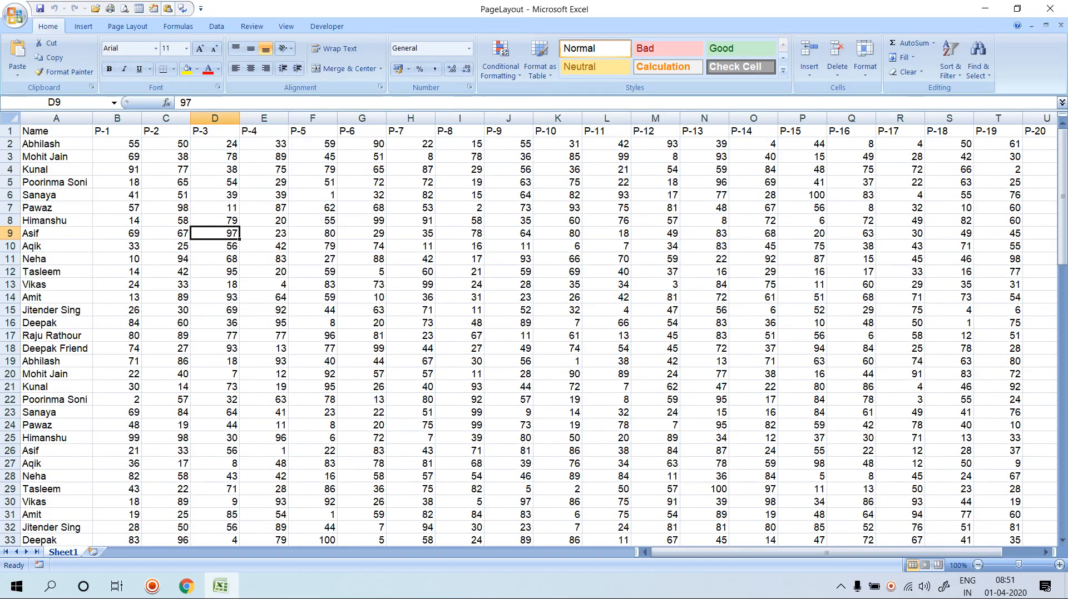
left_click(127, 27)
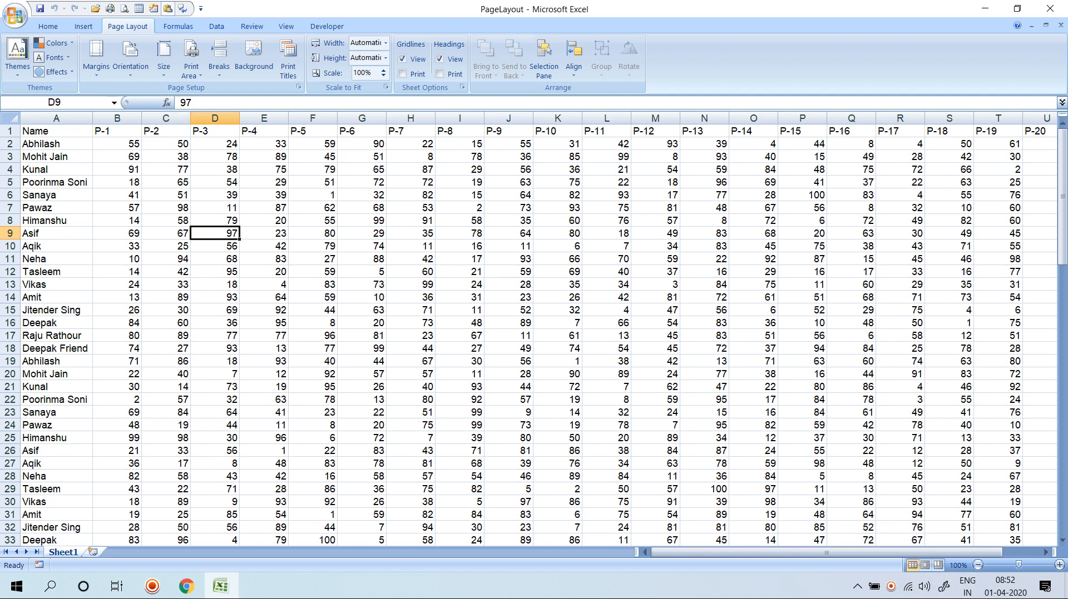
Add a blank Sheet2 to the workbook and apply the Equity theme.
left_click(93, 552)
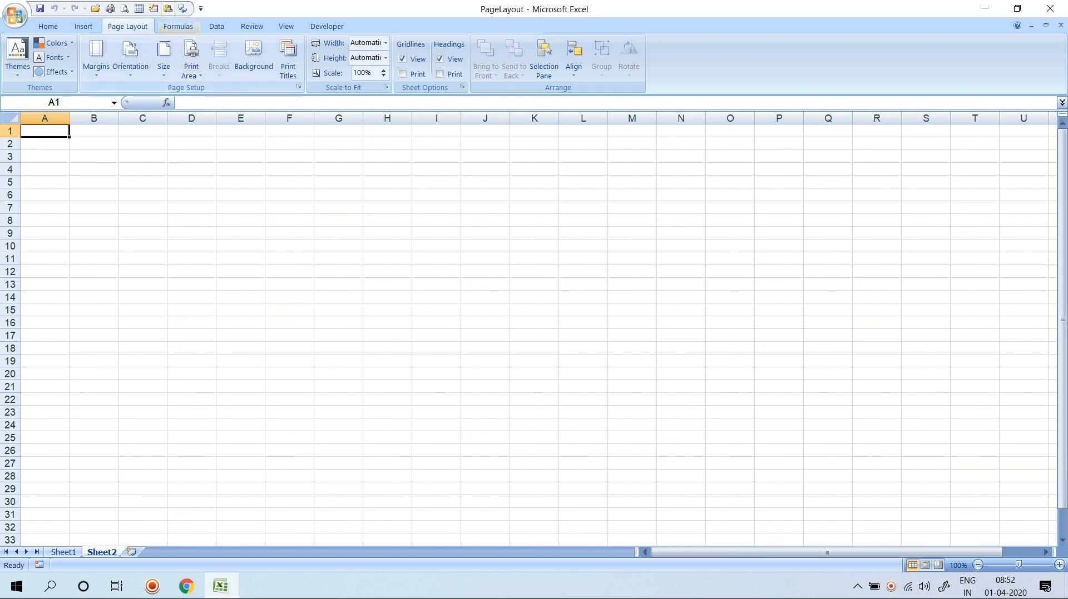
left_click(17, 53)
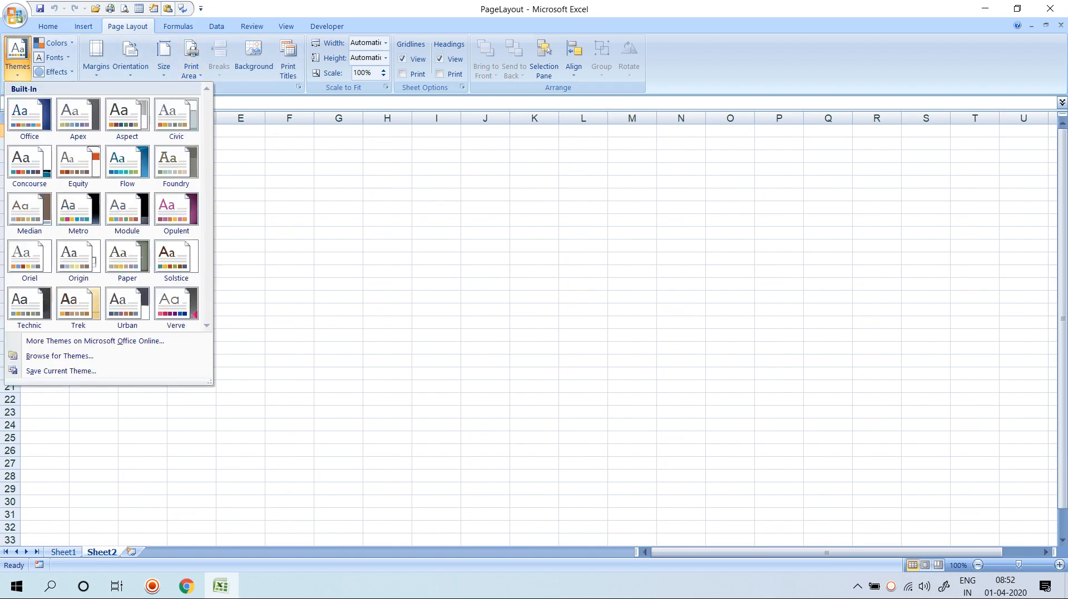
key("Escape")
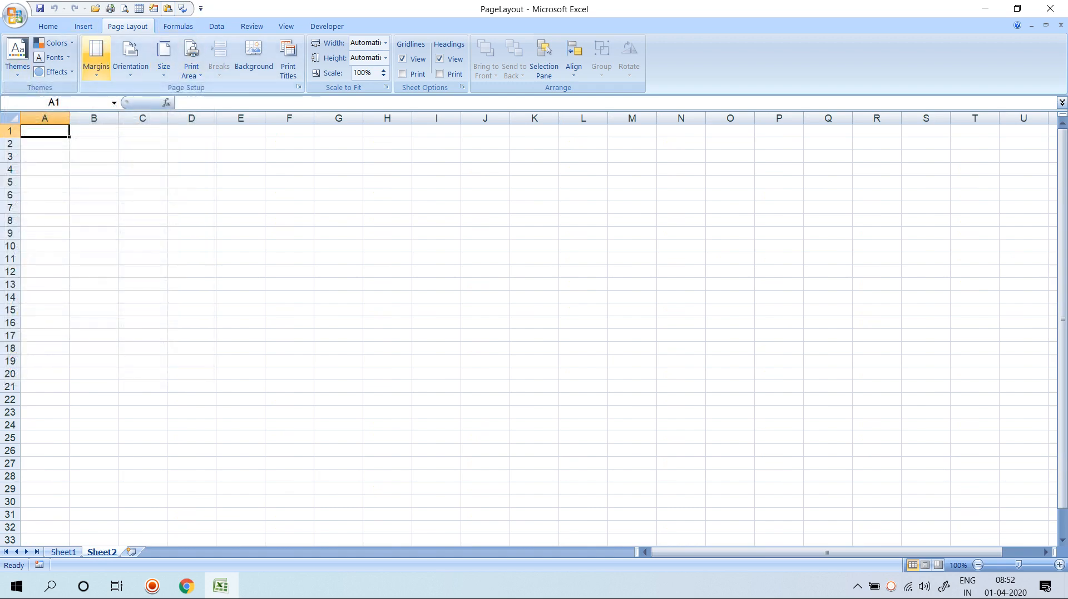
left_click(48, 26)
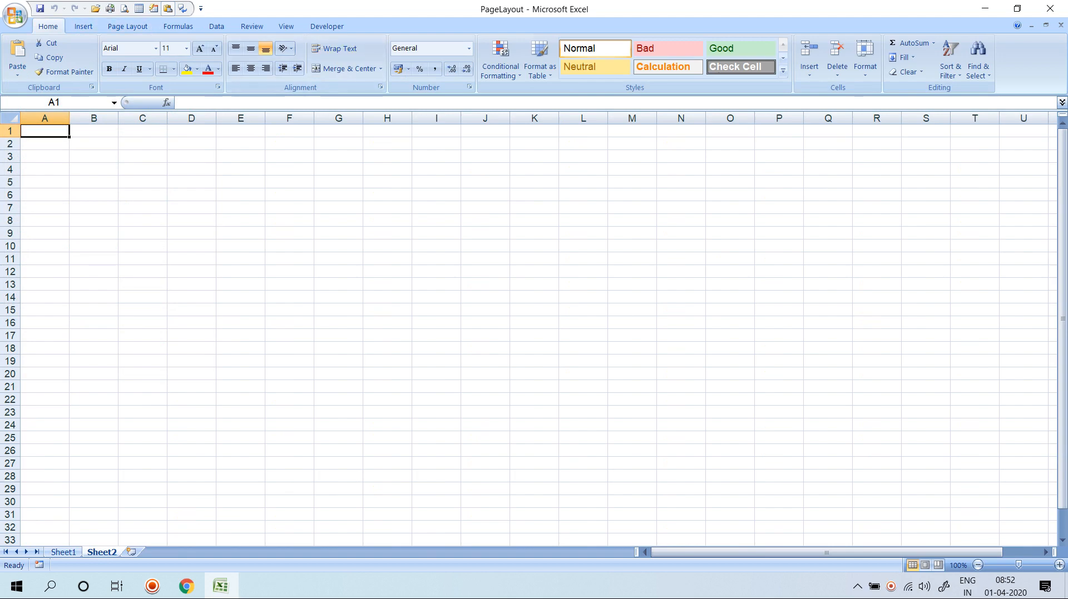
left_click(84, 26)
left_click(22, 71)
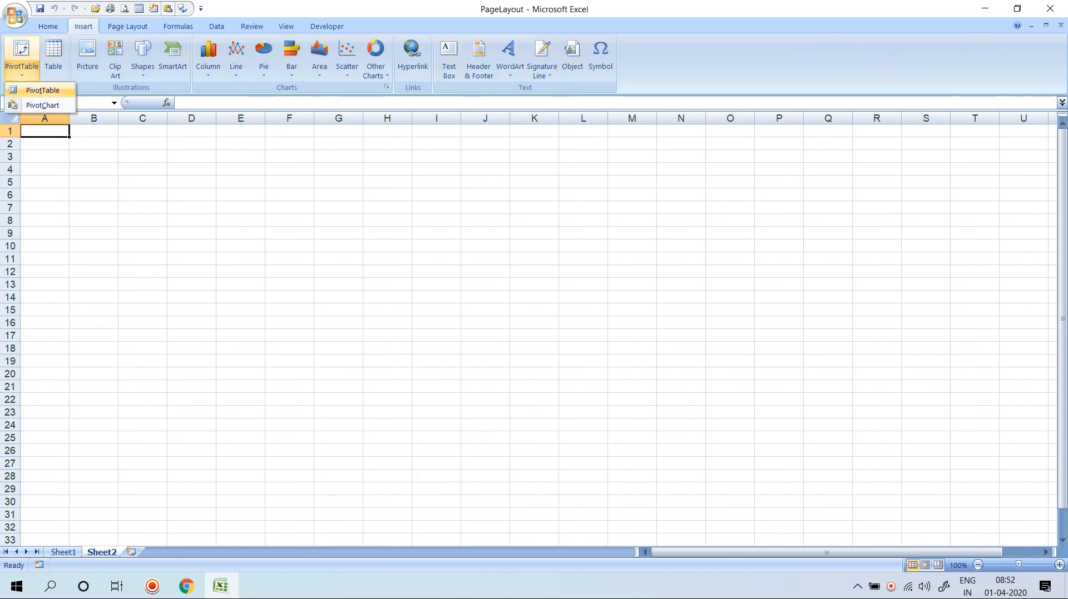
left_click(127, 26)
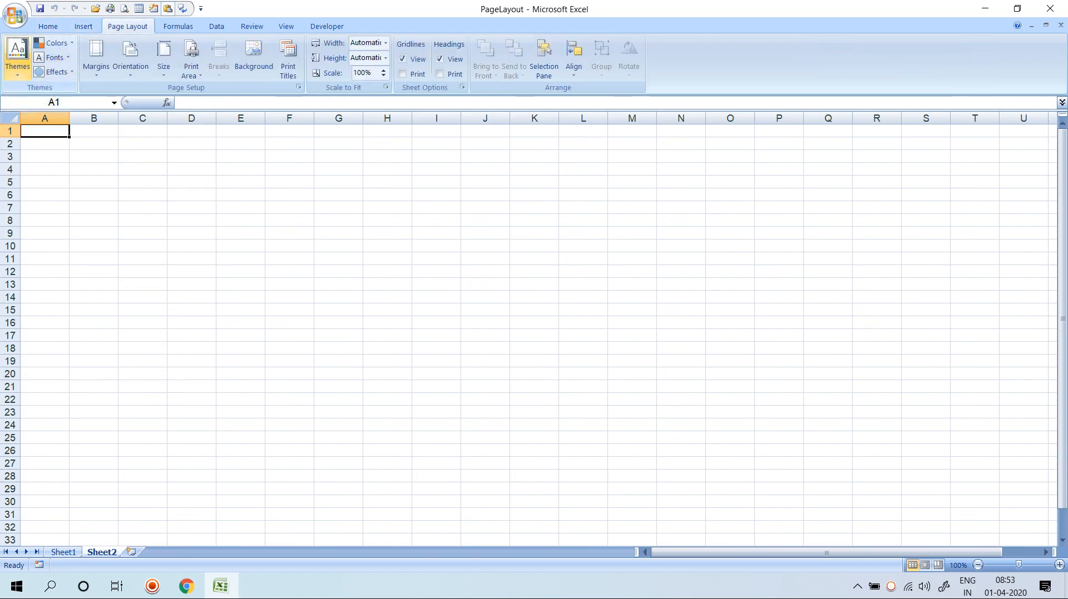
left_click(17, 55)
left_click(78, 164)
Select cells D4:F7 and bring up the Shapes gallery.
left_click_drag(189, 169, 289, 208)
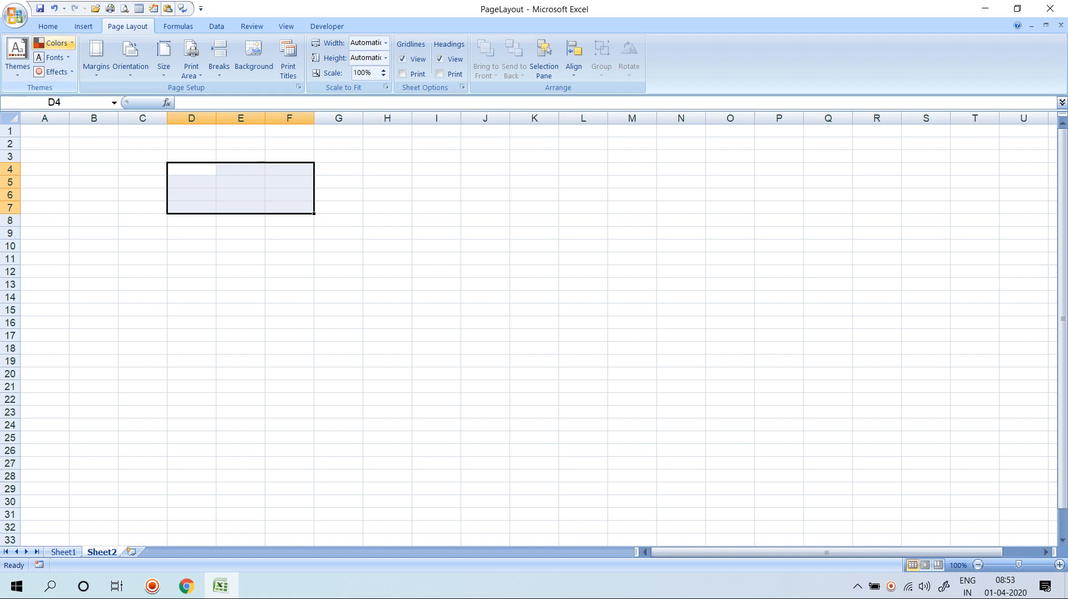
left_click(52, 43)
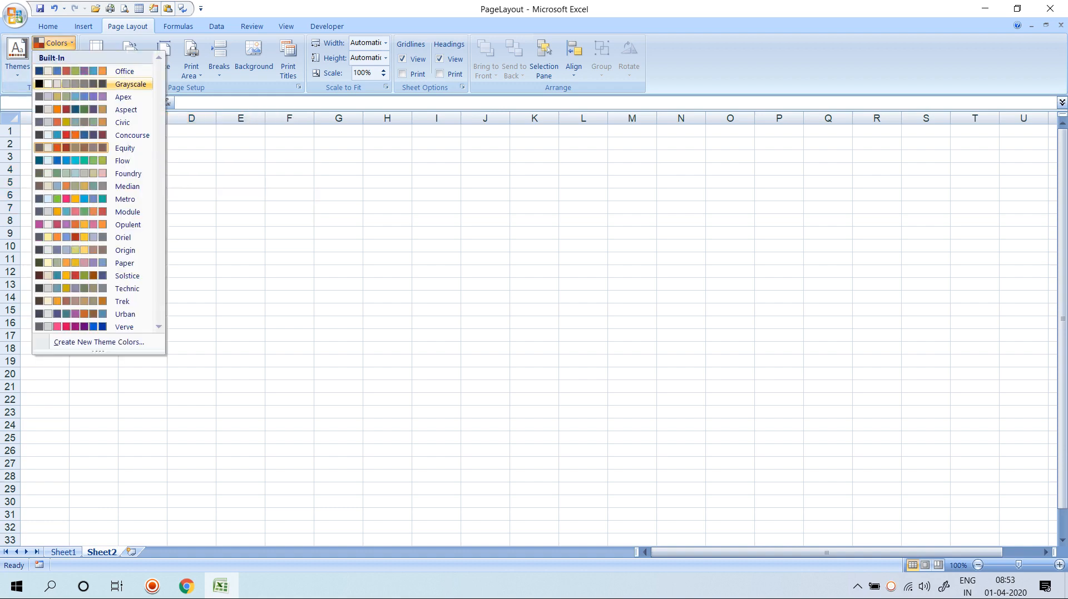
left_click(17, 55)
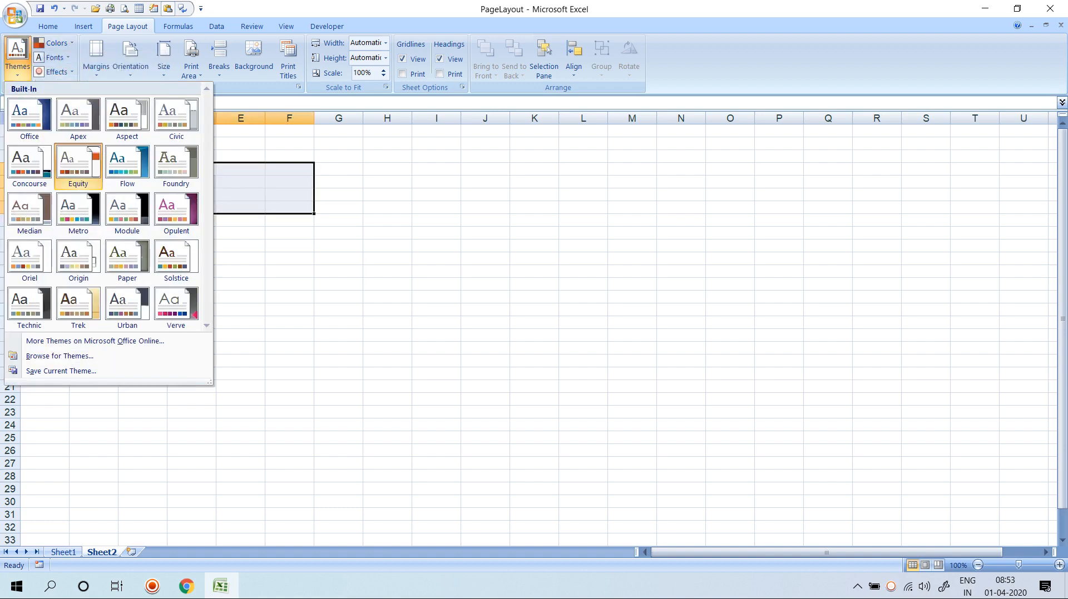
left_click(84, 26)
left_click(143, 55)
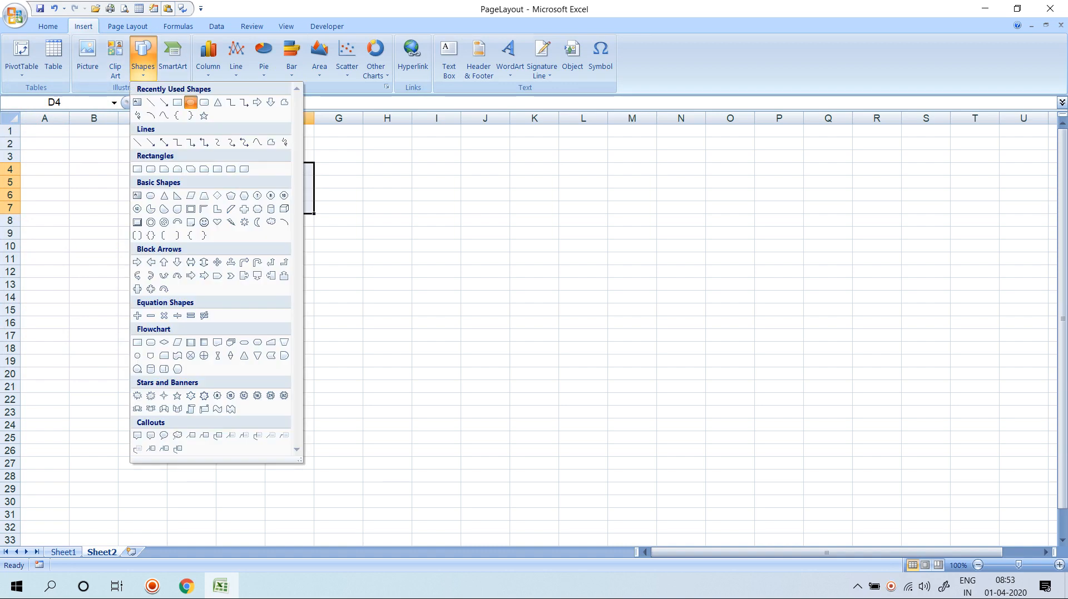
Draw an oval over about D2:H9 and apply the Concourse theme, turning it blue.
left_click(190, 101)
mouse_move(192, 140)
left_mouse_down()
mouse_move(429, 238)
mouse_move(399, 235)
left_mouse_up()
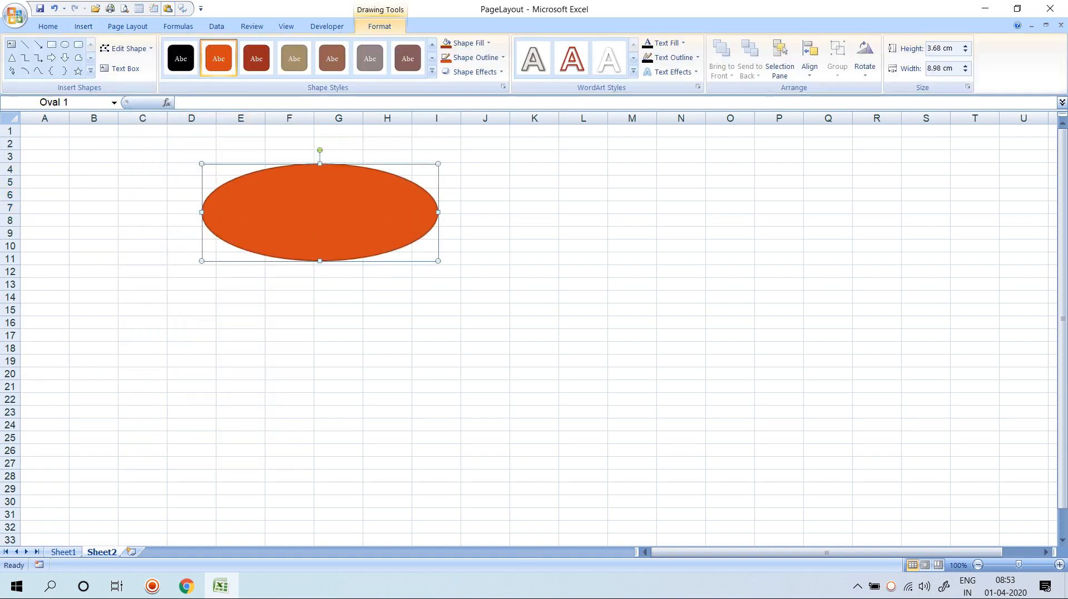
left_click(127, 26)
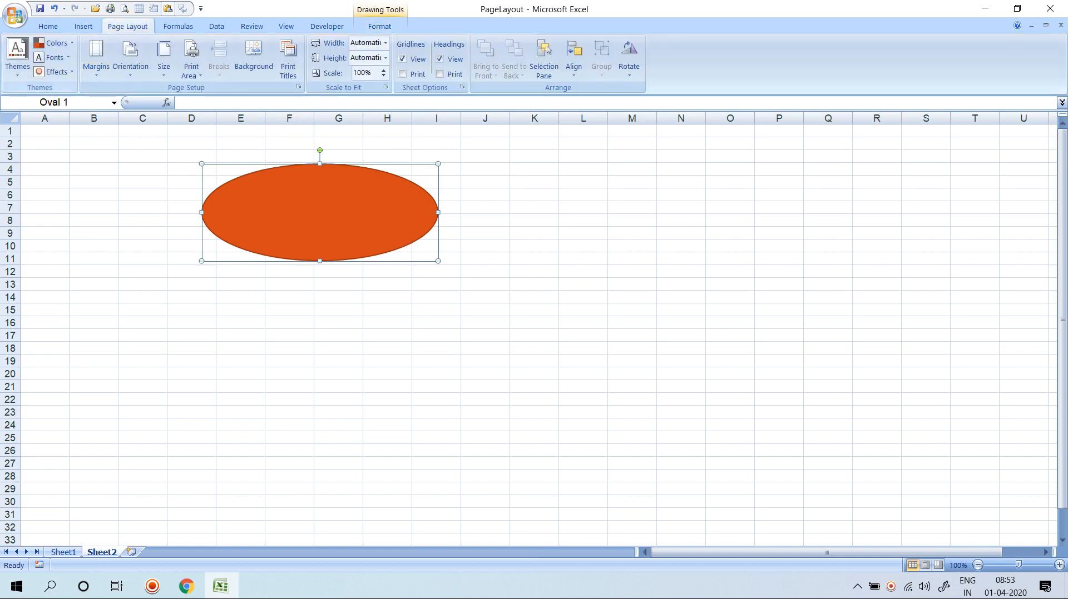
left_click(17, 56)
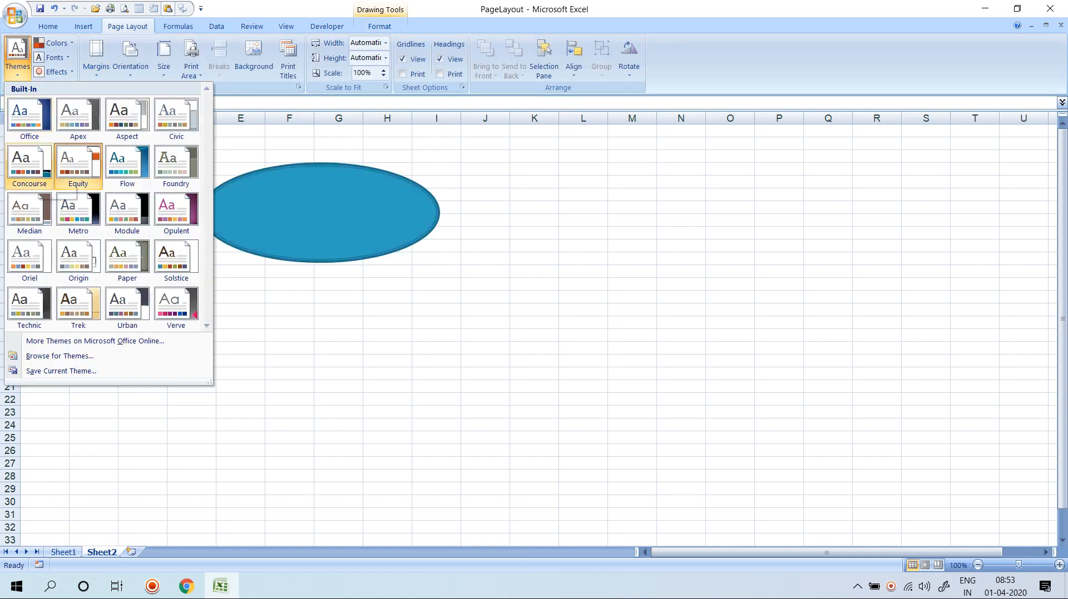
left_click(34, 170)
left_click(191, 284)
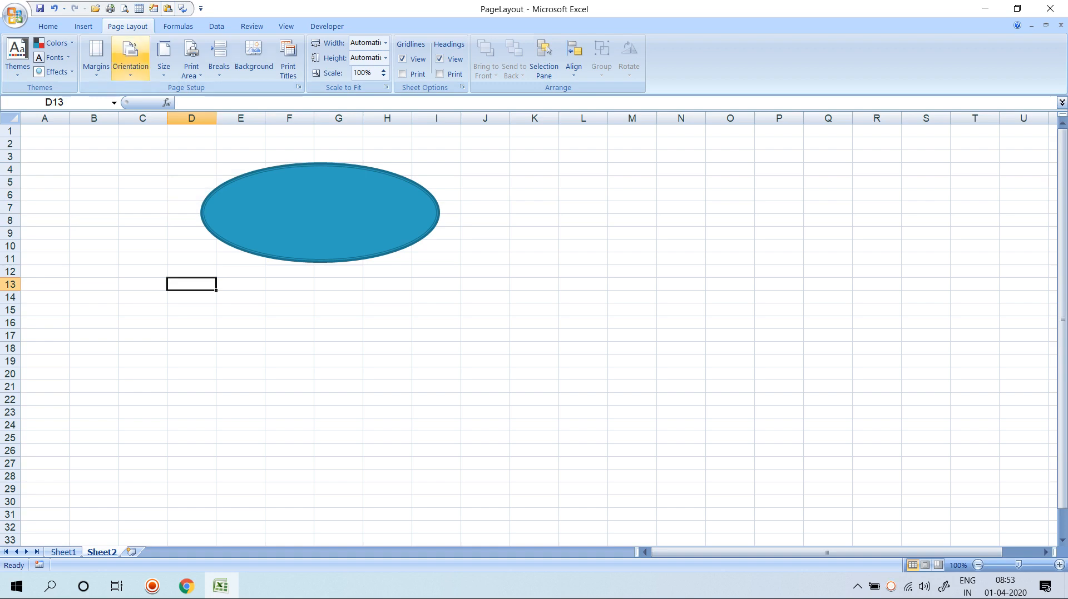
Draw a rounded rectangle over about F15:J22 below the oval.
left_click(84, 26)
left_click(143, 58)
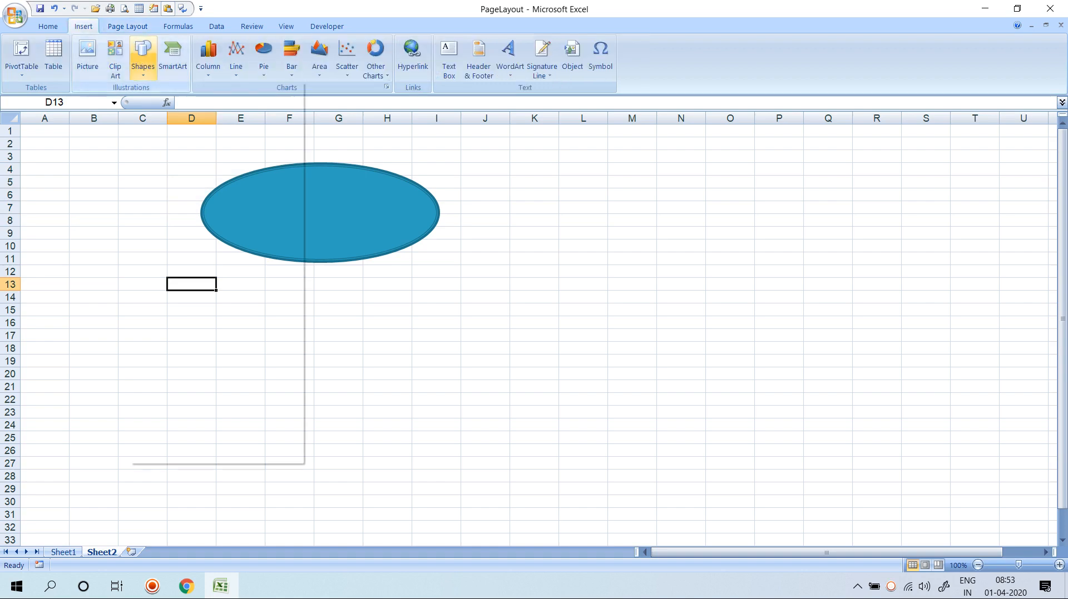
left_click(204, 102)
left_click_drag(289, 305, 465, 396)
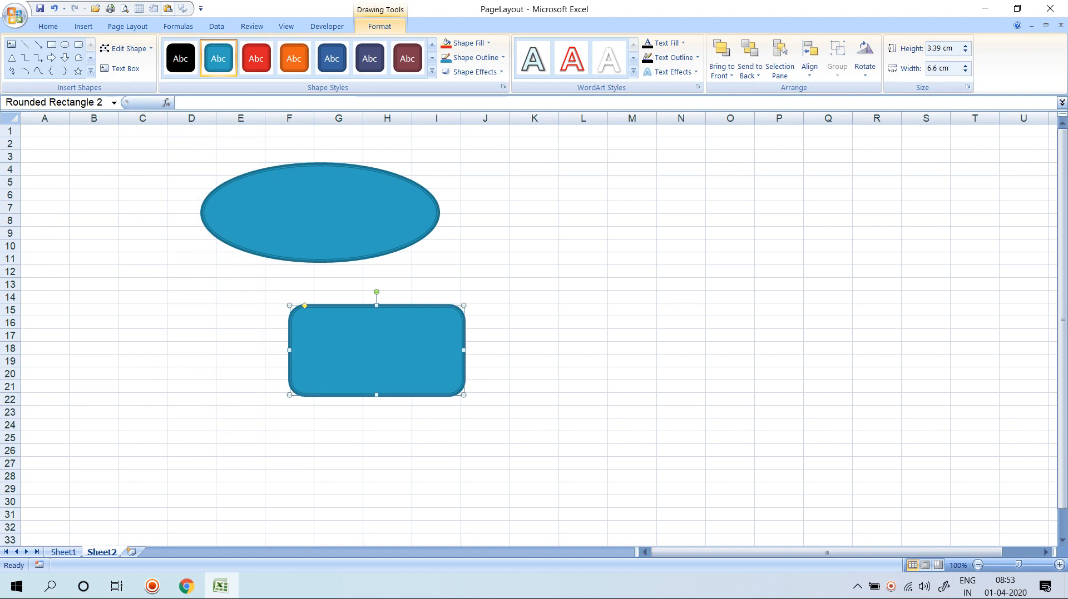
scroll(533, 333, "down", 9)
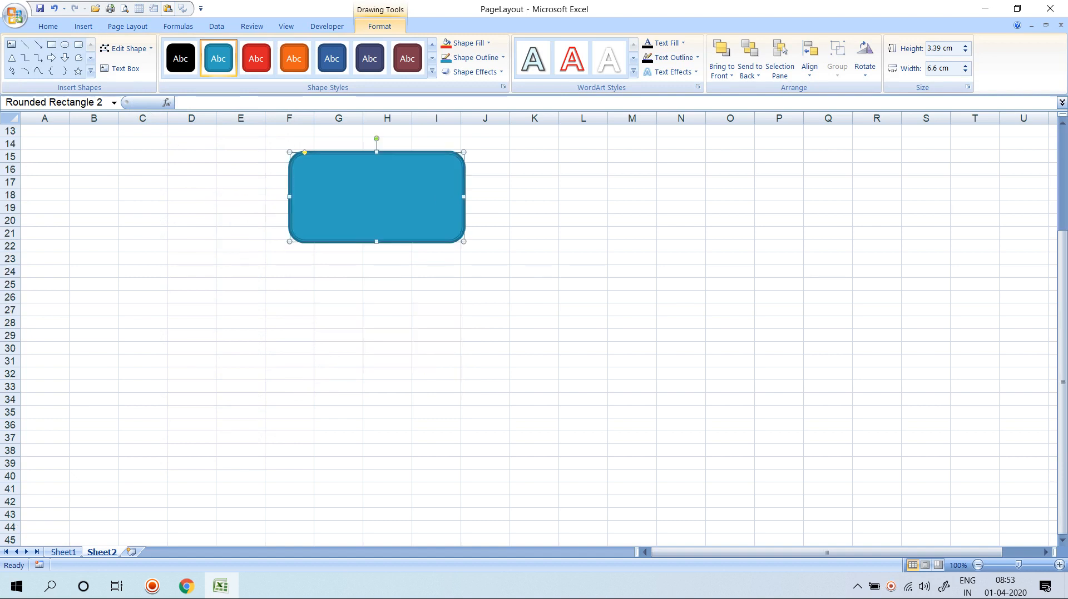
scroll(534, 333, "up", 9)
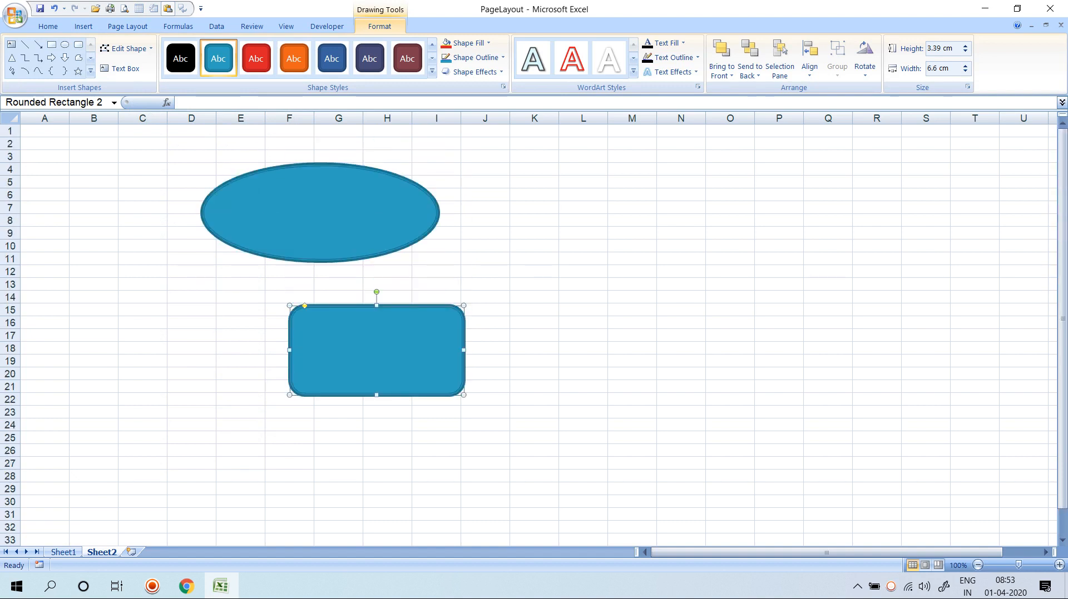
left_click(583, 169)
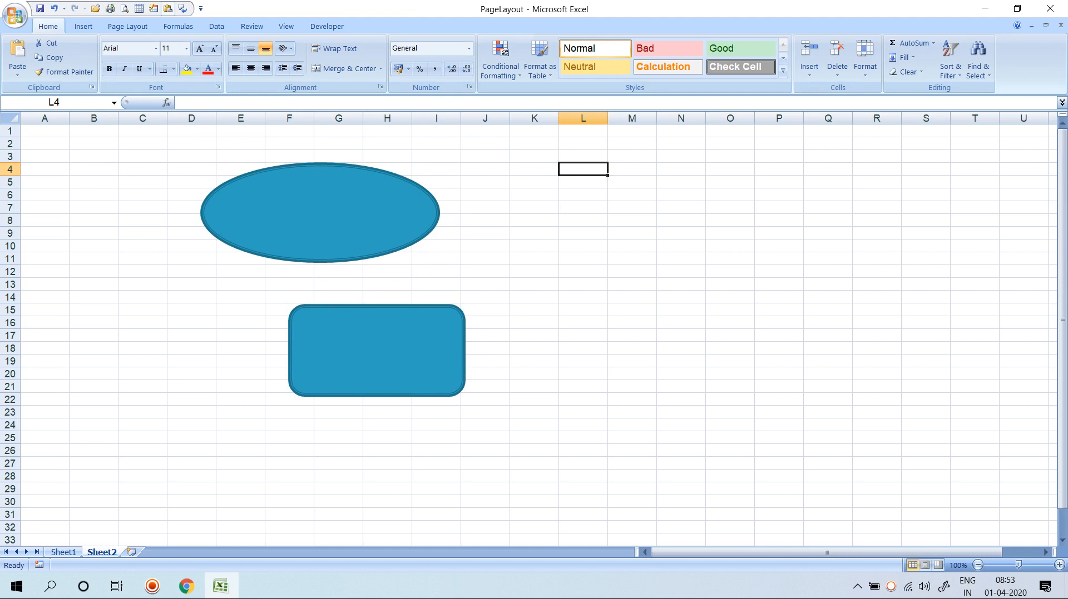
Switch the workbook theme to Oriel so the oval and rounded rectangle turn orange.
left_click(127, 26)
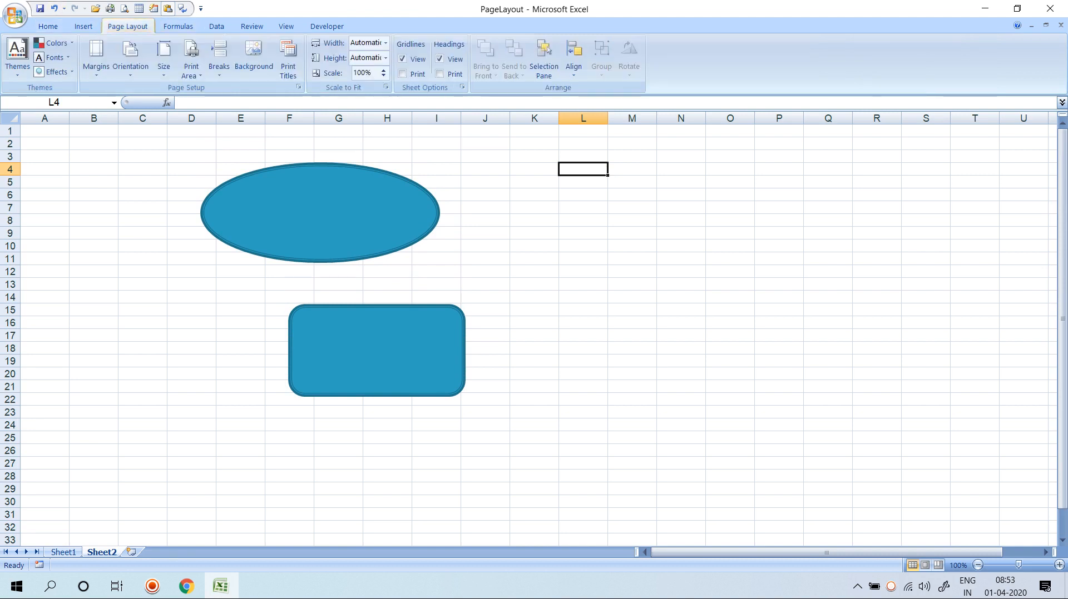
left_click(17, 56)
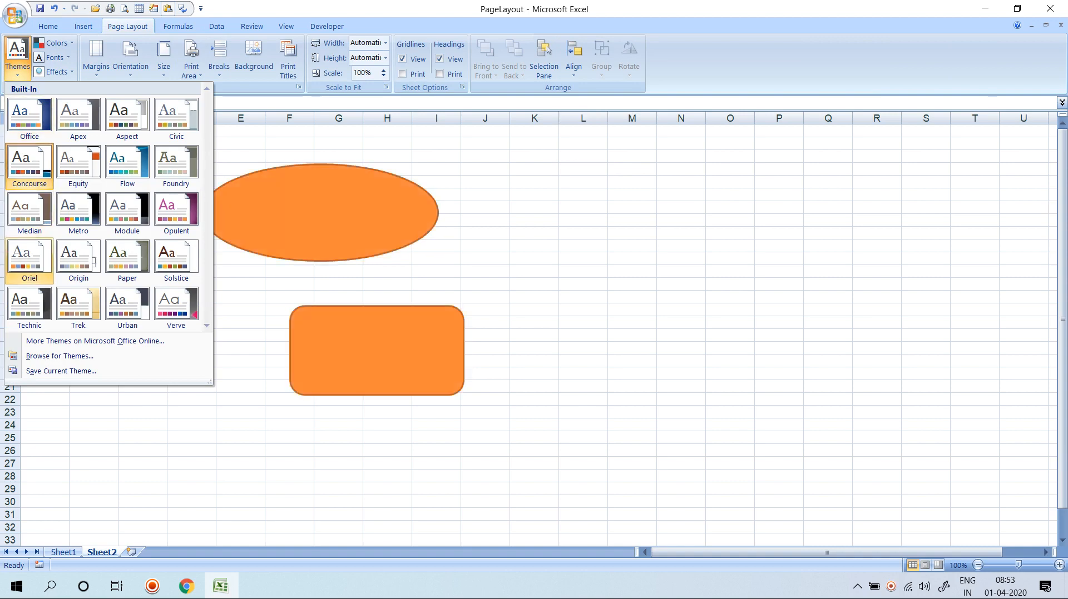
left_click(29, 261)
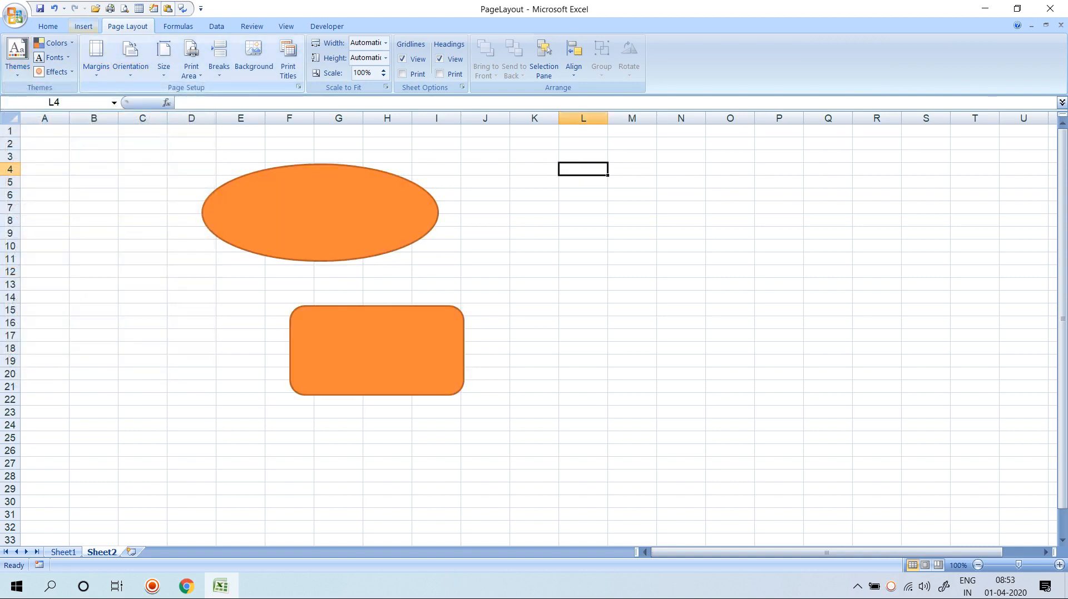
left_click(84, 26)
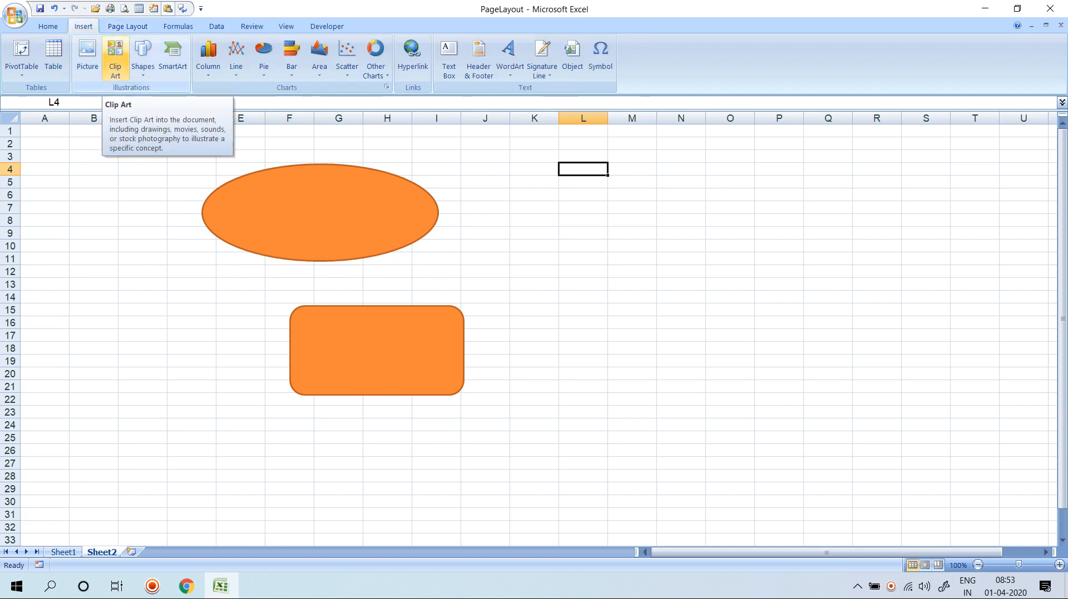
Draw a triangle around K3:M12, copy it below, flip it and join them into a diamond.
left_click(143, 55)
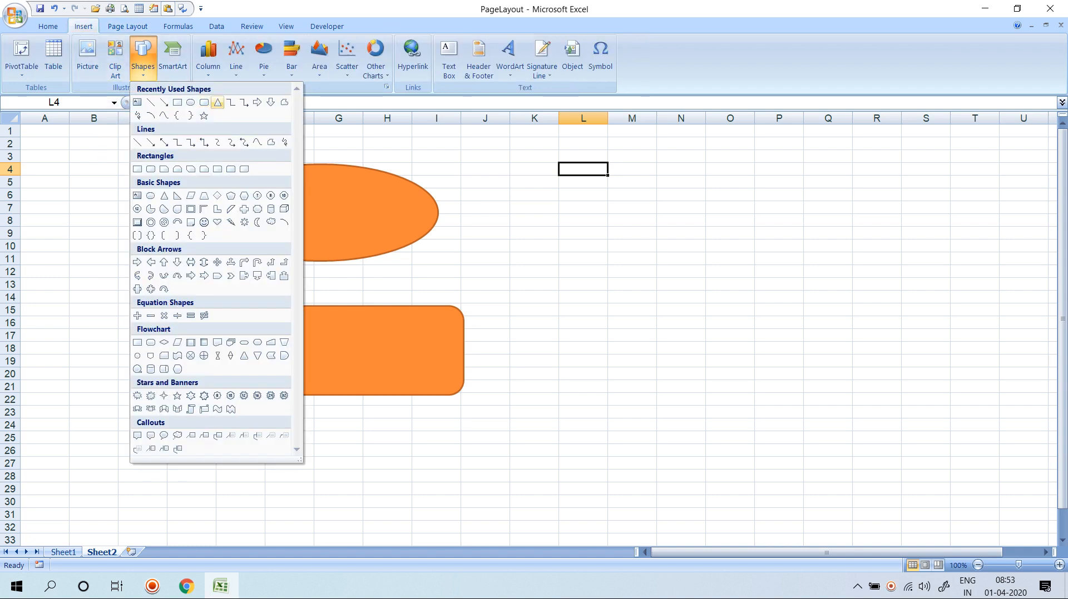
left_click(204, 102)
left_click(217, 102)
left_click_drag(510, 158, 644, 270)
left_click_drag(581, 234, 579, 349)
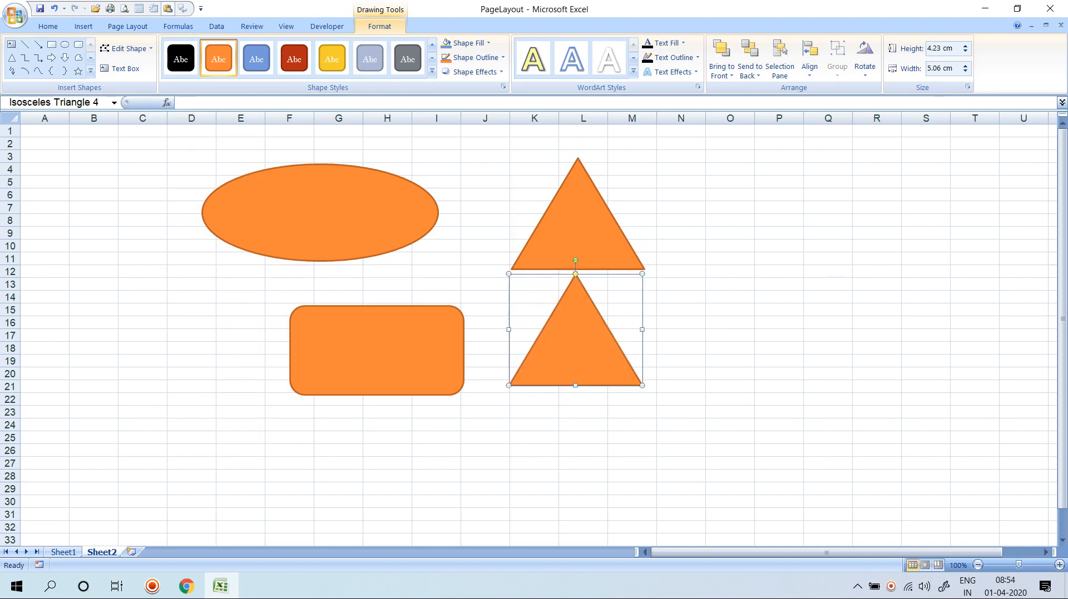
left_click_drag(575, 260, 575, 399)
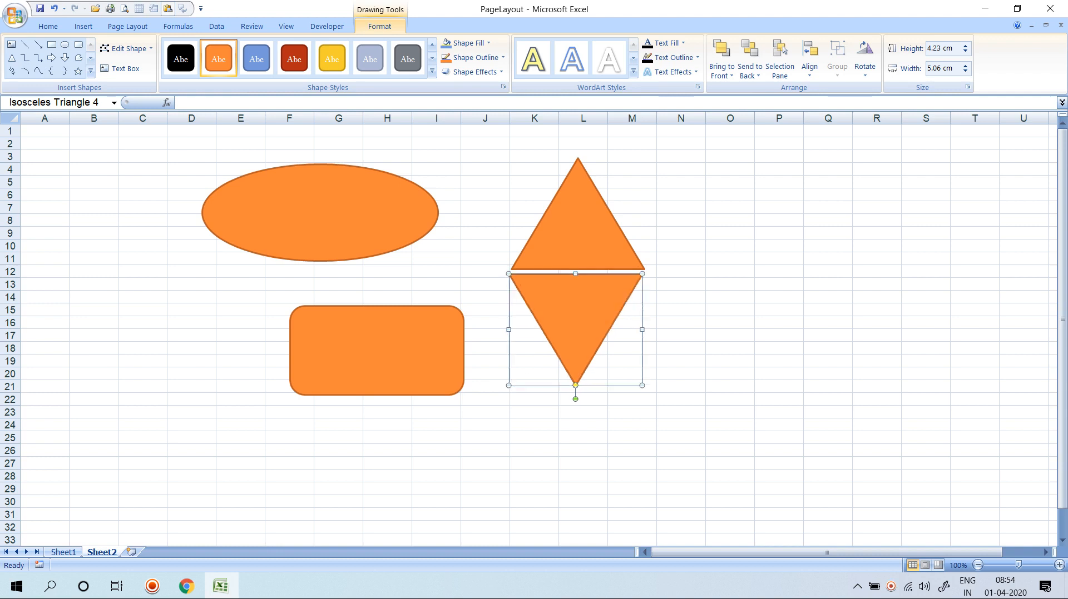
key("Up")
key("Up")
key("Up")
key("Up")
key("Up")
key("Up")
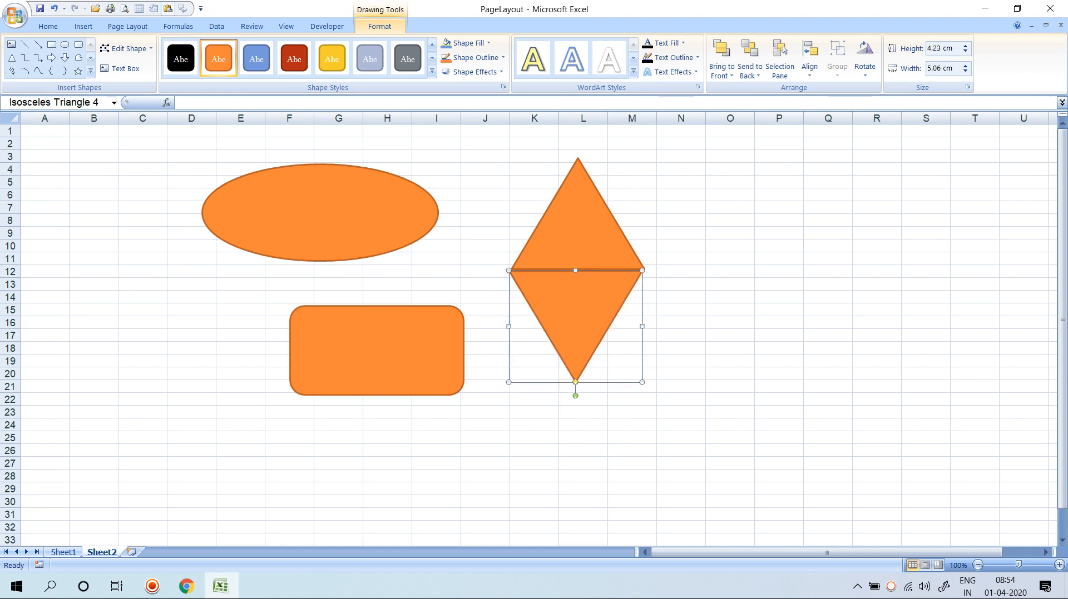
left_click(730, 284)
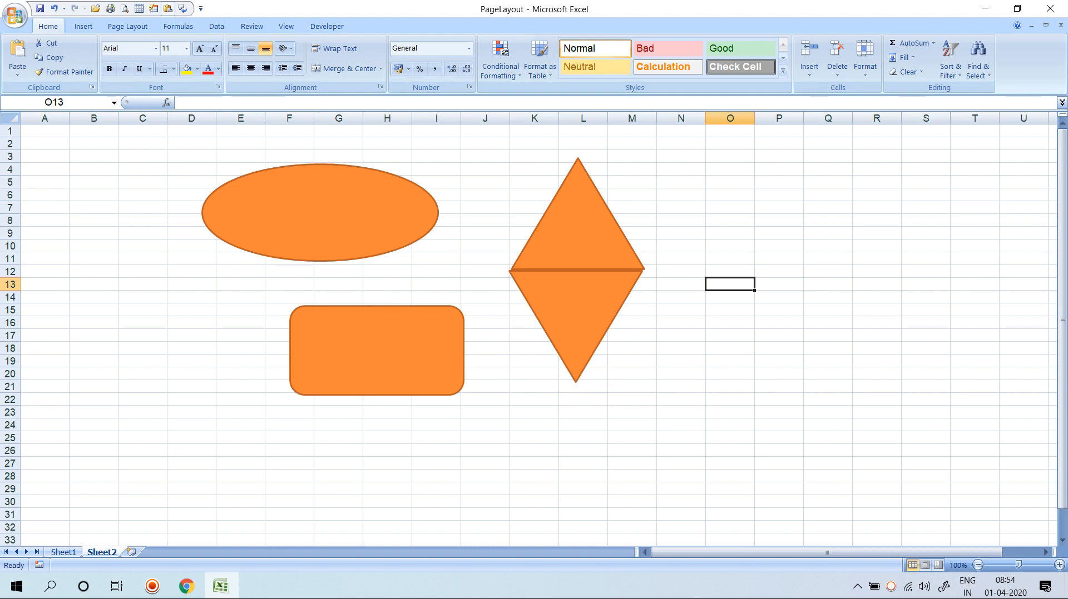
Delete the rounded rectangle and the oval, leaving only the orange diamond.
left_click(376, 350)
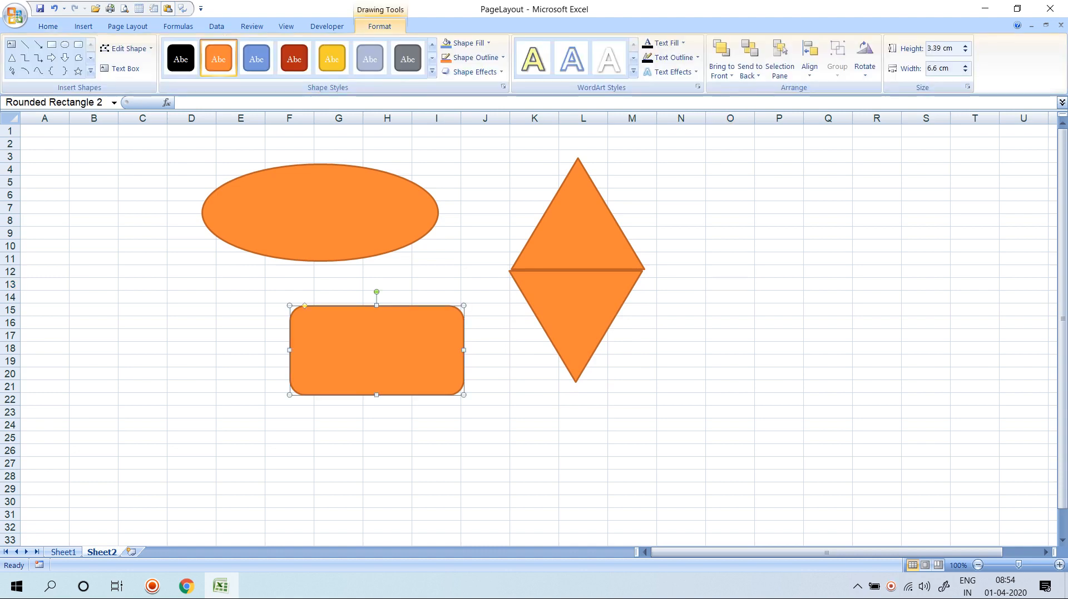
key("Delete")
left_click(320, 212)
key("Delete")
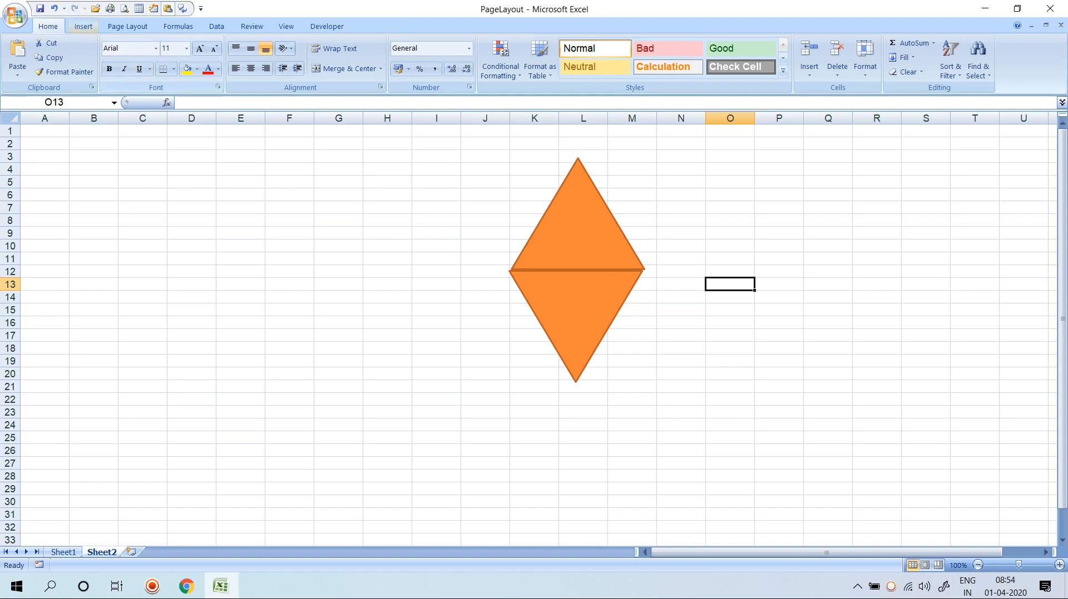
left_click(83, 26)
left_click(127, 26)
Insert a 'Your Text Here' WordArt in an outlined style over the diamond.
left_click(51, 57)
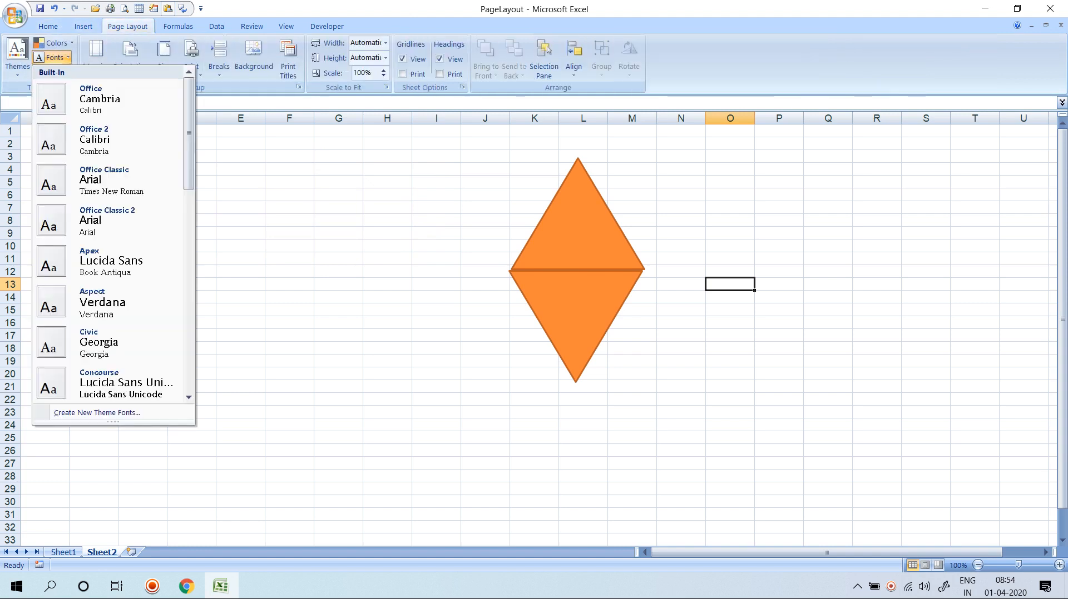
key("Escape")
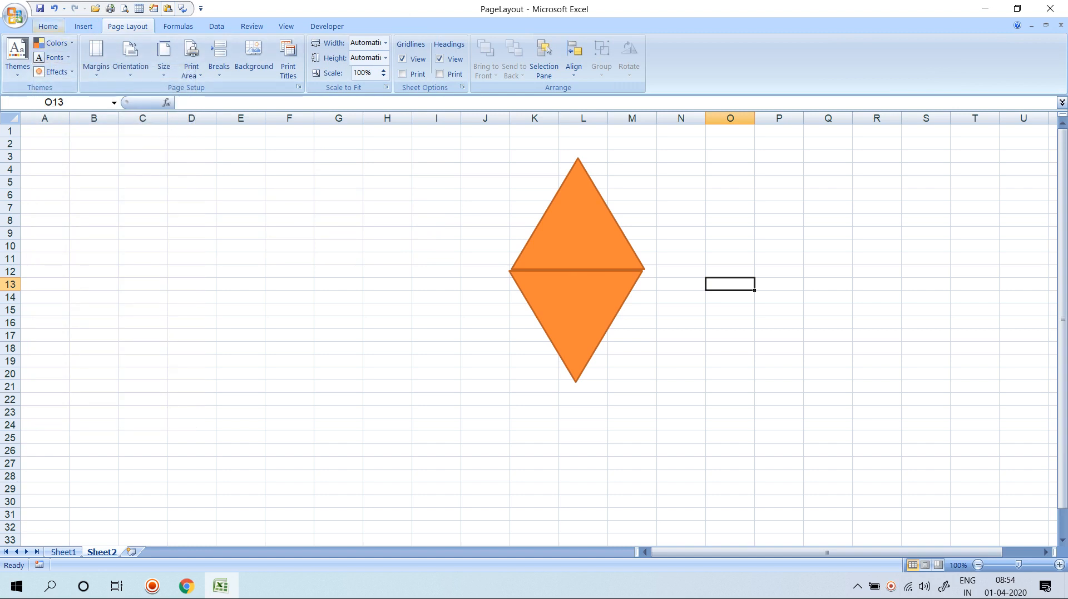
left_click(84, 26)
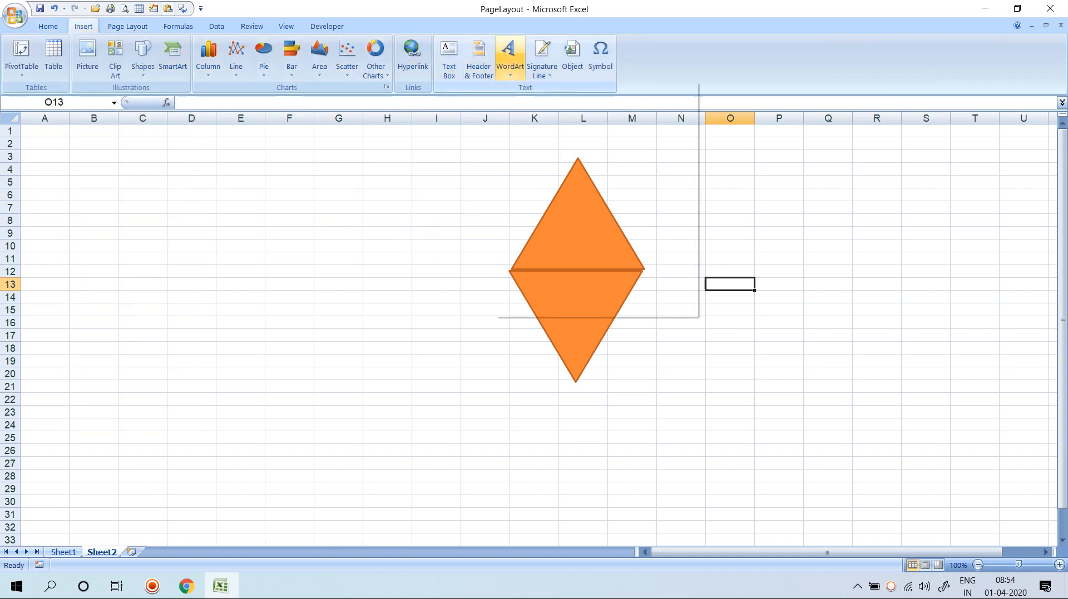
left_click(508, 56)
left_click(552, 101)
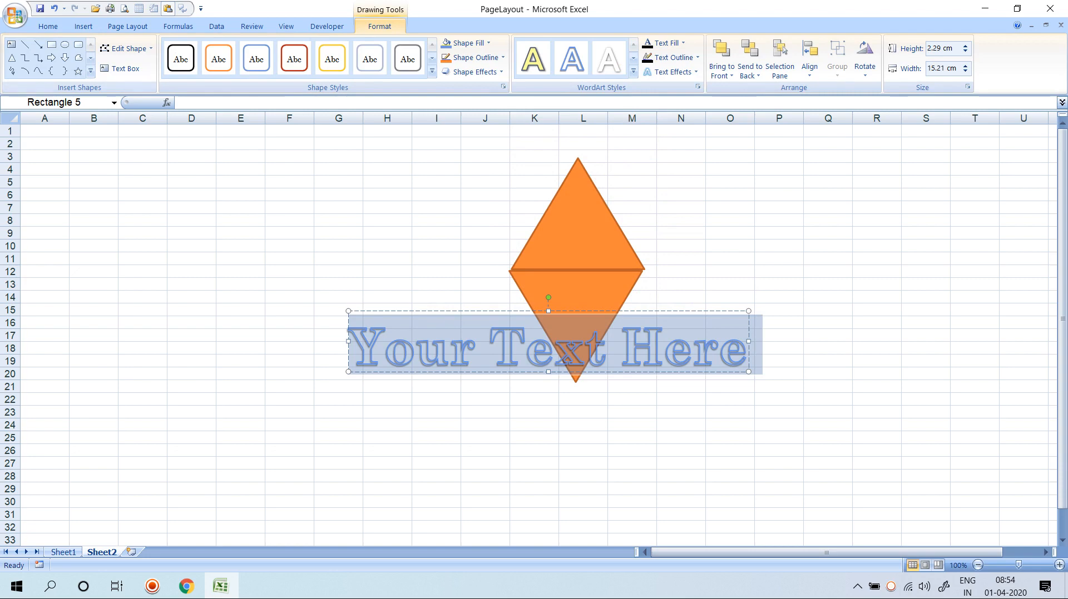
Apply Office Classic 2 theme fonts and Apex theme effects to the workbook.
left_click(127, 26)
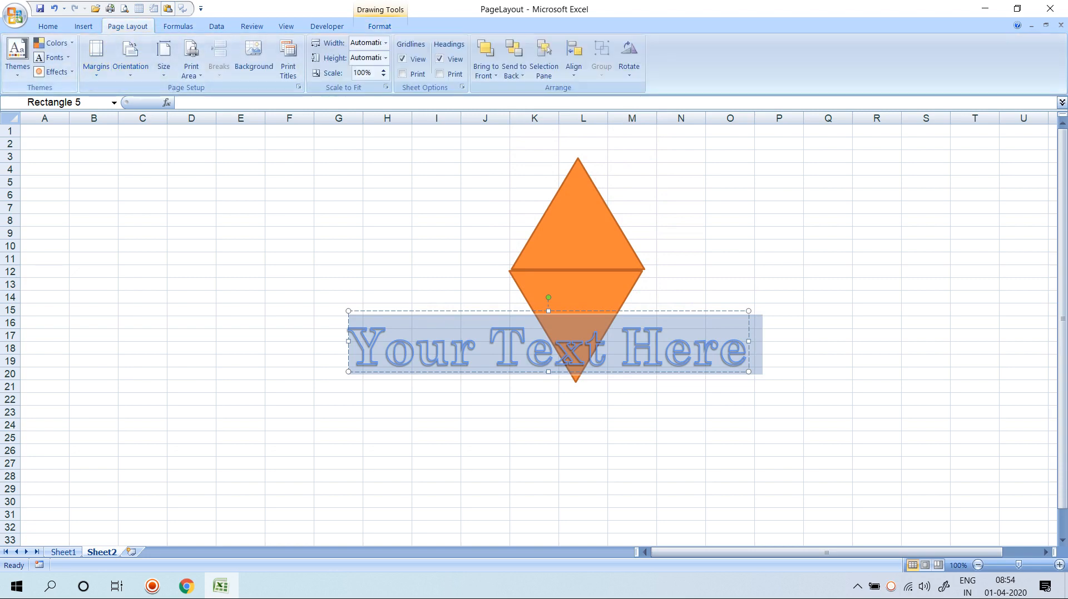
left_click(51, 57)
left_click(108, 222)
left_click(54, 72)
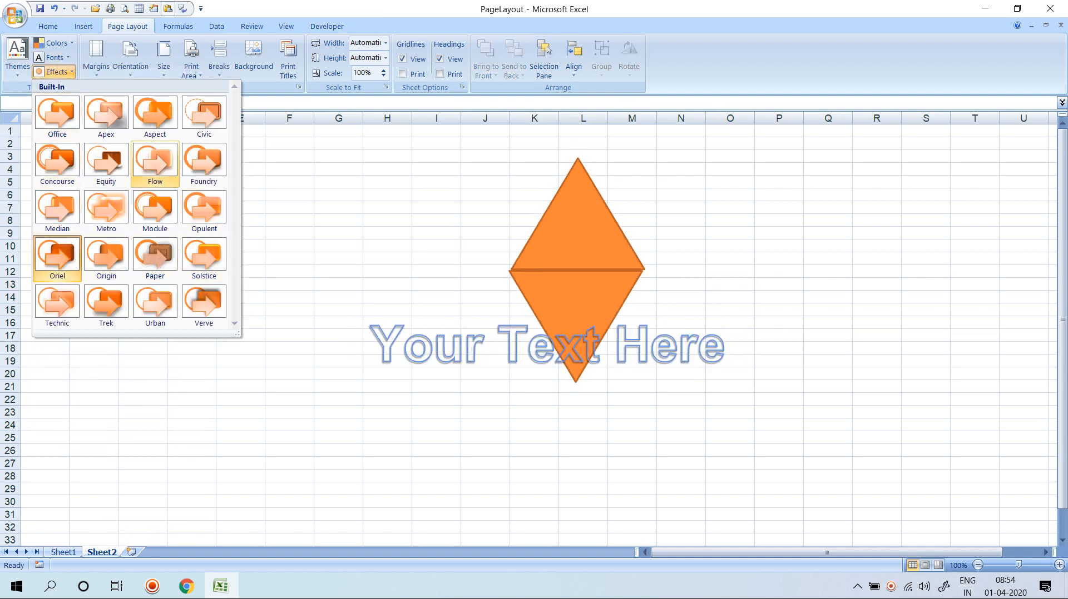
left_click(114, 121)
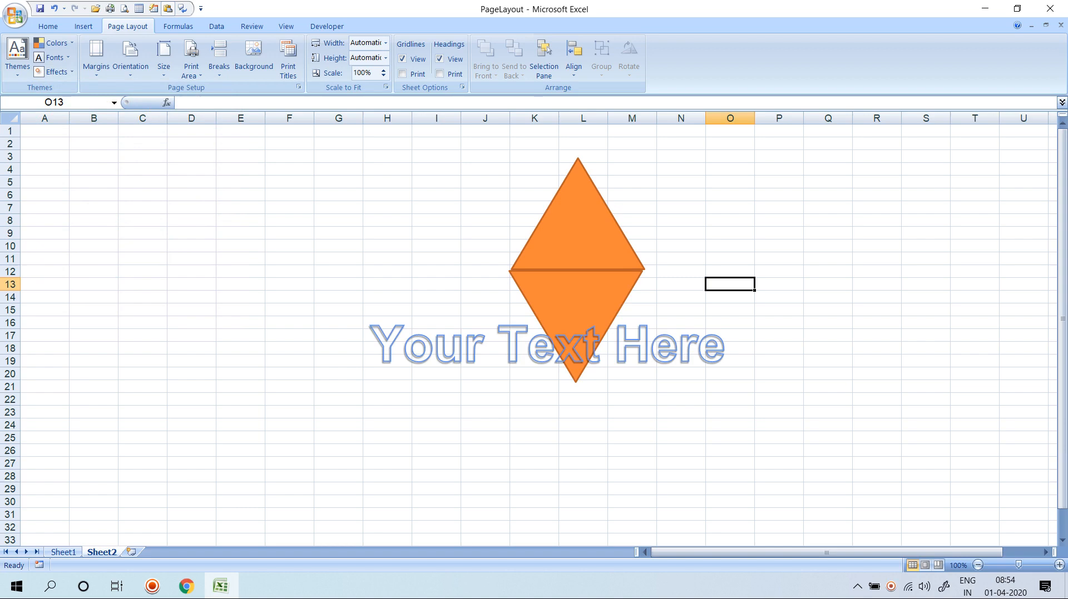
Return to the marks on Sheet1 and open Print Preview, which shows 6 pages.
left_click(64, 552)
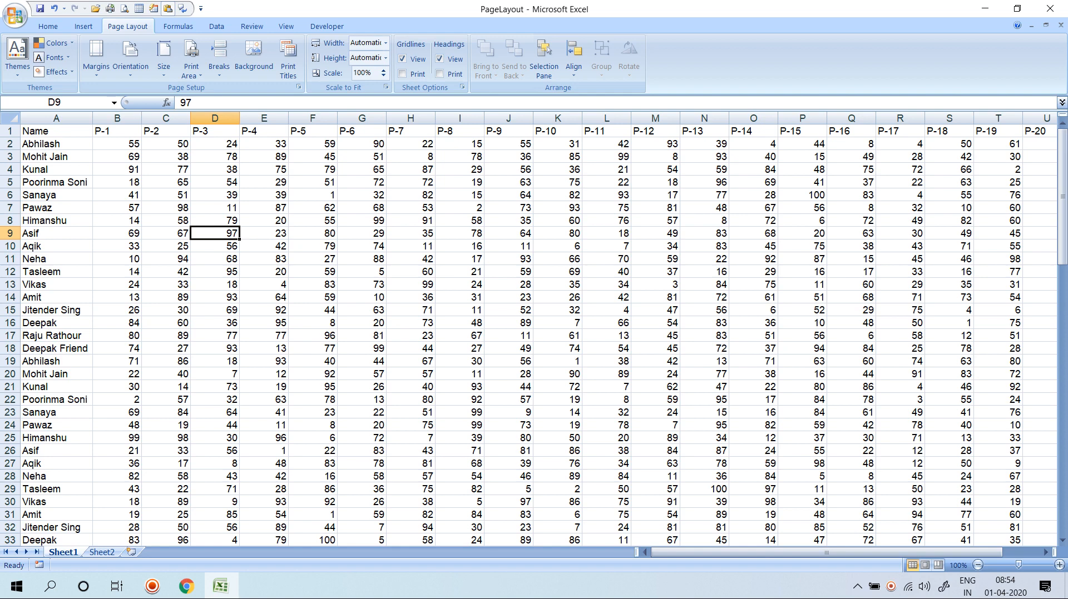
left_click(96, 53)
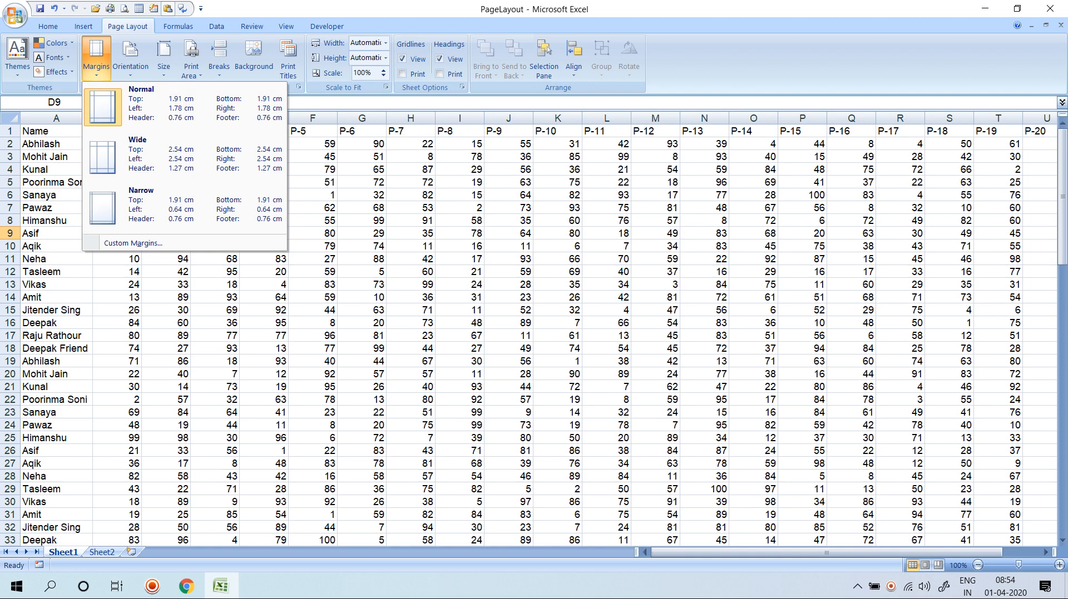
key("Escape")
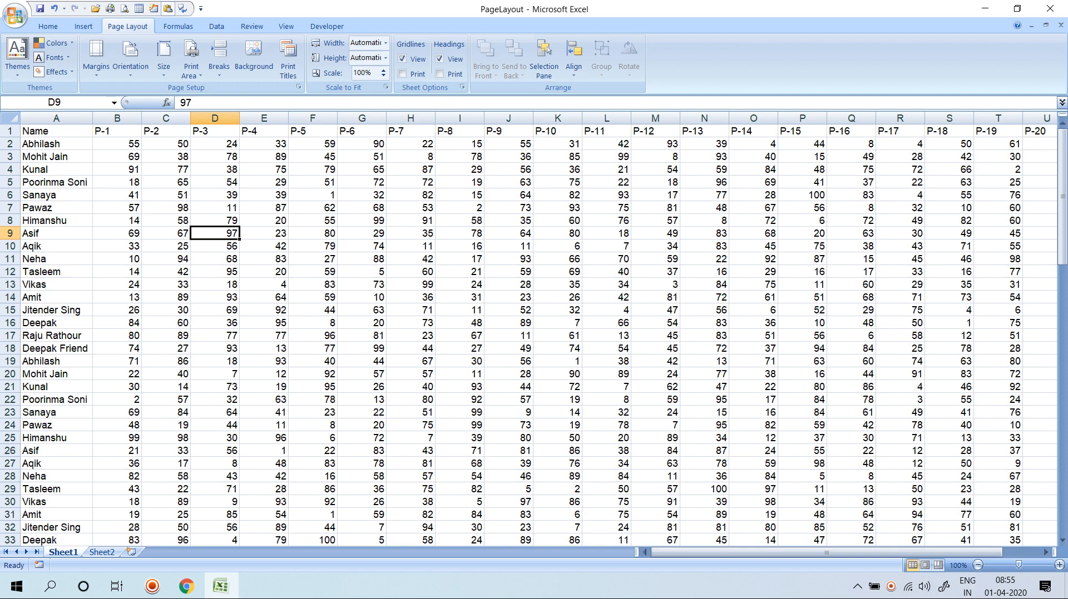
key("ctrl+F2")
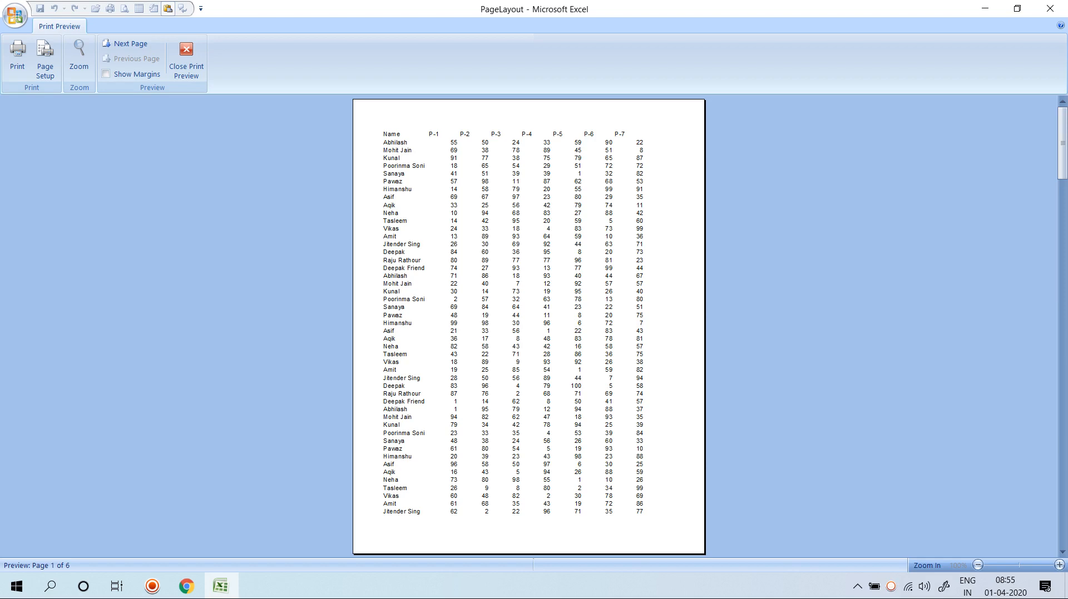
Apply the Normal margin preset, then reopen Print Preview with margin guides shown.
key("Escape")
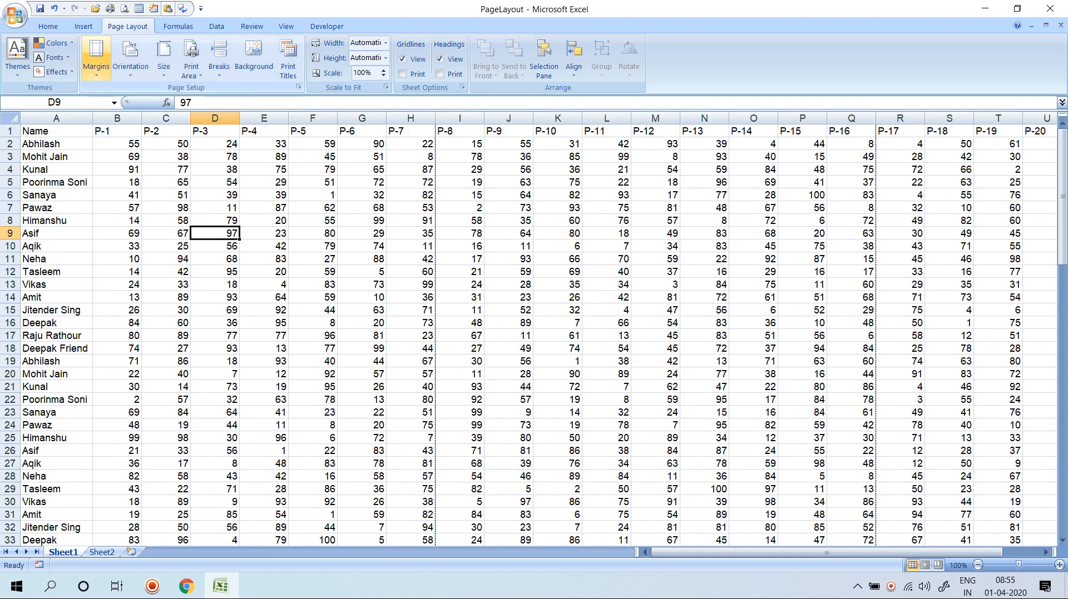
left_click(96, 62)
left_click(183, 108)
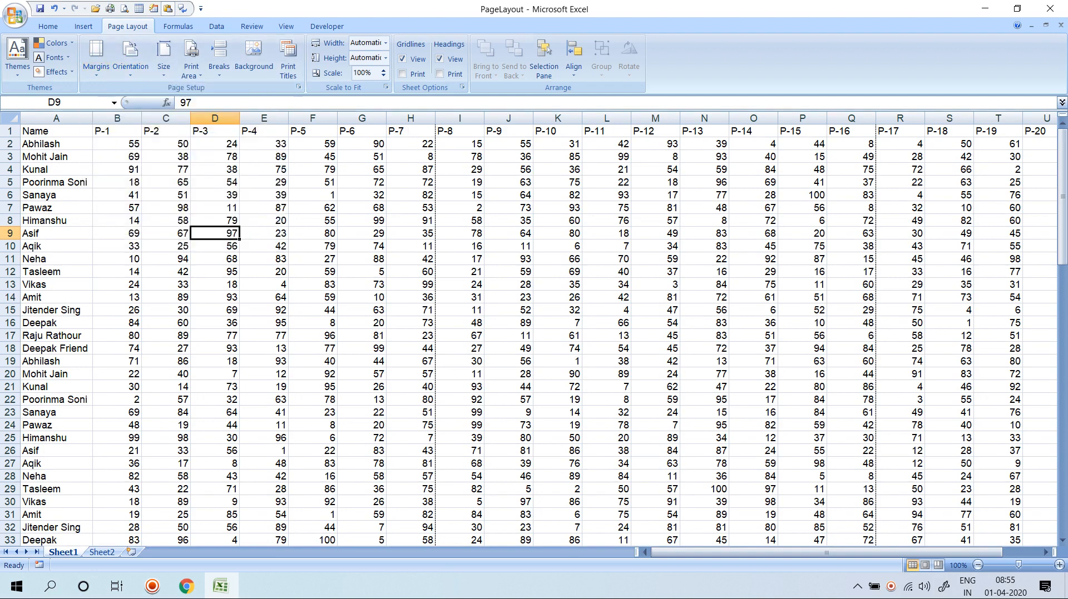
left_click(215, 207)
key("ctrl+F2")
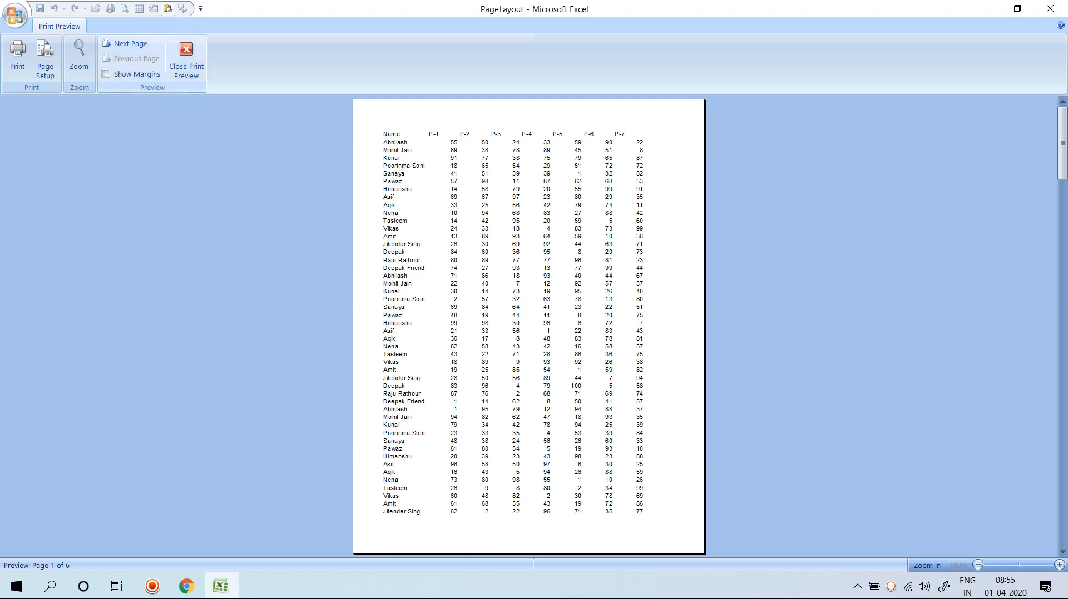
left_click(105, 74)
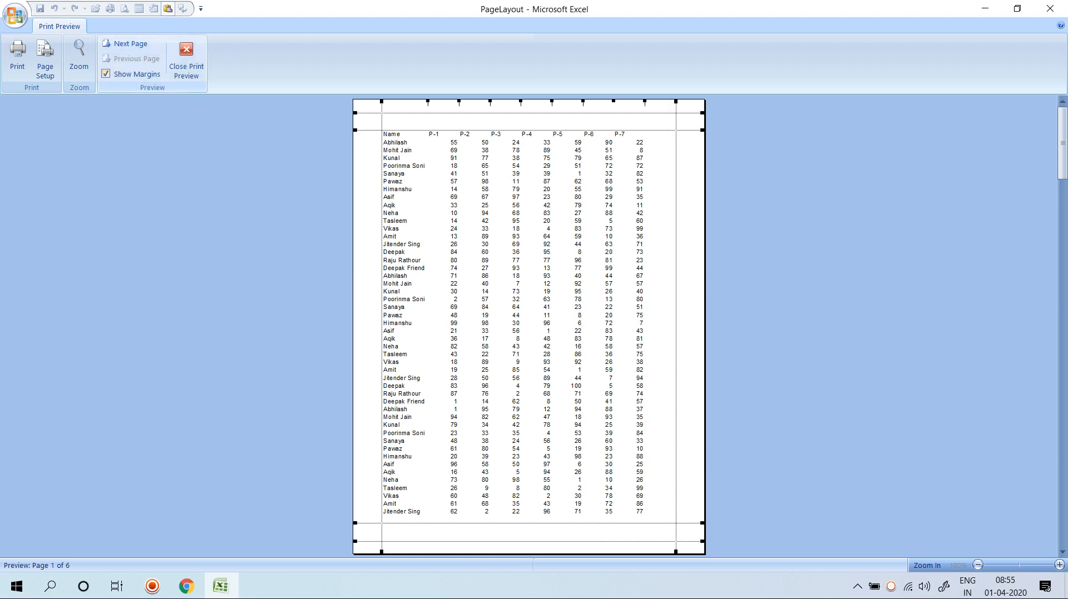
Drag the top, left, bottom and right margins toward the page edges to fit columns P-1 to P-9.
left_click(501, 113)
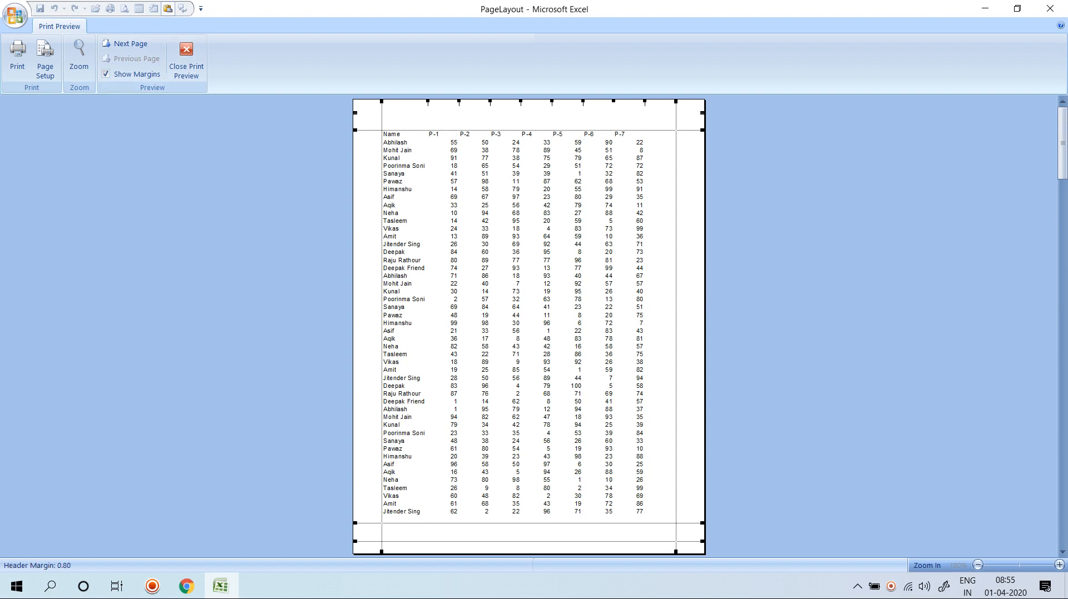
left_click(522, 113)
left_click(523, 113)
left_click(522, 113)
left_click_drag(523, 130, 523, 115)
left_click_drag(382, 312, 366, 311)
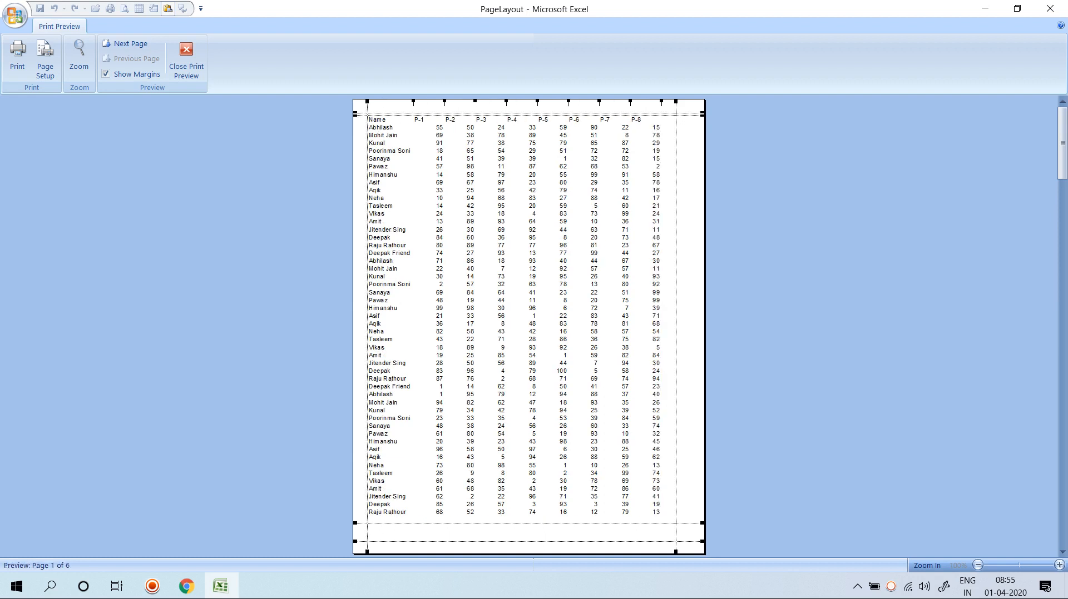
left_click_drag(528, 523, 528, 540)
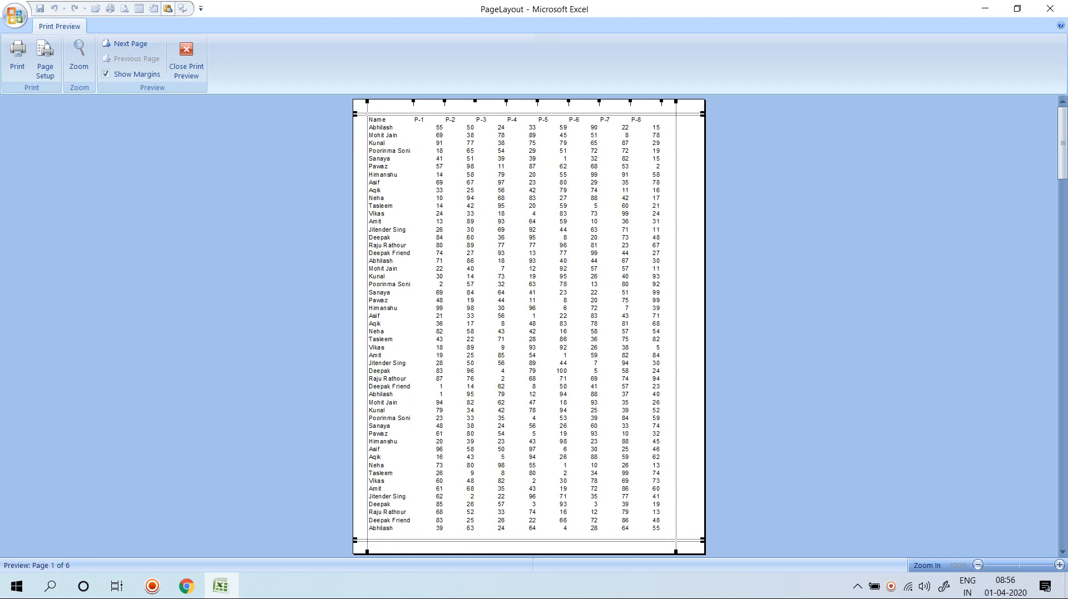
left_click_drag(675, 322, 694, 323)
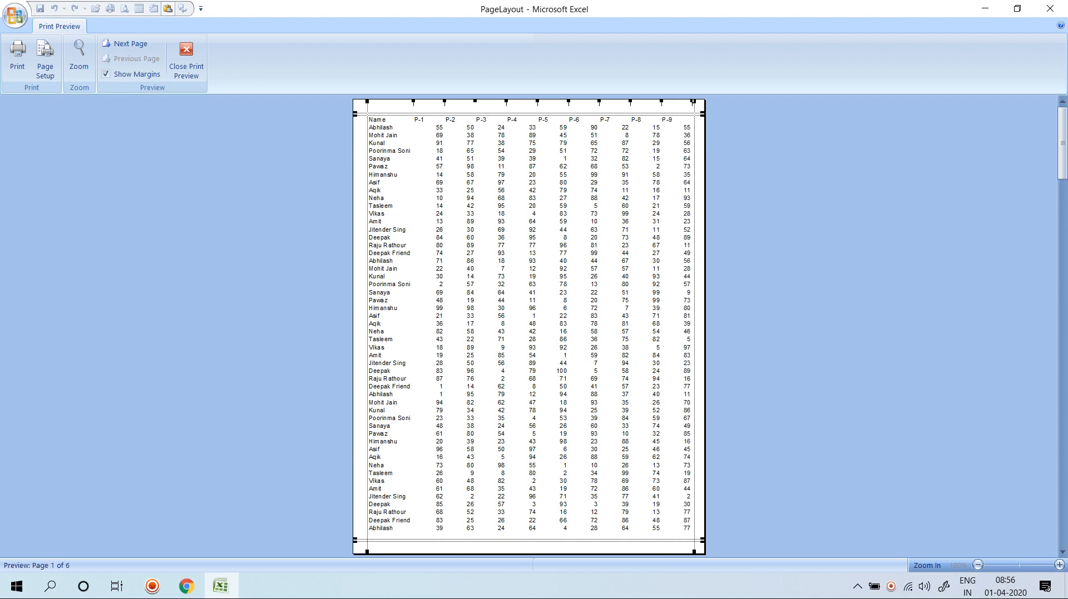
left_click_drag(367, 323, 367, 323)
left_click_drag(529, 116, 528, 113)
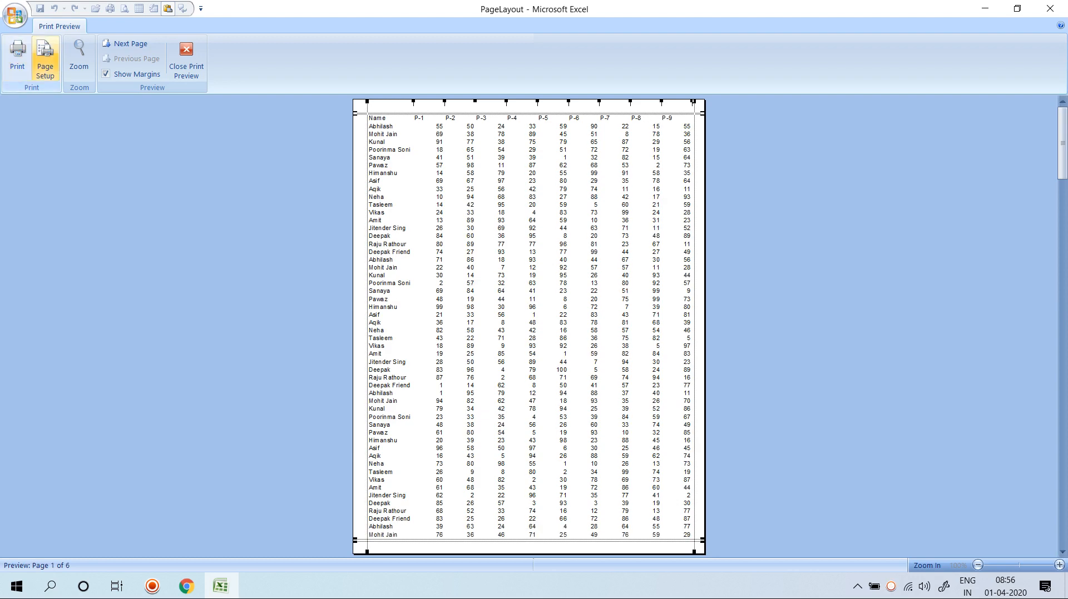
In Page Setup, reduce the left, bottom, top and right margins to 0.
left_click(45, 56)
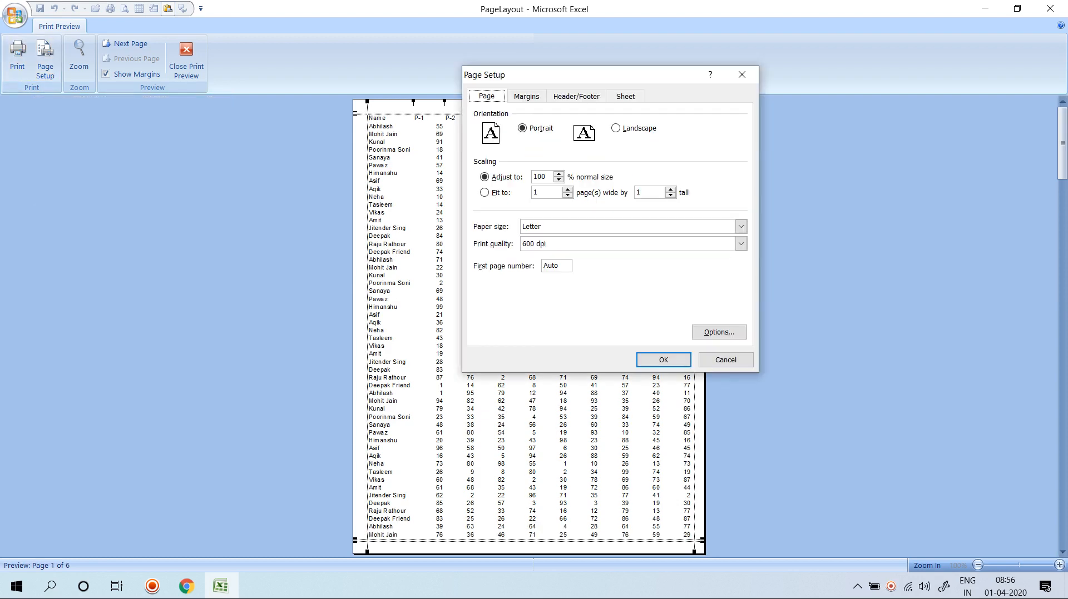
left_click(526, 96)
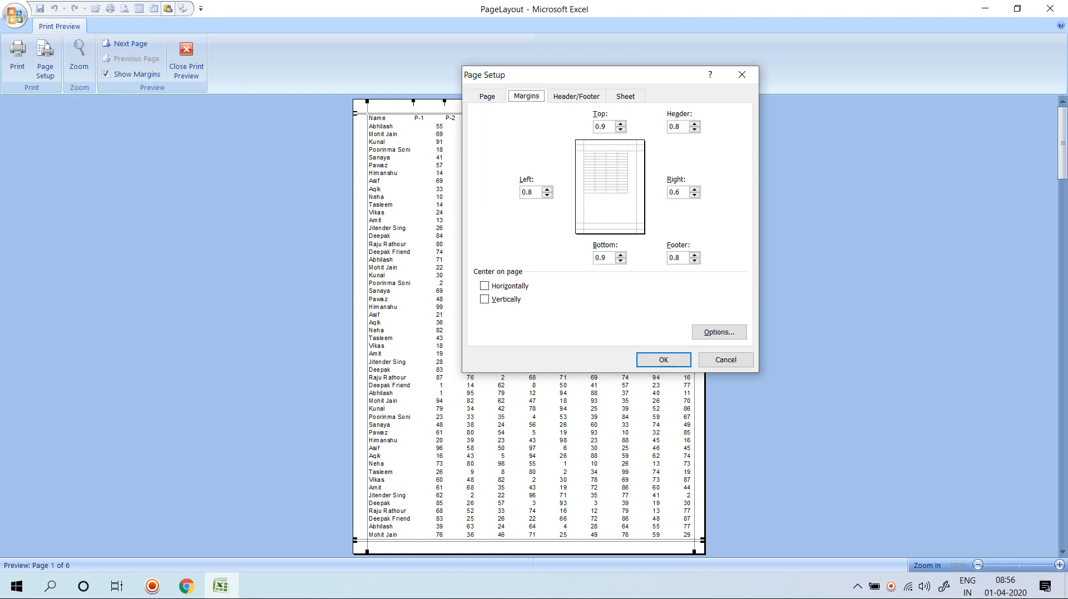
left_click(546, 195)
left_click(547, 195)
left_click(621, 260)
left_click(620, 261)
left_click(621, 255)
left_click(621, 261)
left_click(620, 124)
left_click(621, 129)
left_click(694, 195)
left_click(694, 195)
Enter 0 for the footer and header margins and confirm the settings.
double_click(694, 254)
type("0")
double_click(694, 123)
type("0")
key("Return")
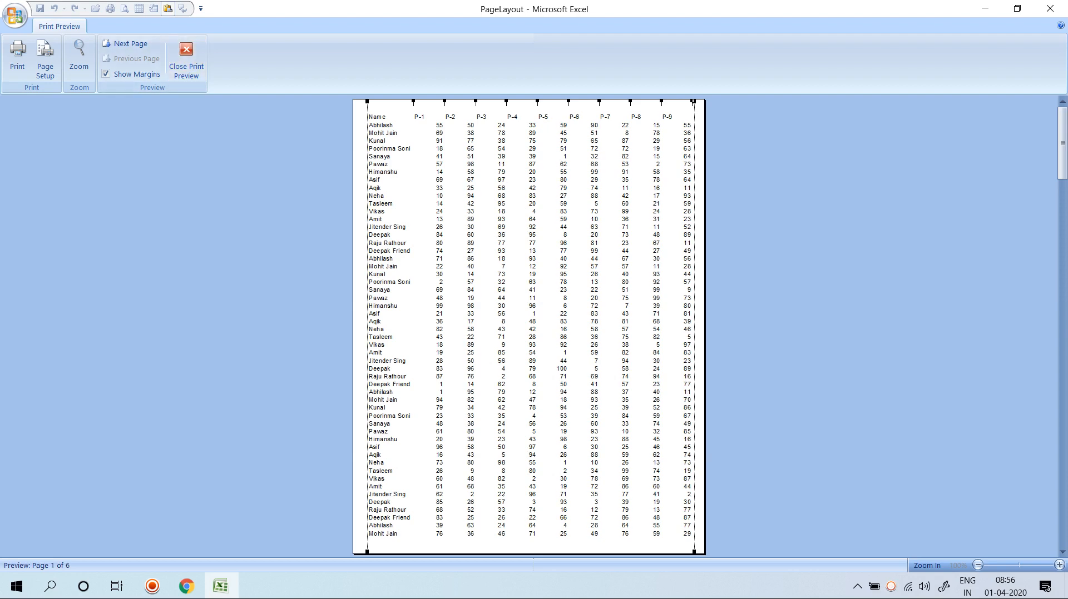
In Print Preview, drag the P-2 and P-3 column markers left to narrow them.
left_click(517, 266)
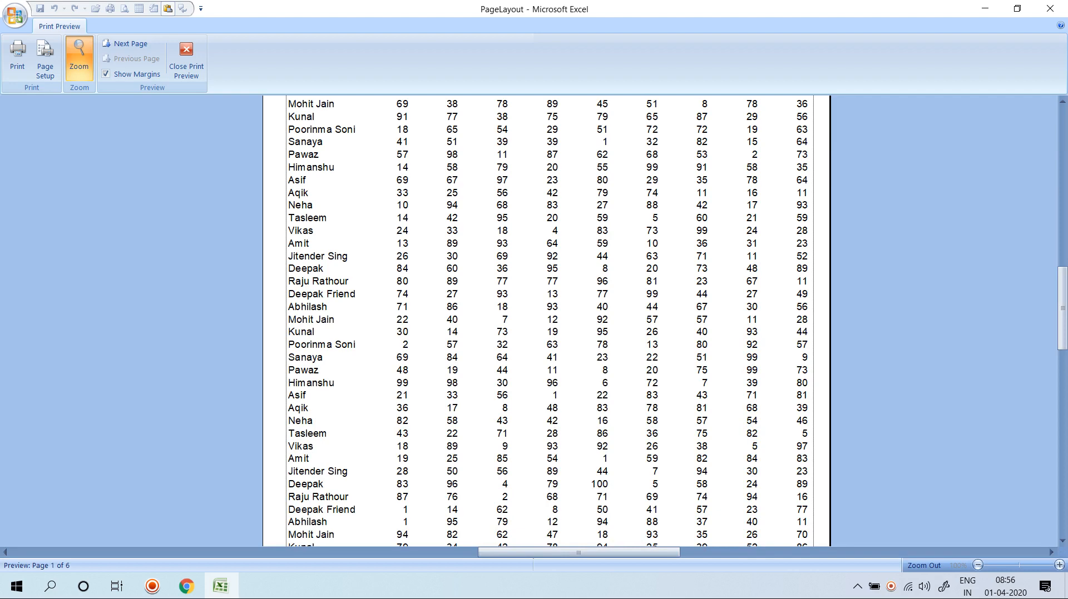
left_click(517, 267)
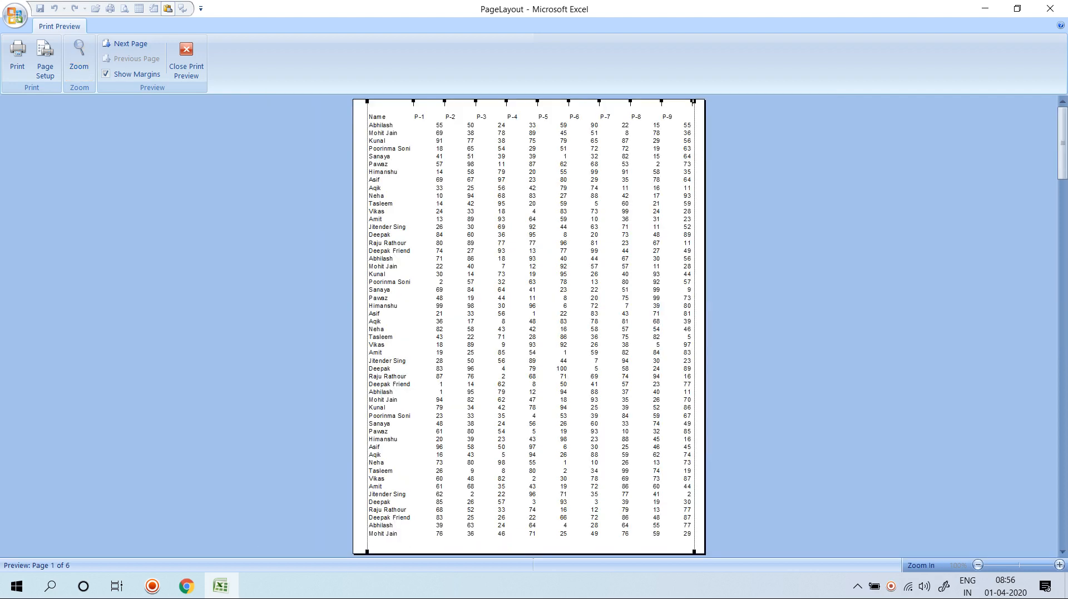
left_click(517, 267)
left_click(517, 267)
left_click_drag(475, 101, 463, 102)
left_click(514, 253)
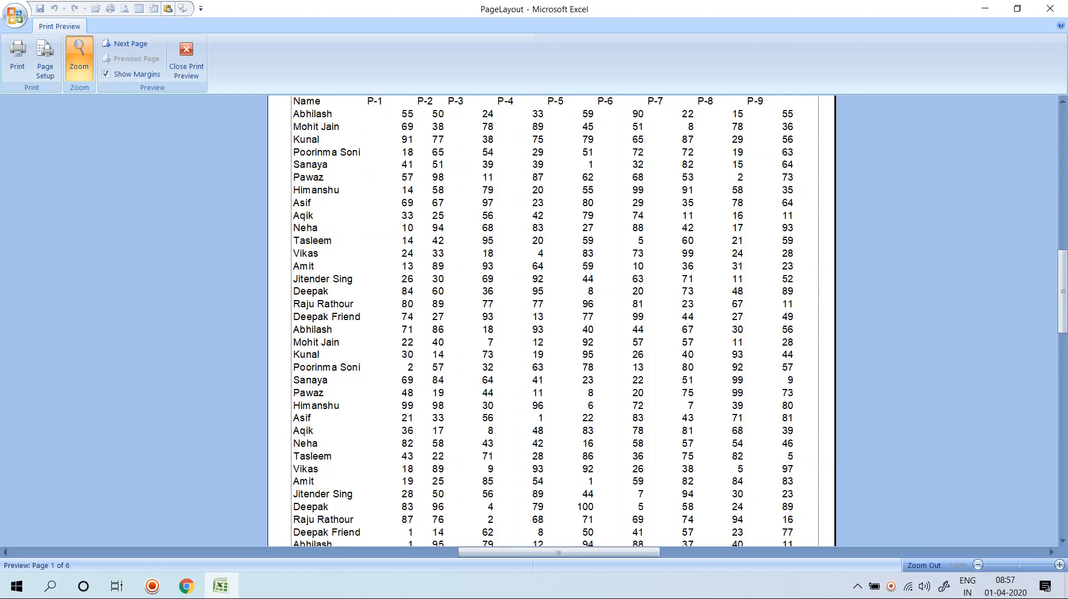
left_click_drag(494, 96, 467, 96)
Narrow columns P-4 and P-5 so P-10 fits, then close Print Preview.
left_click(485, 285)
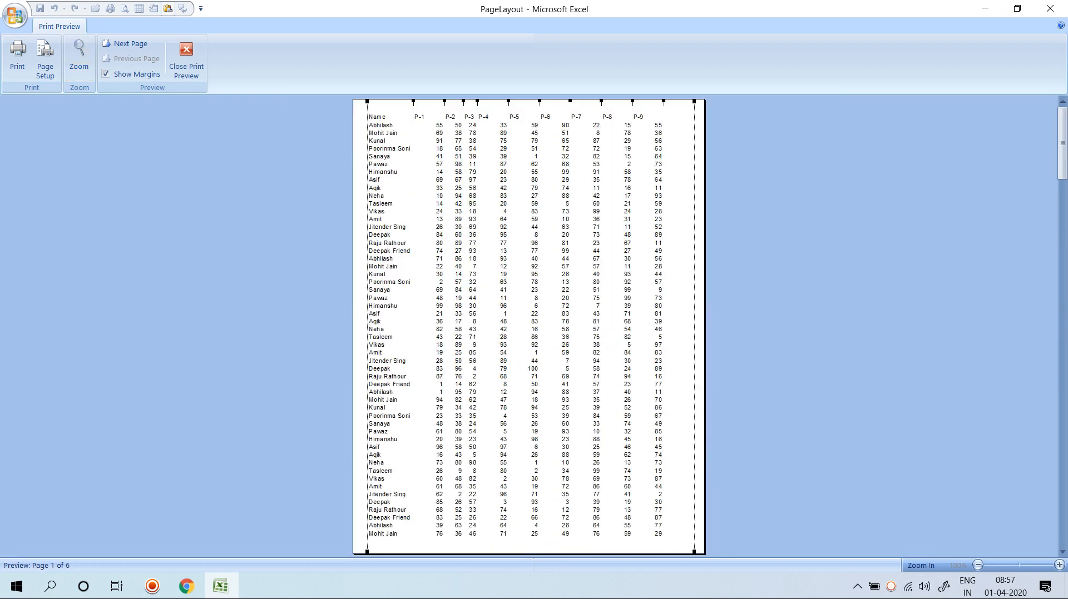
left_click(514, 250)
left_click_drag(517, 96, 490, 96)
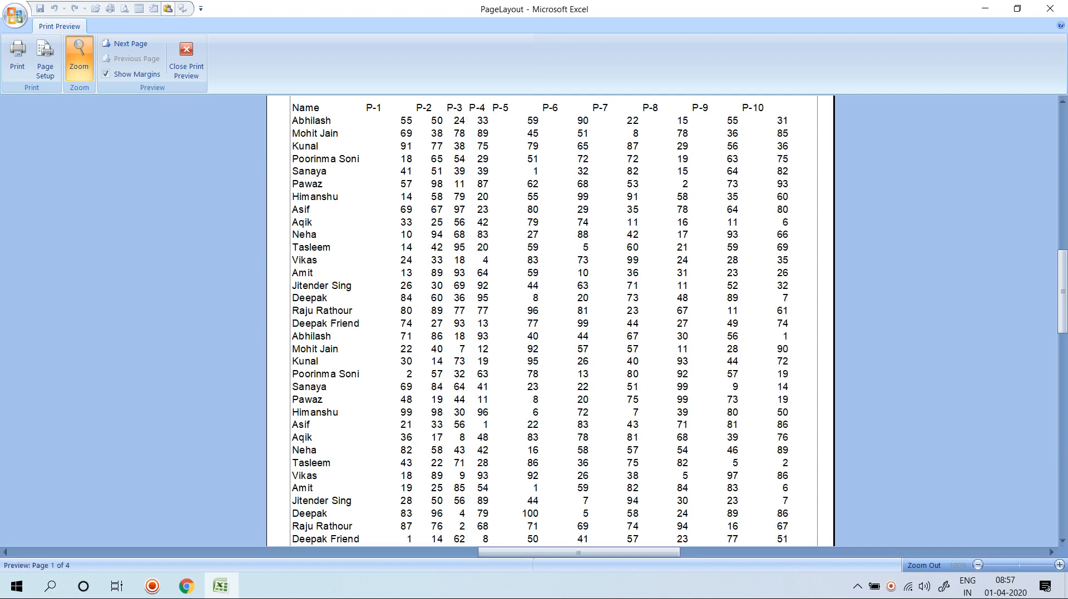
left_click(500, 239)
left_click_drag(523, 101, 509, 102)
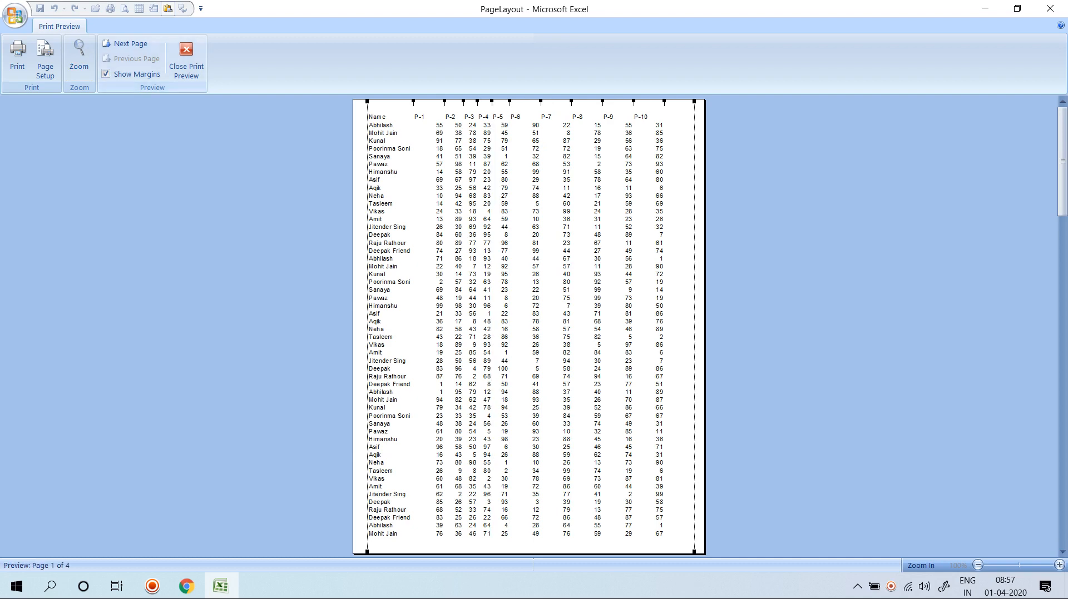
left_click(186, 56)
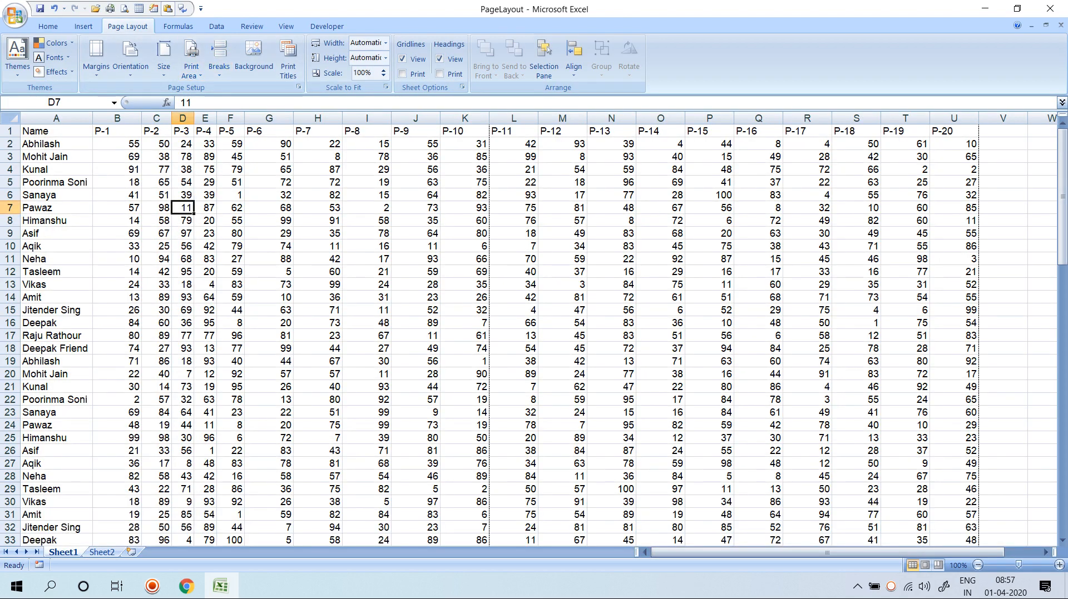
Select B1:F3 and dismiss the margin presets without changing them.
left_click_drag(118, 131, 231, 157)
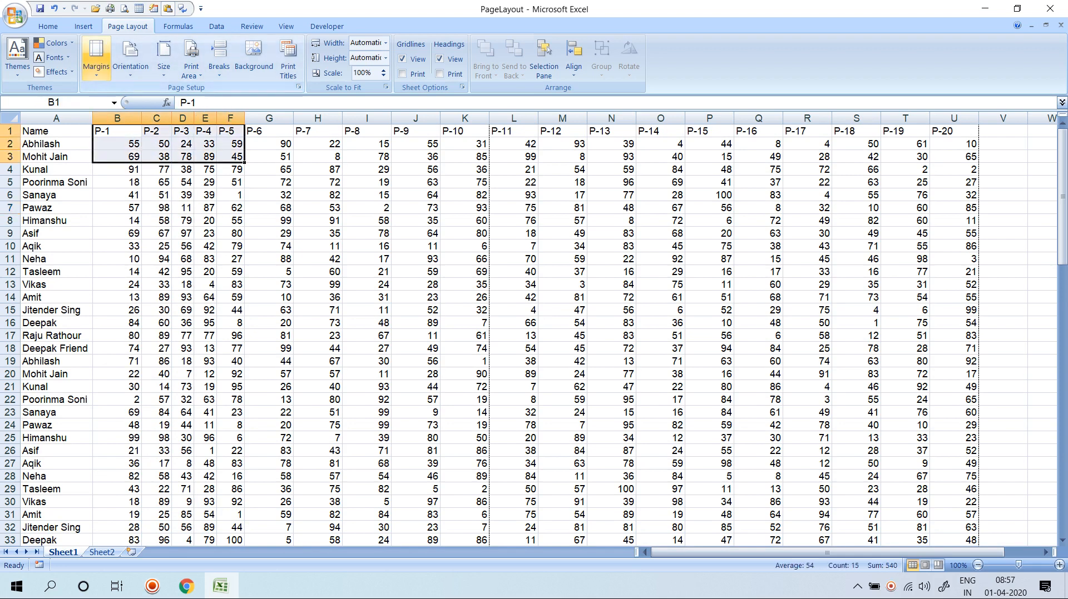
left_click(96, 58)
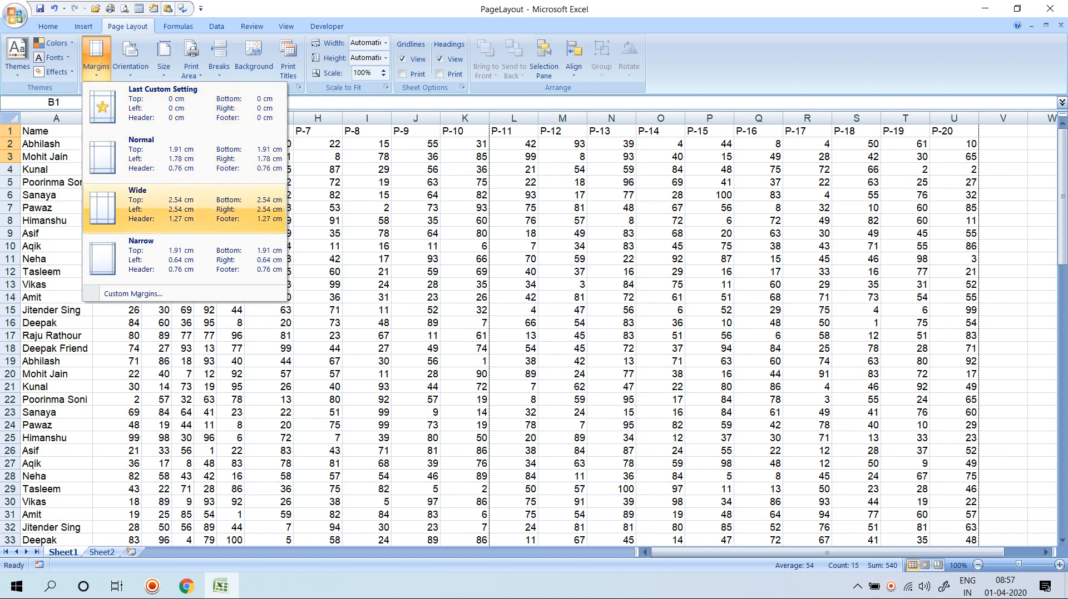
left_click(184, 259)
Preview the 4-page printout and keep the pages in portrait orientation.
key("ctrl+F2")
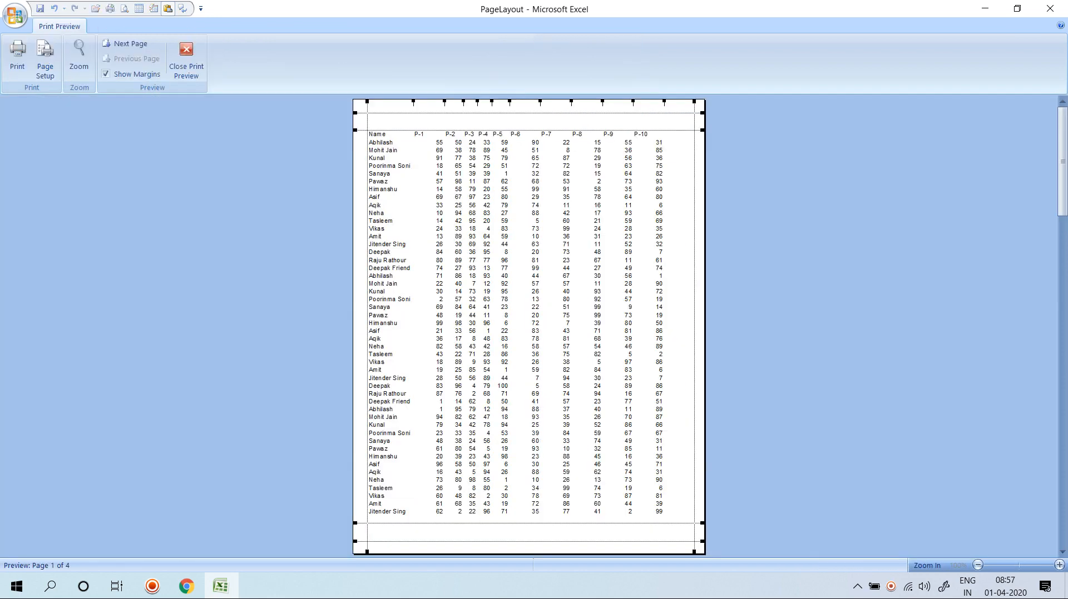
key("Escape")
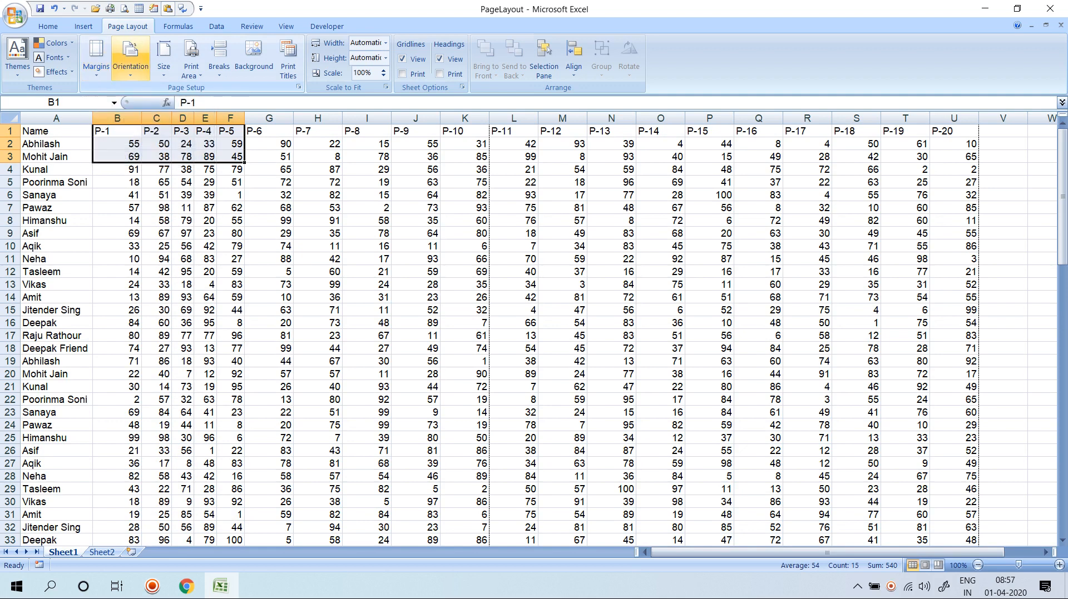
left_click(130, 55)
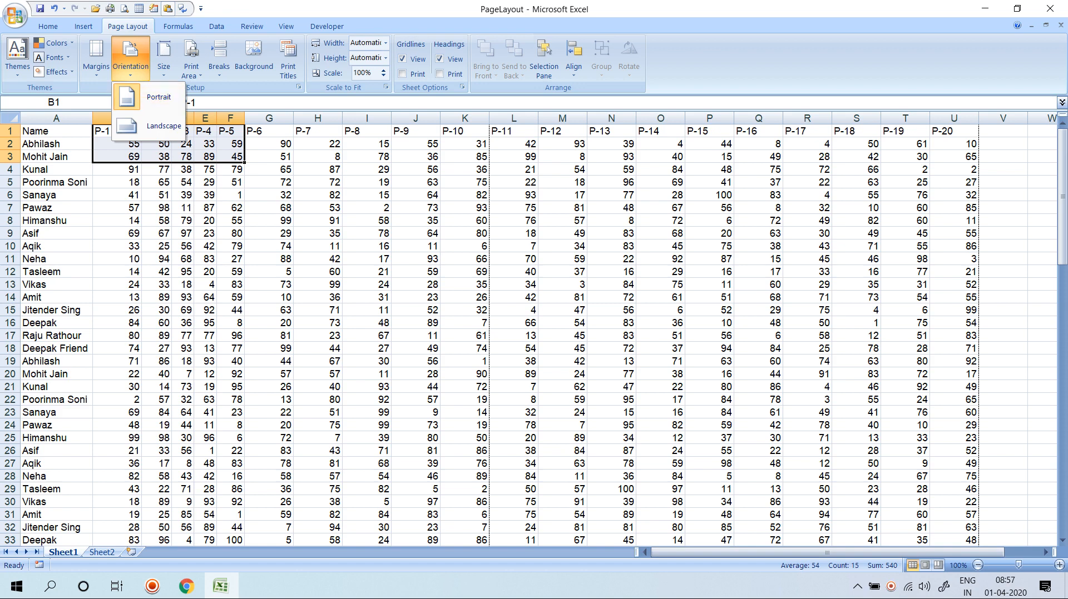
left_click(124, 9)
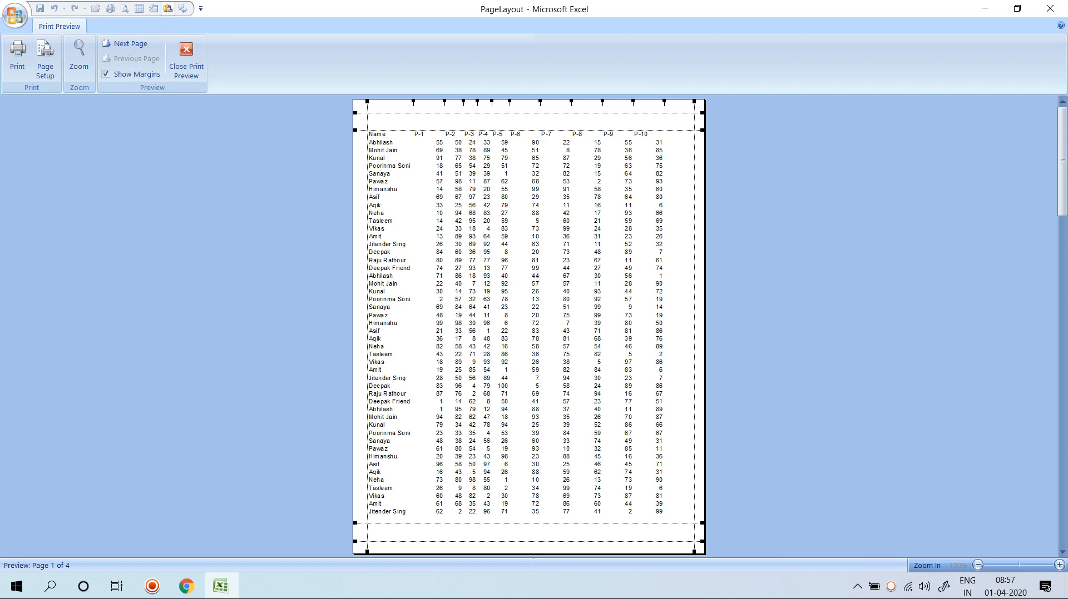
Switch the marks sheet to landscape orientation and preview the printout.
left_click(187, 61)
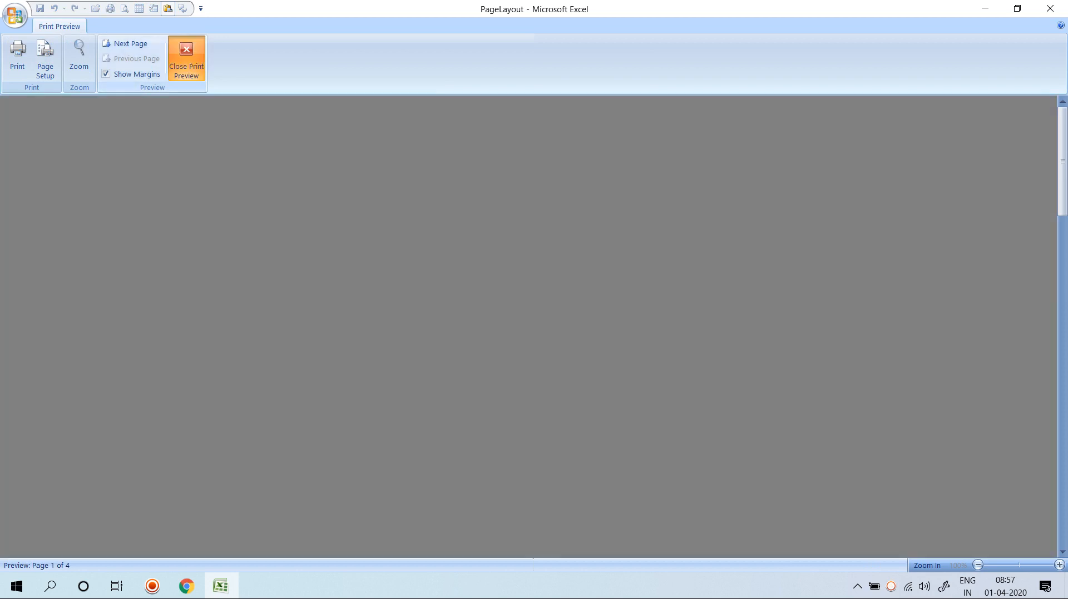
left_click(131, 56)
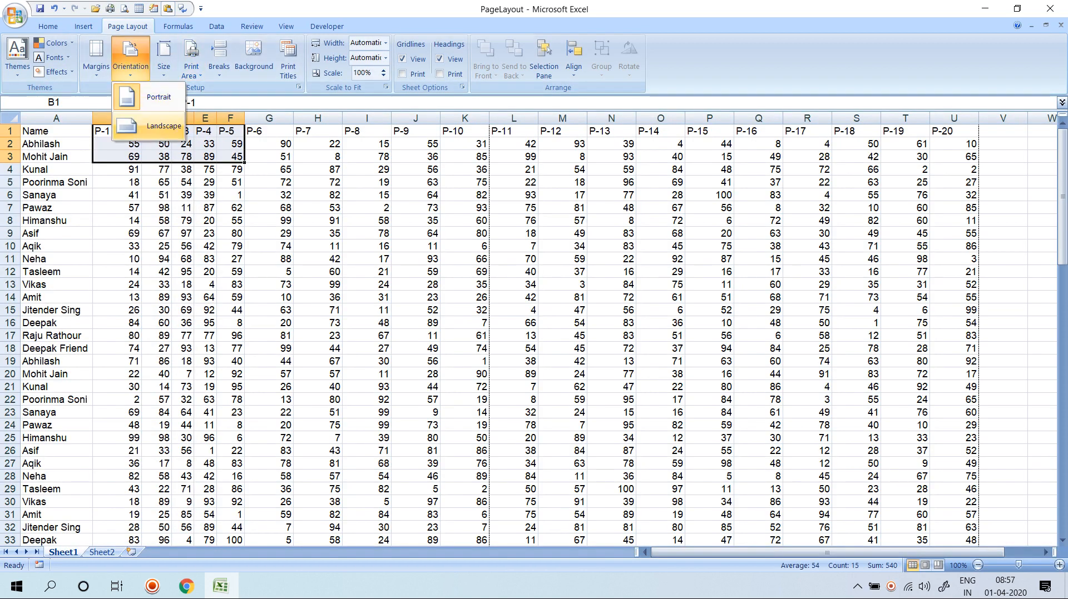
left_click(149, 126)
left_click(125, 170)
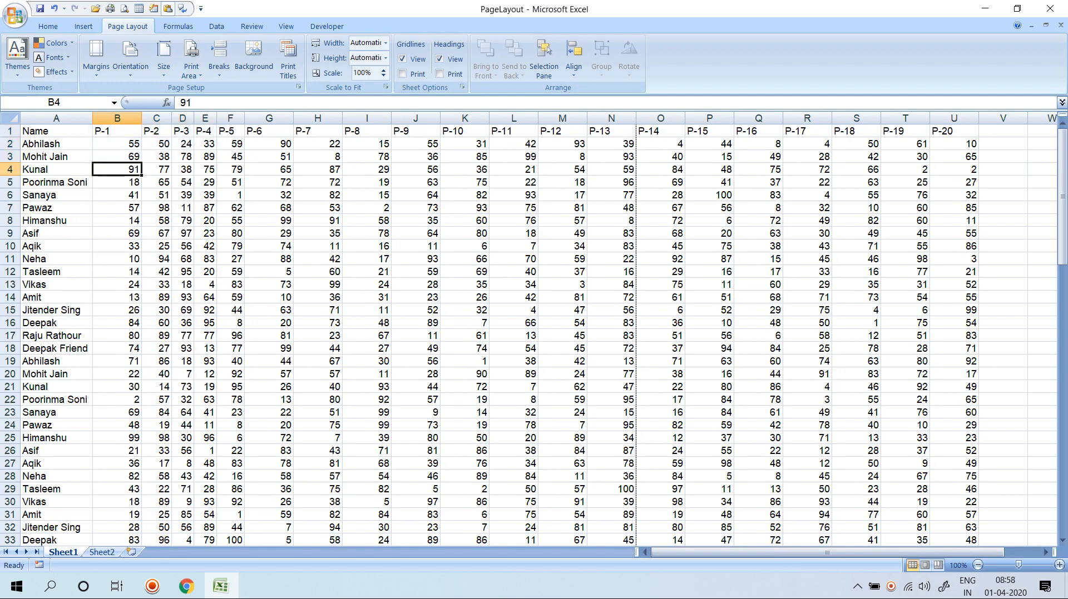
key("ctrl+F2")
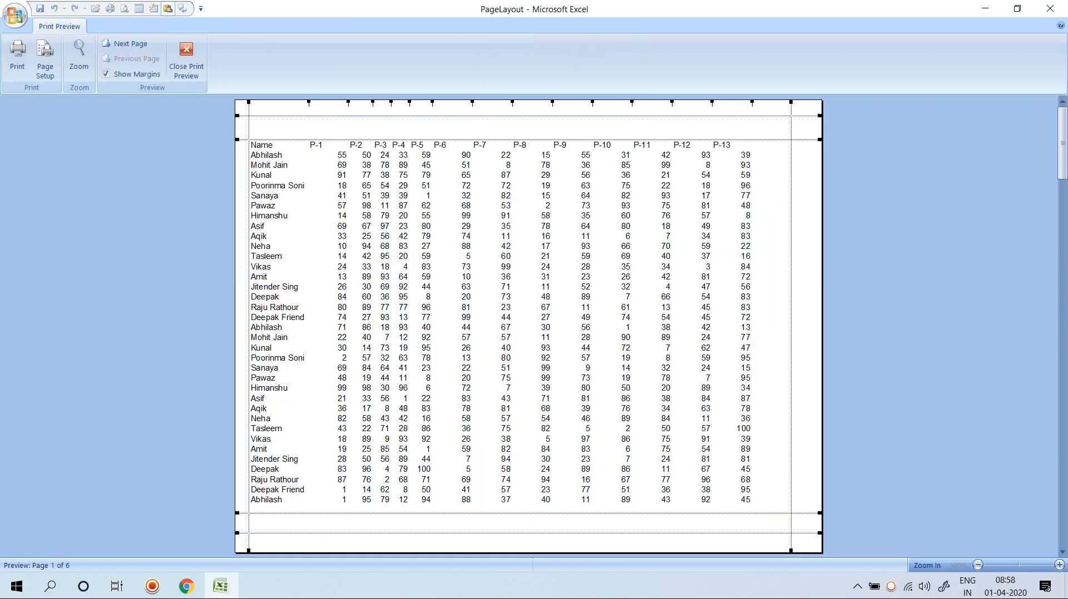
Shrink the top and bottom margins in the preview, checking the left and right margin values.
left_click_drag(237, 139, 237, 115)
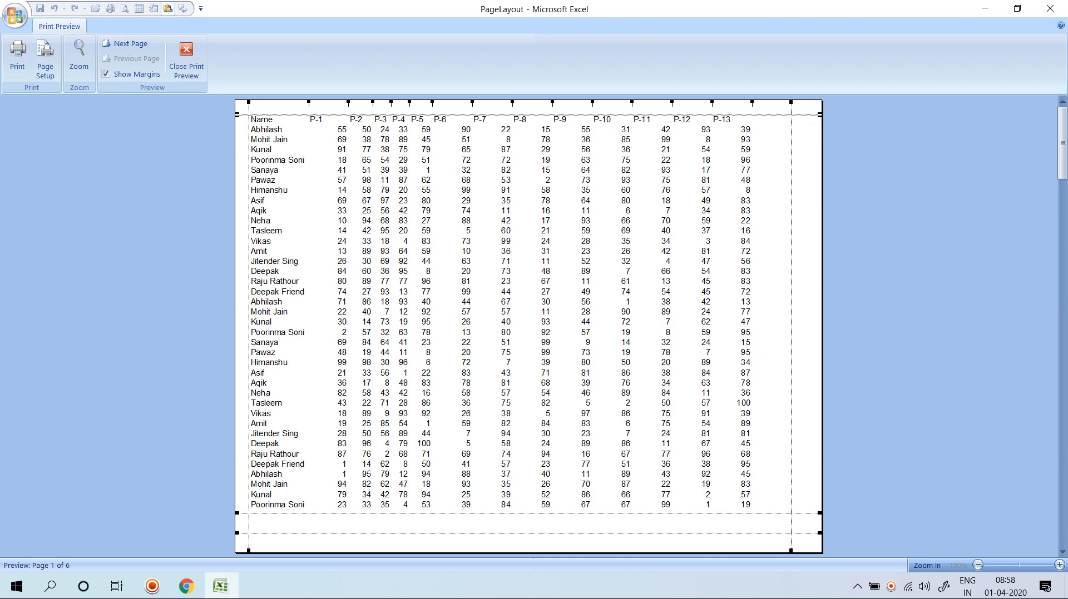
left_click_drag(513, 513, 513, 533)
left_click_drag(528, 533, 528, 533)
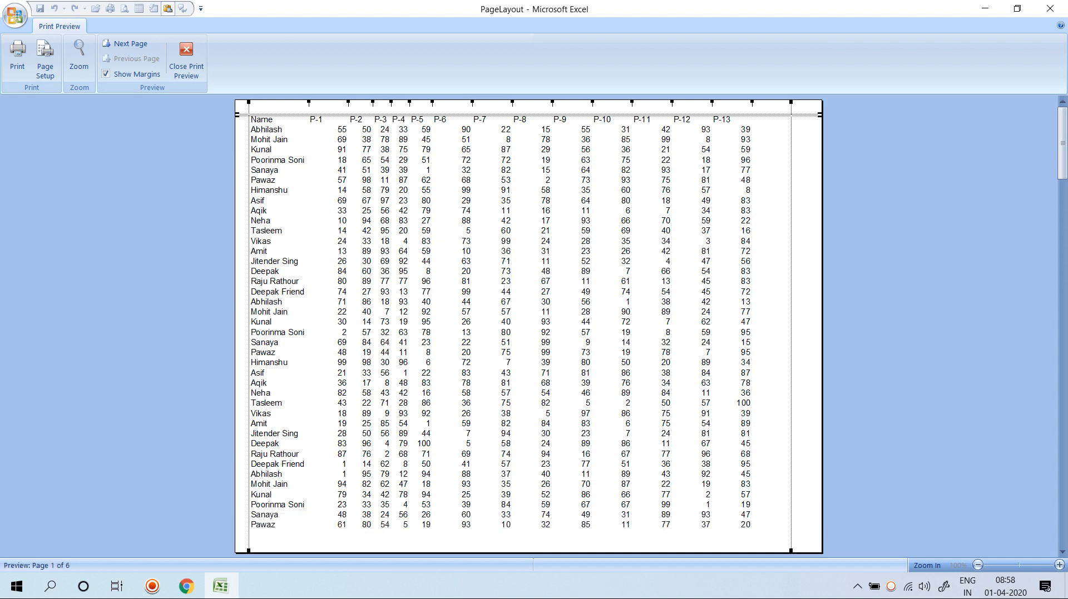
left_click_drag(790, 326, 791, 327)
left_click_drag(723, 115, 722, 110)
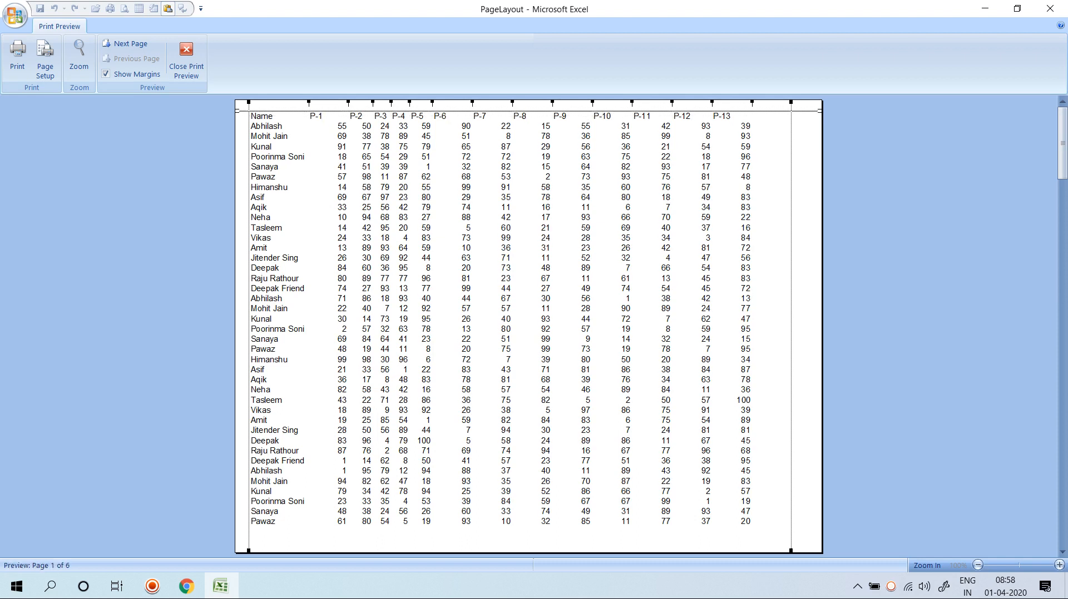
left_click(791, 327)
left_click_drag(791, 326, 791, 326)
left_click(248, 327)
left_click(186, 59)
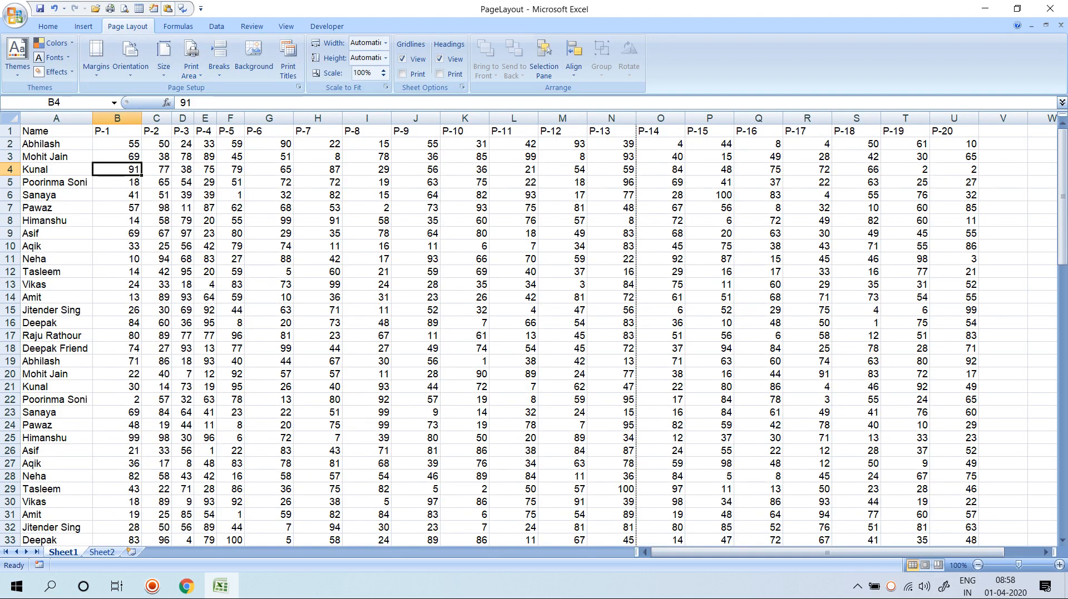
key("ctrl+F2")
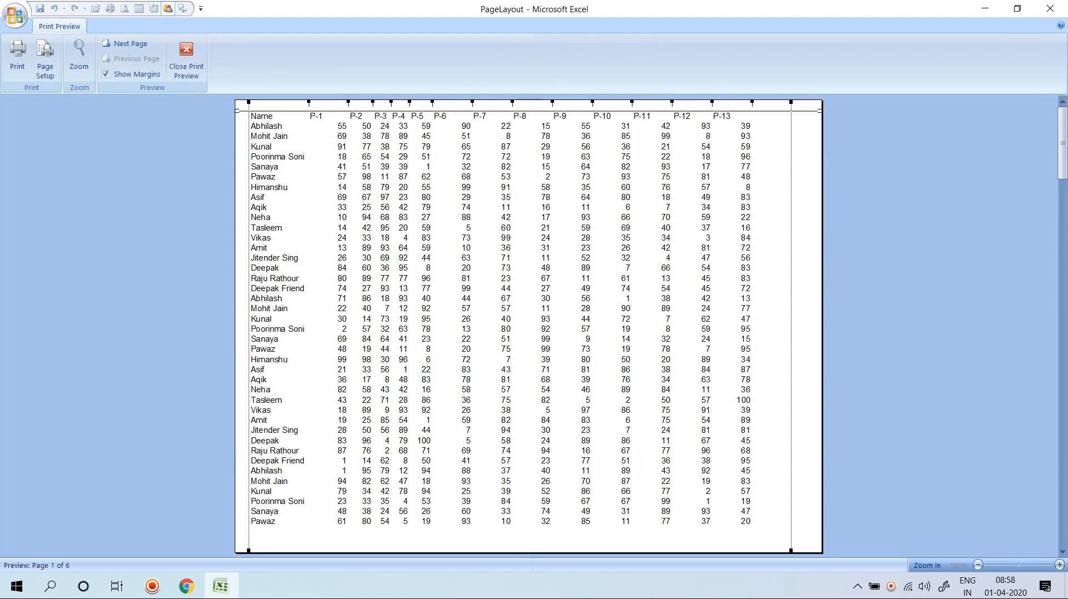
left_click(186, 58)
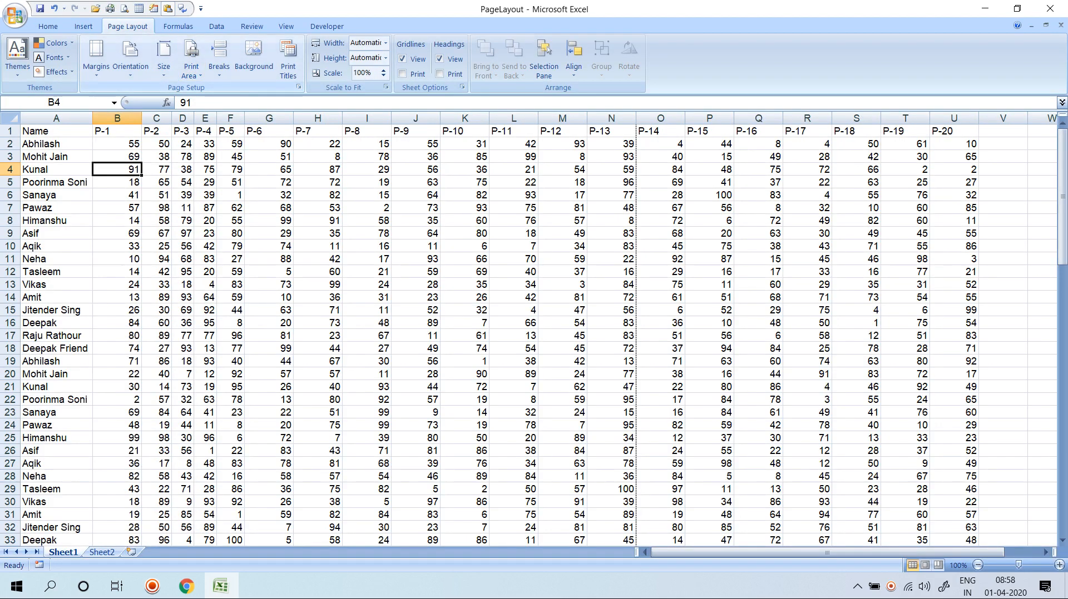
left_click(96, 58)
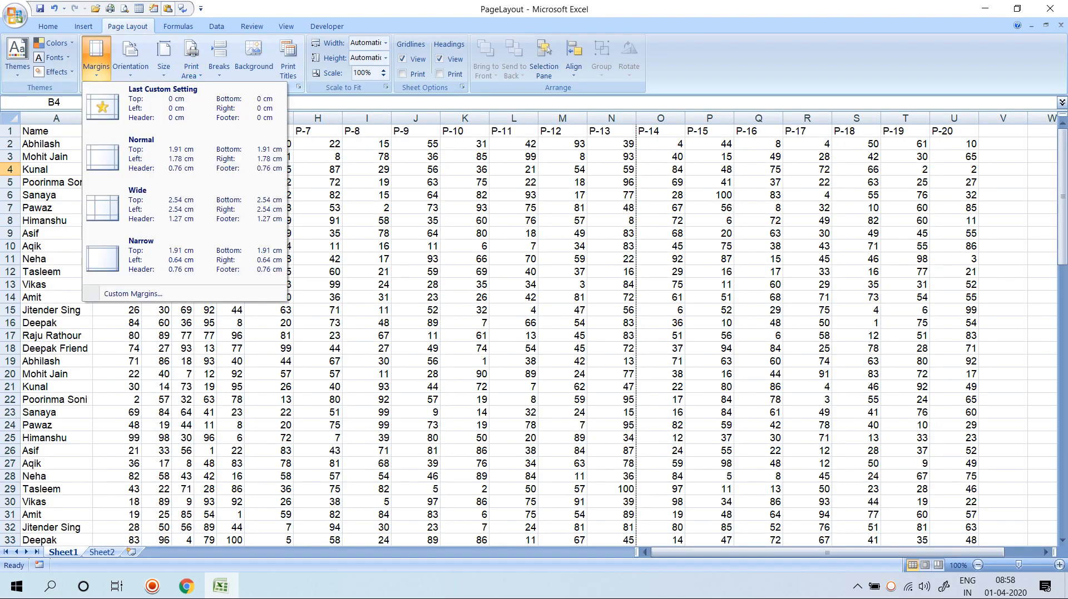
left_click(133, 293)
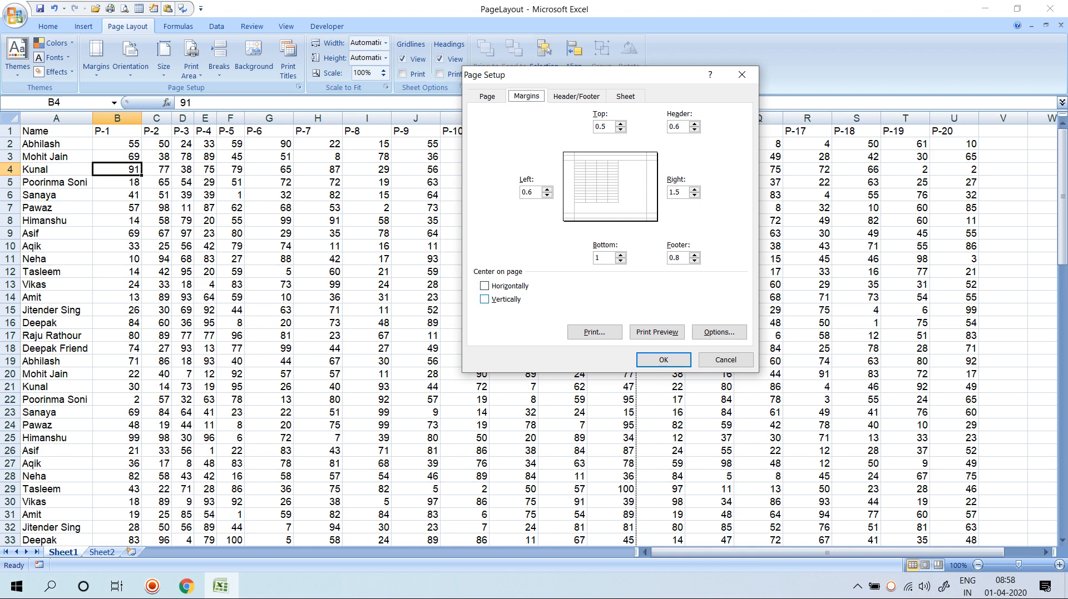
key("Escape")
left_click(131, 60)
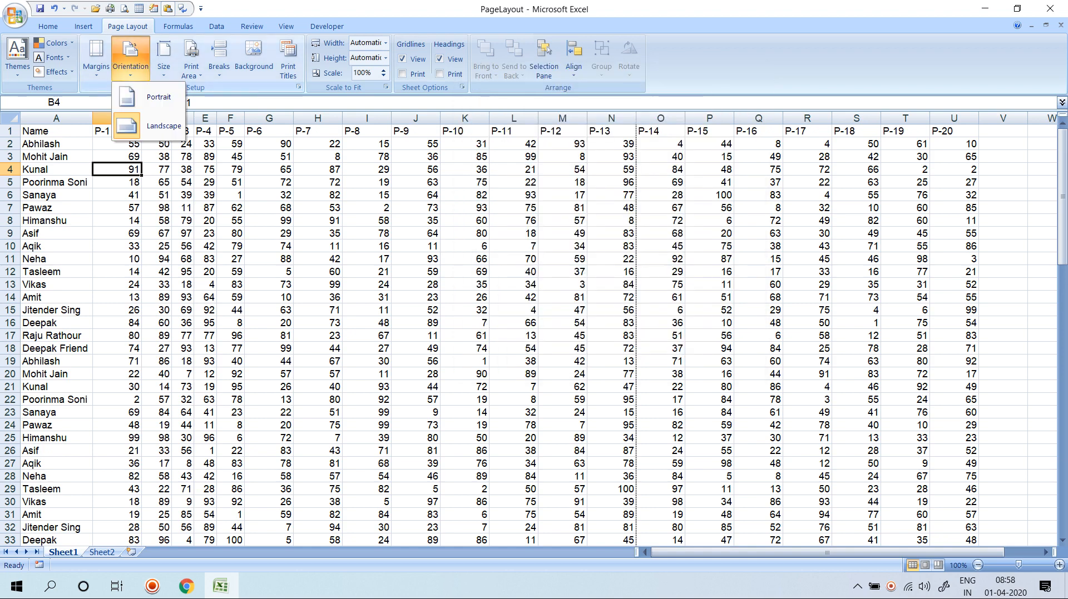
left_click(96, 56)
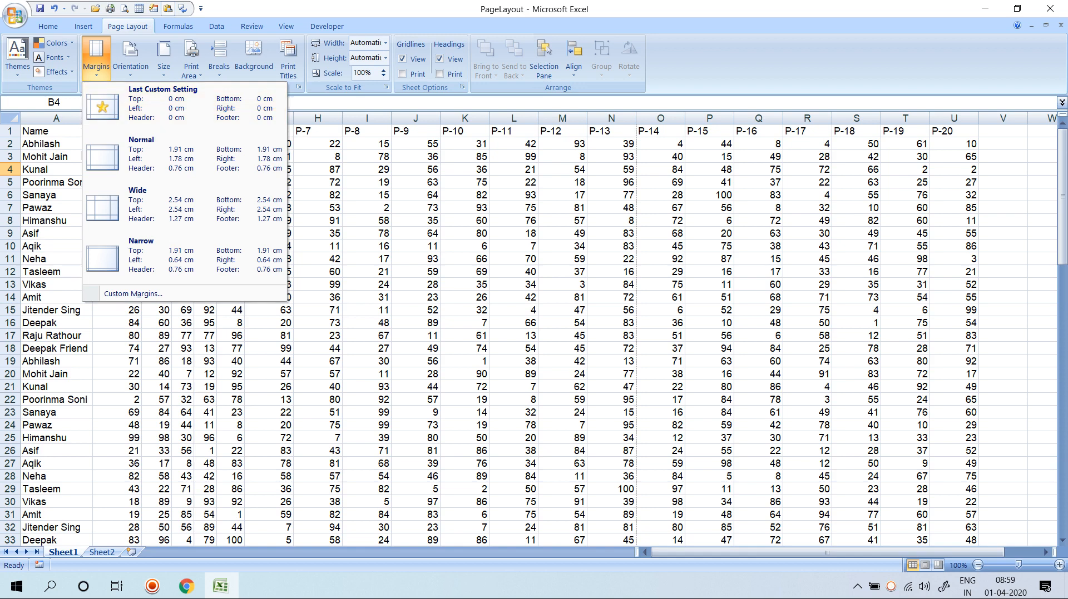
Keep landscape orientation, browse the paper sizes, and preview the current printout.
left_click(131, 60)
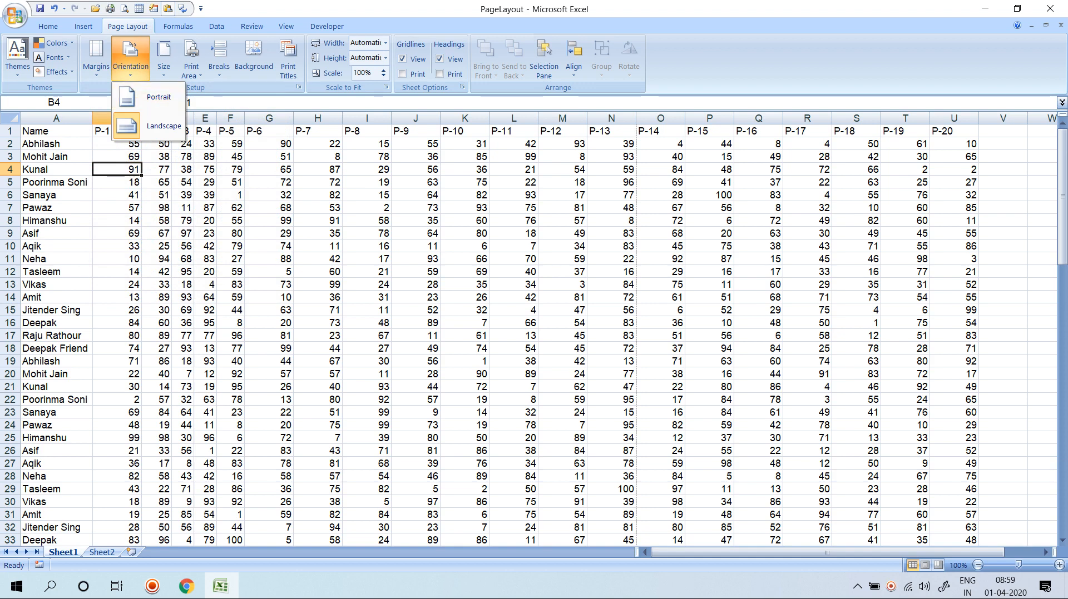
left_click(158, 125)
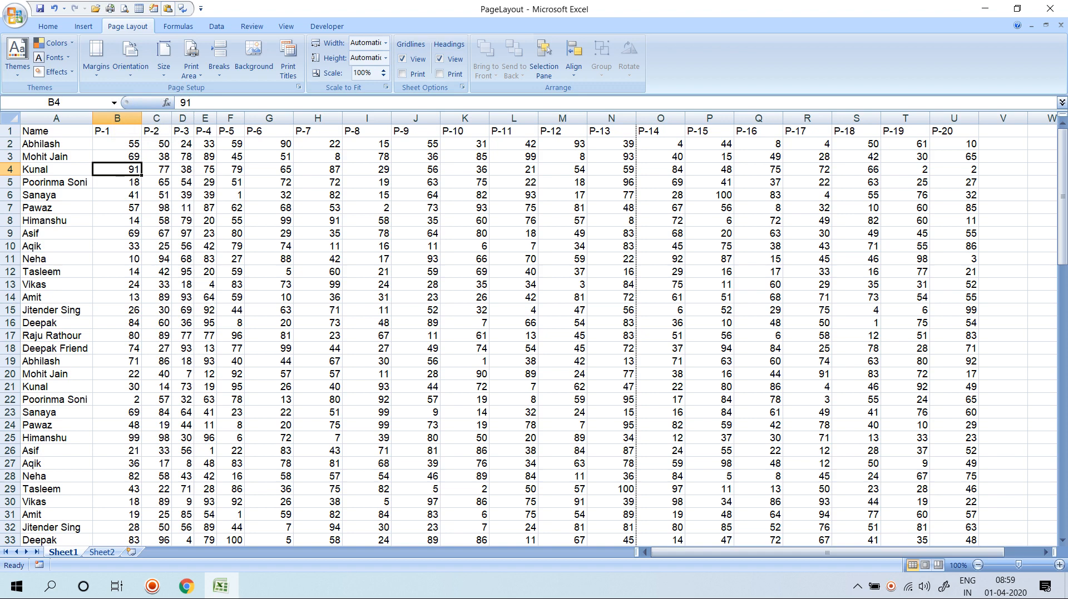
left_click(163, 54)
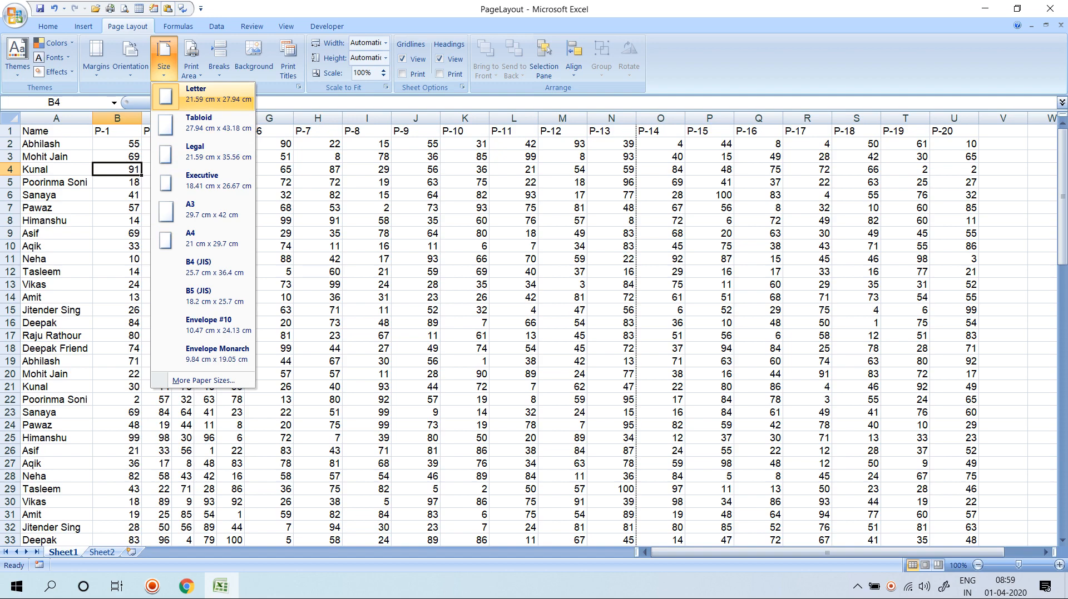
left_click(203, 95)
left_click(230, 195)
key("ctrl+F2")
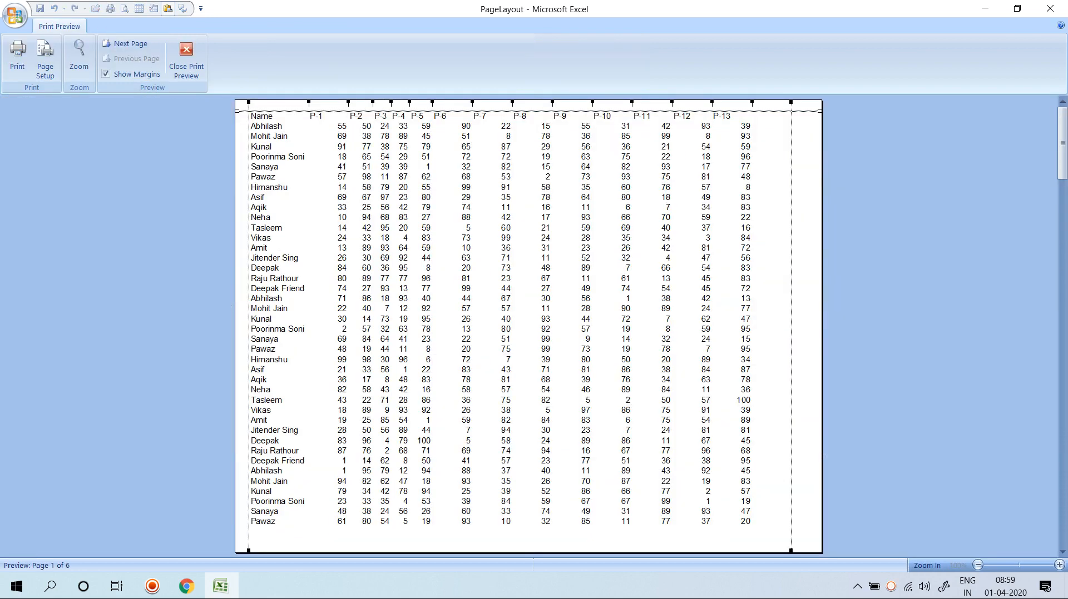
left_click(186, 58)
Set the paper size to A4, preview it, and review the Page Setup paper options.
left_click(130, 56)
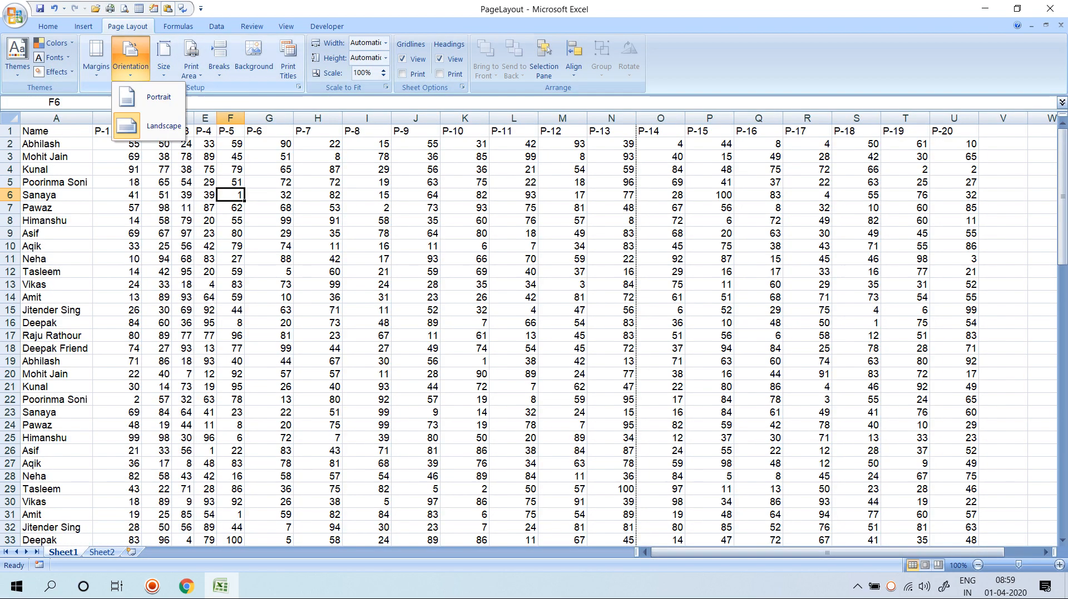
left_click(164, 56)
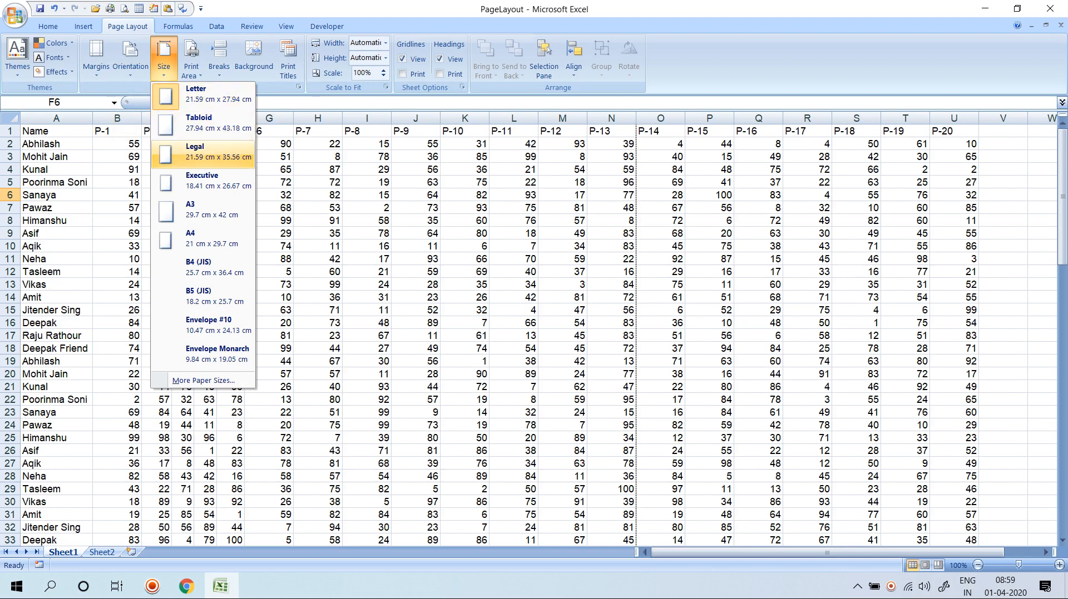
left_click(206, 211)
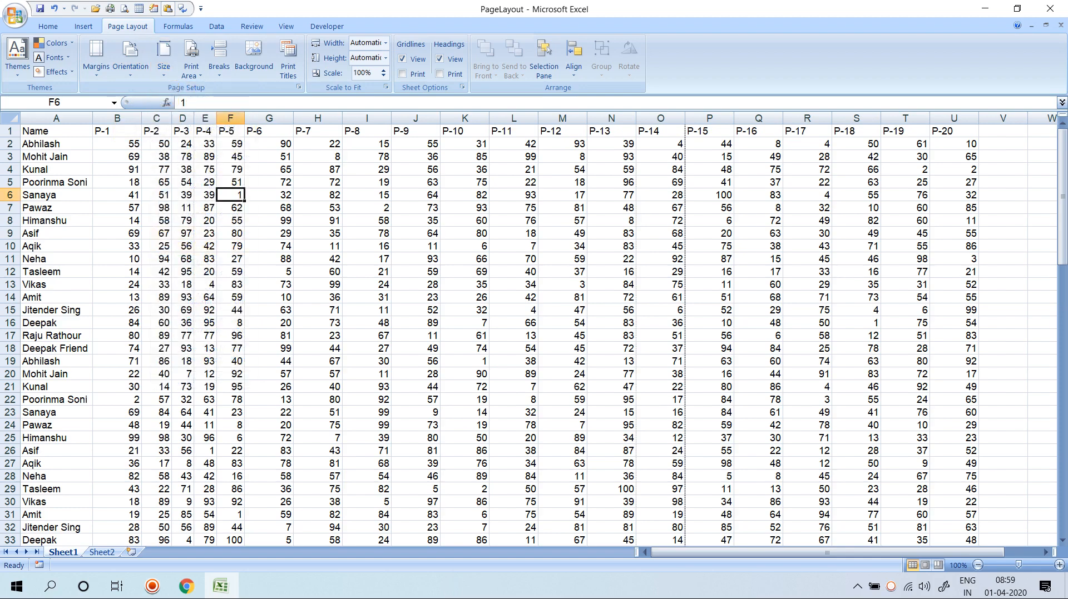
key("ctrl+F2")
key("Escape")
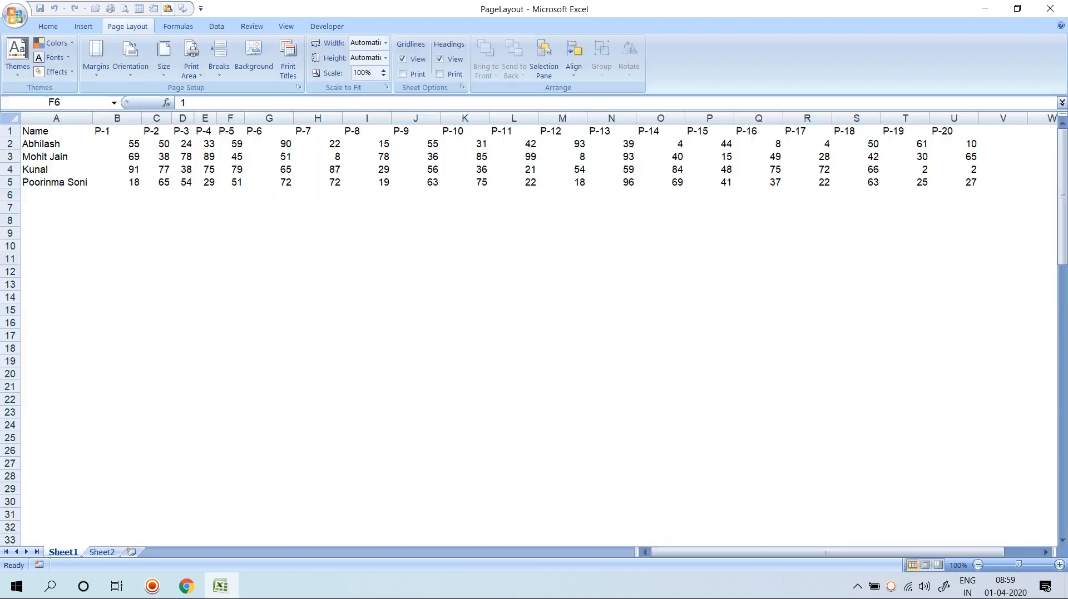
left_click(163, 59)
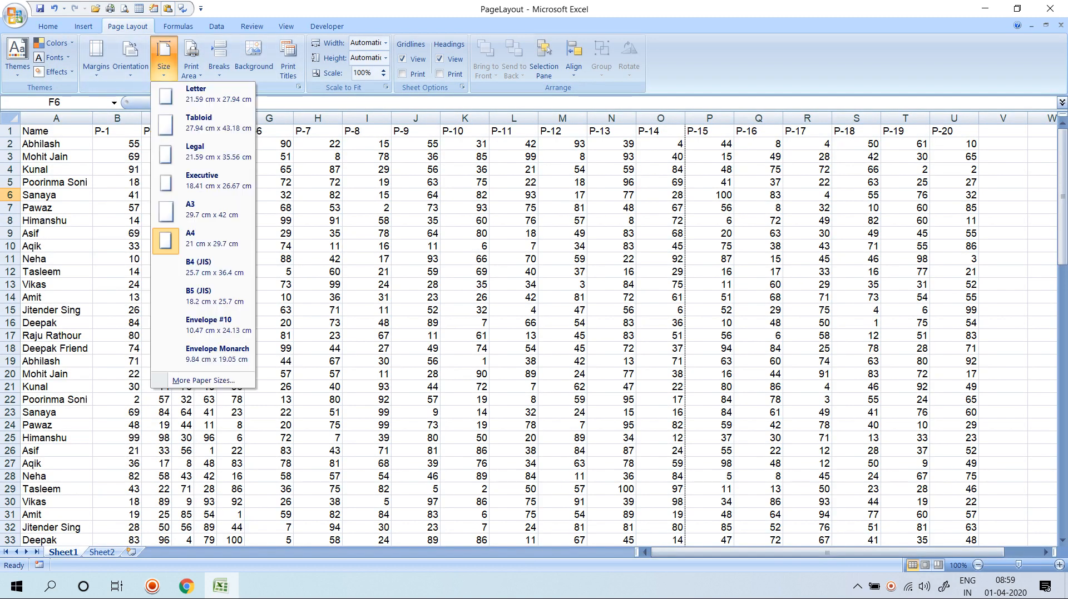
left_click(203, 381)
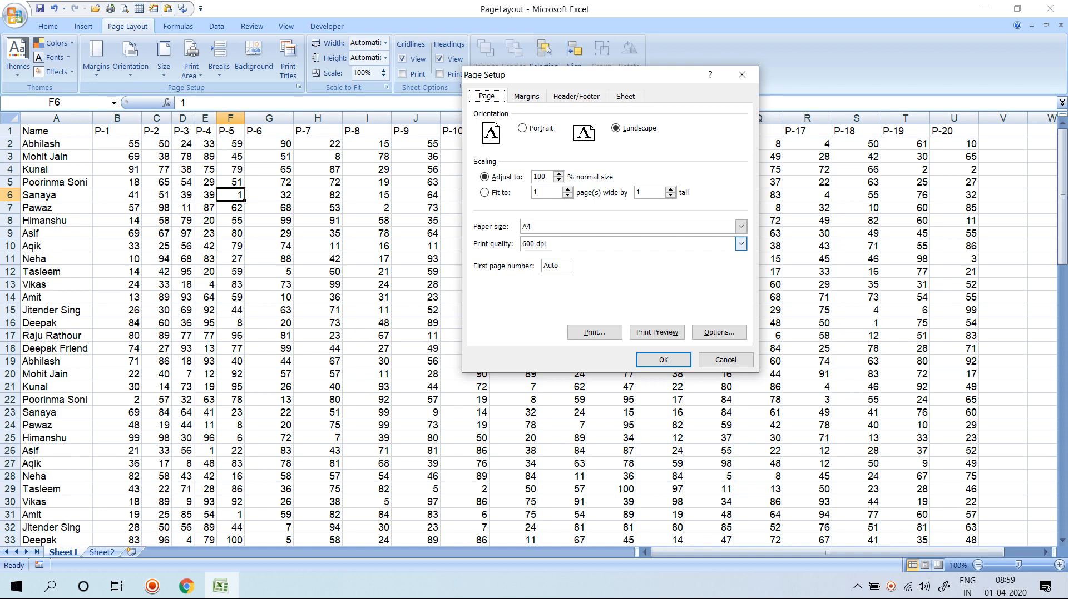
key("Escape")
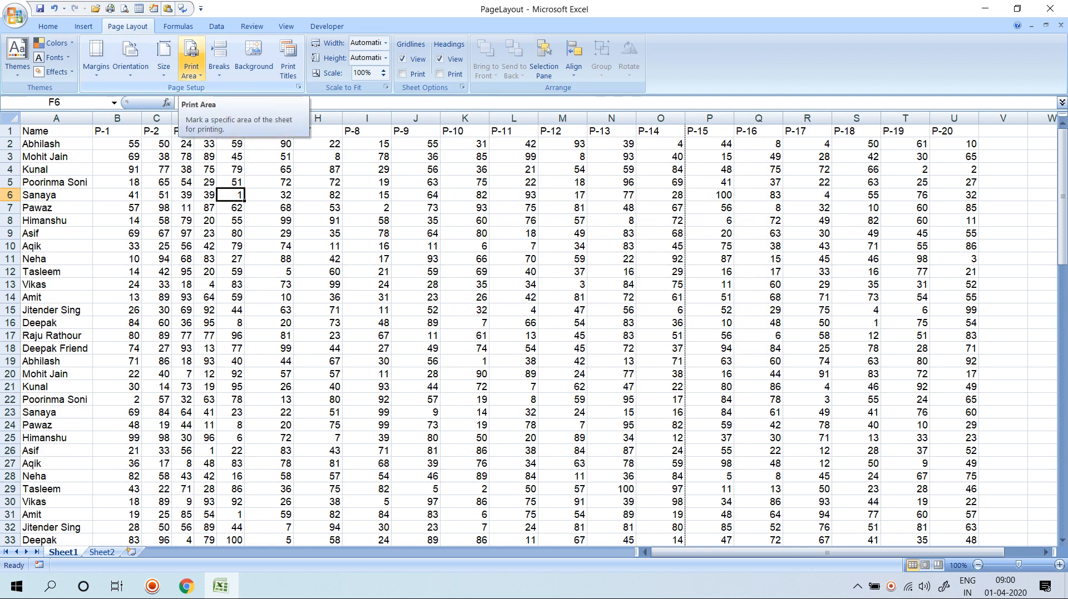
Make A1:G24 the print area and preview the single resulting page.
left_click(231, 208)
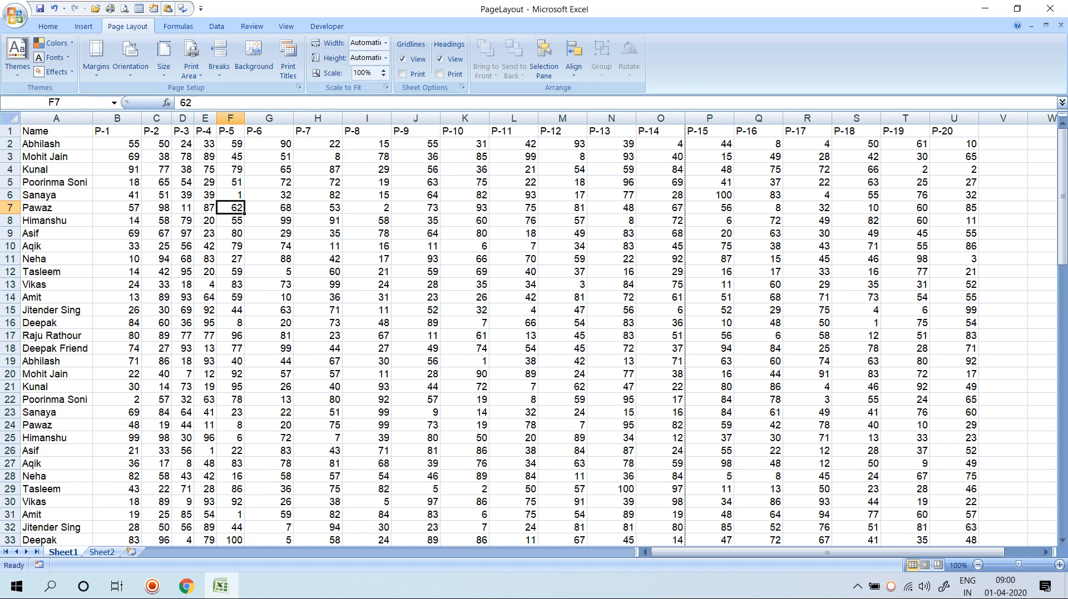
left_click_drag(56, 131, 278, 425)
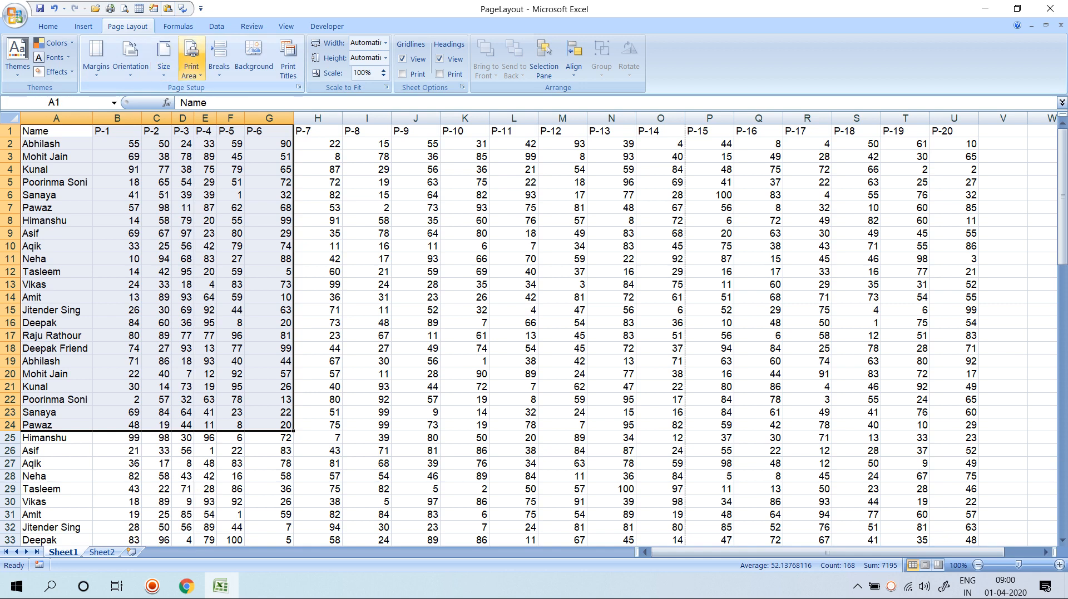
left_click(191, 67)
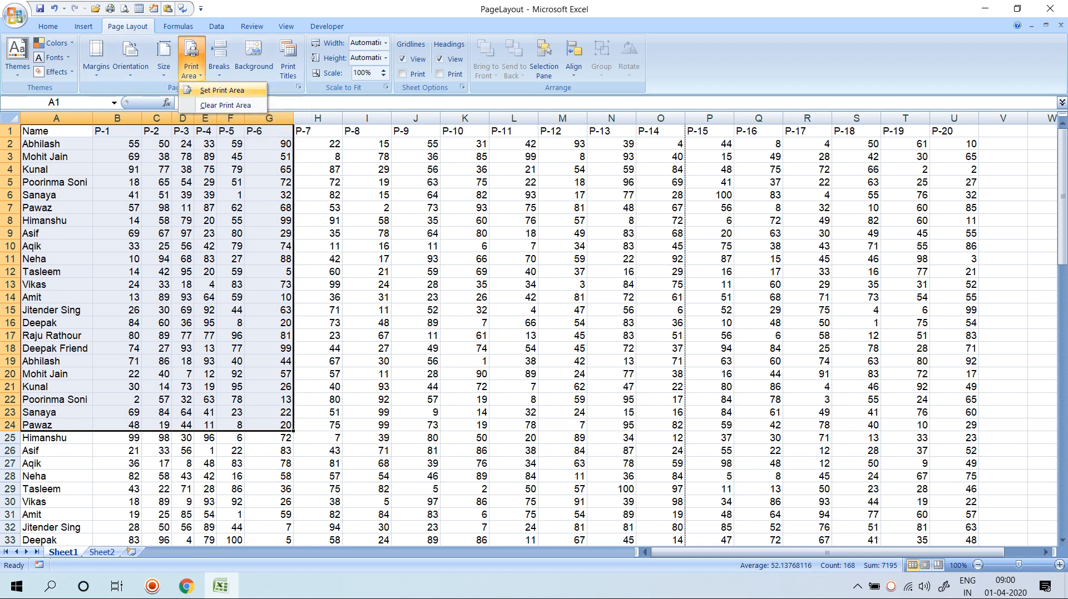
left_click(221, 90)
left_click(367, 195)
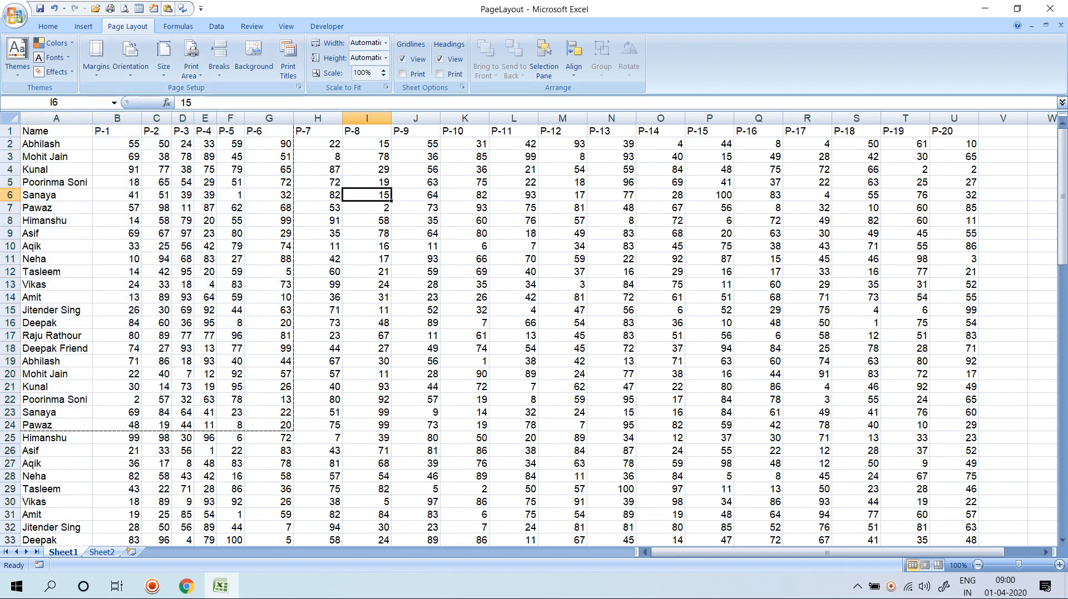
key("ctrl+F2")
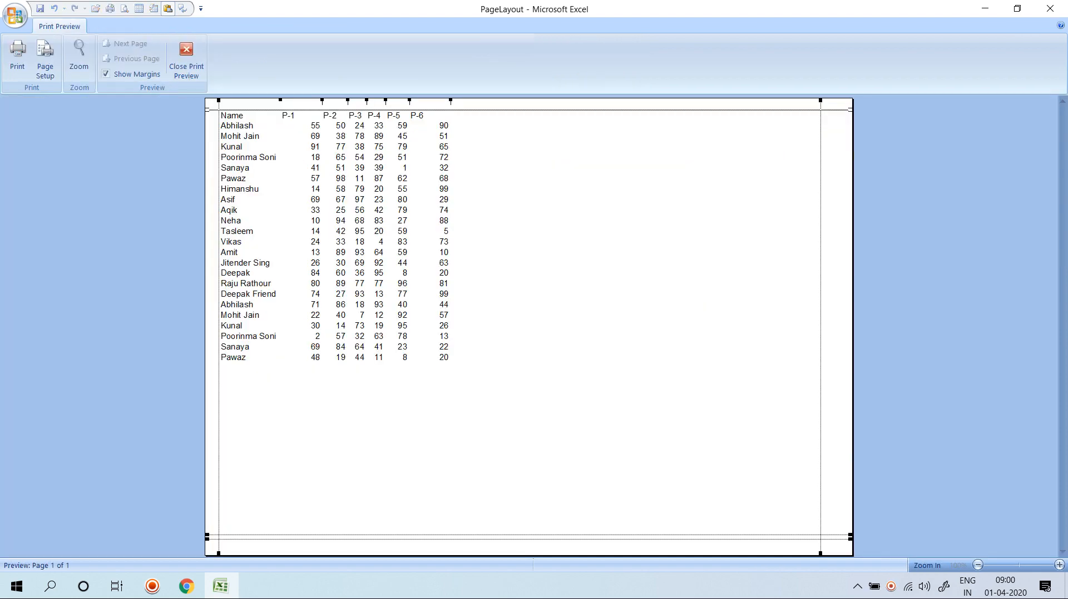
key("Escape")
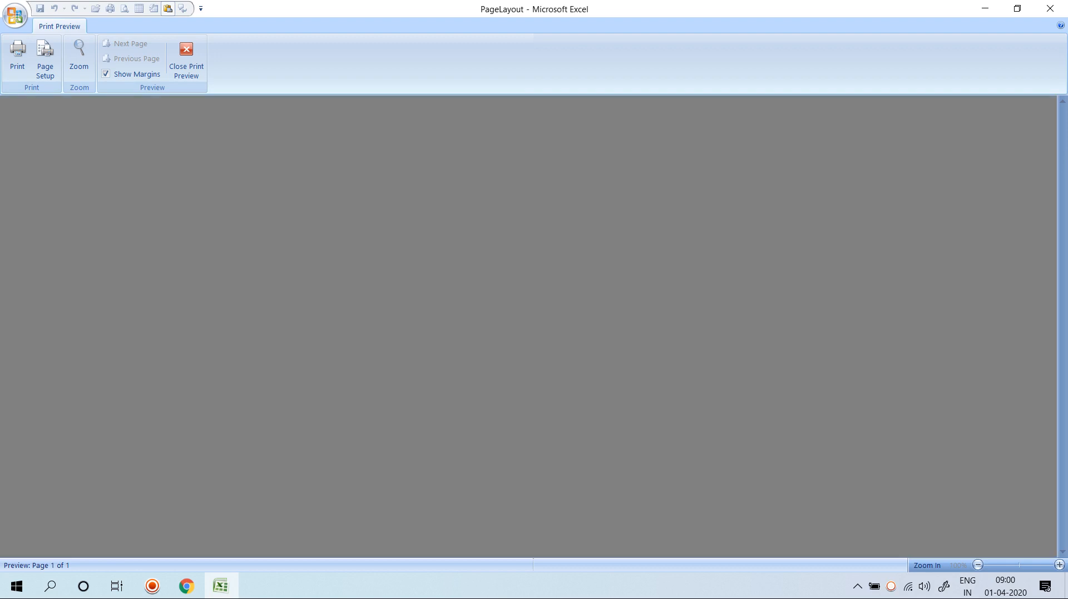
left_click_drag(39, 131, 269, 425)
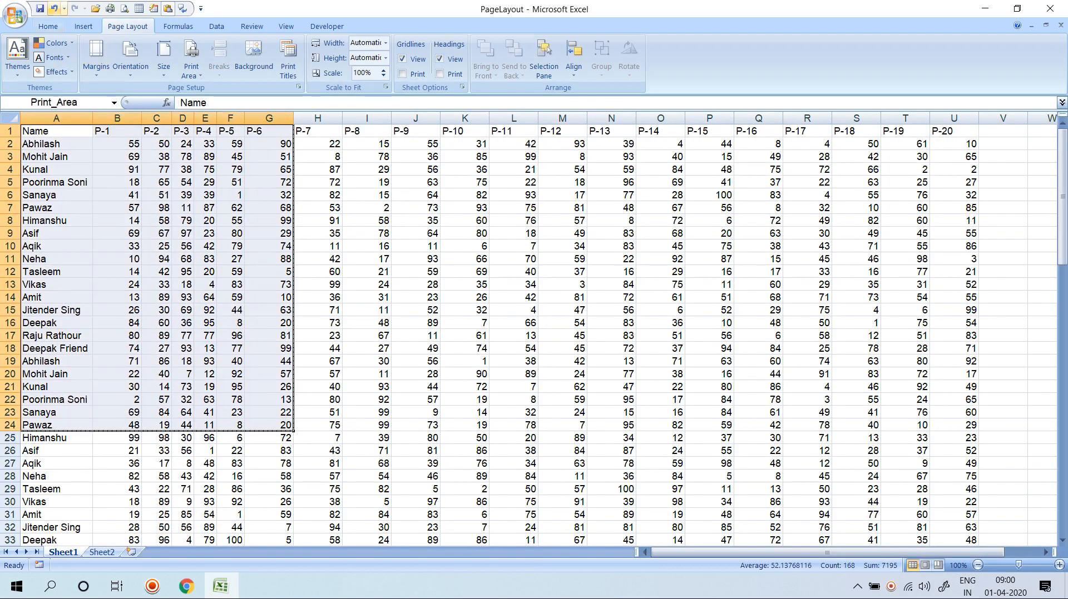
Fill A1:G24 yellow with all borders, and fill J1:P24 yellow.
left_click(48, 26)
left_click(188, 68)
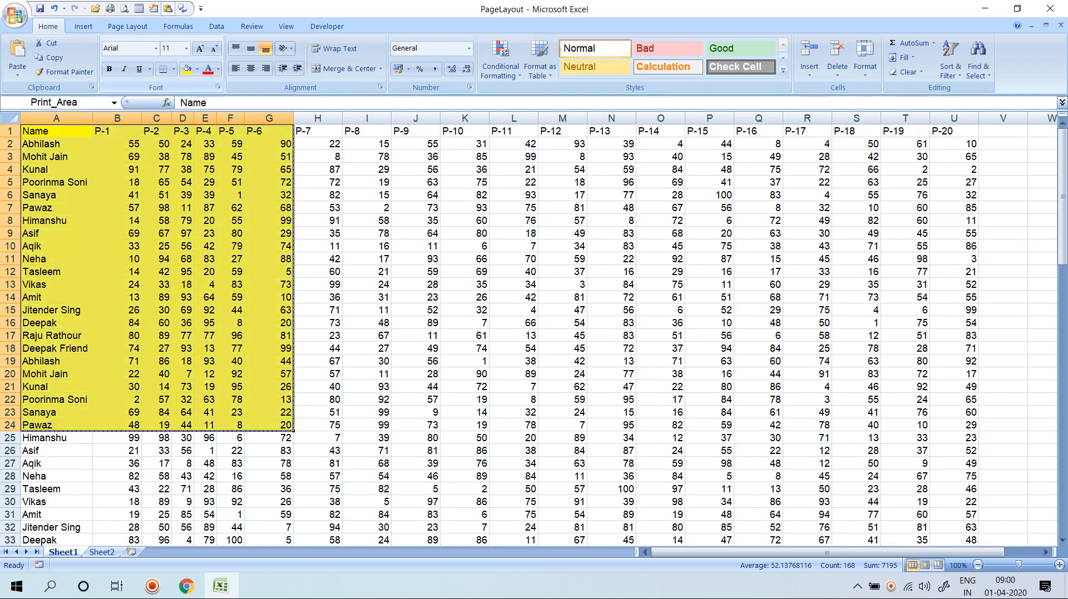
left_click(173, 68)
left_click(195, 176)
left_click_drag(416, 143, 709, 425)
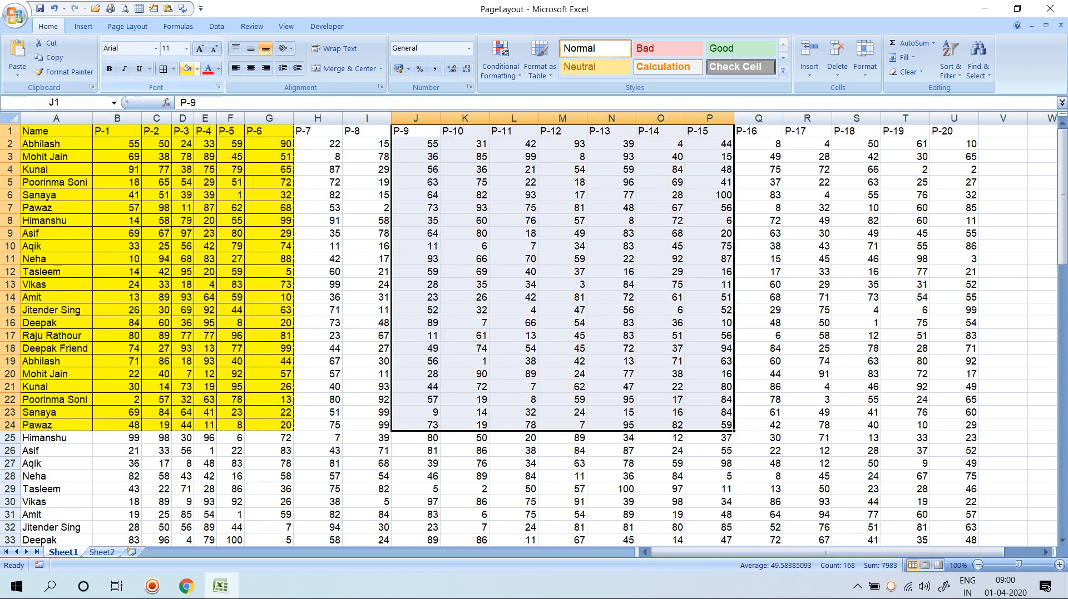
left_click(188, 68)
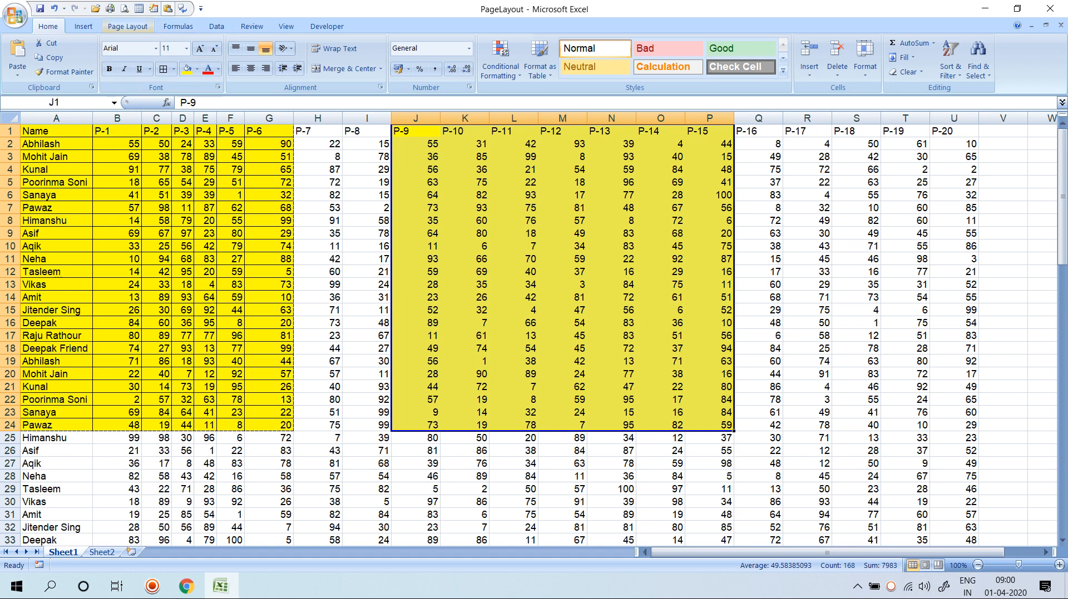
Add J1:P24 to the print area and preview both printed pages.
left_click(128, 26)
left_click(190, 61)
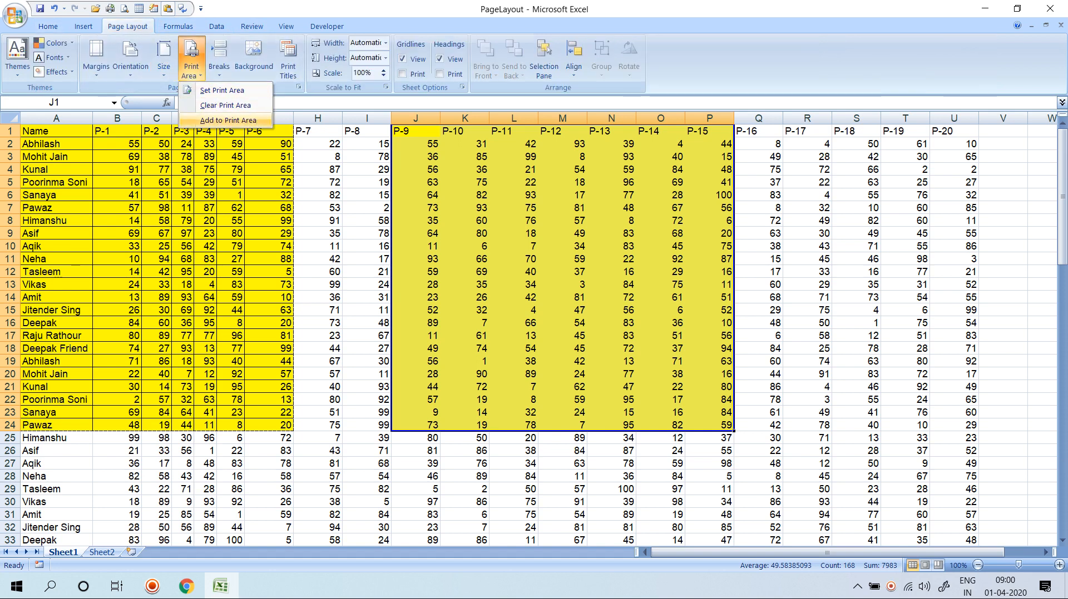
left_click(222, 120)
left_click(317, 182)
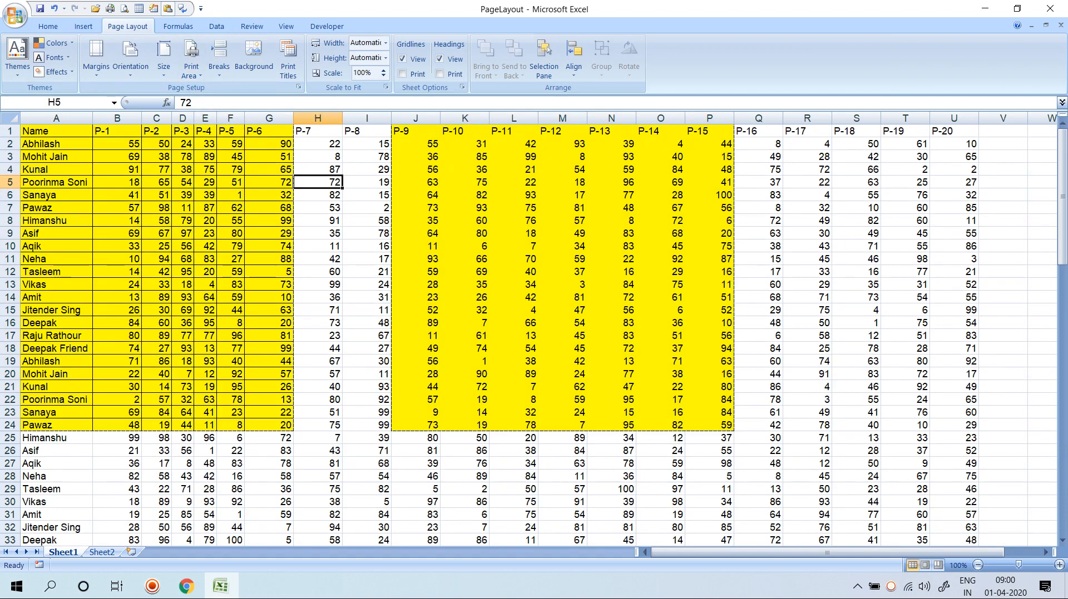
key("ctrl+F2")
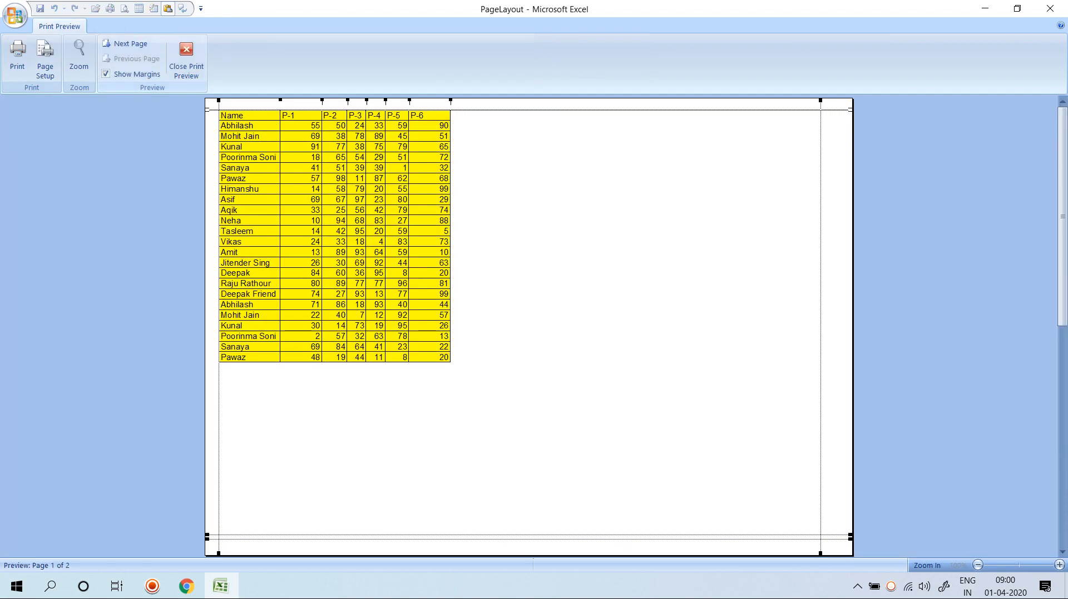
left_click(126, 44)
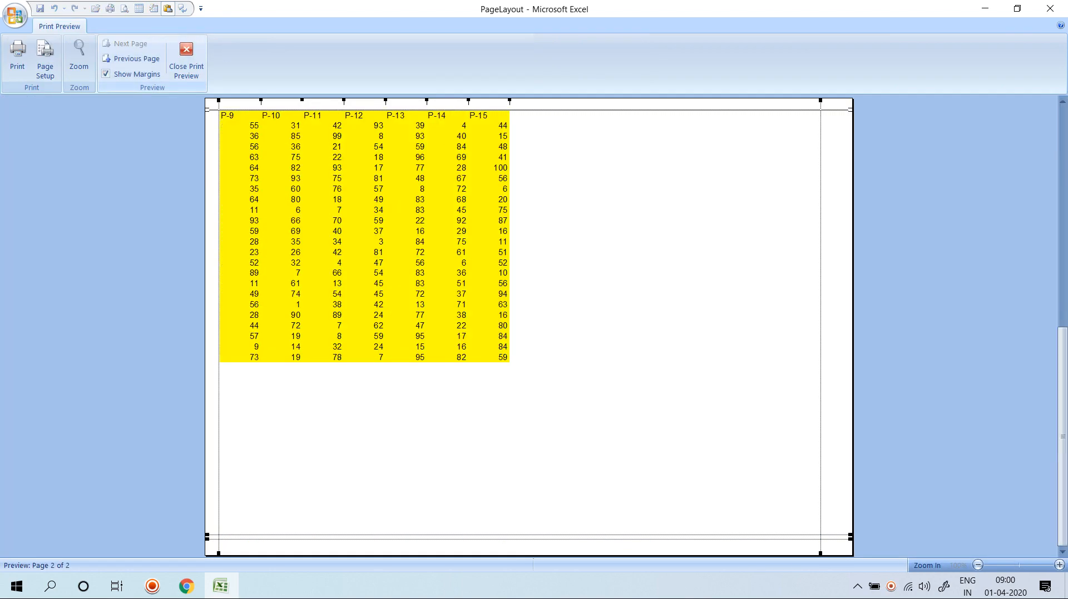
key("Escape")
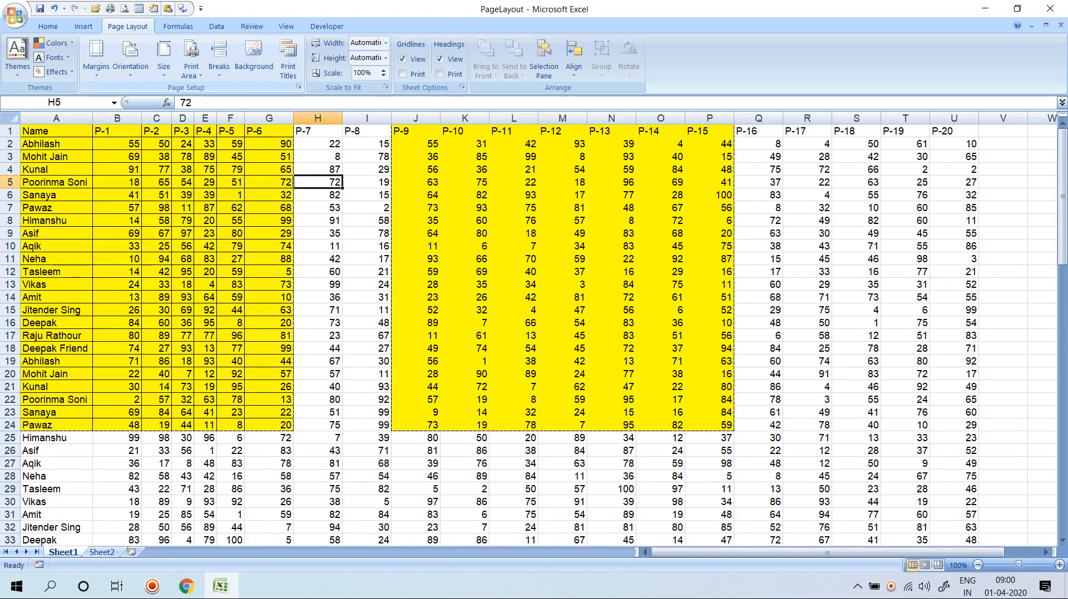
Add D26:N47 to the print area and page through the three-page preview.
scroll(534, 333, "down", 8)
scroll(534, 333, "up", 3)
left_click_drag(183, 259, 622, 527)
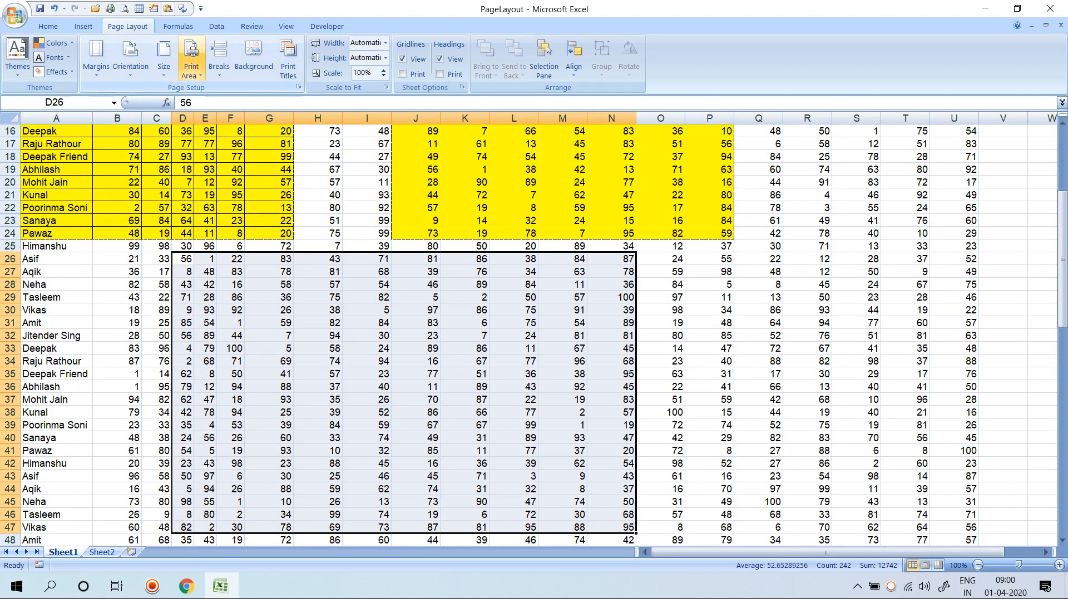
left_click(190, 61)
left_click(228, 121)
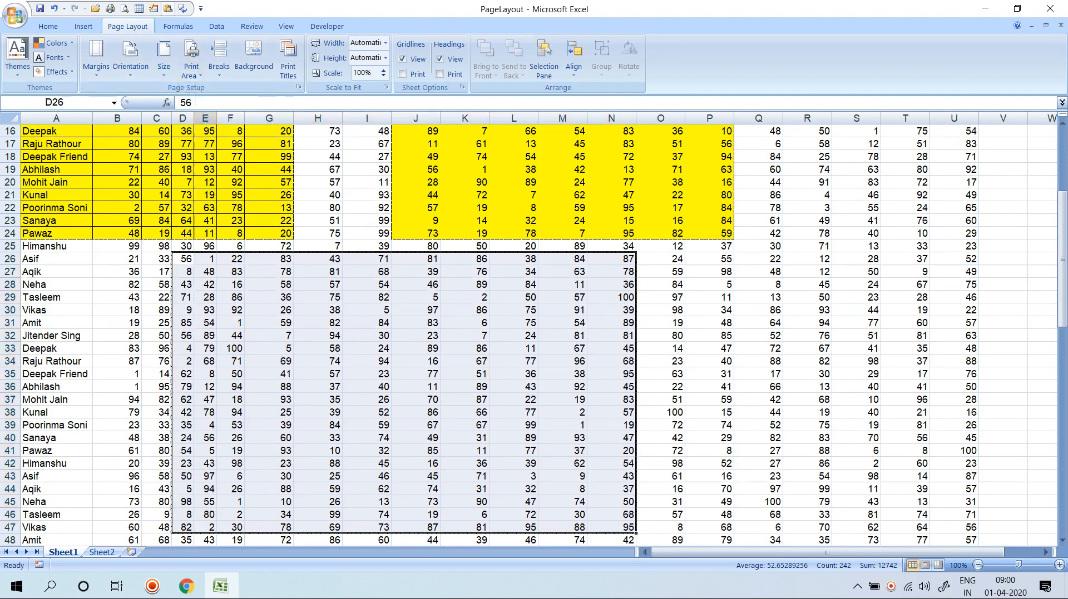
key("ctrl+F2")
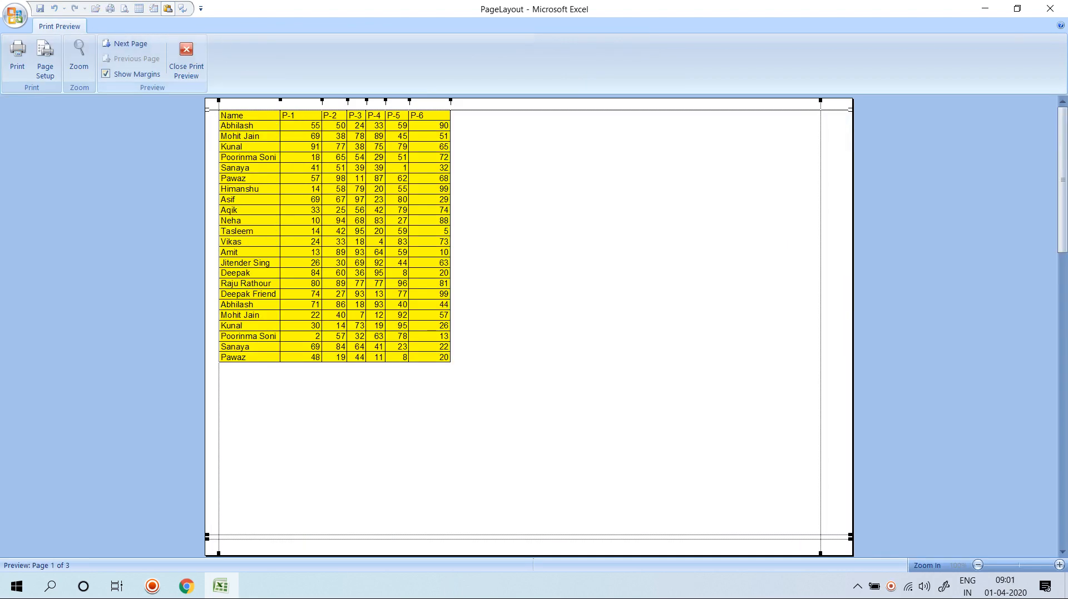
left_click(129, 43)
left_click(129, 44)
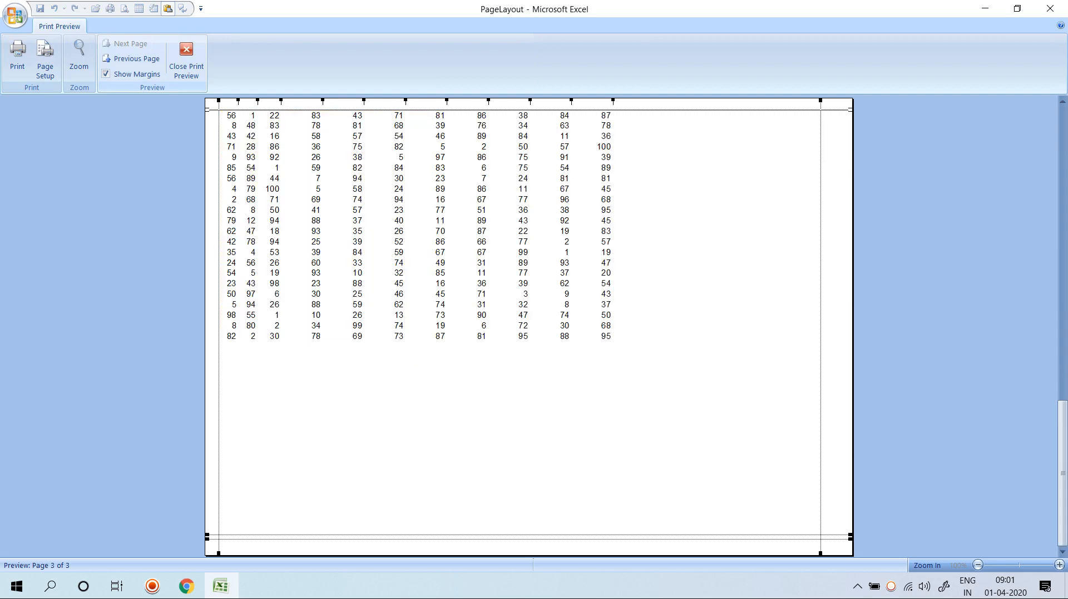
left_click(186, 58)
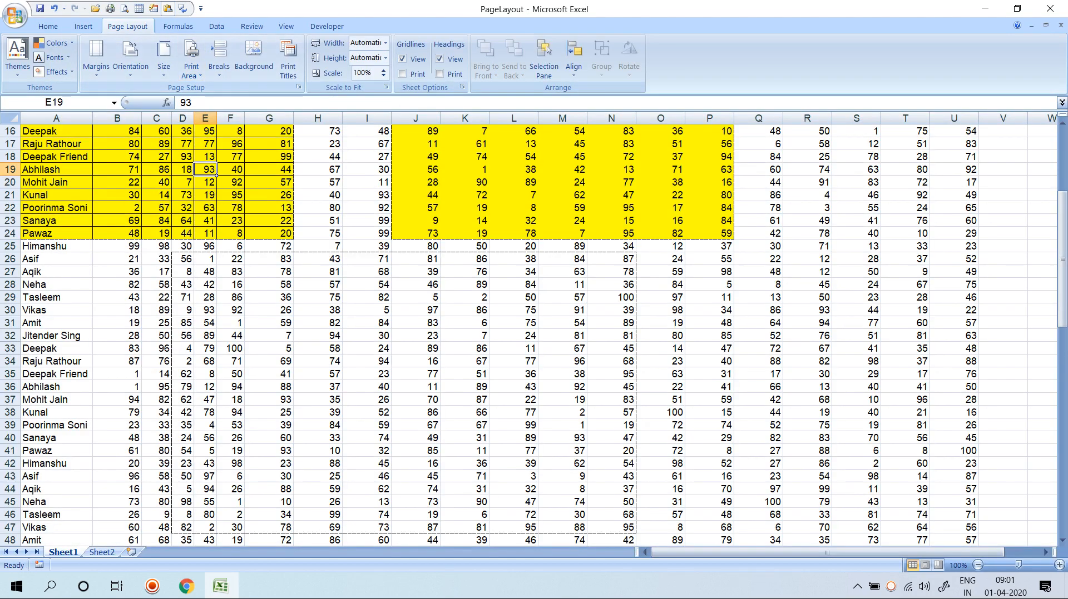
Remove J1:P24's yellow fill, clear the print area, and preview the whole six-page sheet.
key("ctrl+z")
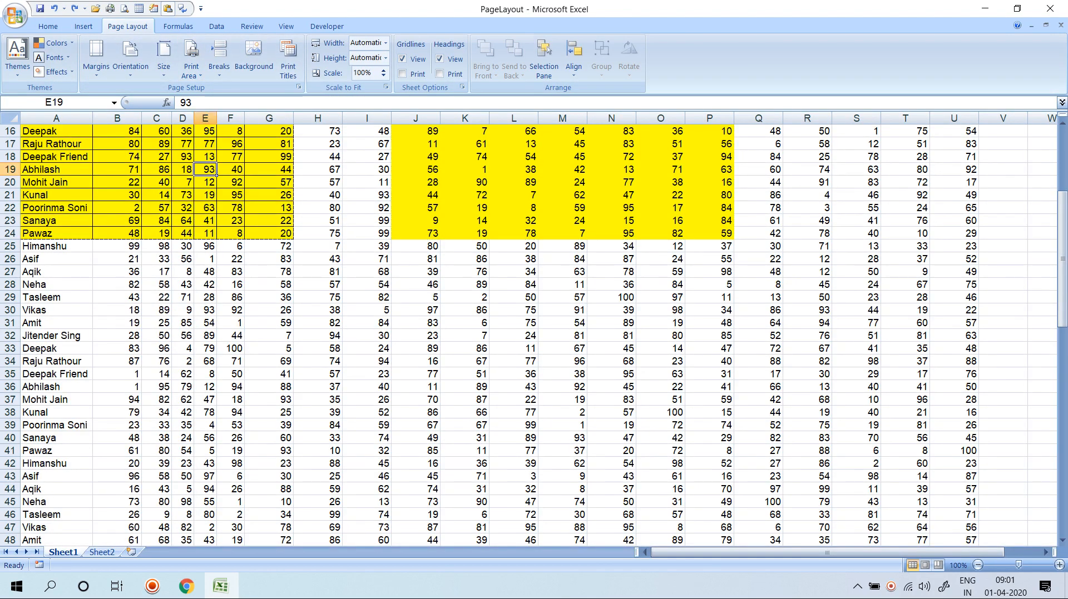
key("ctrl+z")
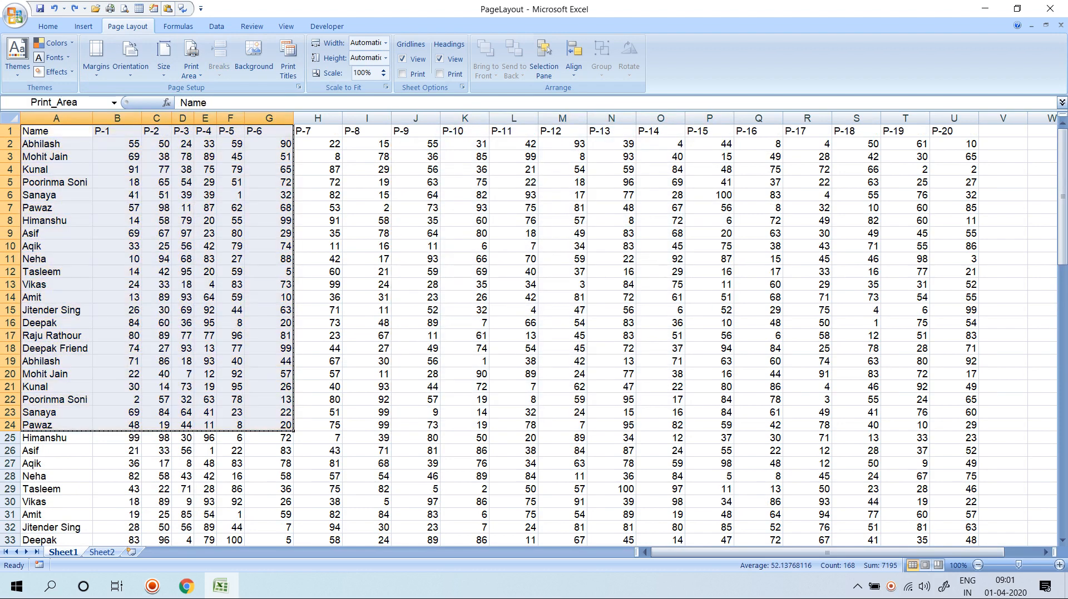
key("ctrl+y")
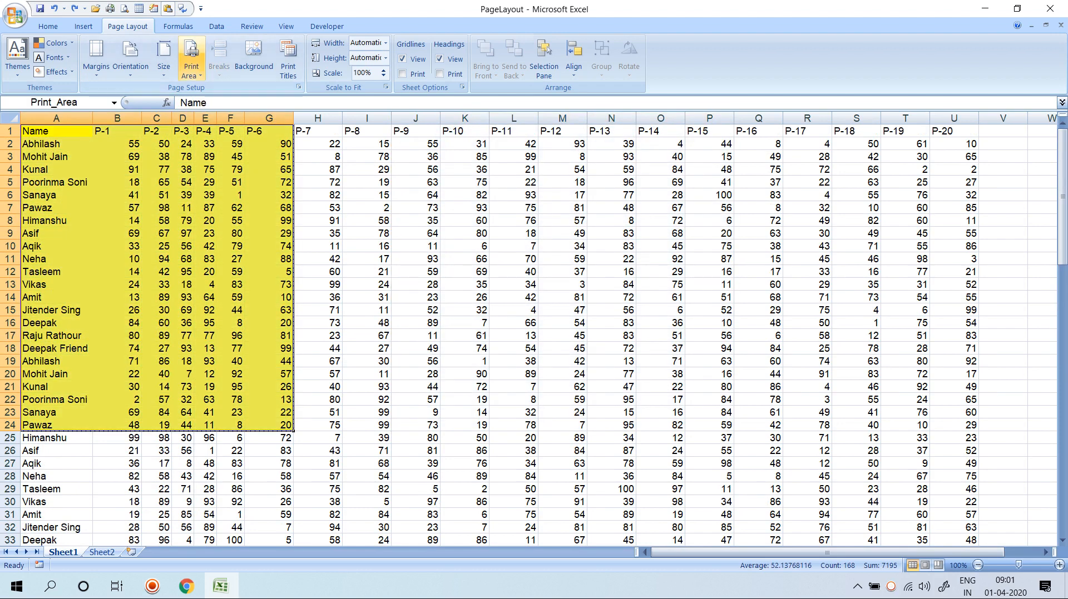
left_click(191, 65)
left_click(225, 105)
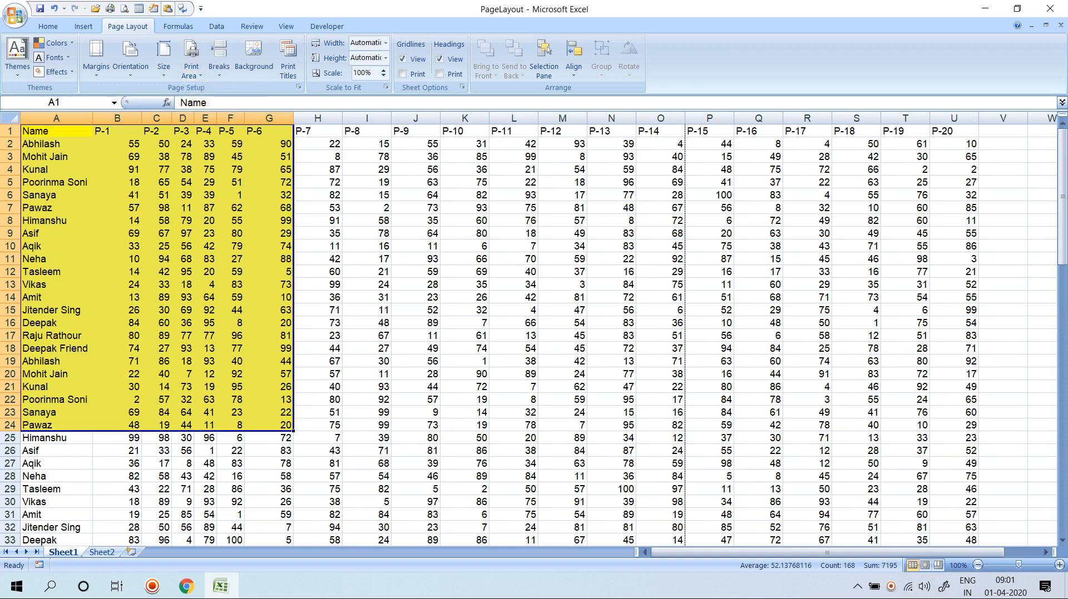
left_click(206, 169)
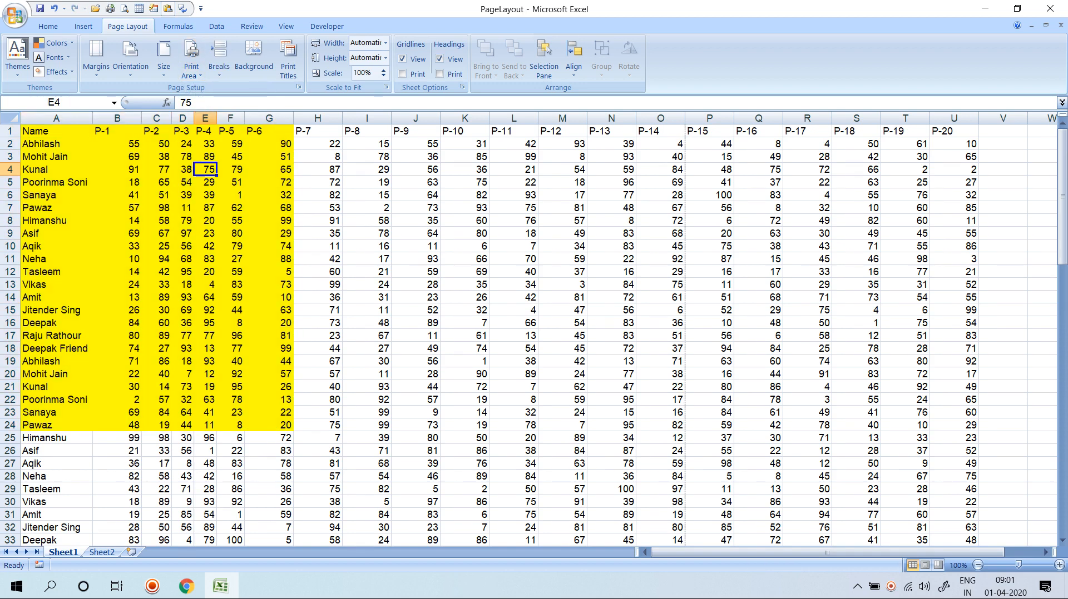
key("ctrl+F2")
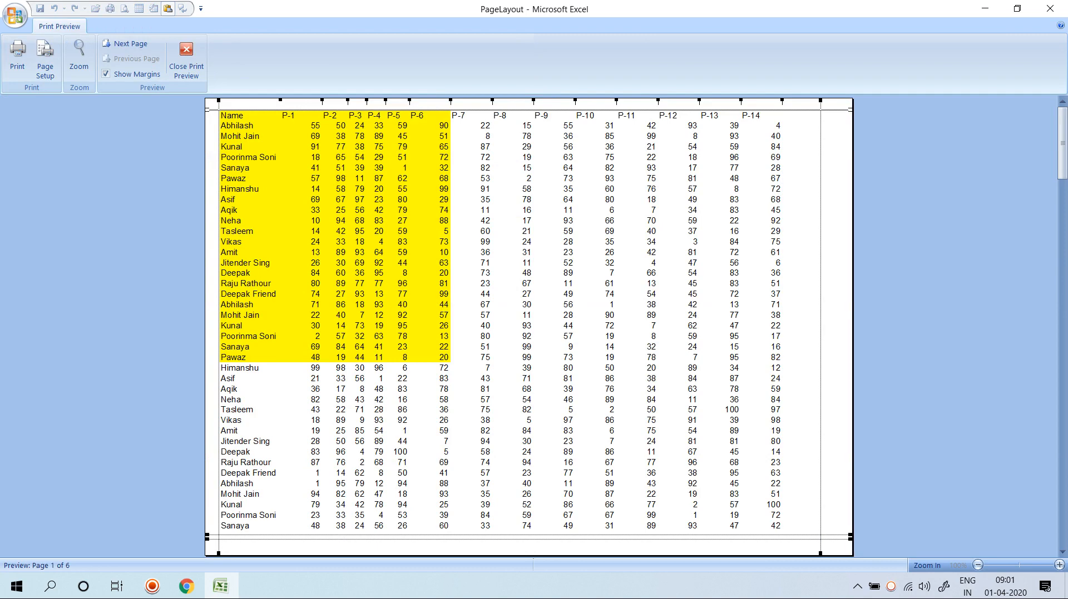
key("Escape")
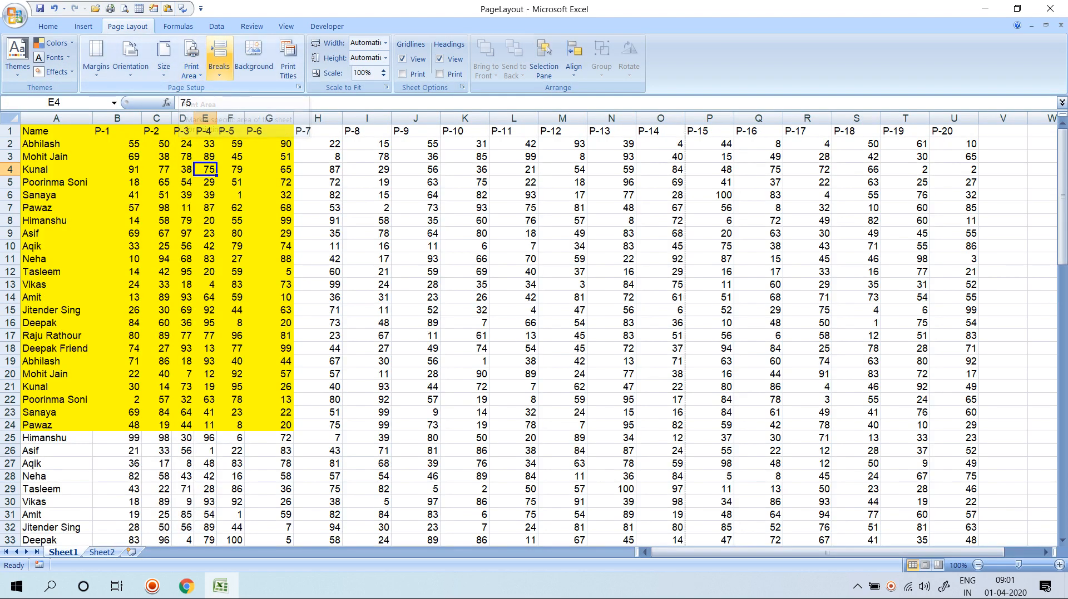
Turn off Show page breaks in Excel Options > Advanced and check the sheet in preview.
left_click(219, 58)
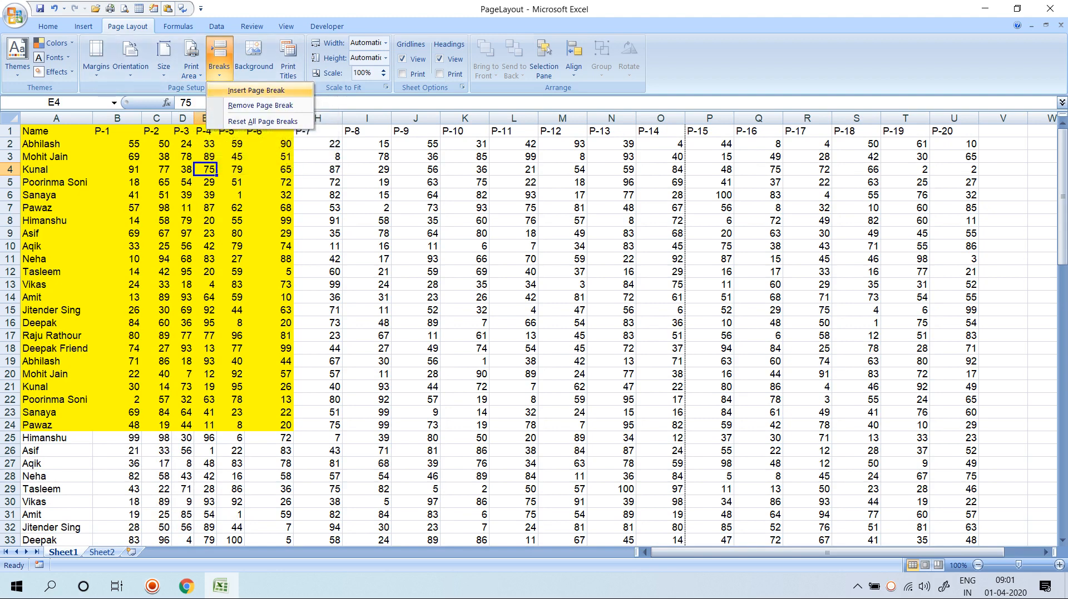
left_click(125, 8)
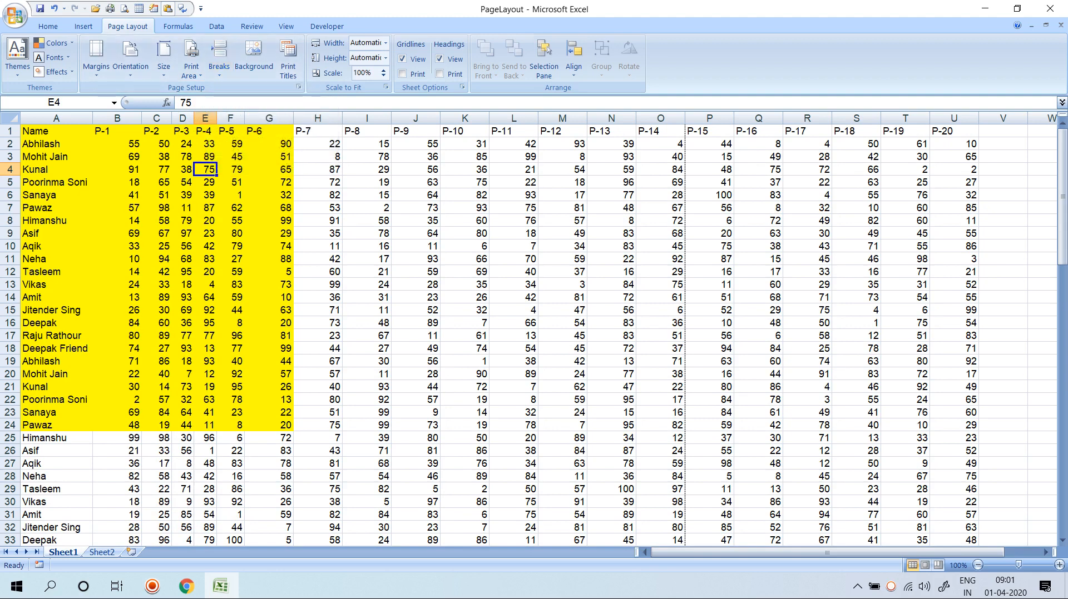
key("Escape")
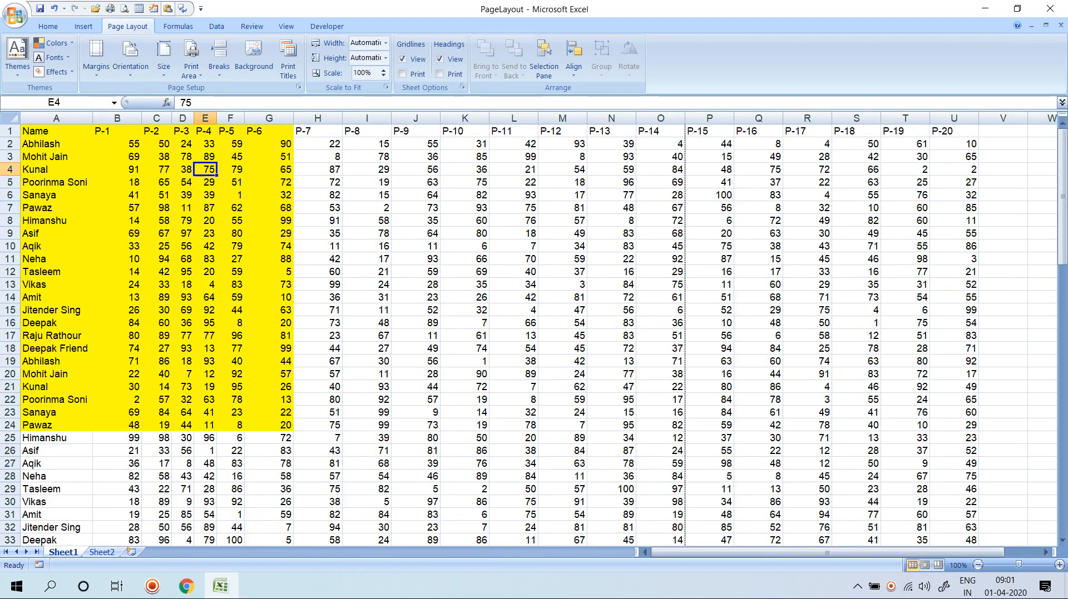
left_click(15, 15)
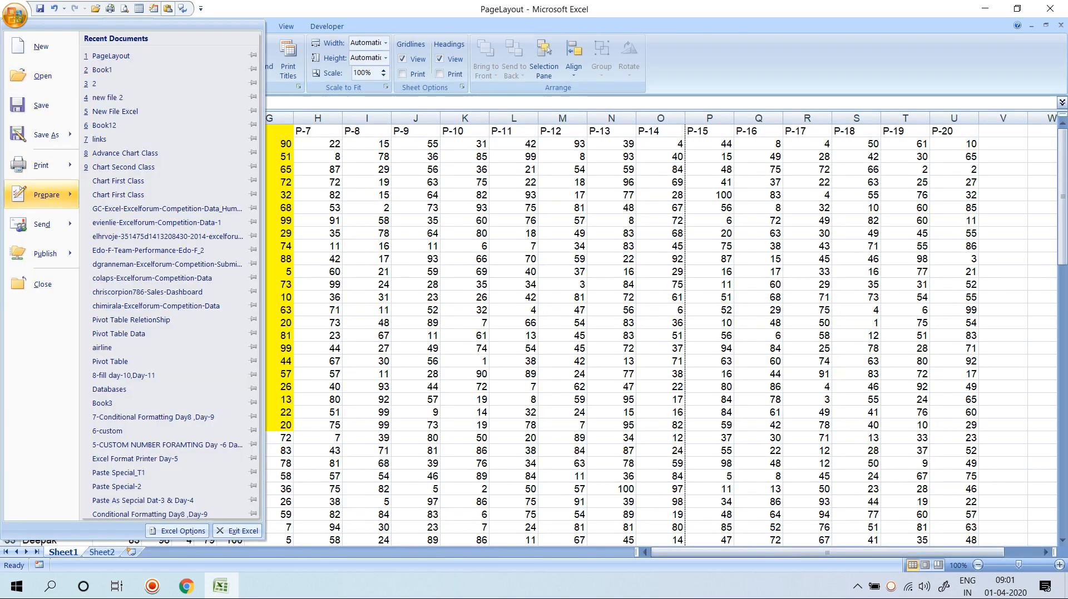
left_click(178, 531)
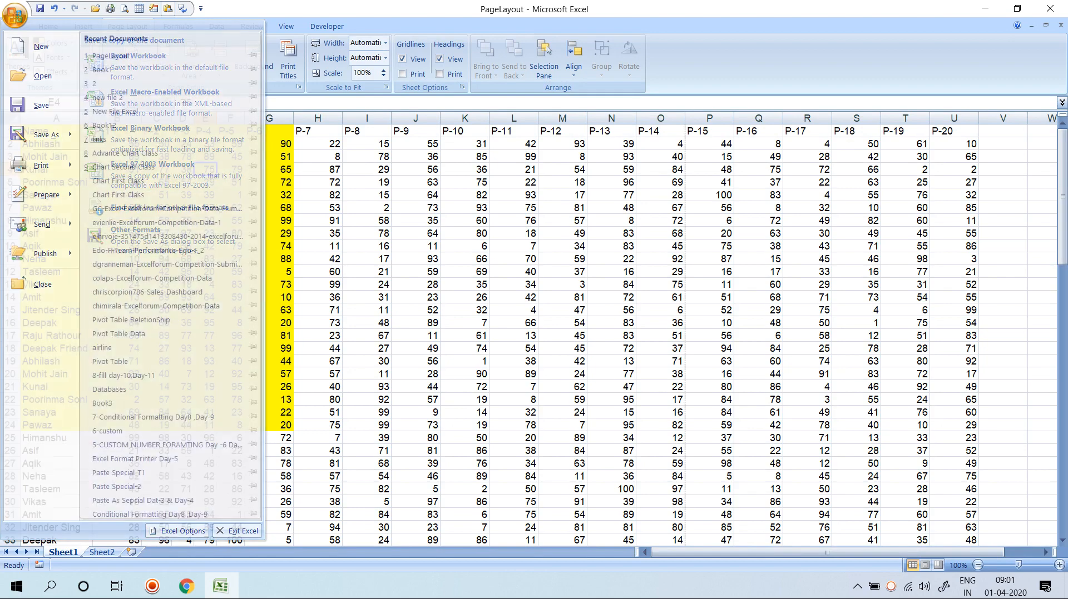
left_click(374, 163)
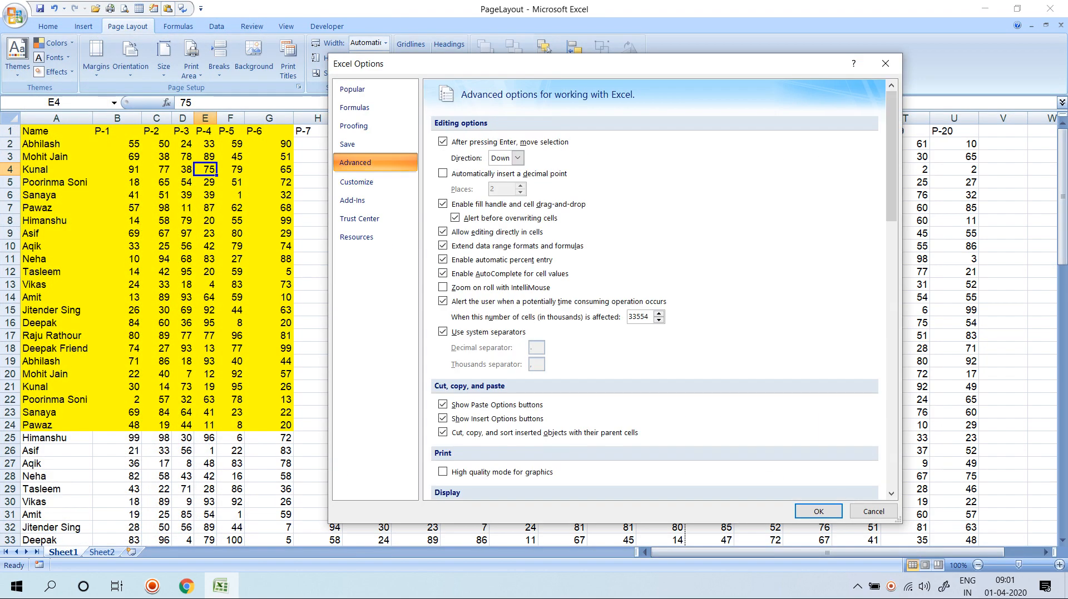
scroll(656, 289, "down", 6)
scroll(656, 289, "down", 5)
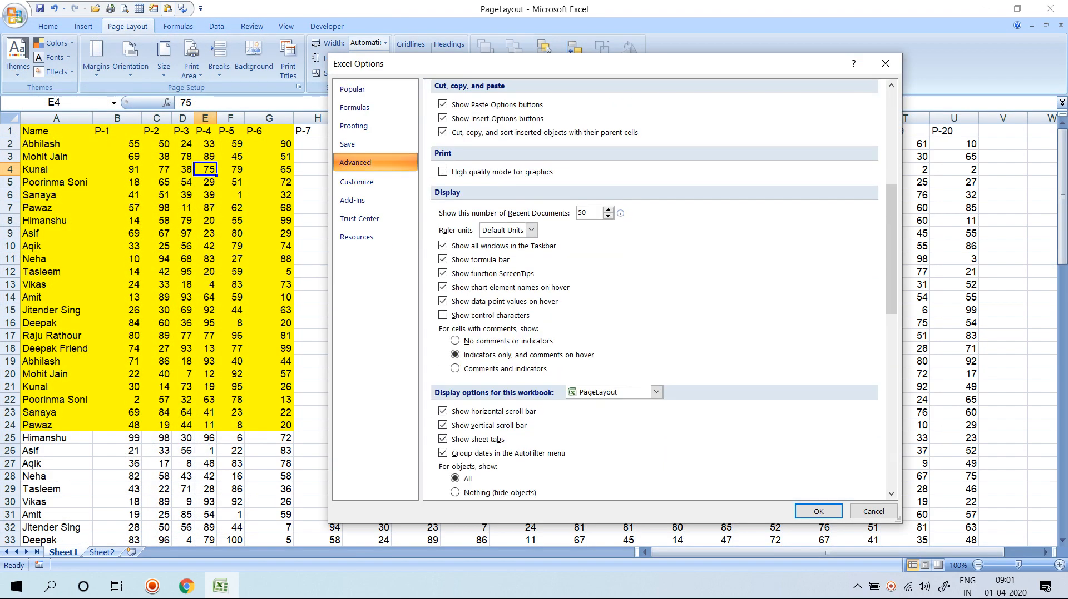
scroll(657, 289, "down", 4)
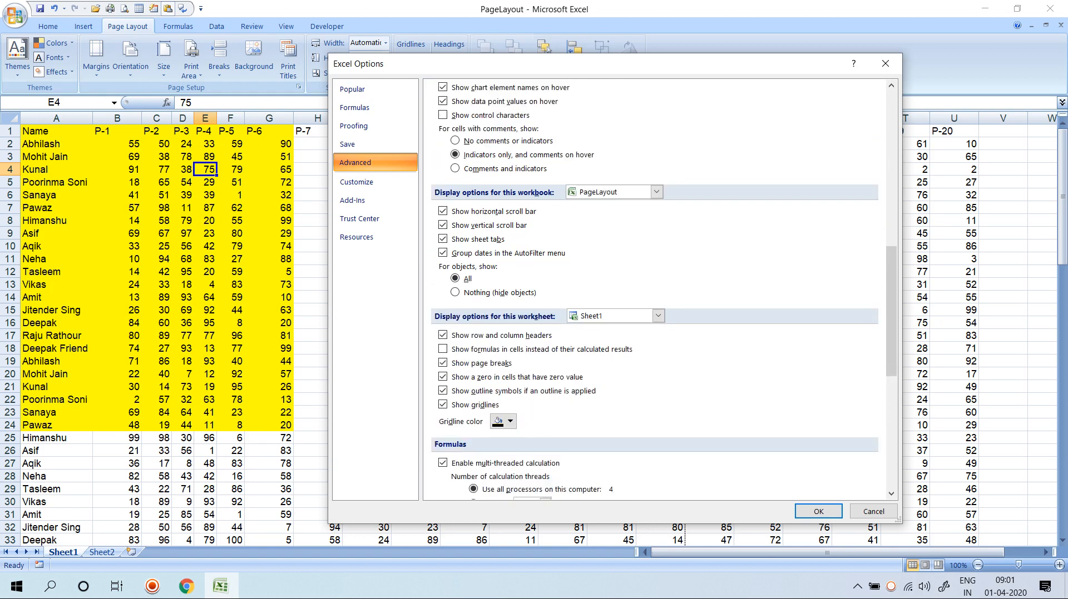
left_click(444, 363)
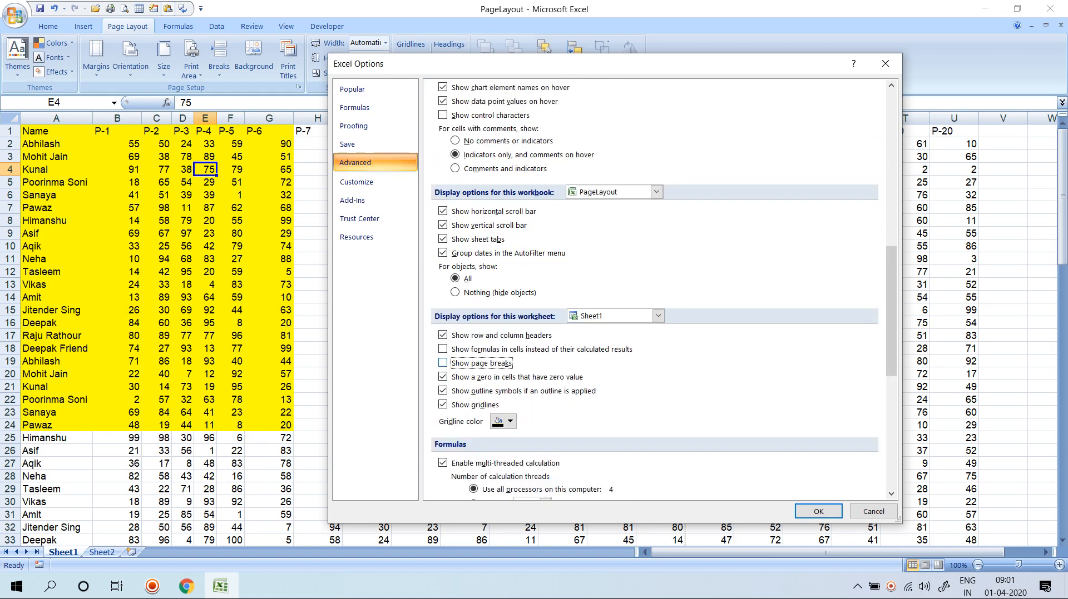
left_click(818, 511)
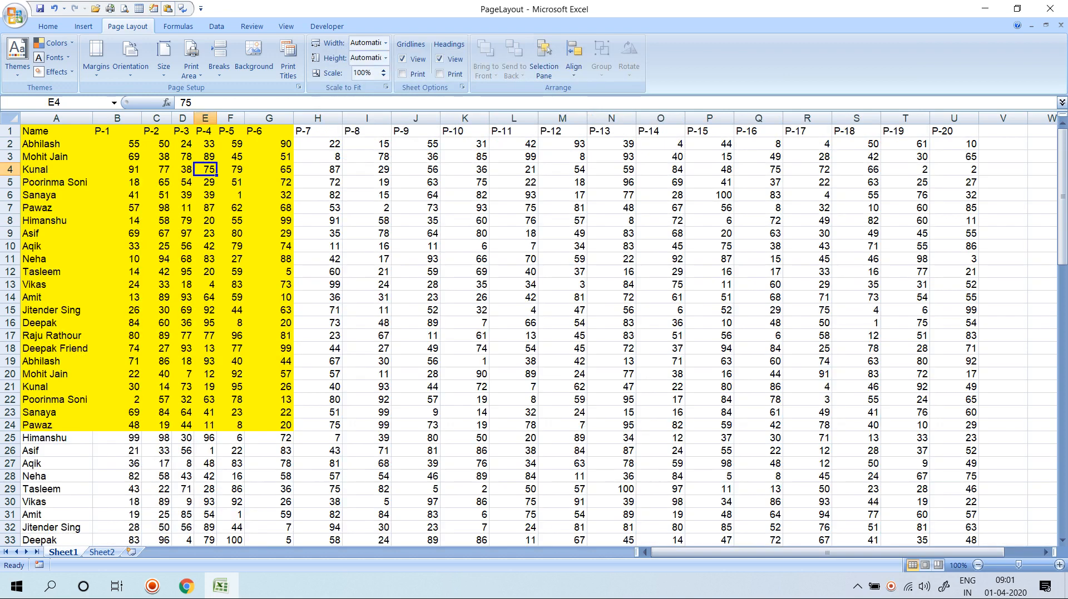
key("ctrl+F2")
key("Escape")
Re-enable Show page breaks in Excel Options > Advanced.
left_click(15, 15)
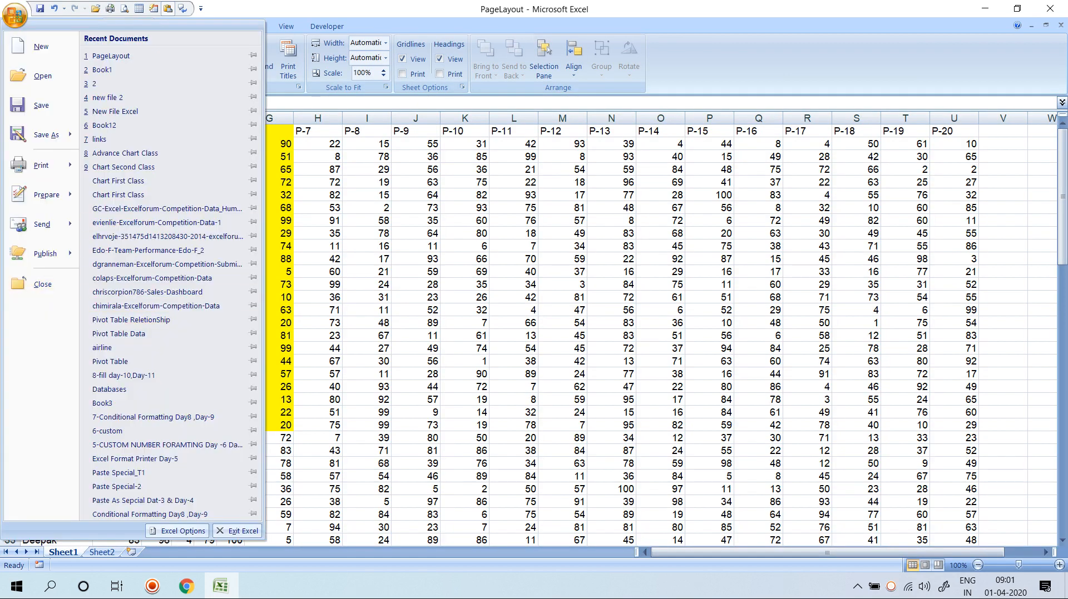
left_click(178, 531)
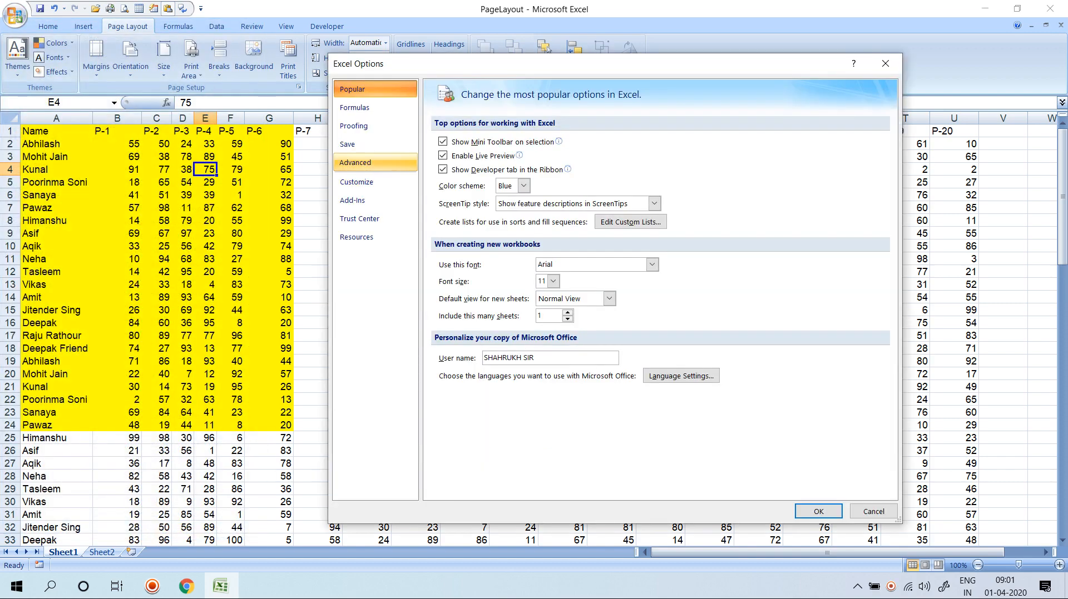
left_click(367, 162)
scroll(656, 289, "down", 5)
scroll(656, 289, "down", 4)
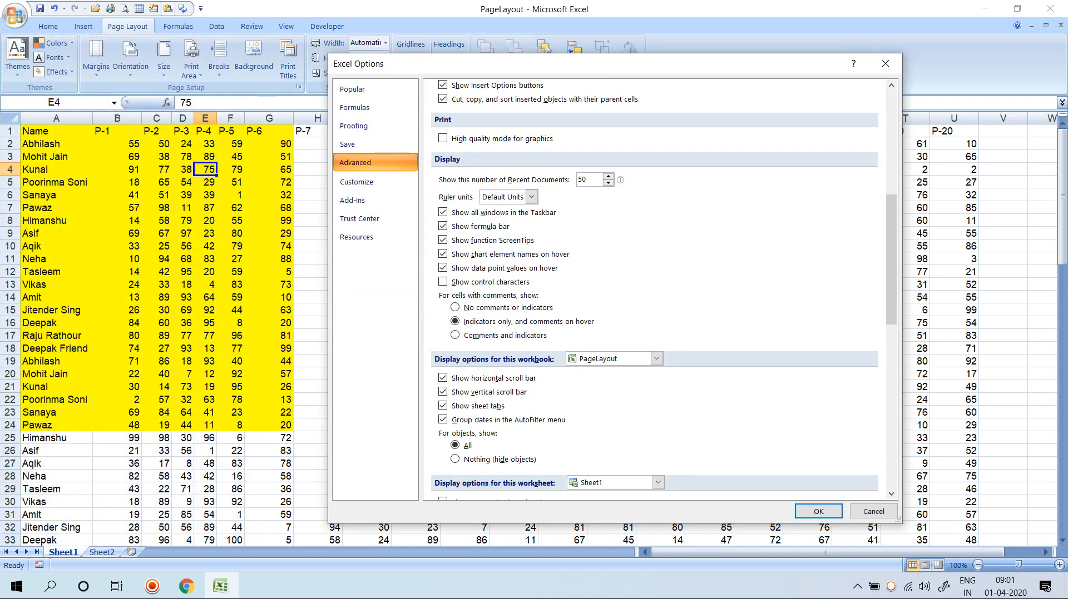
scroll(656, 289, "down", 1)
left_click(481, 397)
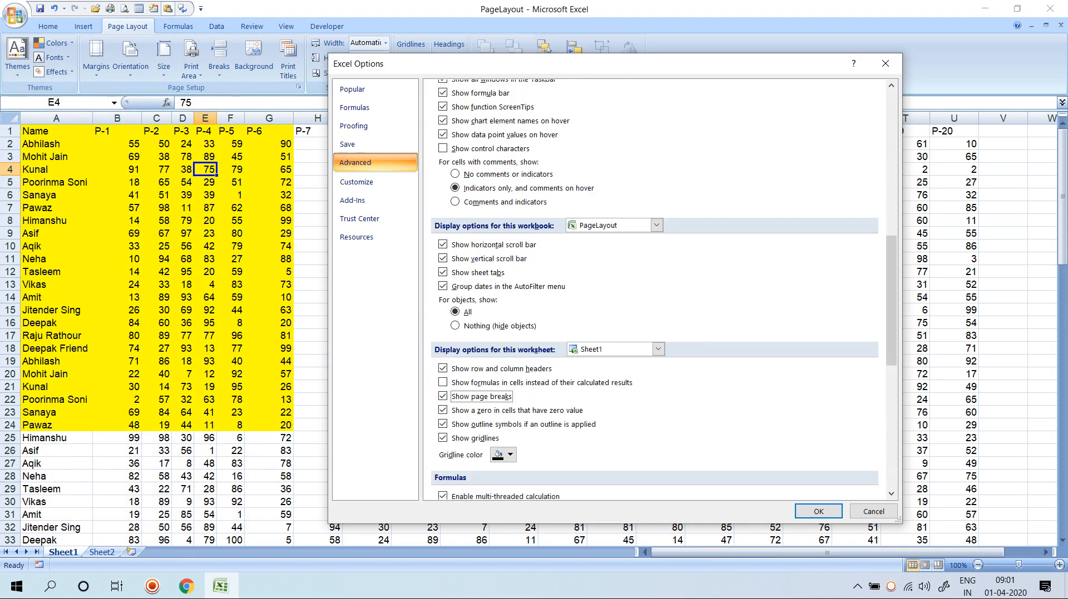
left_click(818, 511)
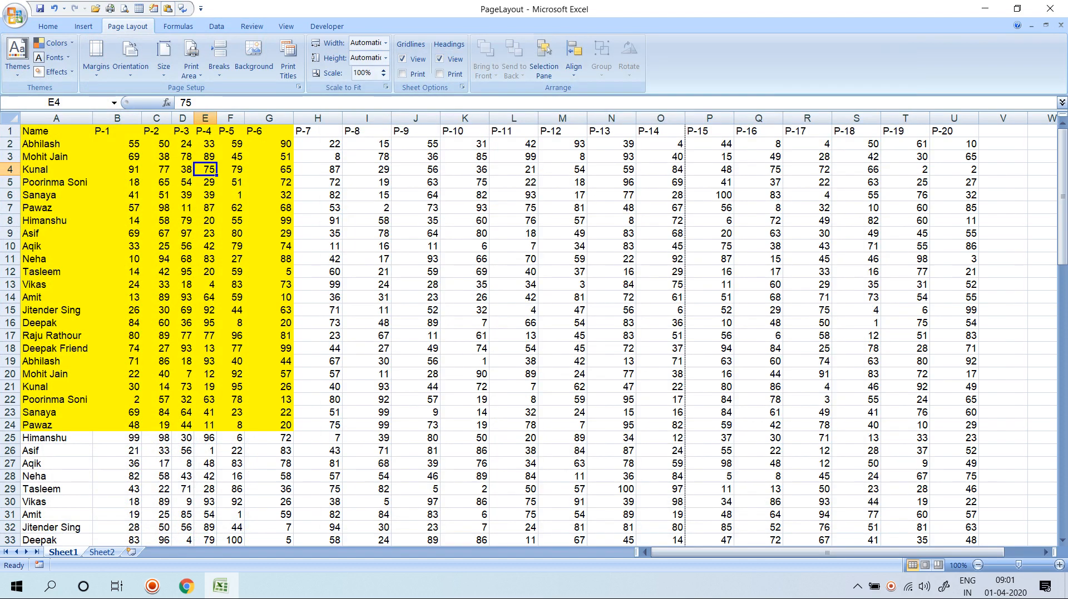
Select cell N20, check the preview, and insert a page break there.
left_click(611, 374)
key("ctrl+F2")
key("Escape")
scroll(611, 374, "down", 3)
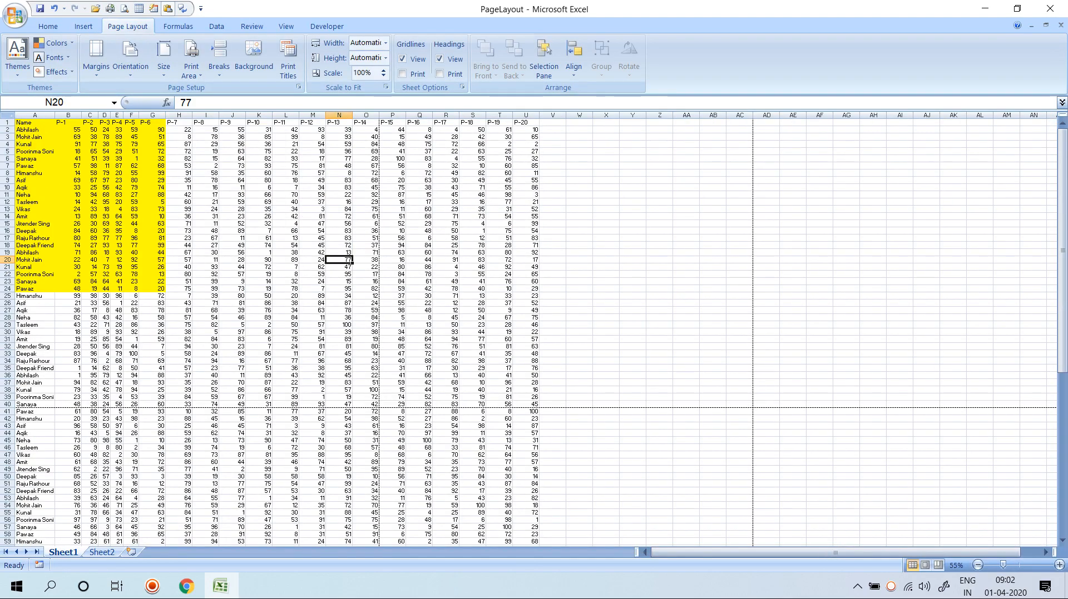
scroll(611, 374, "down", 3)
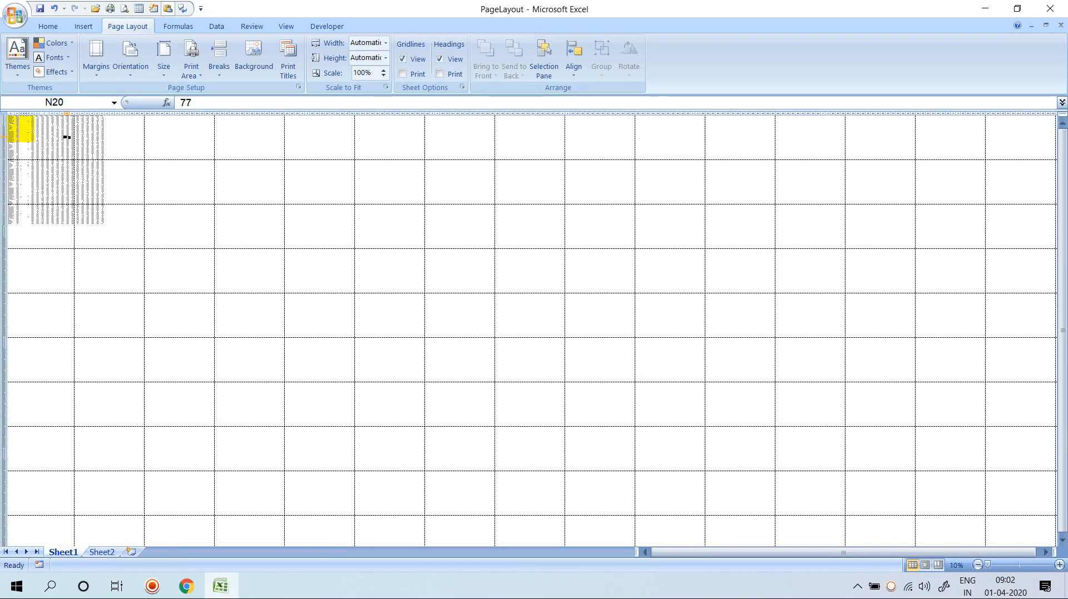
scroll(66, 137, "up", 5)
scroll(529, 333, "up", 3)
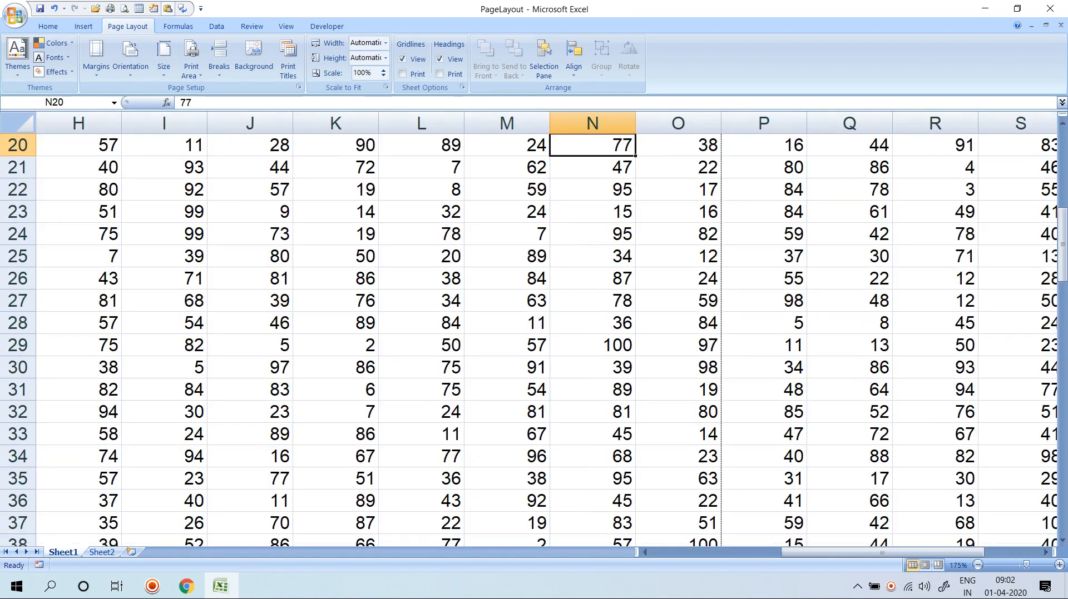
scroll(528, 333, "down", 1)
scroll(528, 334, "up", 4)
left_click(219, 55)
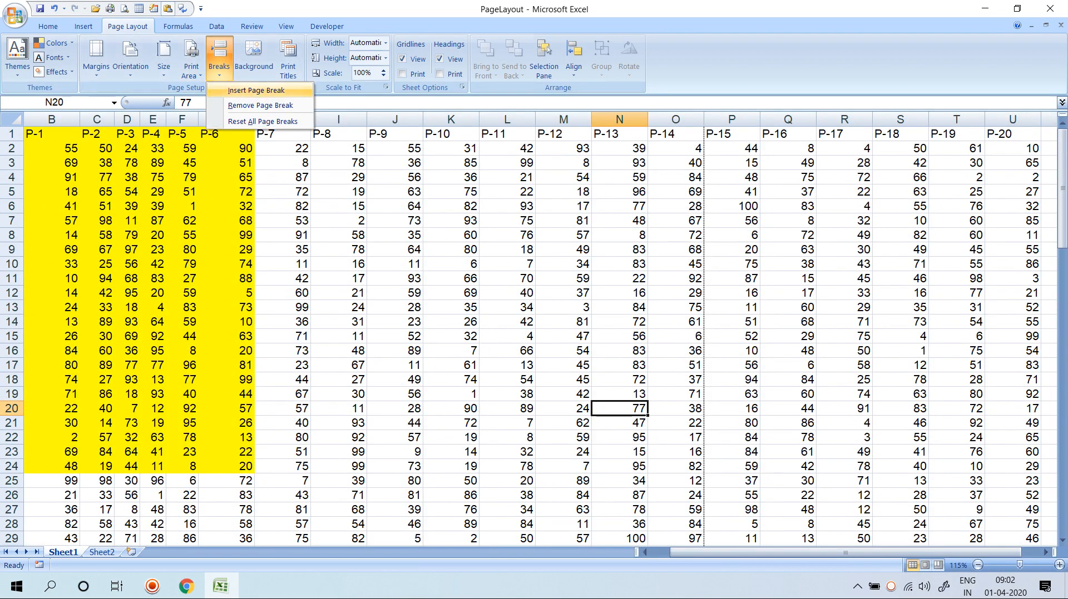
left_click(256, 90)
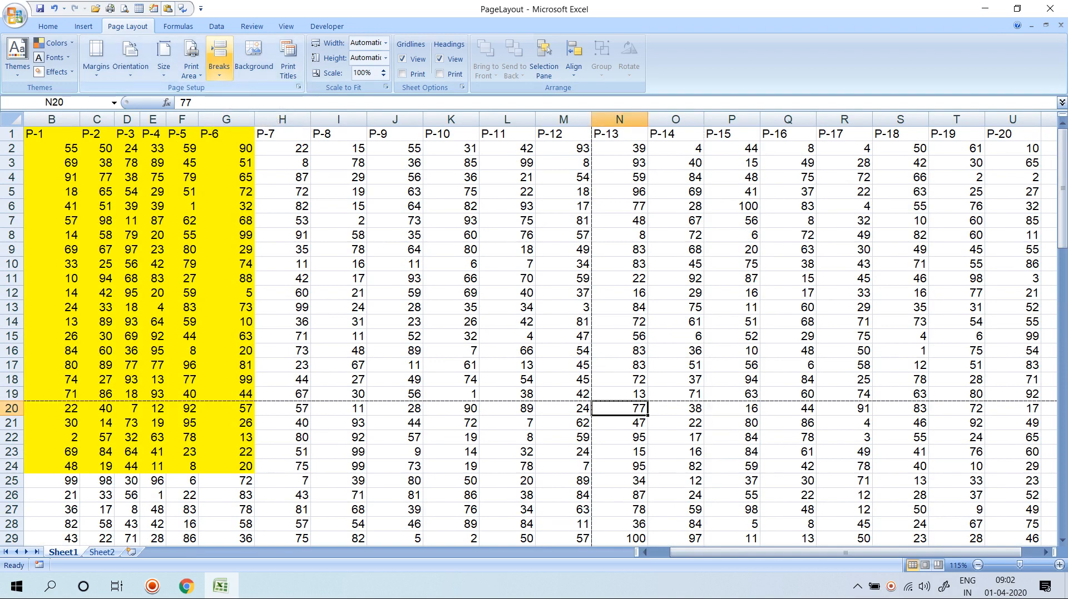
Try Remove Page Break and Reset All Page Breaks, then reinsert the break at N20.
left_click(219, 56)
left_click(260, 105)
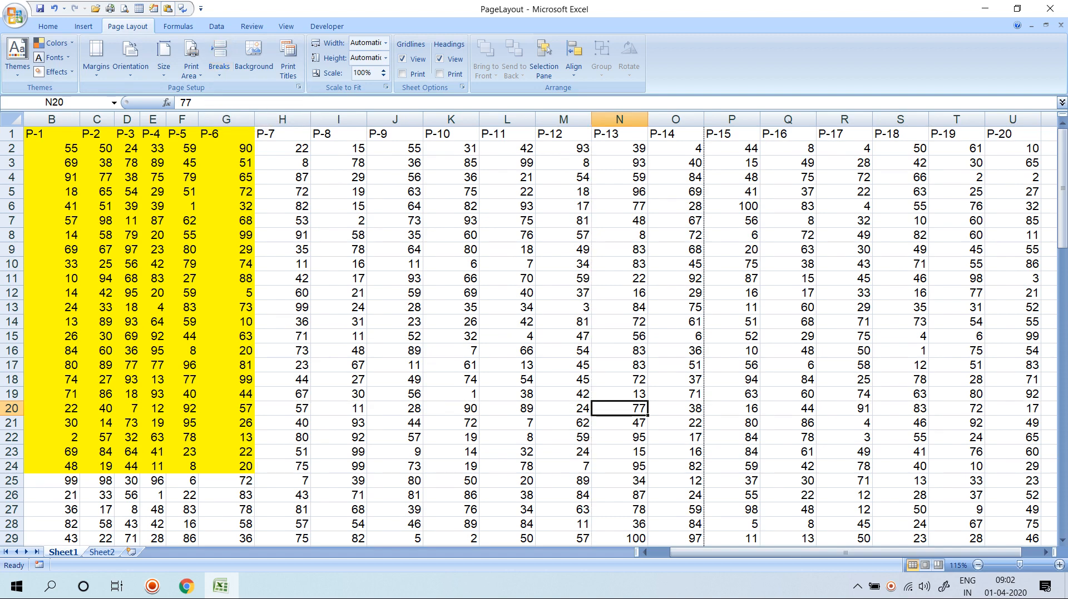
left_click(219, 56)
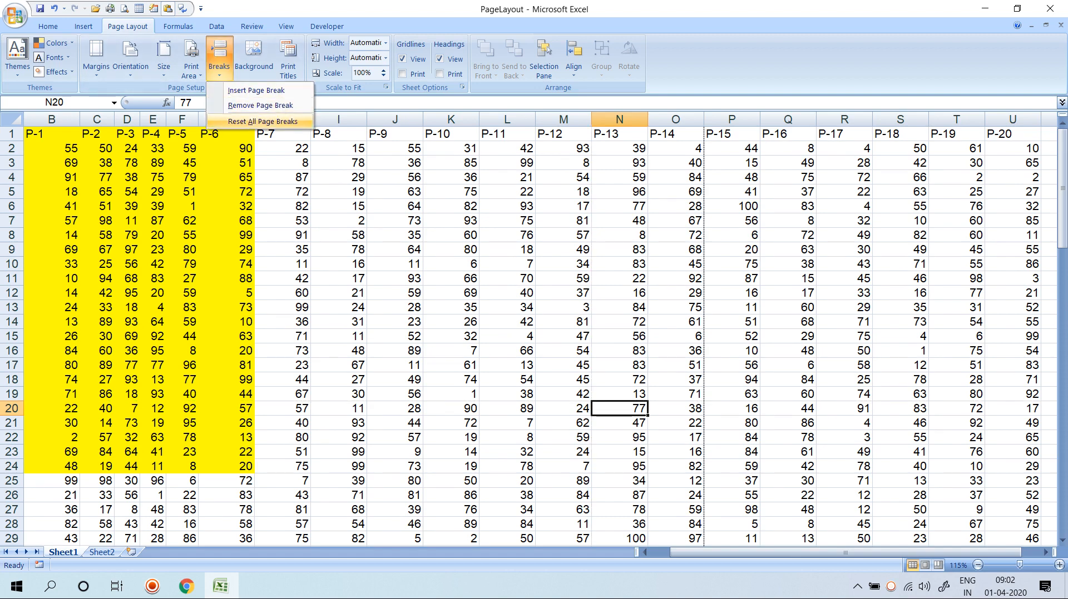
left_click(262, 122)
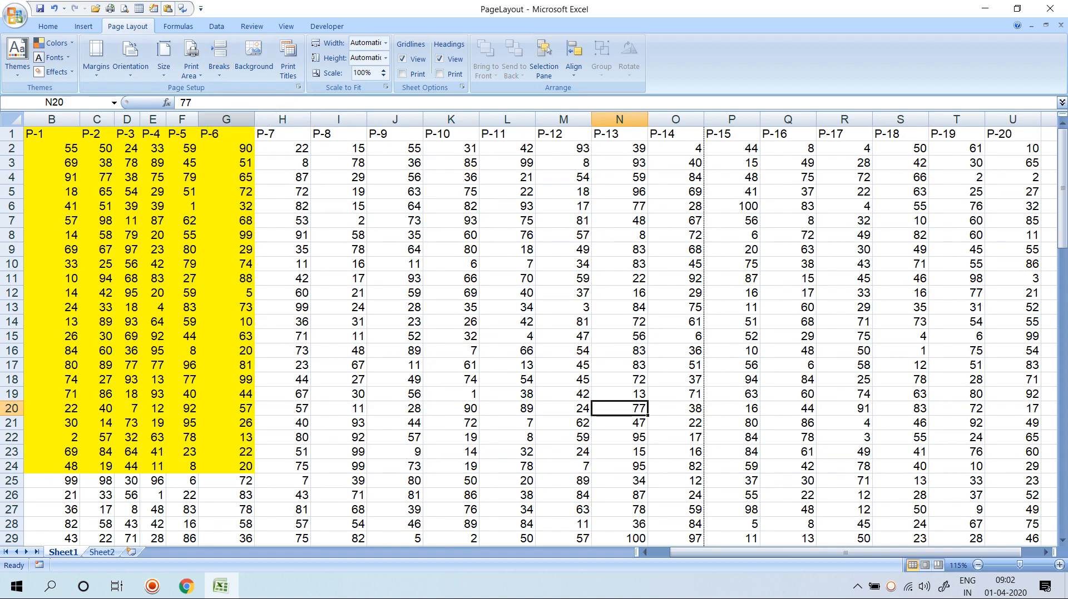
left_click(219, 56)
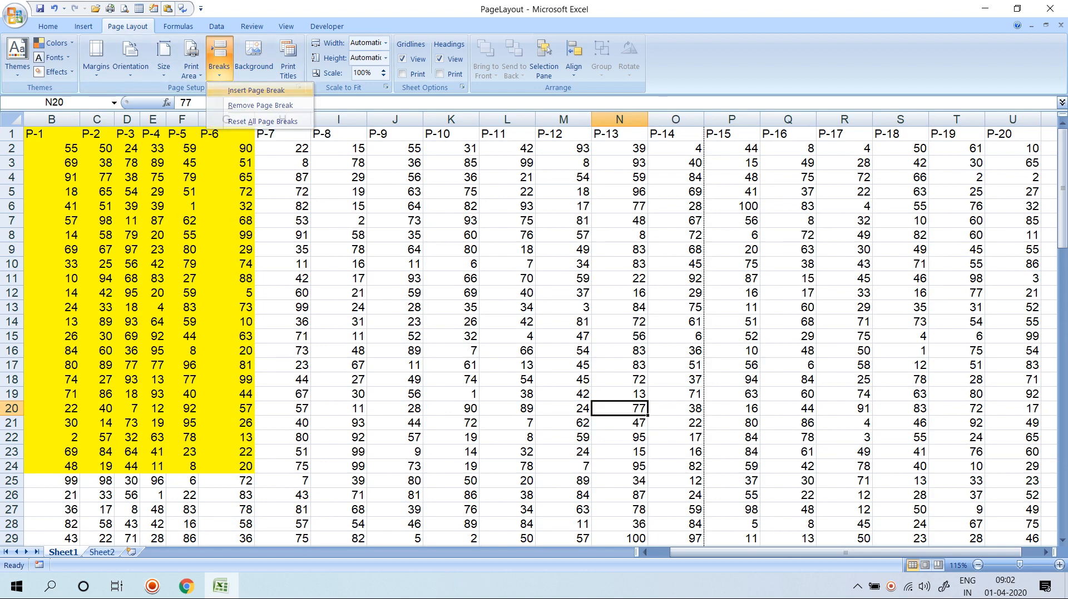
left_click(256, 90)
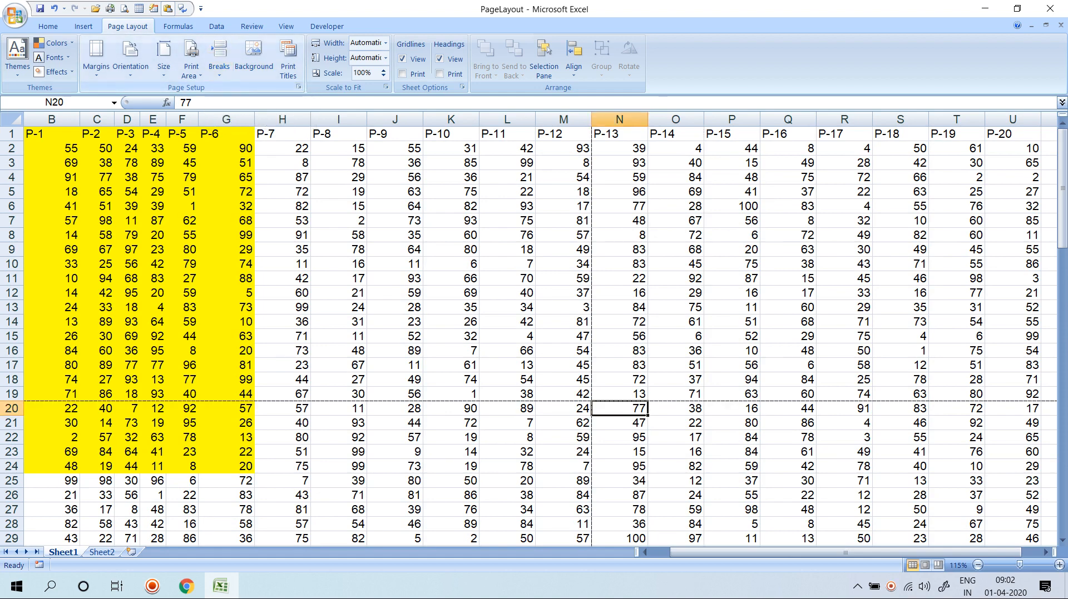
Select B1:M19, the first page's area, and scroll down the sheet.
left_click_drag(34, 133, 563, 394)
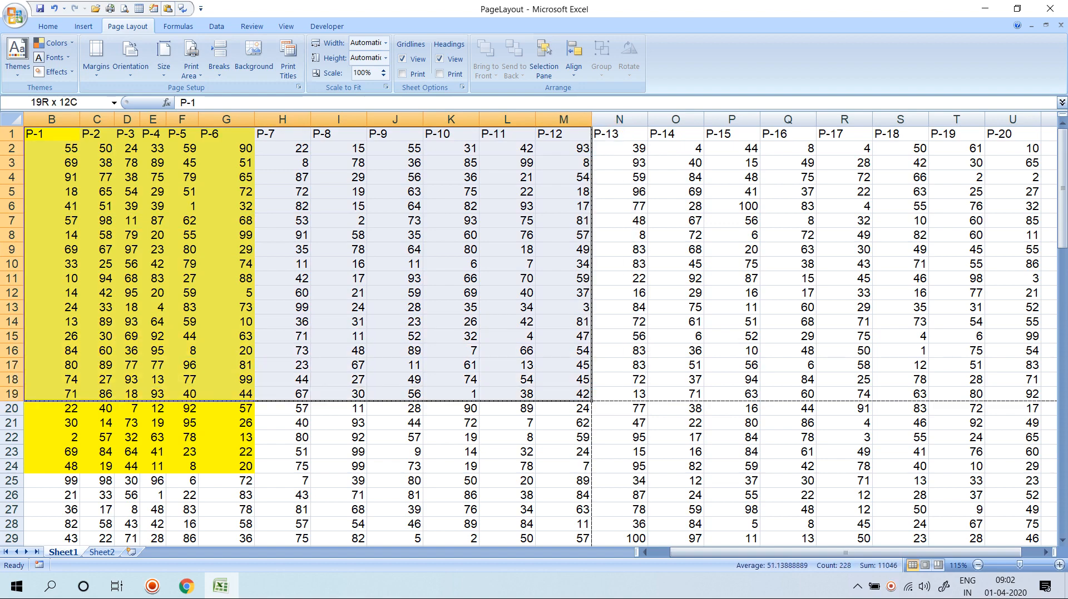
scroll(564, 394, "down", 6)
left_click_drag(282, 235, 507, 466)
scroll(506, 466, "down", 6)
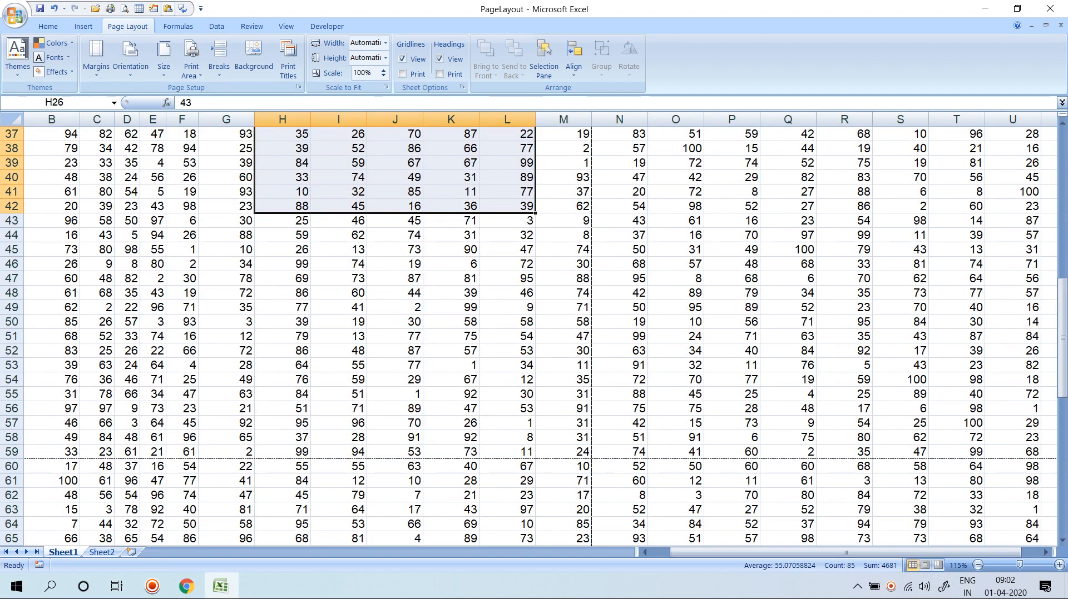
scroll(528, 334, "down", 6)
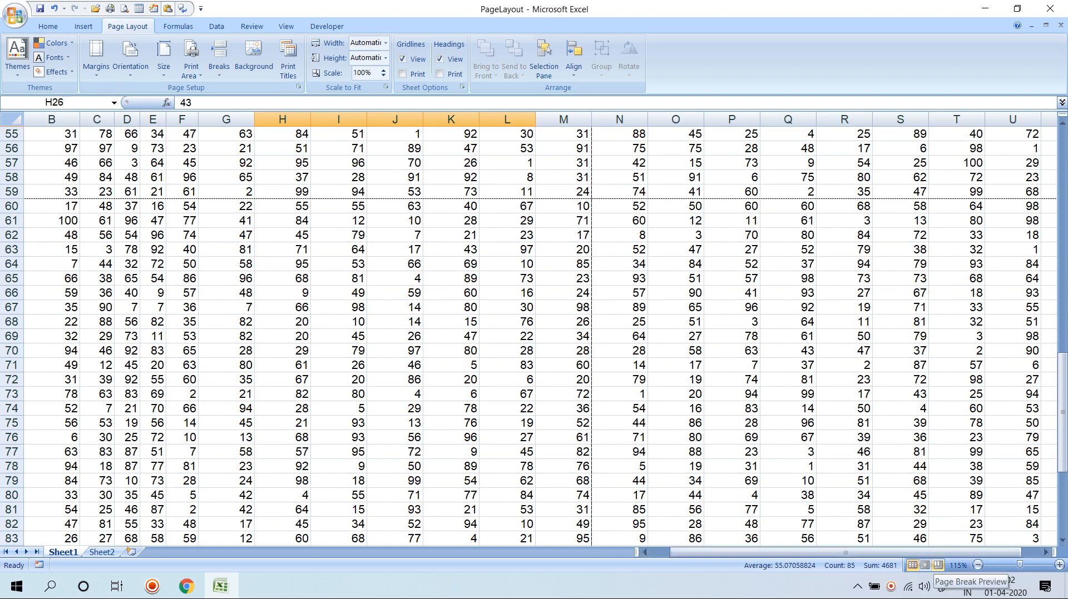
Switch to Page Break Preview and drag the horizontal page break below row 24.
left_click(938, 565)
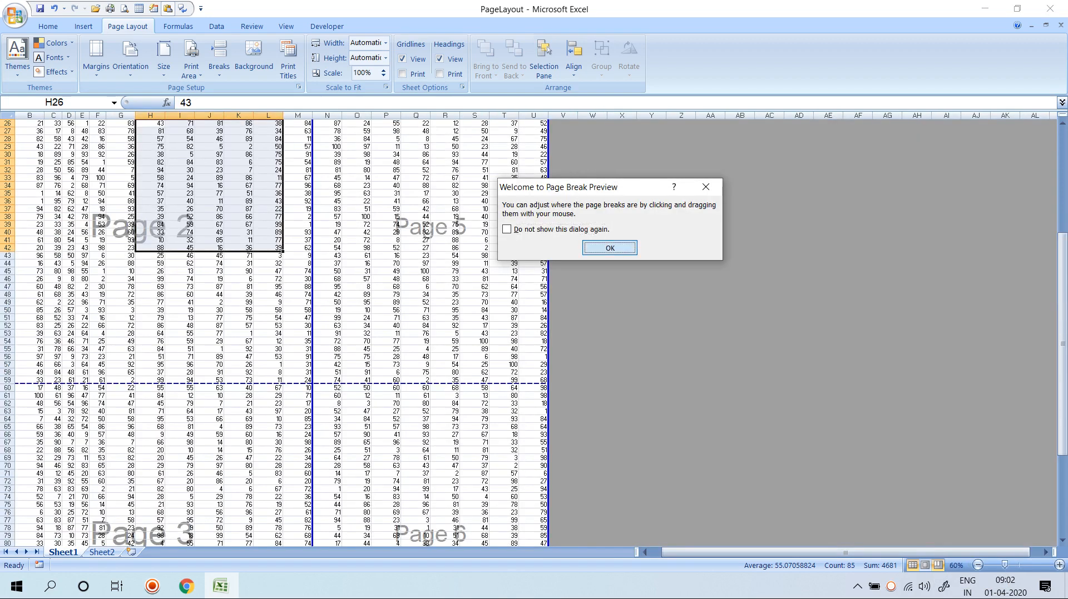
left_click(610, 247)
scroll(609, 247, "up", 8)
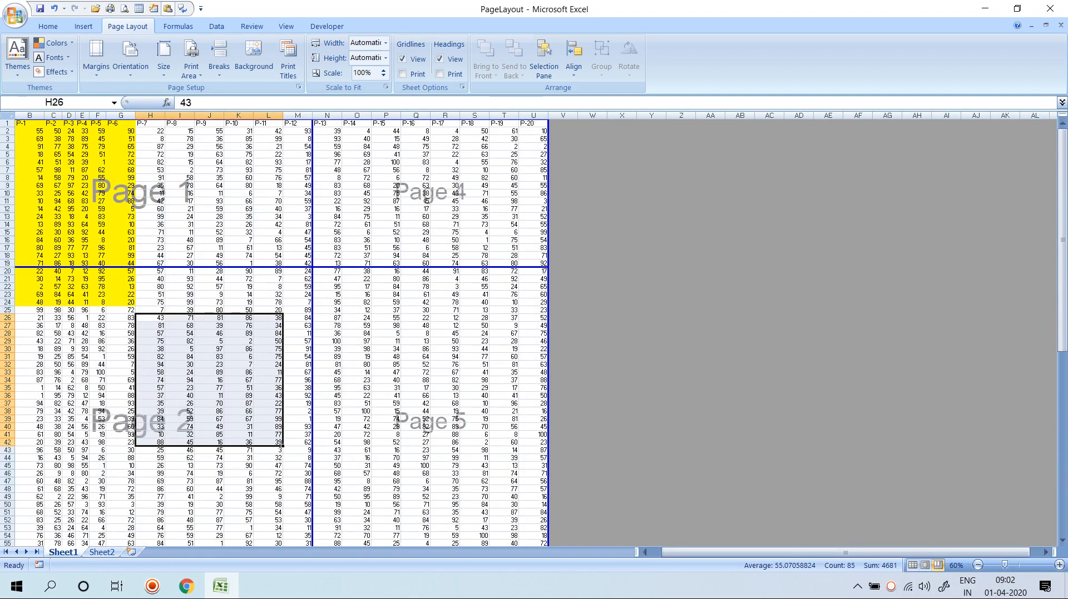
scroll(609, 248, "down", 20)
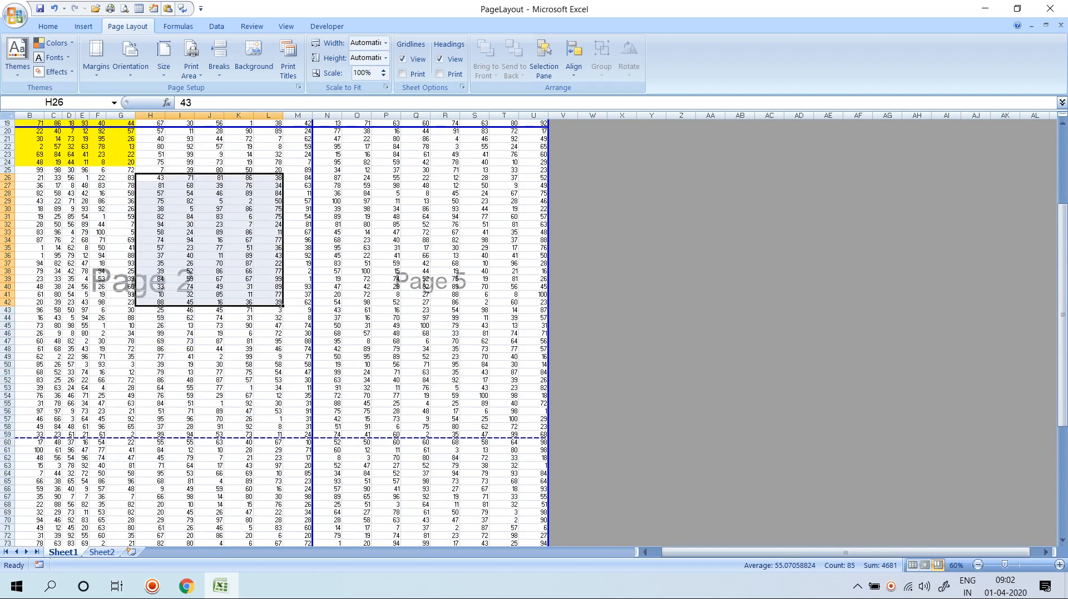
scroll(534, 332, "up", 20)
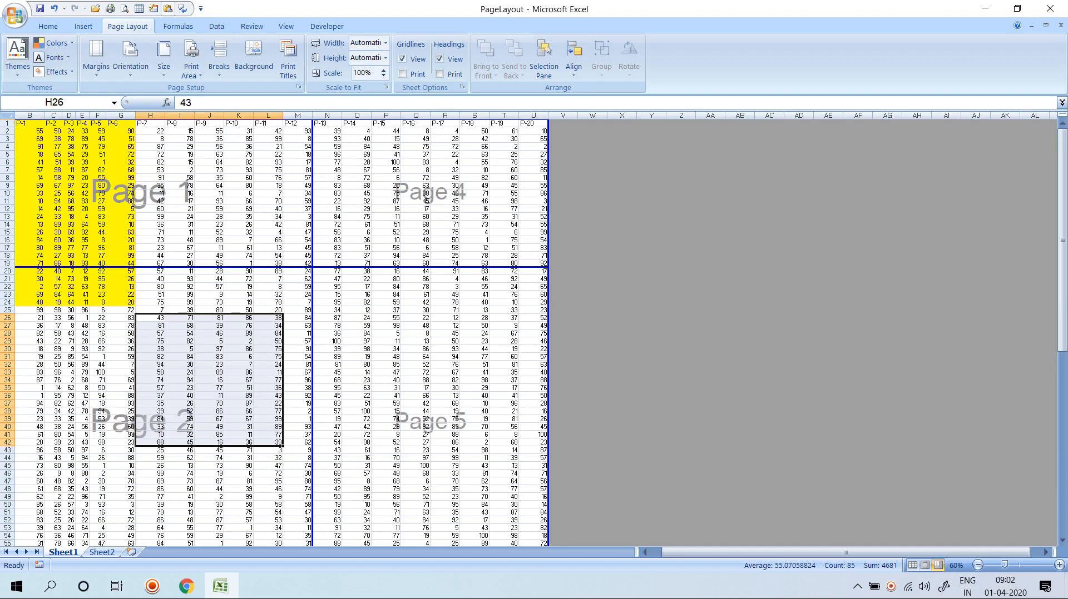
left_click_drag(222, 267, 223, 306)
left_click(298, 311)
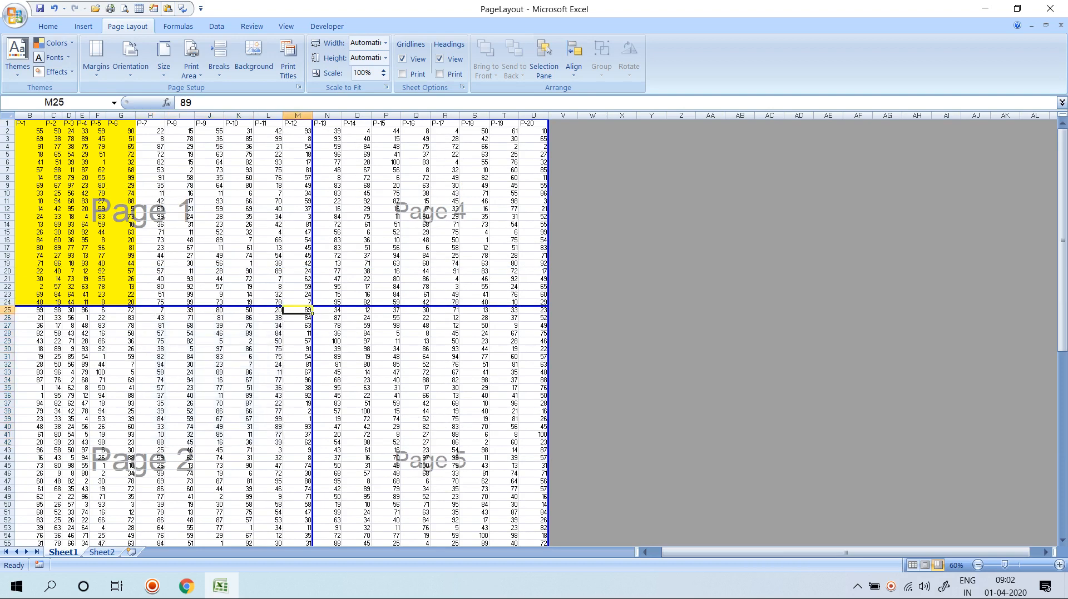
left_click_drag(300, 306, 300, 345)
scroll(300, 345, "down", 1)
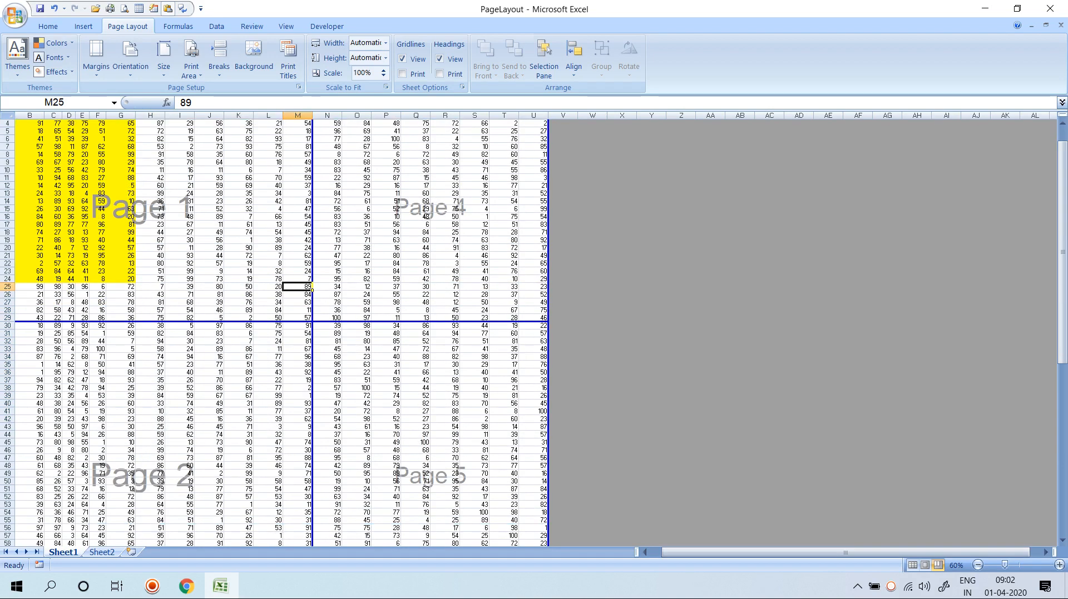
Move the vertical break between columns L and M, shift breaks below rows 34 and 38, and remove the row-90 break.
left_click_drag(312, 286, 283, 286)
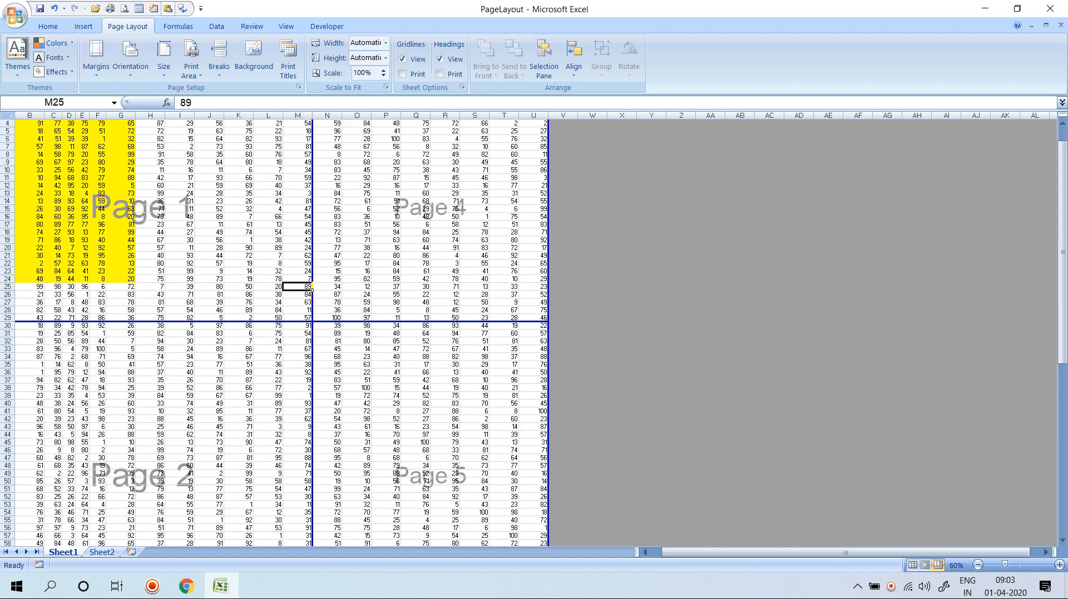
left_click_drag(300, 322, 300, 360)
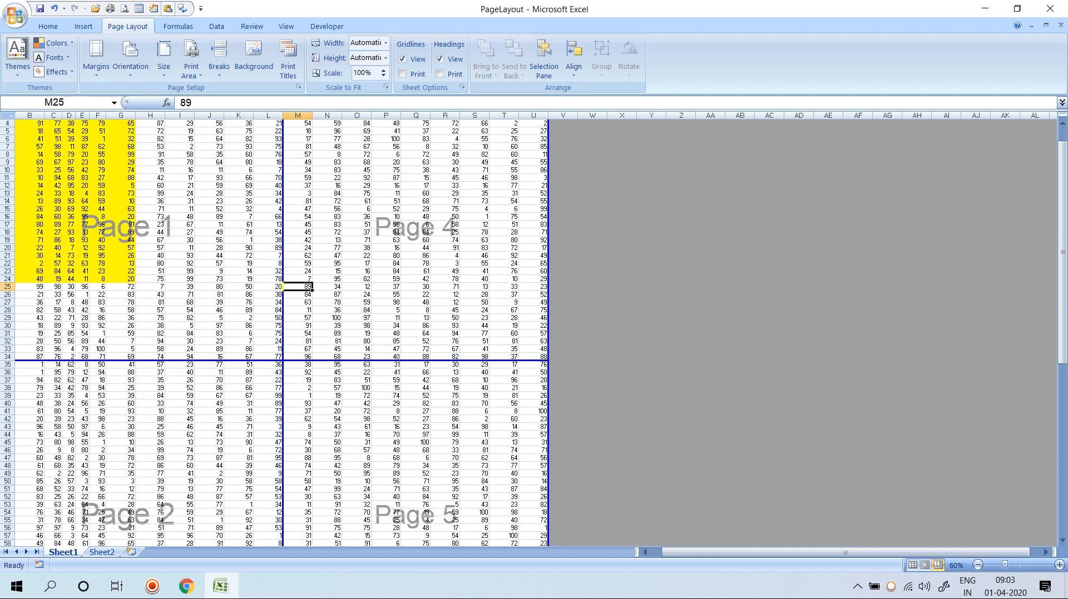
scroll(301, 334, "down", 9)
scroll(300, 334, "up", 8)
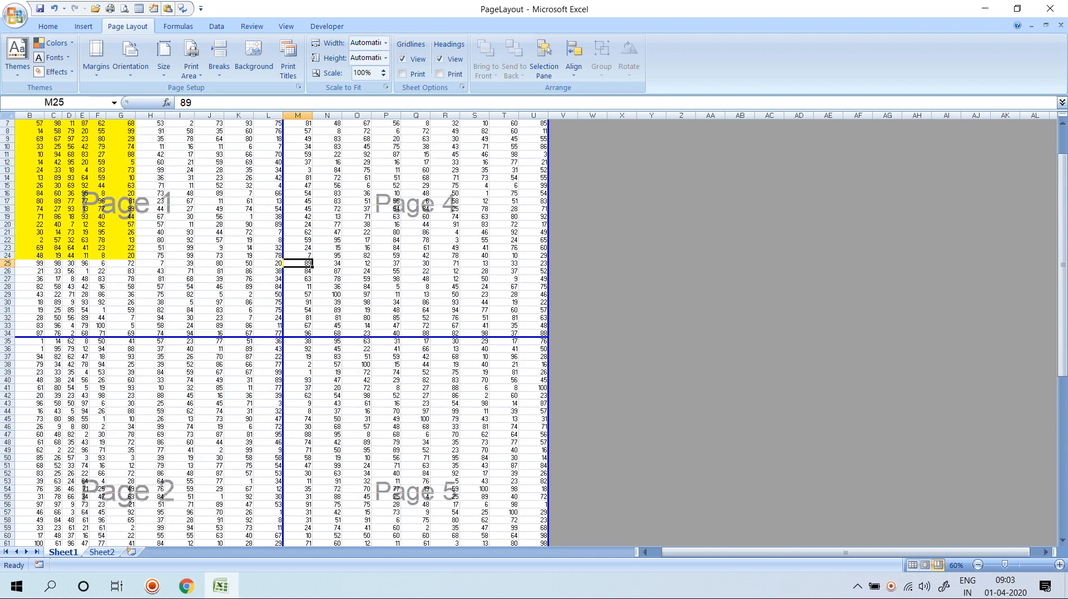
left_click_drag(300, 337, 300, 422)
scroll(282, 334, "down", 20)
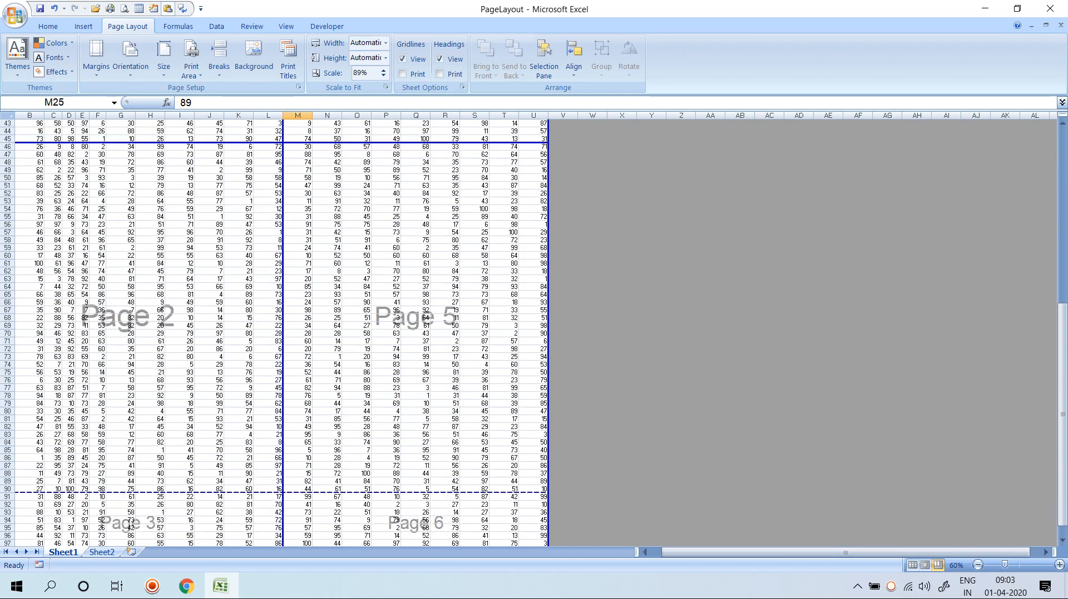
left_click_drag(300, 329, 301, 392)
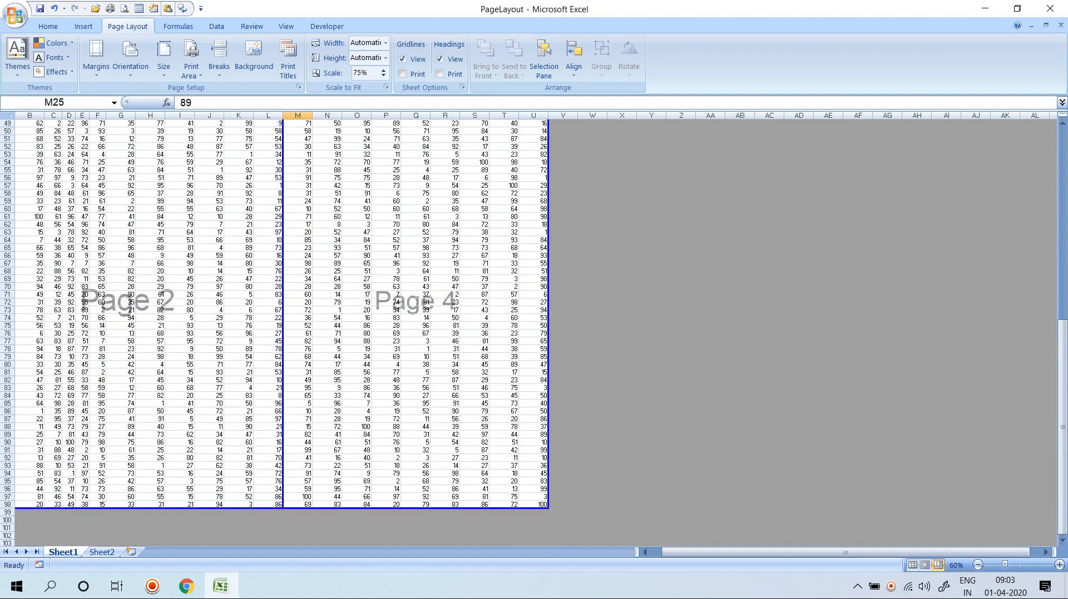
scroll(289, 309, "up", 16)
scroll(289, 310, "down", 1)
scroll(282, 332, "down", 20)
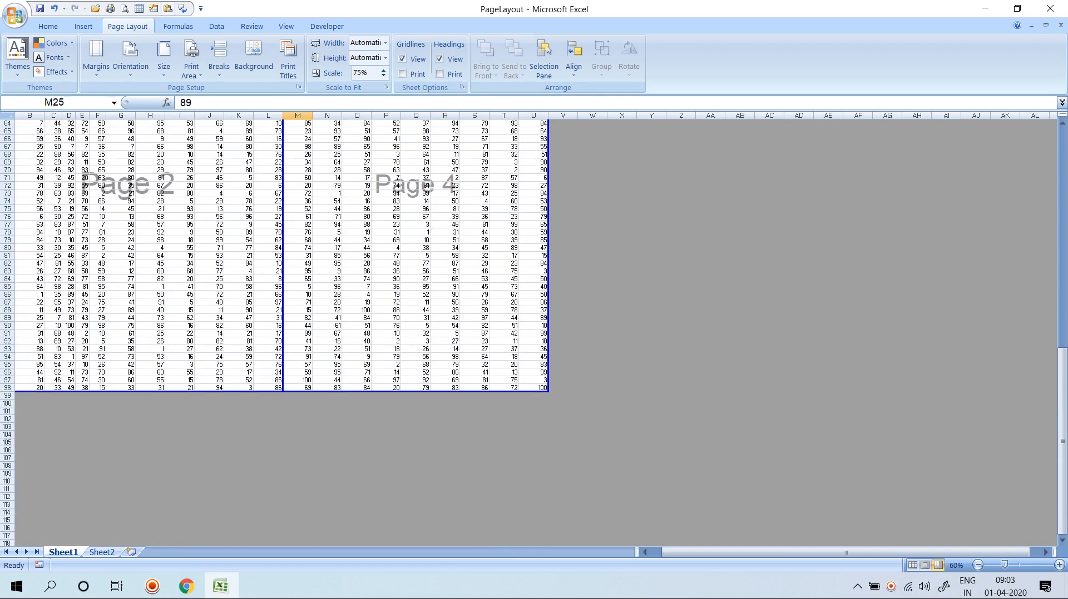
Delete the empty columns from V through the sheet's last column.
left_click_drag(563, 116, 828, 115)
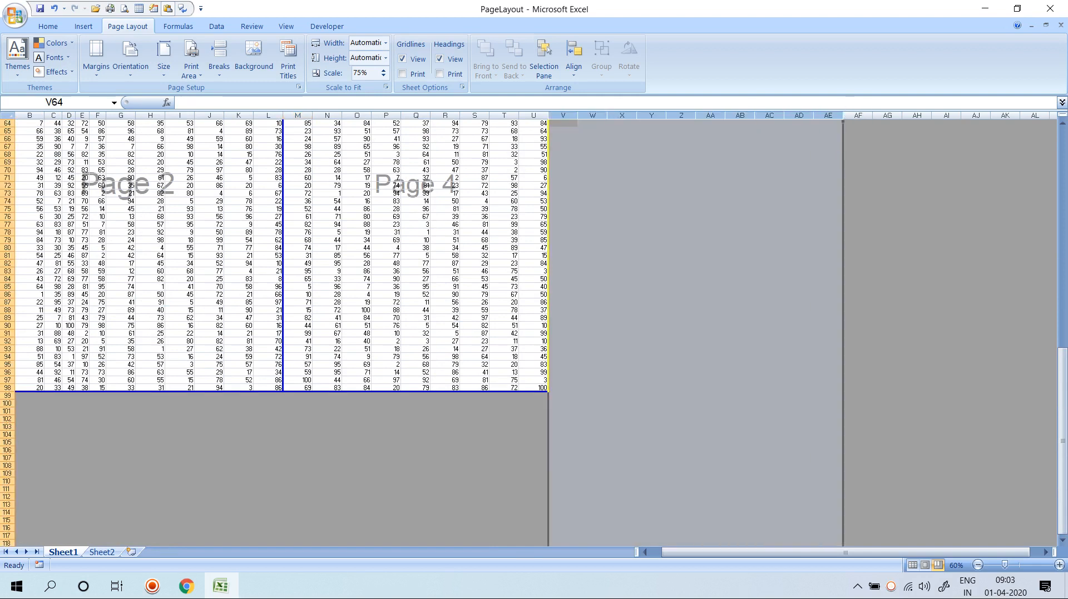
key("End")
key("shift+Right")
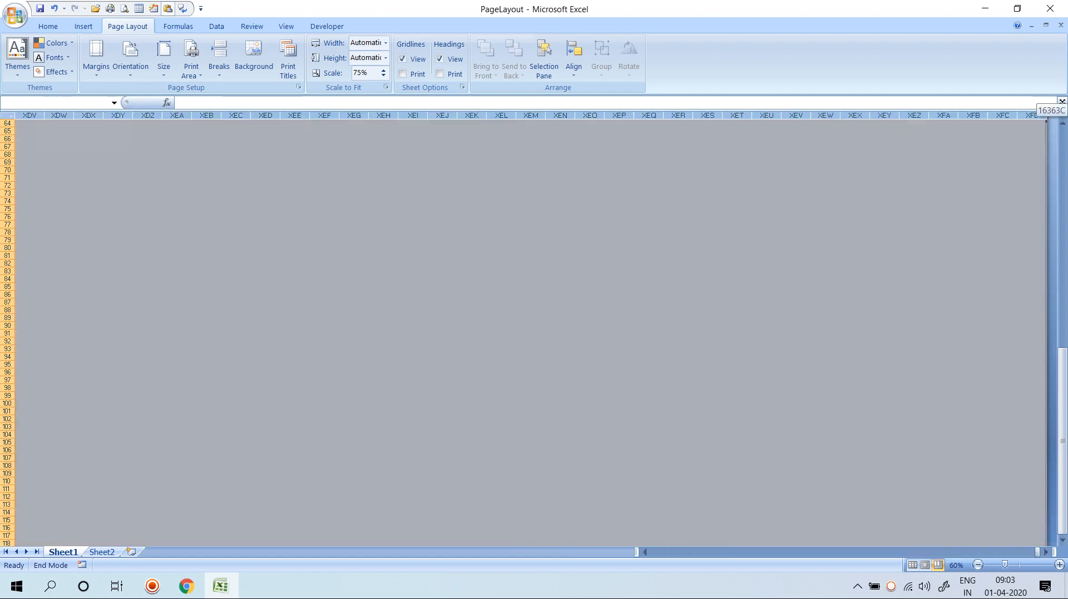
key("ctrl+BackSpace")
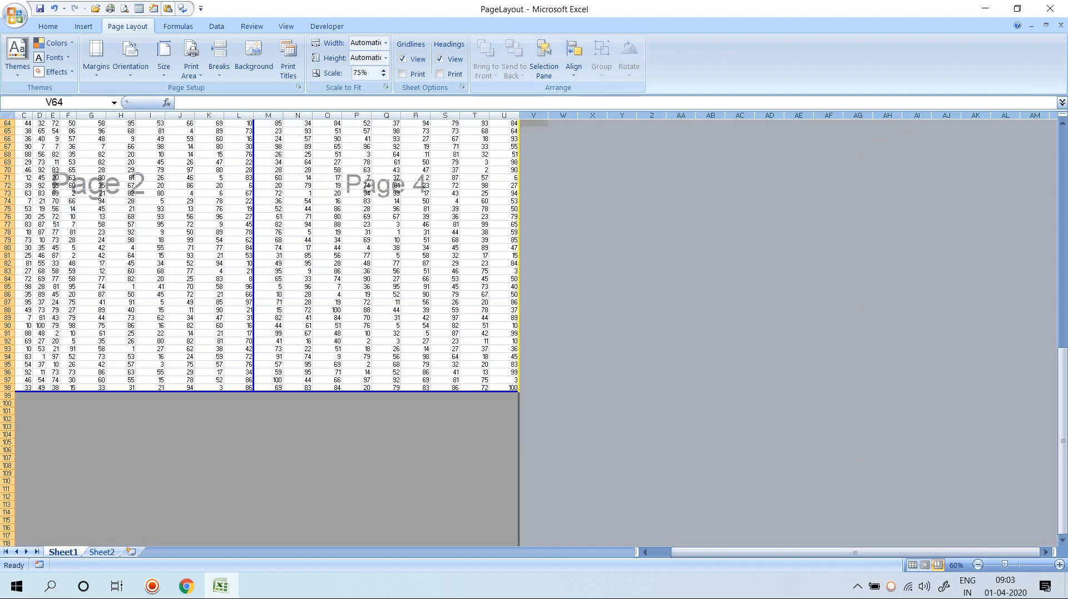
right_click(536, 115)
left_click(569, 198)
left_click(592, 193)
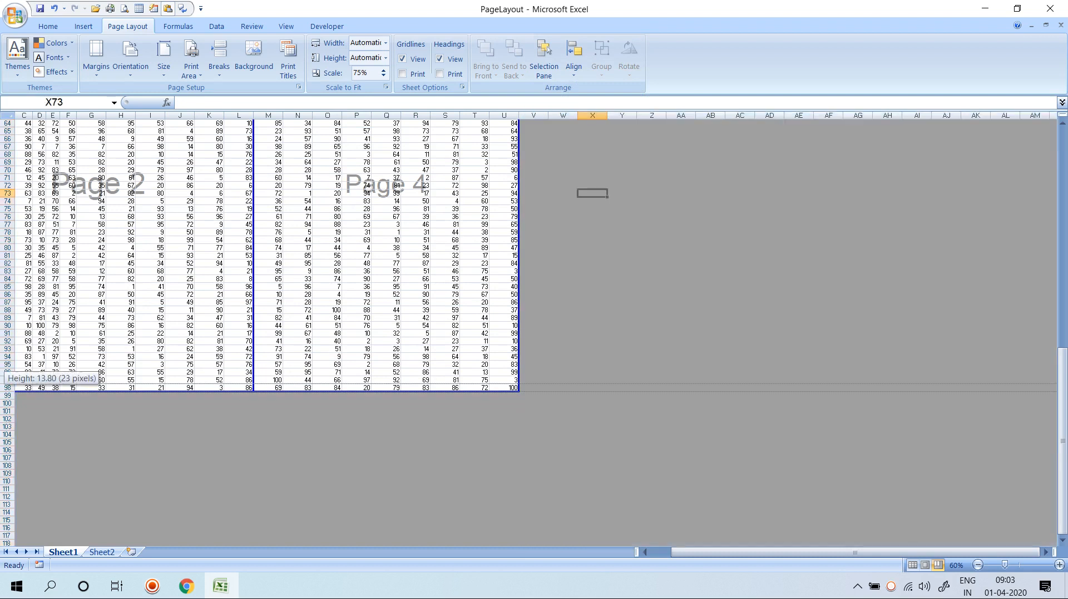
Select the empty rows 99 to 110, then pick cell N88.
left_click(8, 396)
left_click_drag(7, 396, 8, 481)
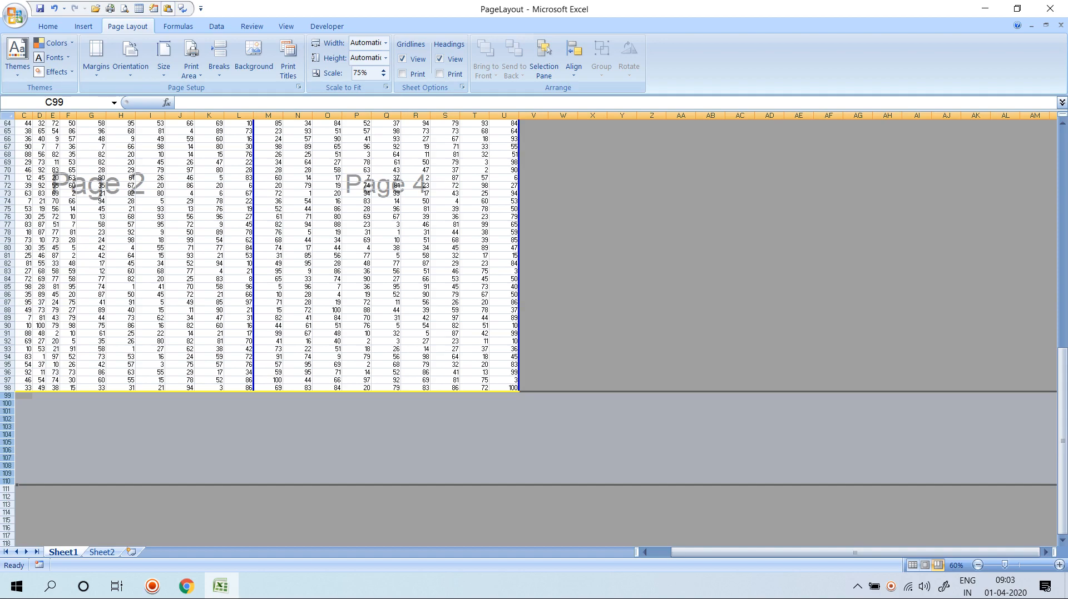
left_click(297, 310)
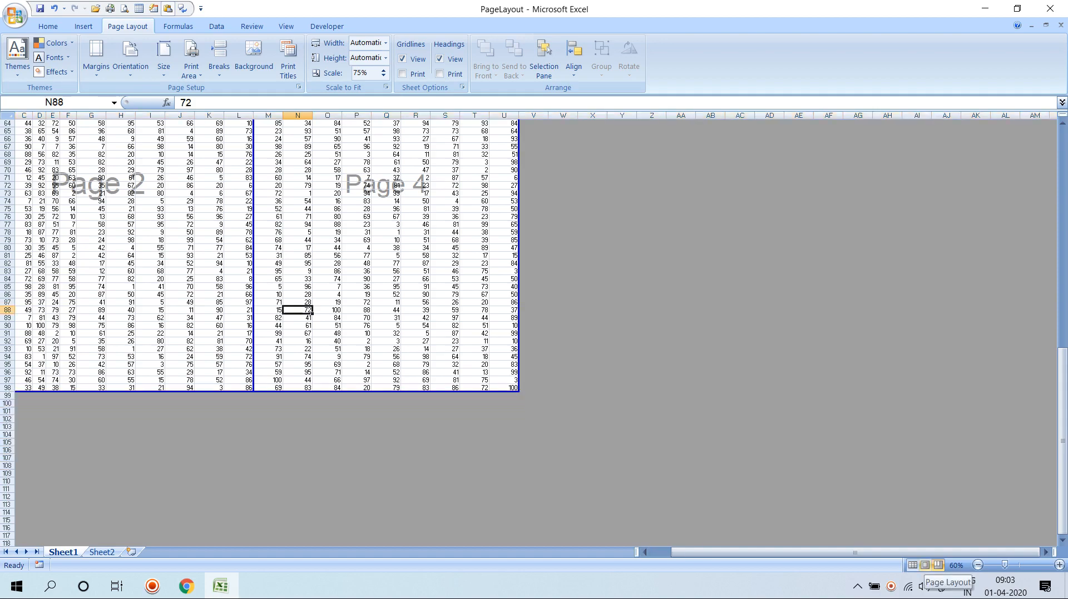
In Normal view, insert a page break at cell N88.
left_click(913, 566)
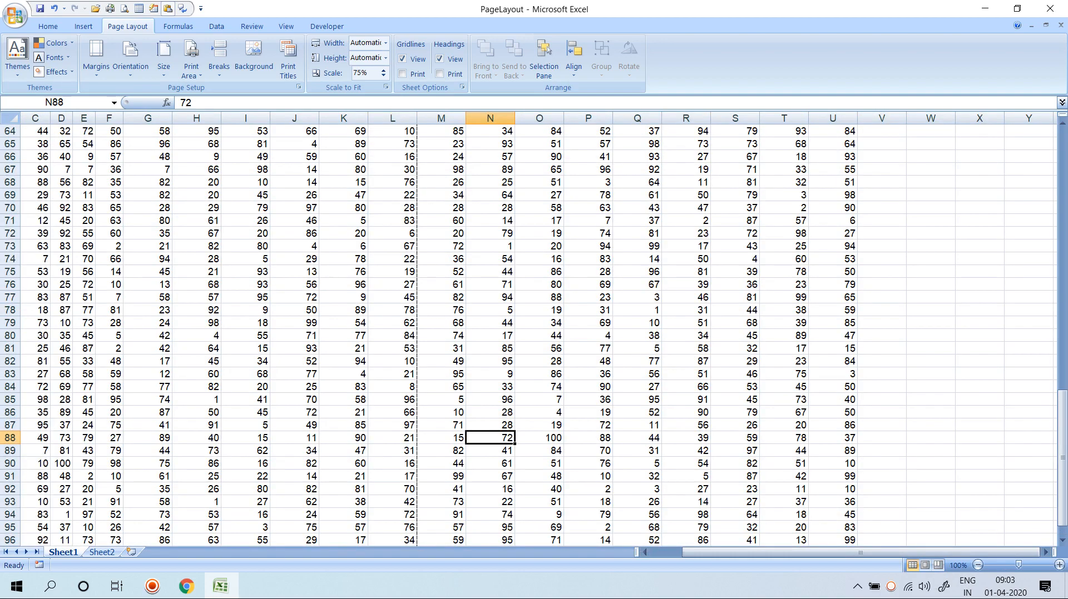
scroll(533, 334, "up", 11)
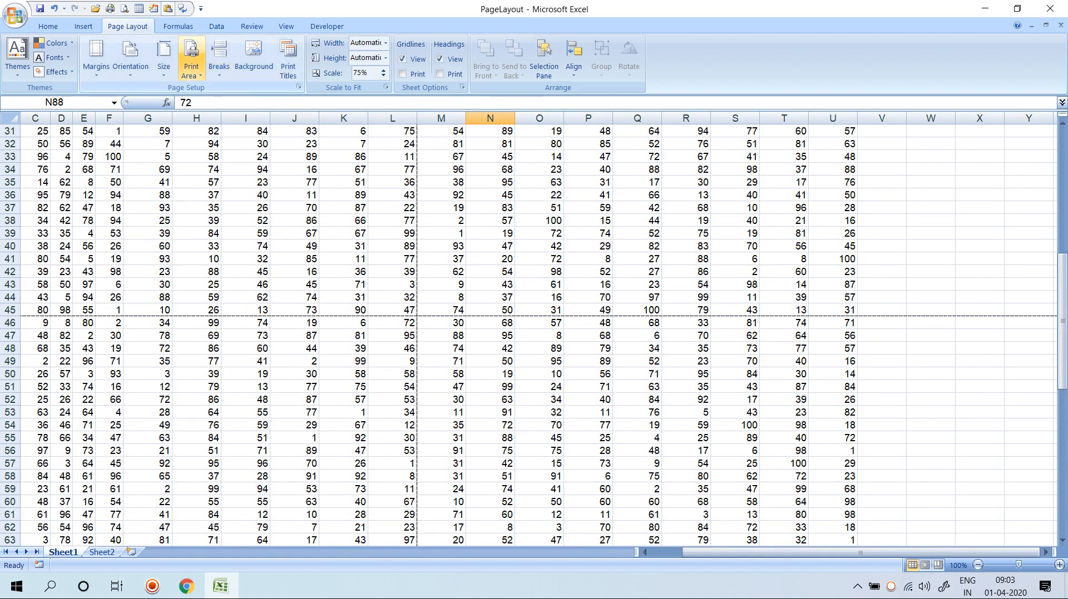
left_click(219, 61)
left_click(256, 90)
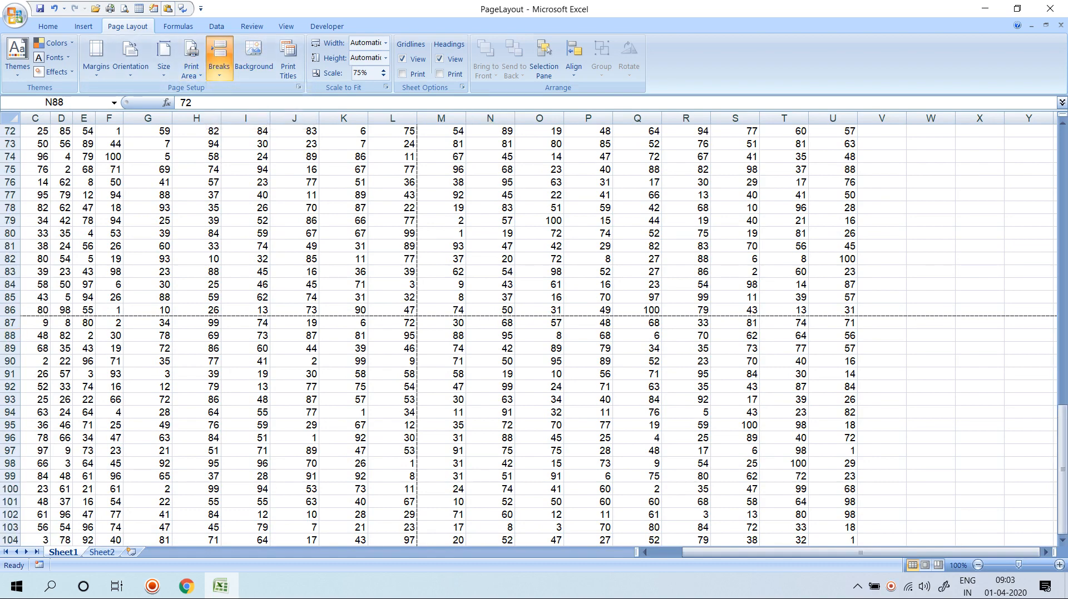
scroll(534, 333, "up", 18)
scroll(533, 333, "up", 6)
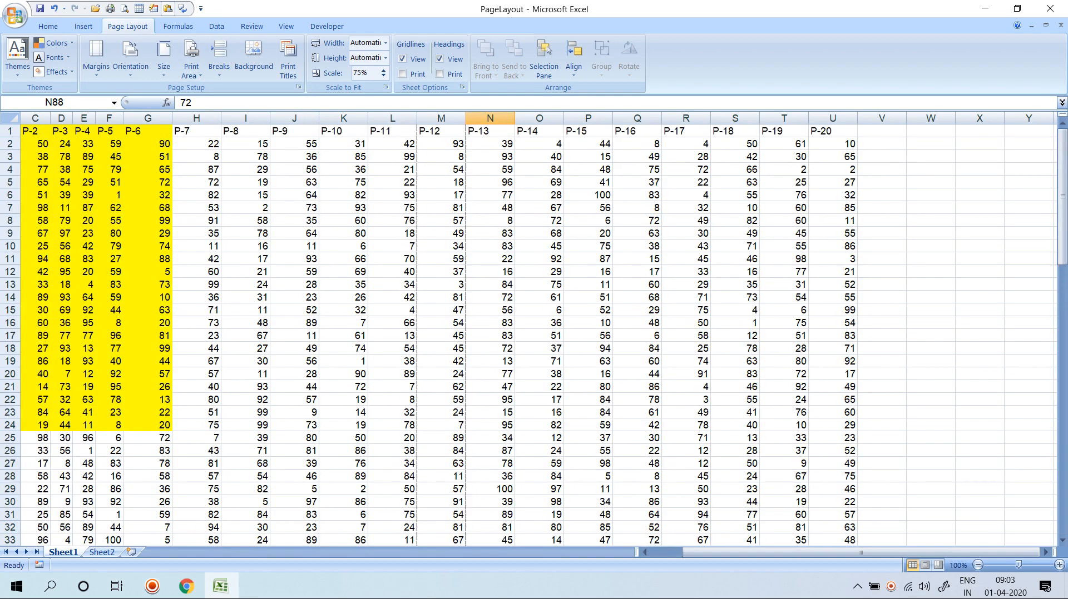
In Page Break Preview, drag the vertical break right, then bring up the Print Titles settings.
left_click(938, 565)
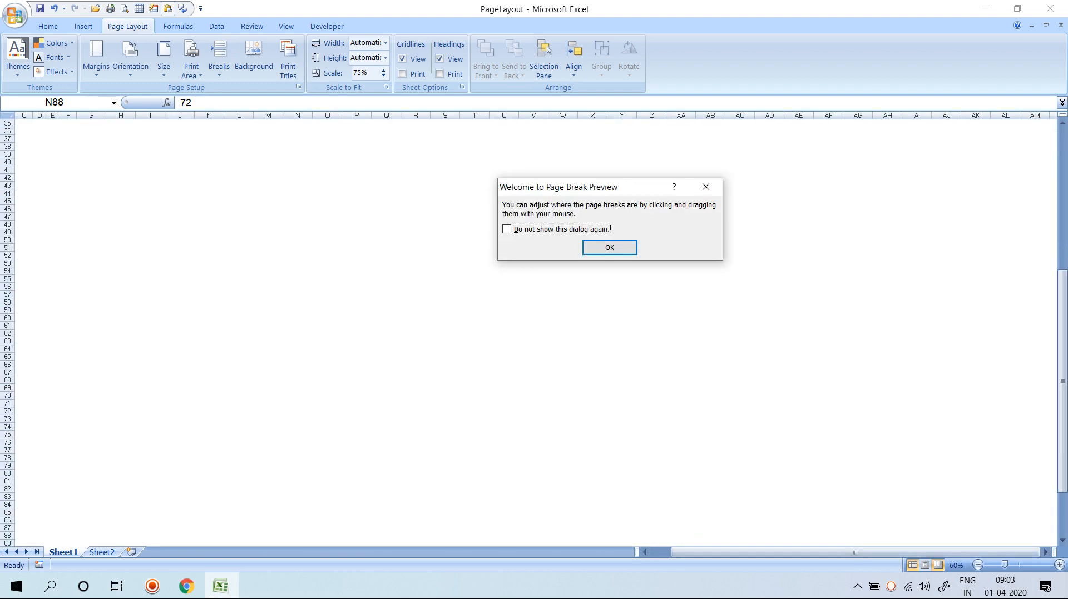
left_click(609, 247)
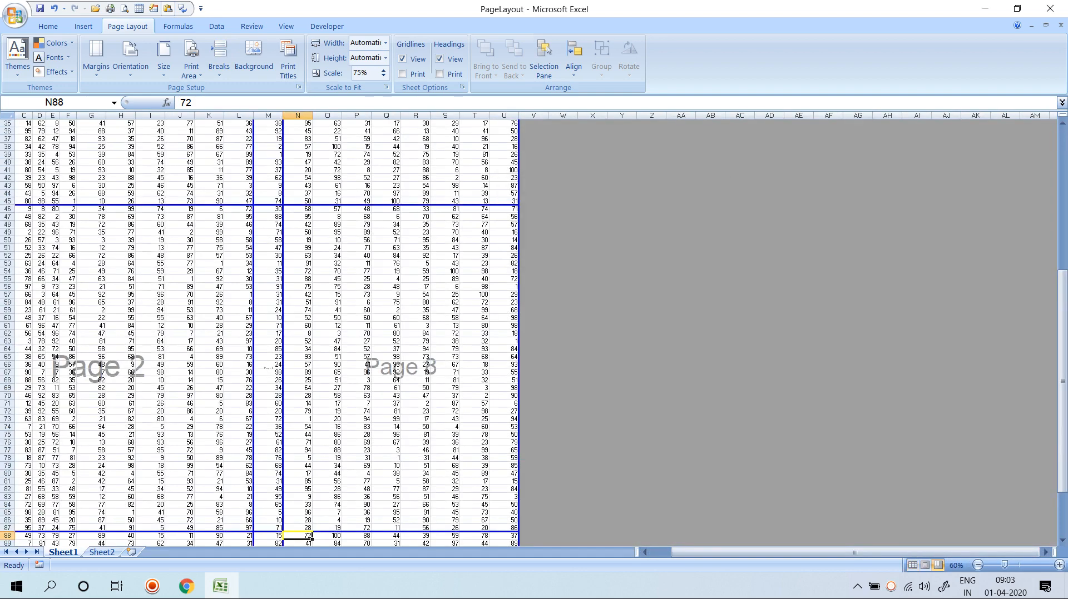
scroll(533, 328, "up", 11)
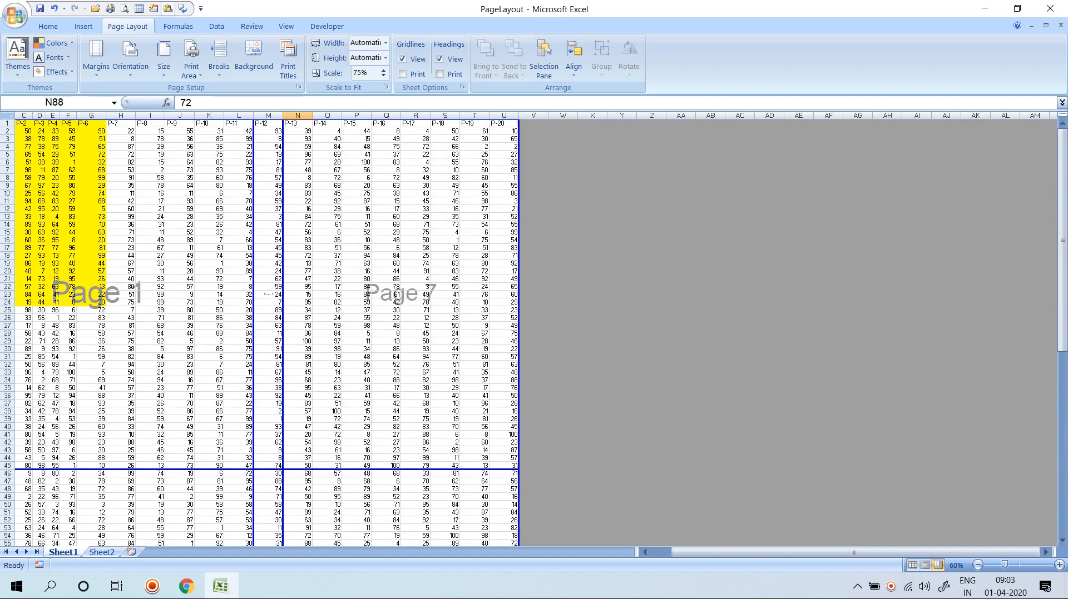
left_click_drag(254, 328, 283, 328)
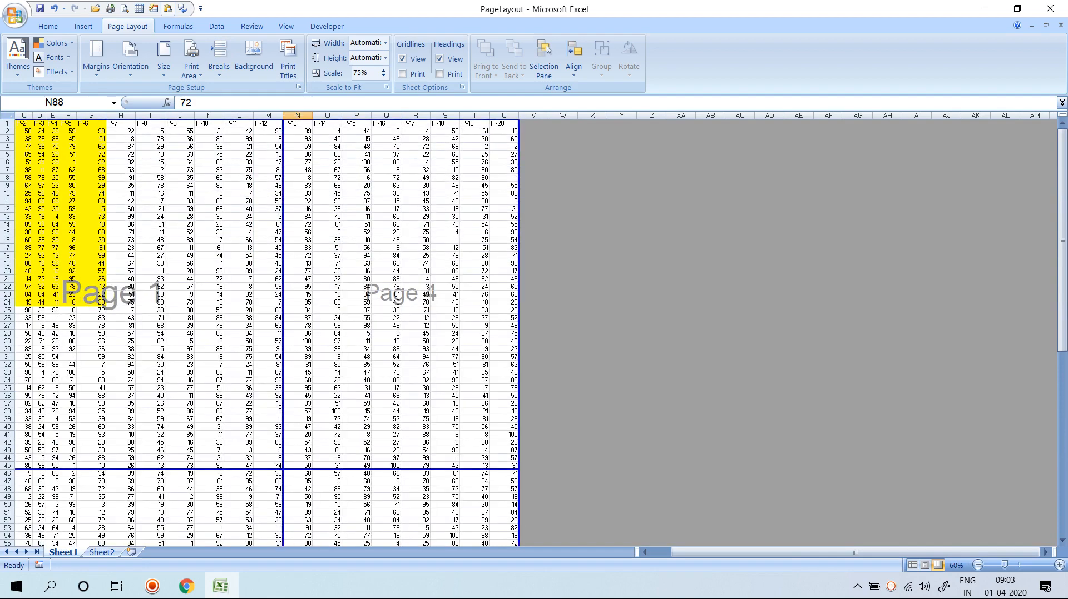
scroll(284, 328, "down", 6)
scroll(284, 328, "down", 15)
scroll(283, 328, "up", 13)
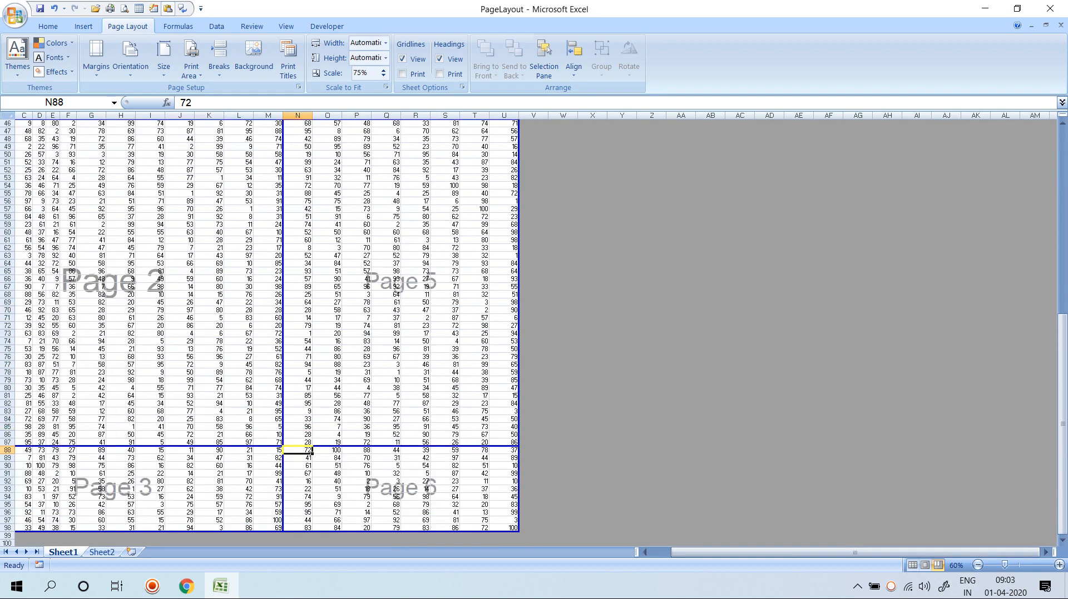
scroll(284, 328, "up", 5)
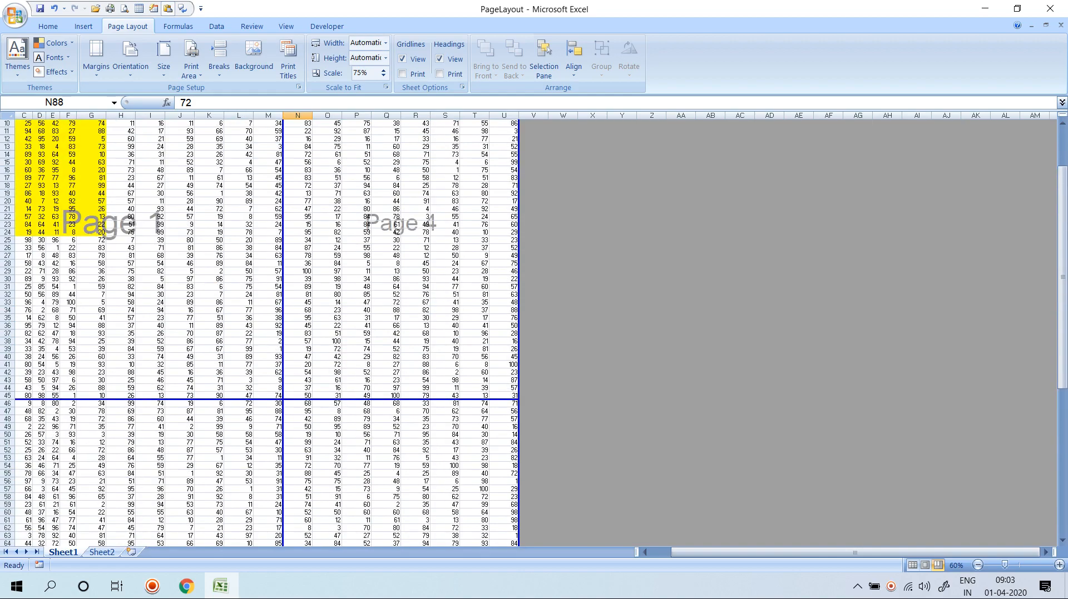
scroll(284, 328, "down", 15)
scroll(283, 328, "up", 12)
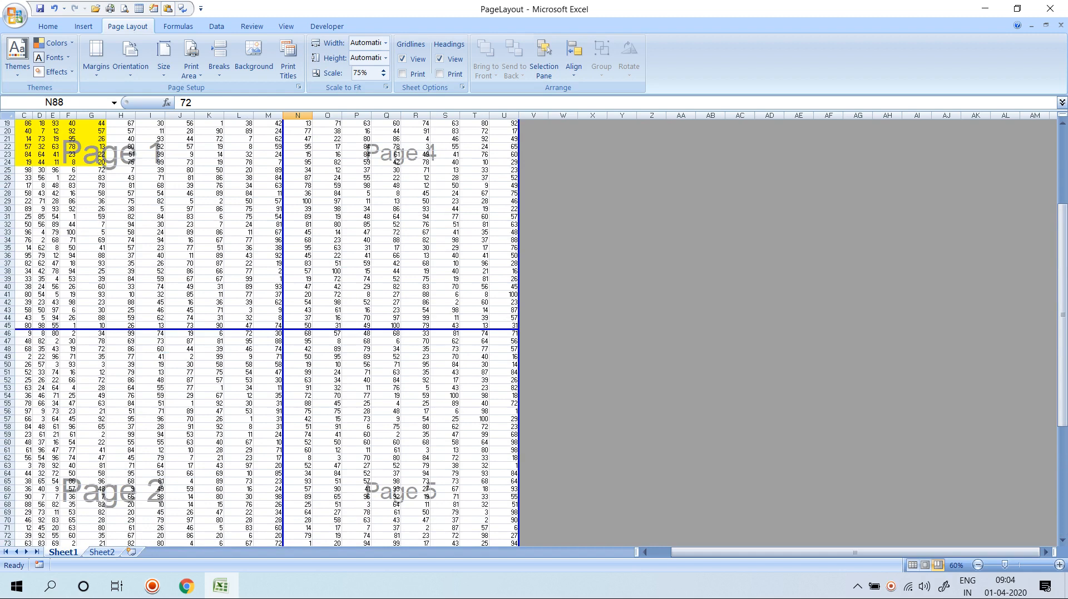
scroll(284, 328, "down", 9)
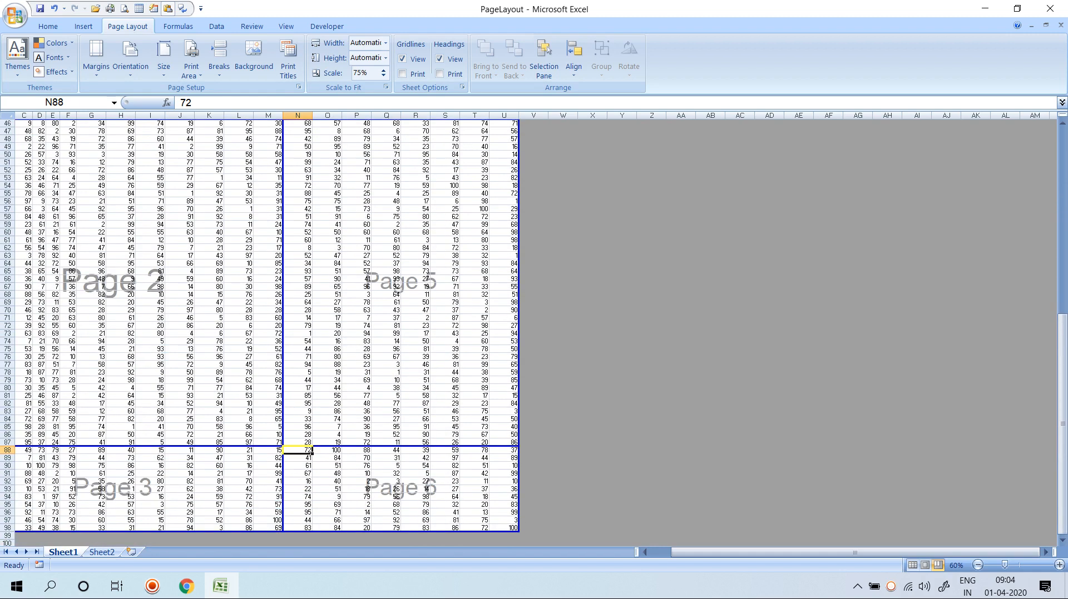
left_click(287, 61)
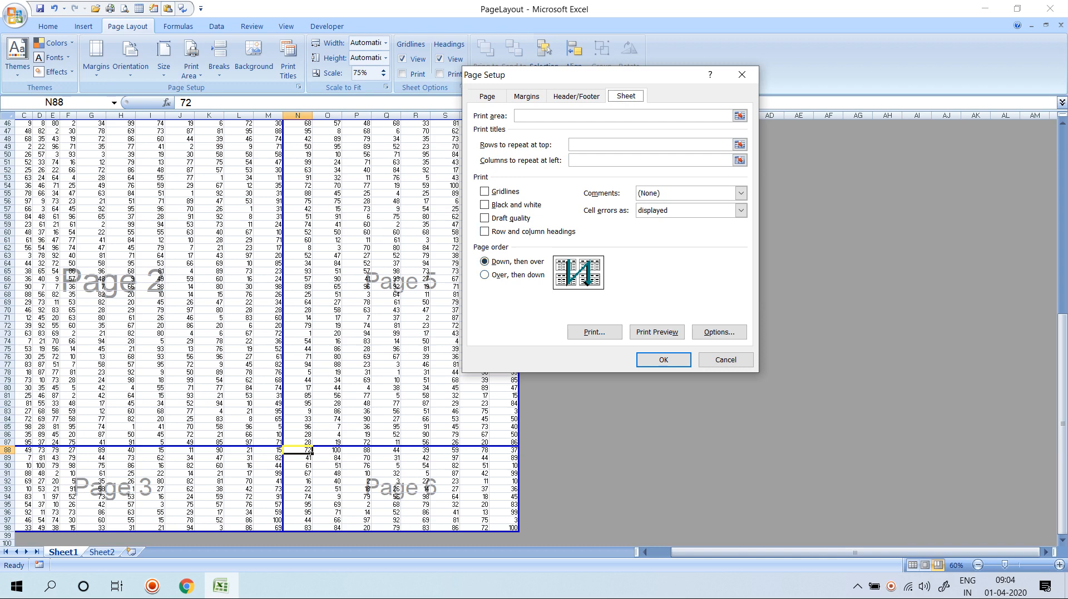
Choose the 'Over, then down' page order and confirm with OK.
left_click(484, 275)
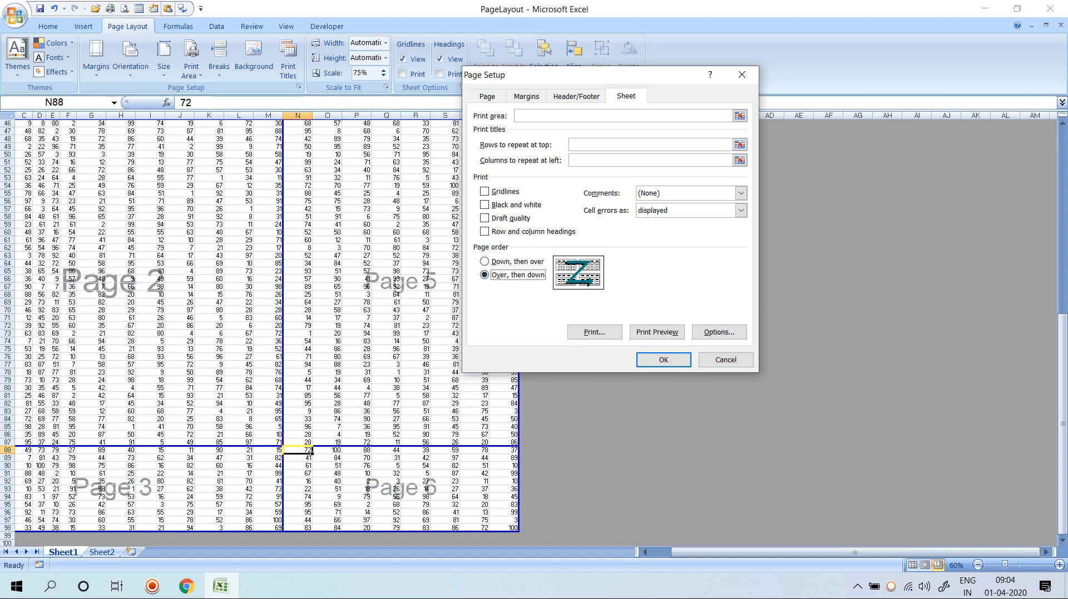
key("Return")
scroll(267, 328, "up", 6)
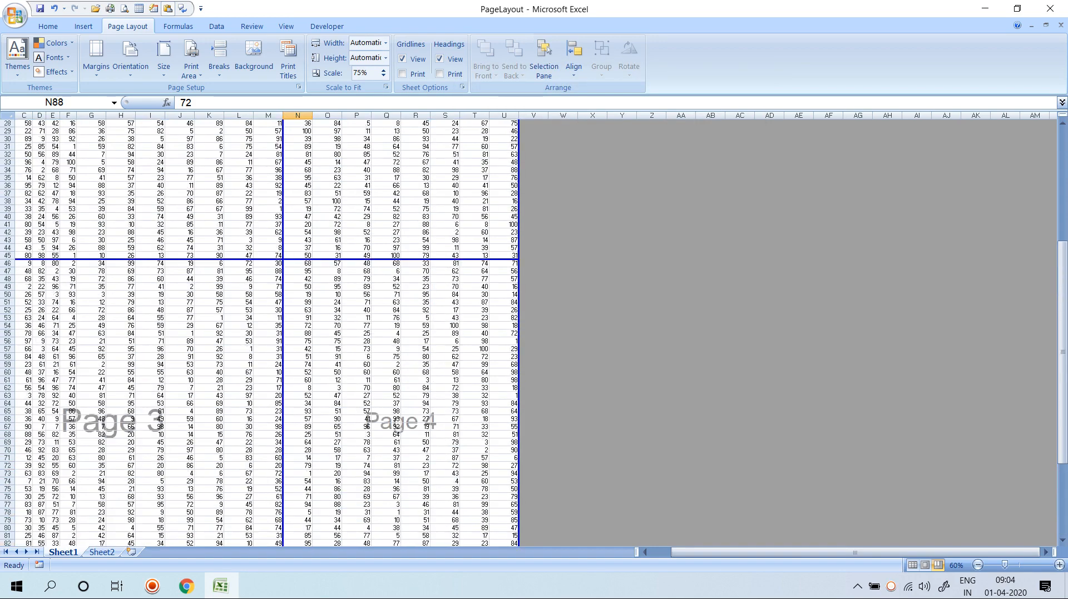
Select the P-4 to P-18 headings in row 1 and open Print Preview with Ctrl+F2.
scroll(267, 328, "down", 9)
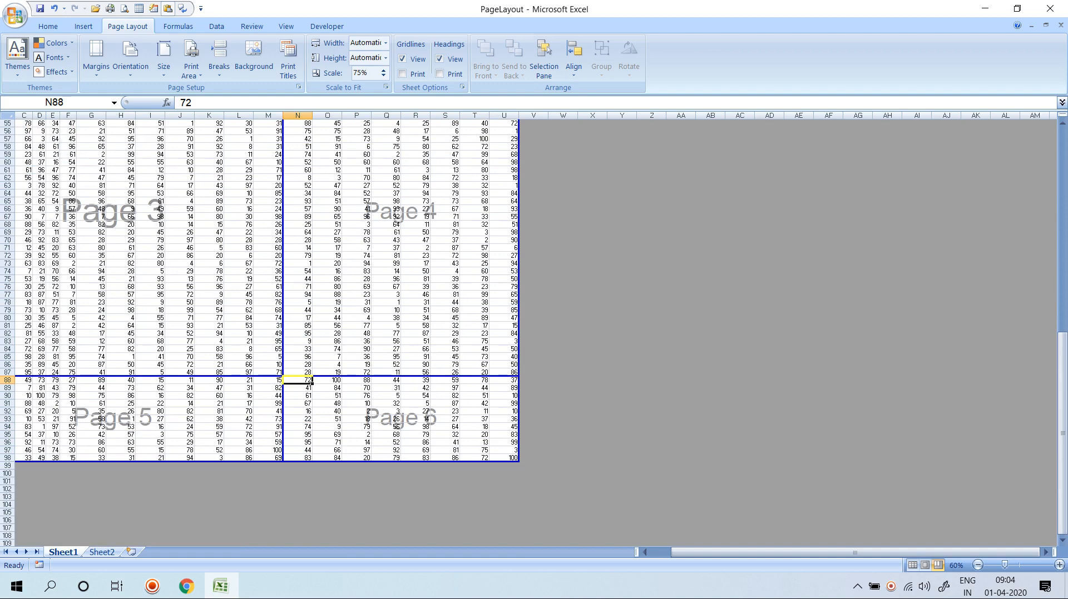
scroll(267, 328, "up", 18)
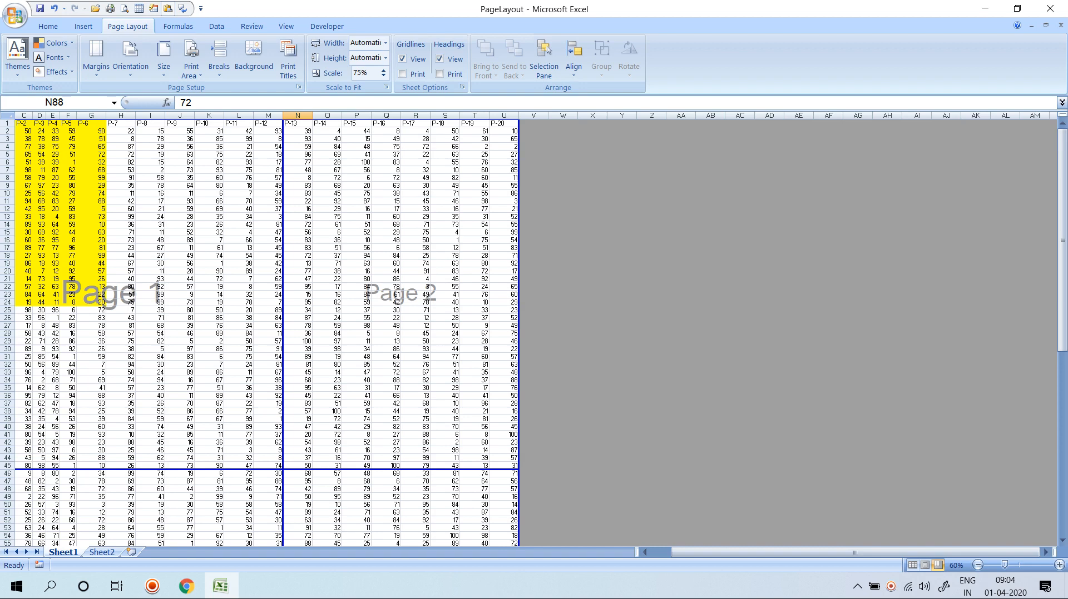
left_click_drag(53, 123, 444, 122)
key("ctrl+F2")
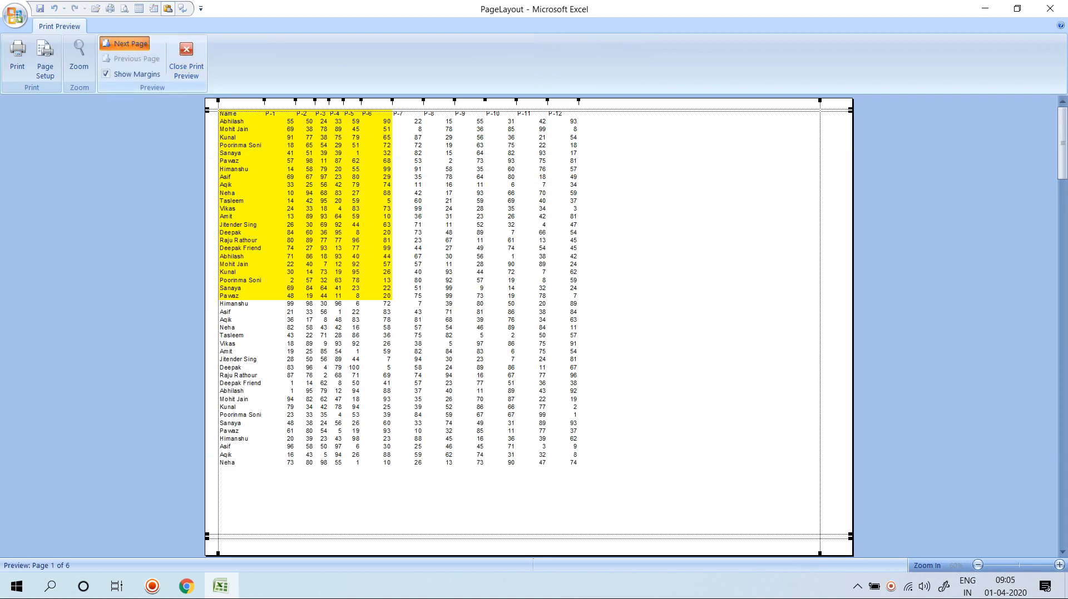
Page forward through the preview to the last page, then close it.
left_click(126, 44)
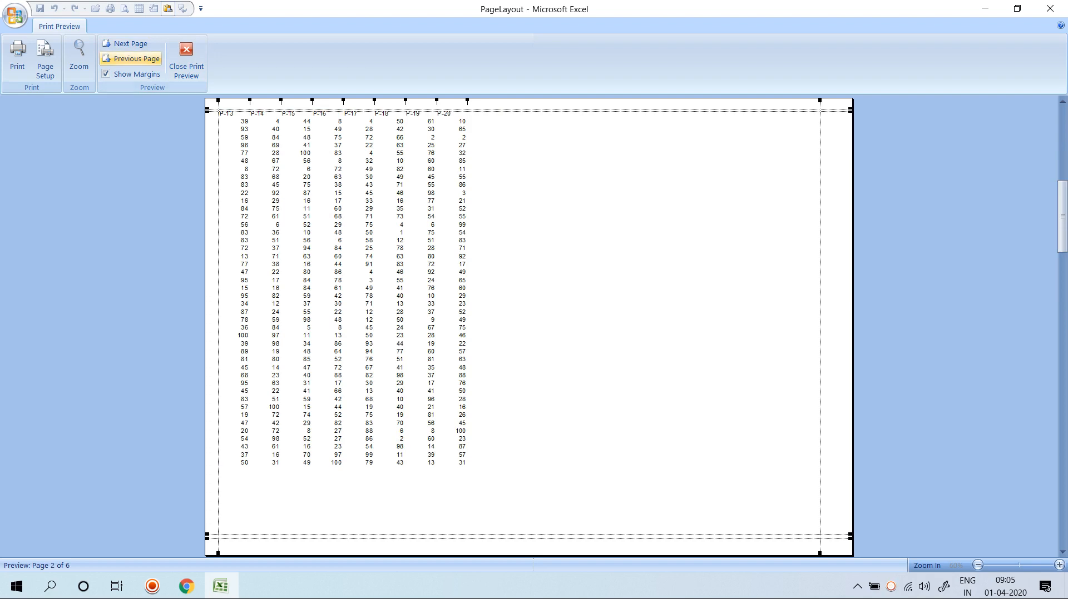
left_click(126, 44)
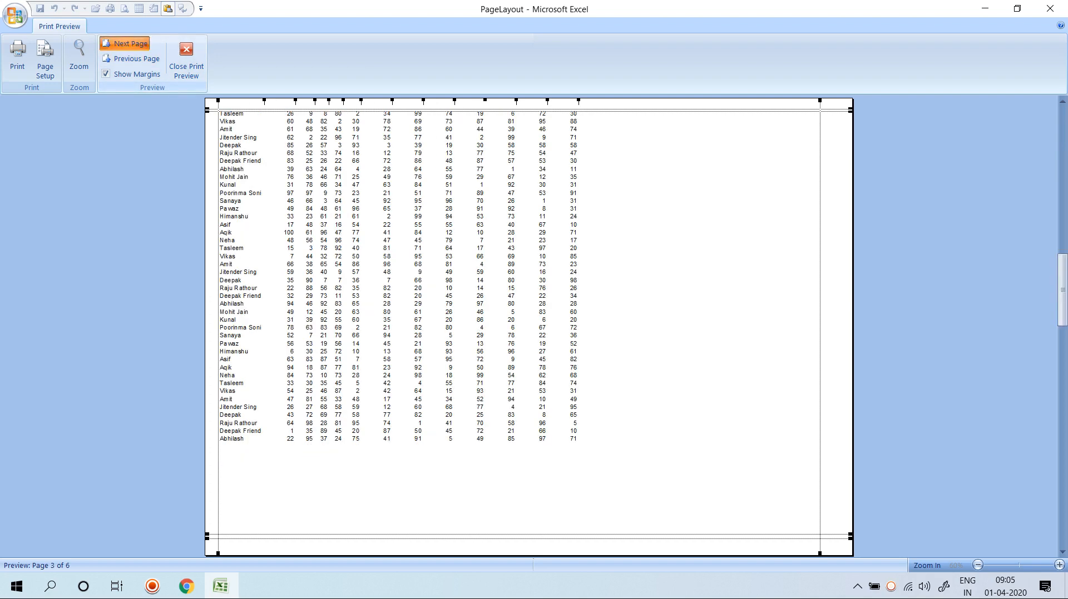
left_click(126, 44)
left_click(126, 44)
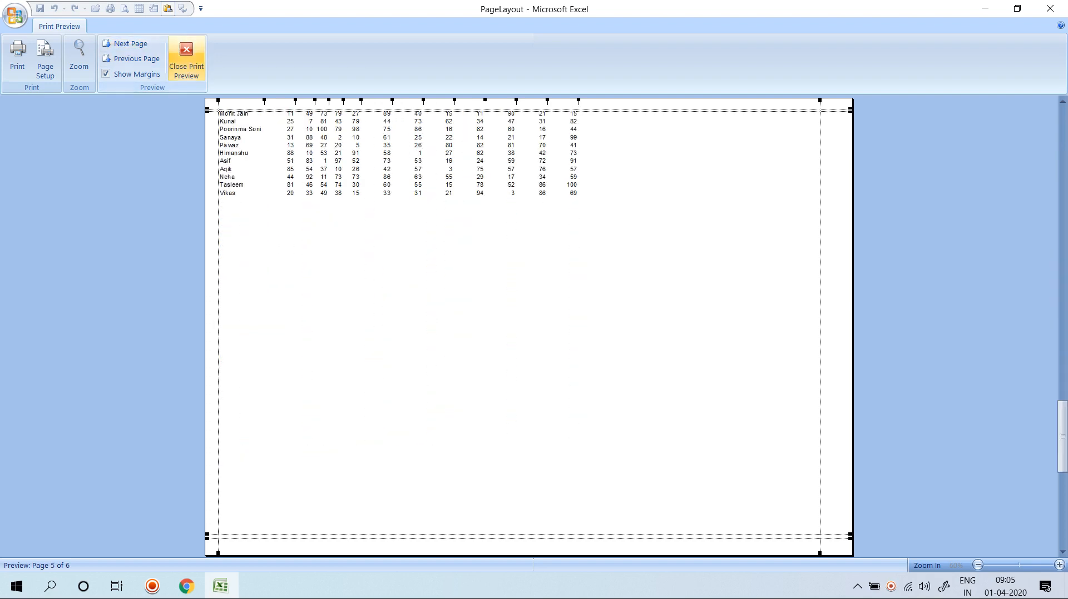
left_click(186, 56)
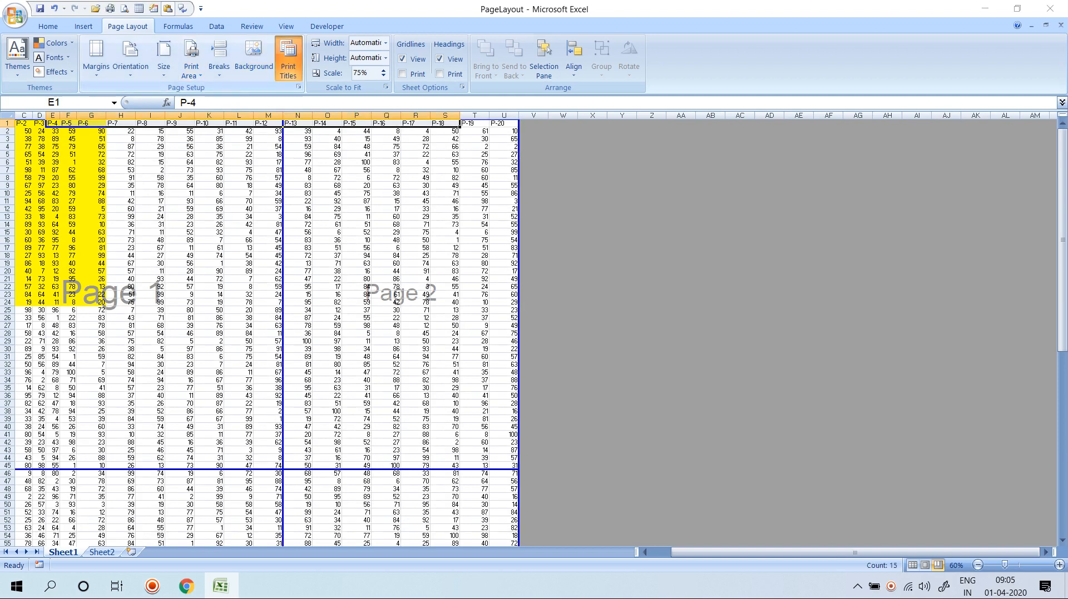
Set the page order back to 'Down, then over'.
left_click(288, 61)
left_click(484, 261)
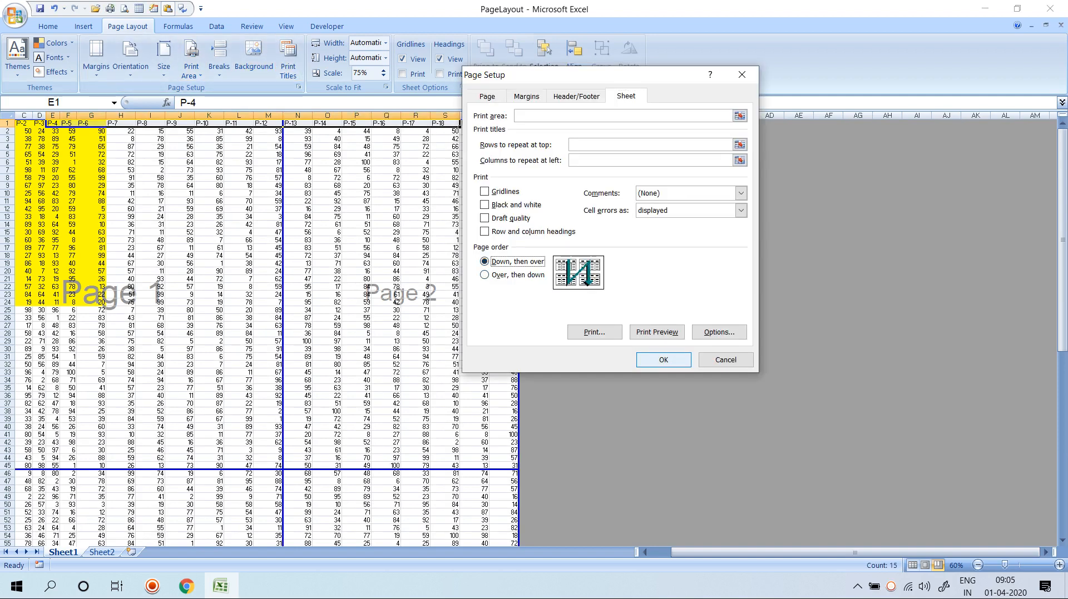
left_click(663, 360)
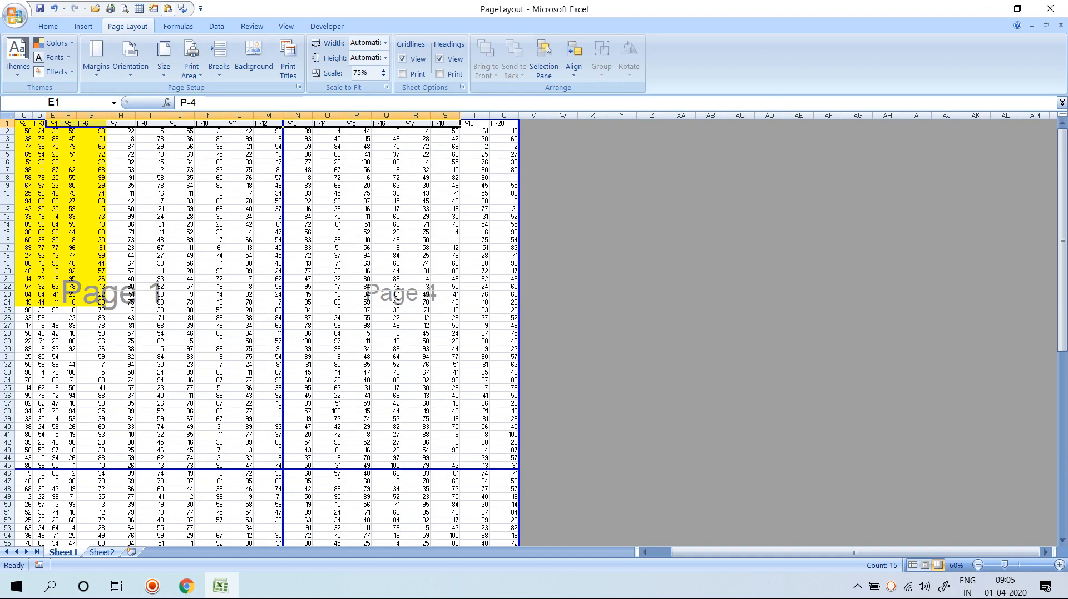
Preview again, paging through to page 6 of 6, then close the preview.
key("ctrl+F2")
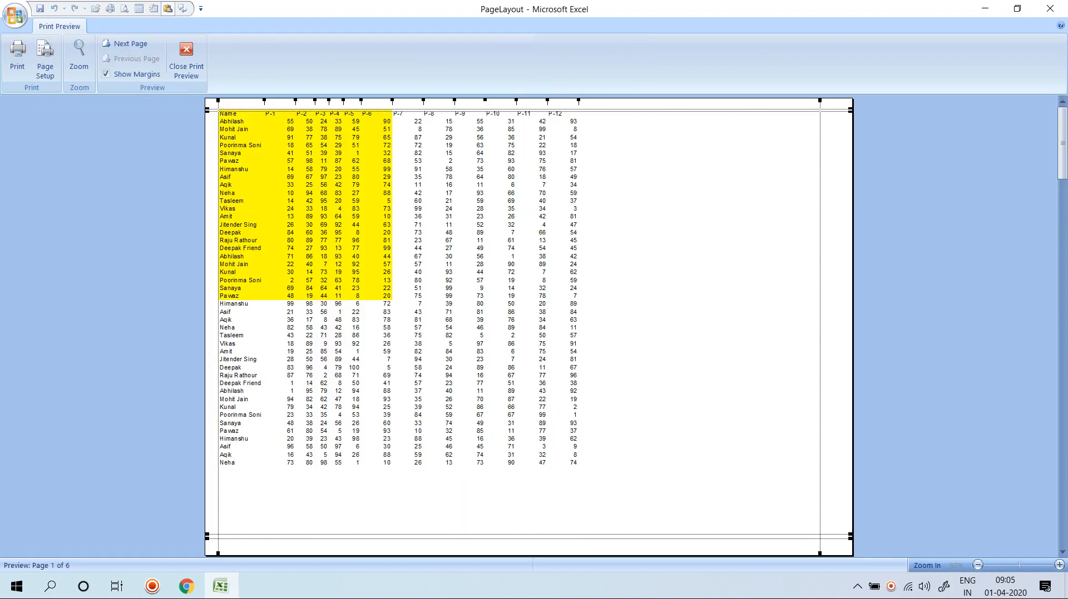
left_click(127, 43)
left_click(127, 44)
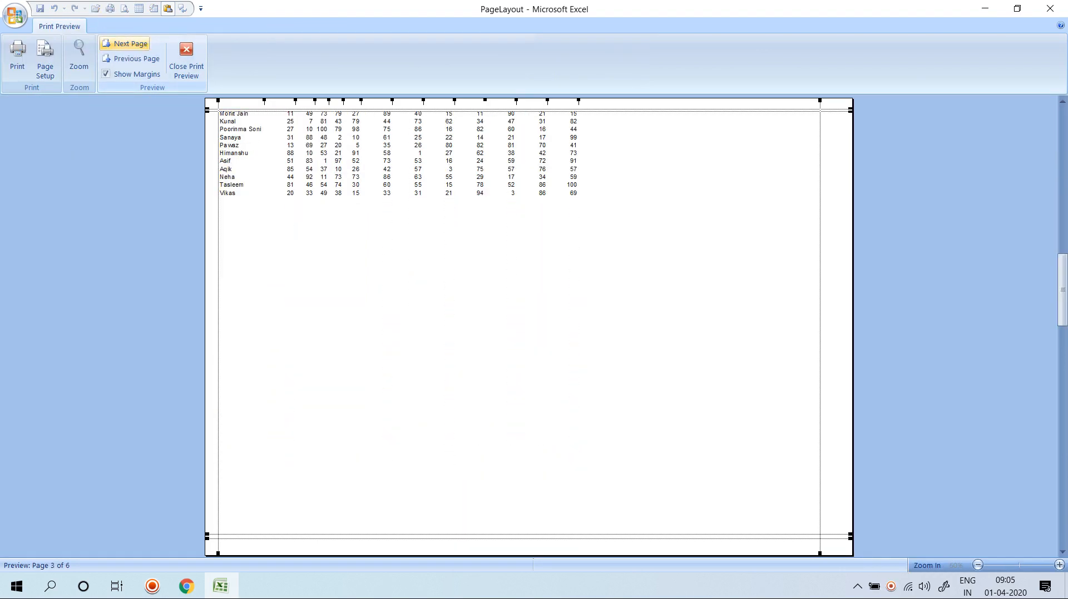
left_click(126, 44)
left_click(127, 44)
left_click(126, 43)
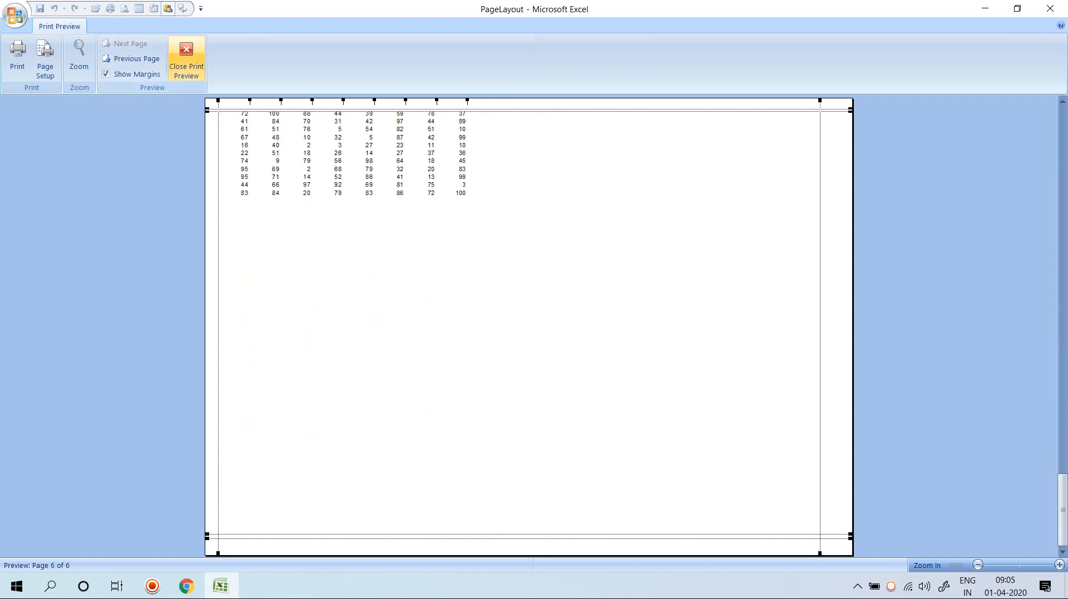
left_click(186, 58)
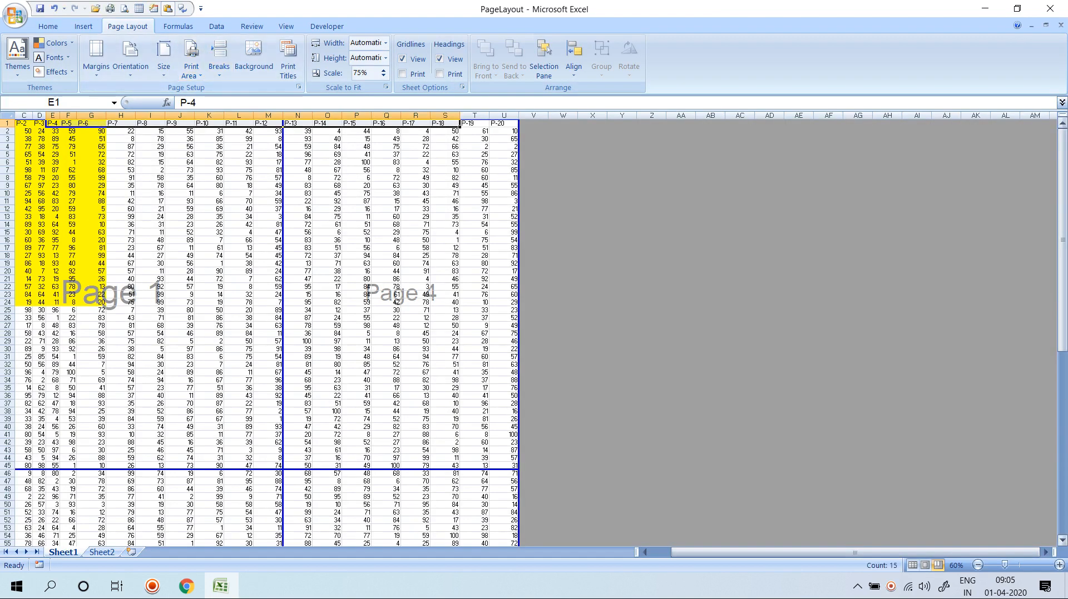
Return to Normal view and select ranges such as A1:B24 and Q54:Q62.
left_click(912, 565)
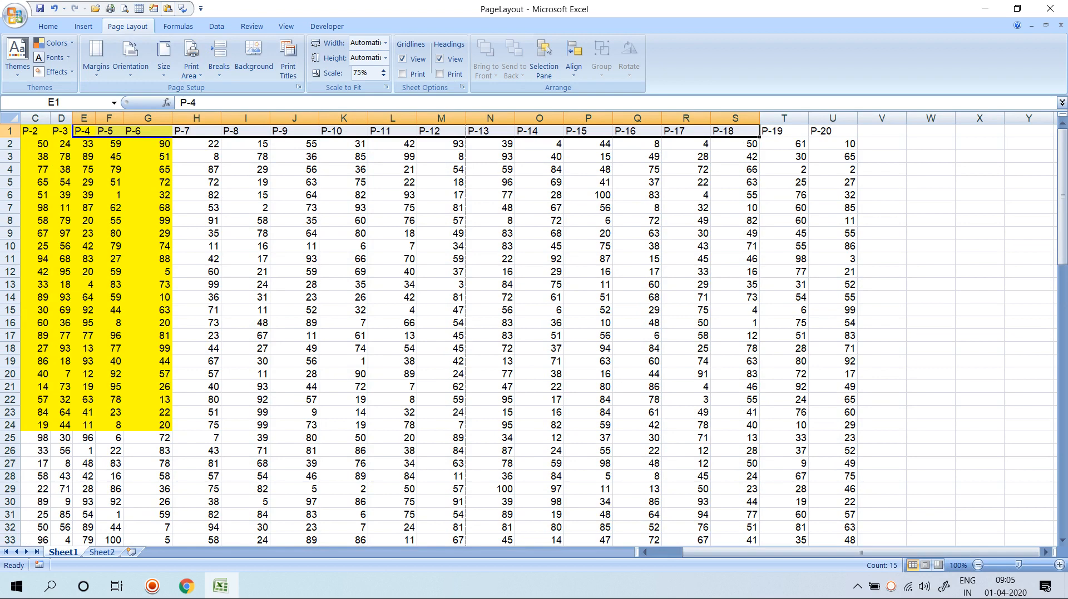
left_click(36, 170)
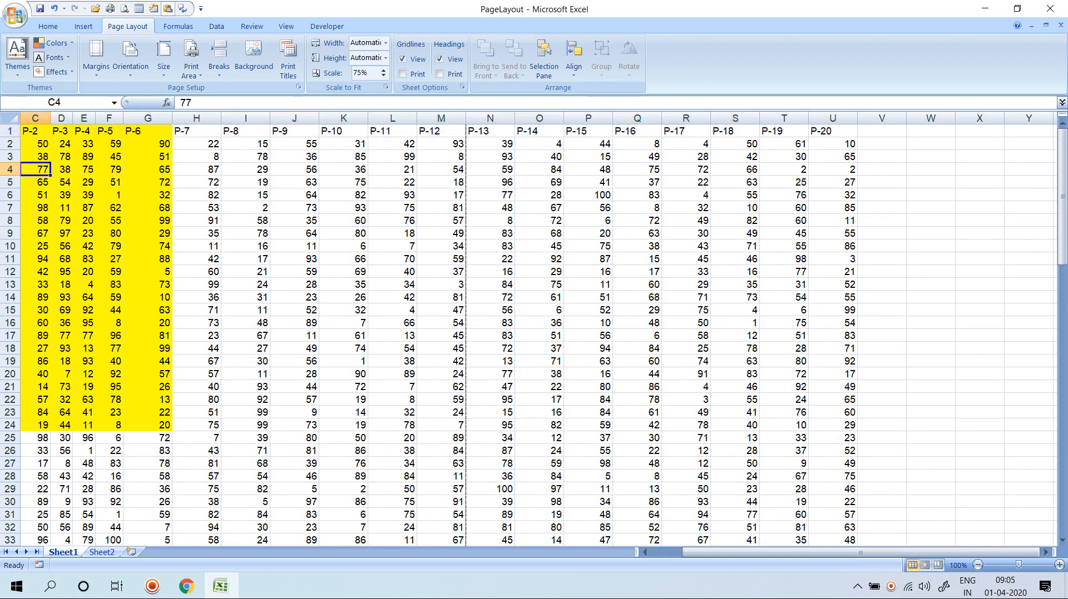
key("Left")
key("Left")
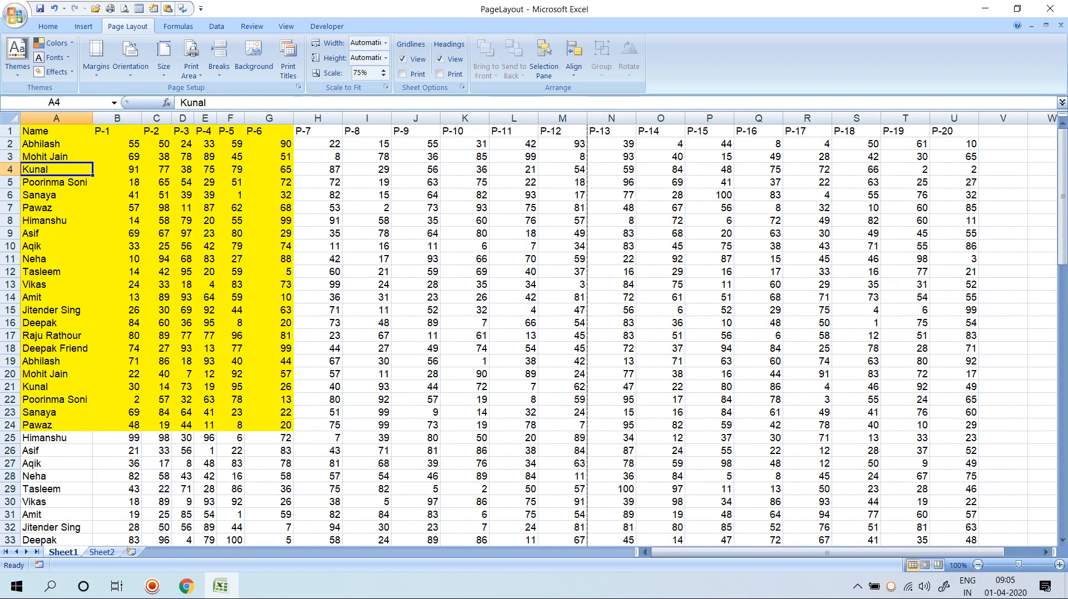
left_click_drag(56, 131, 117, 425)
left_click_drag(514, 131, 1043, 464)
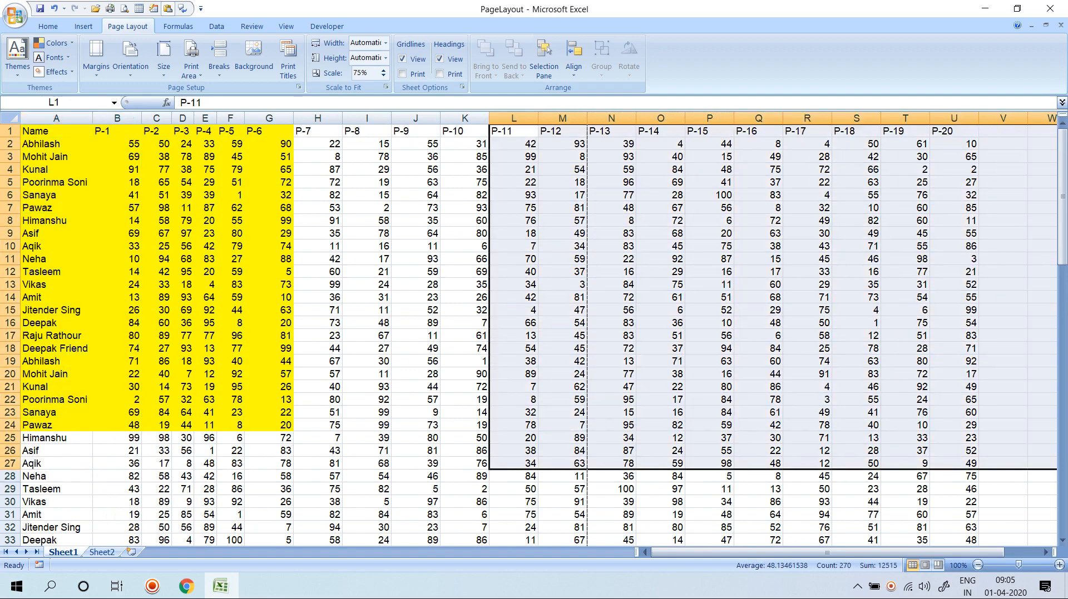
scroll(539, 335, "down", 6)
left_click_drag(56, 233, 56, 438)
scroll(56, 438, "down", 4)
left_click_drag(57, 336, 56, 451)
left_click_drag(759, 425, 758, 527)
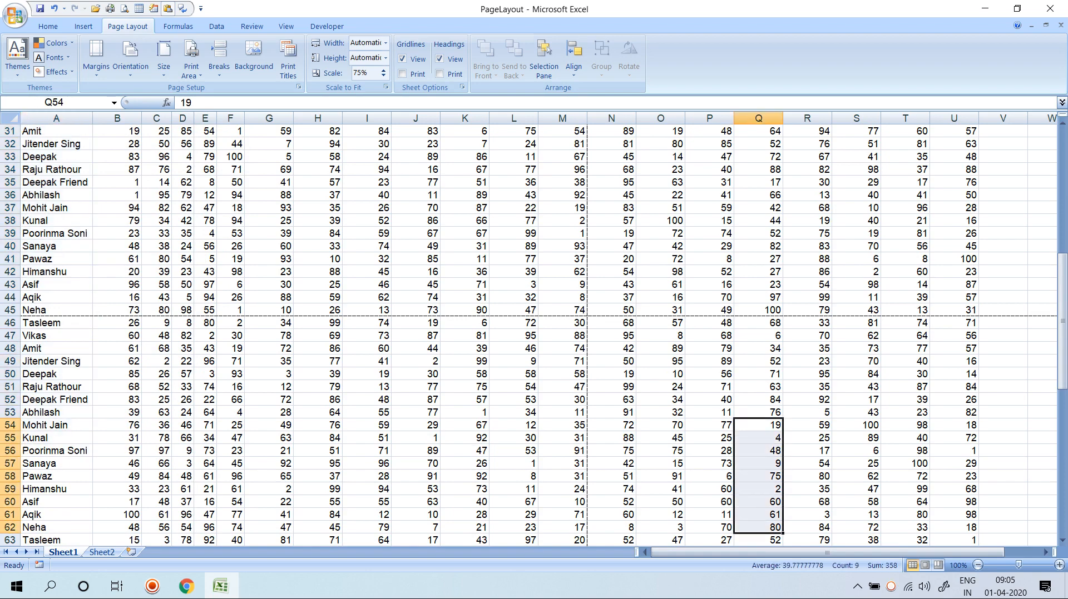
scroll(533, 334, "up", 10)
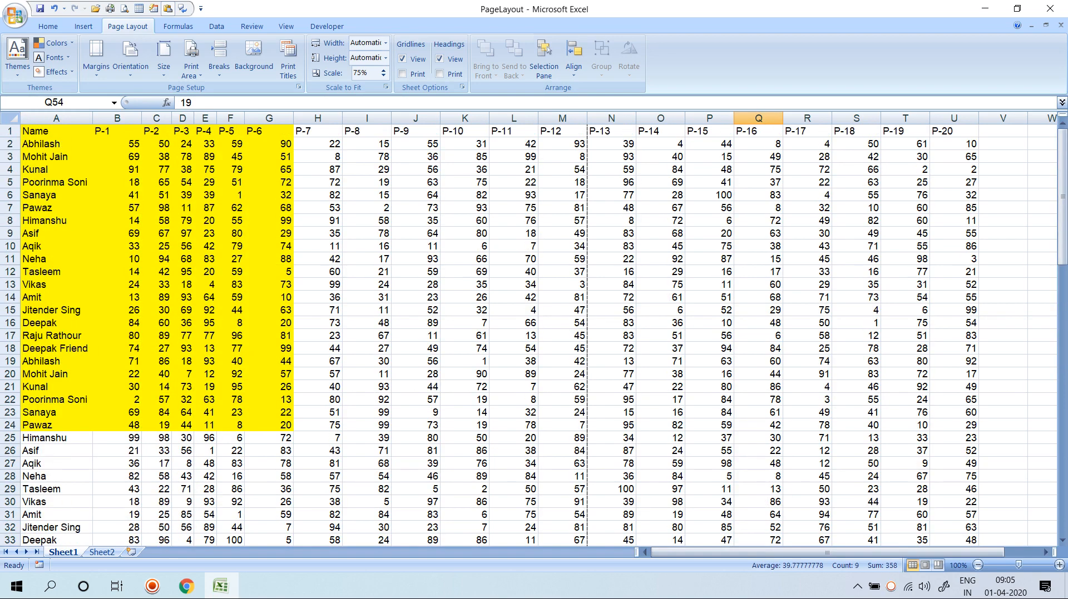
Select cell I10, then open and close Print Preview.
left_click(366, 247)
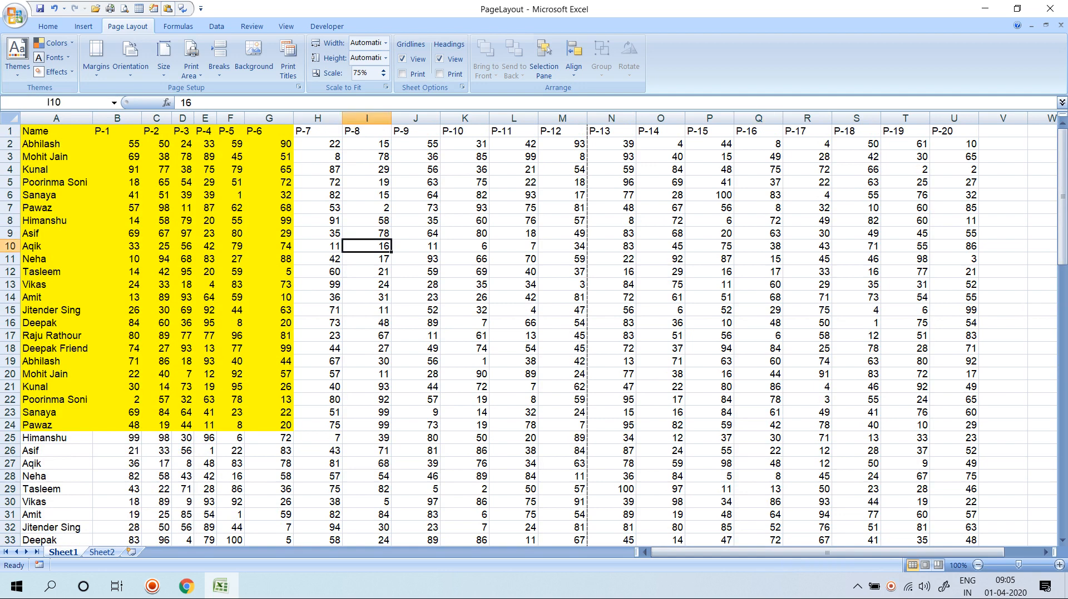
key("ctrl+F2")
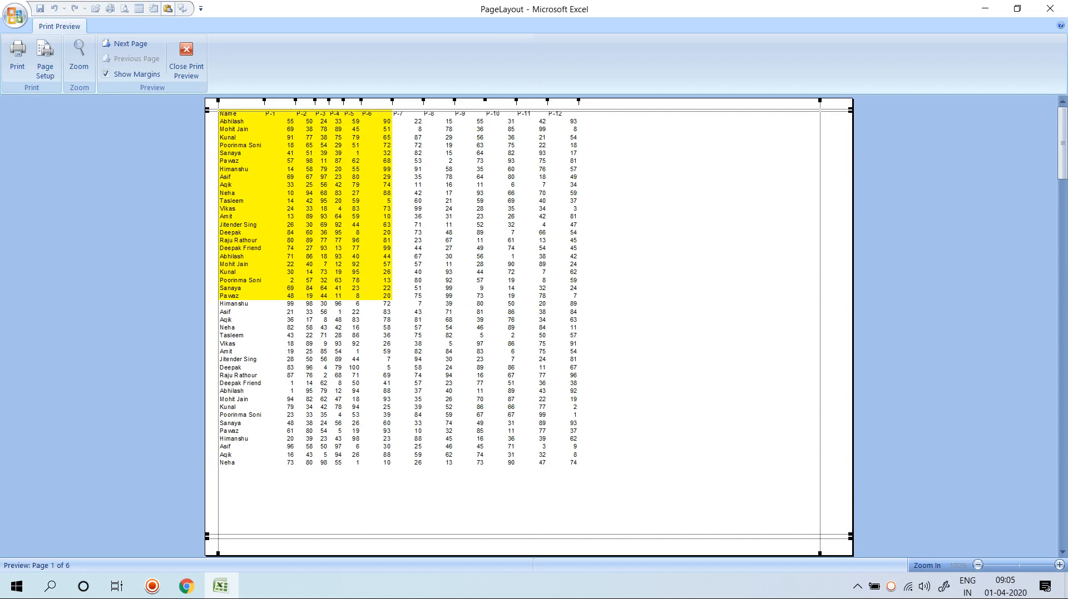
key("Escape")
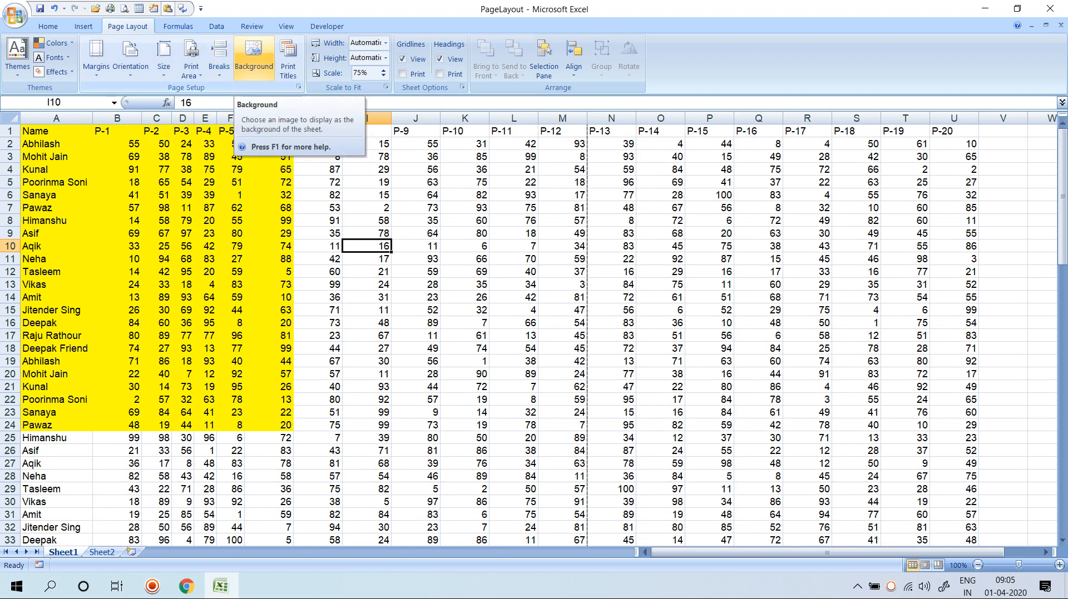
Set the Desktop 'images' picture as the sheet background and check it in Print Preview.
left_click(254, 55)
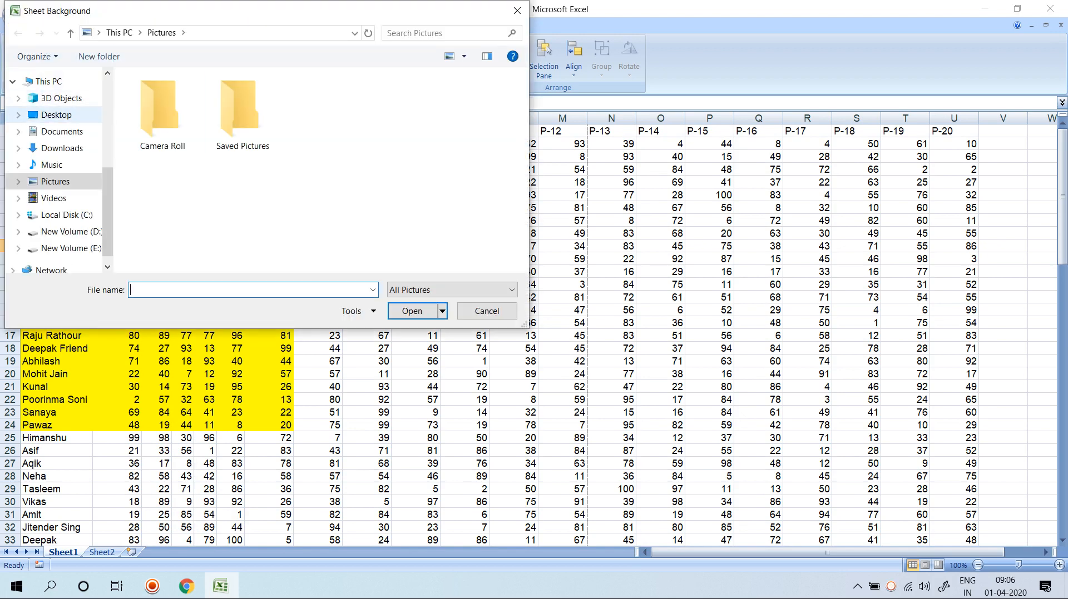
left_click(55, 115)
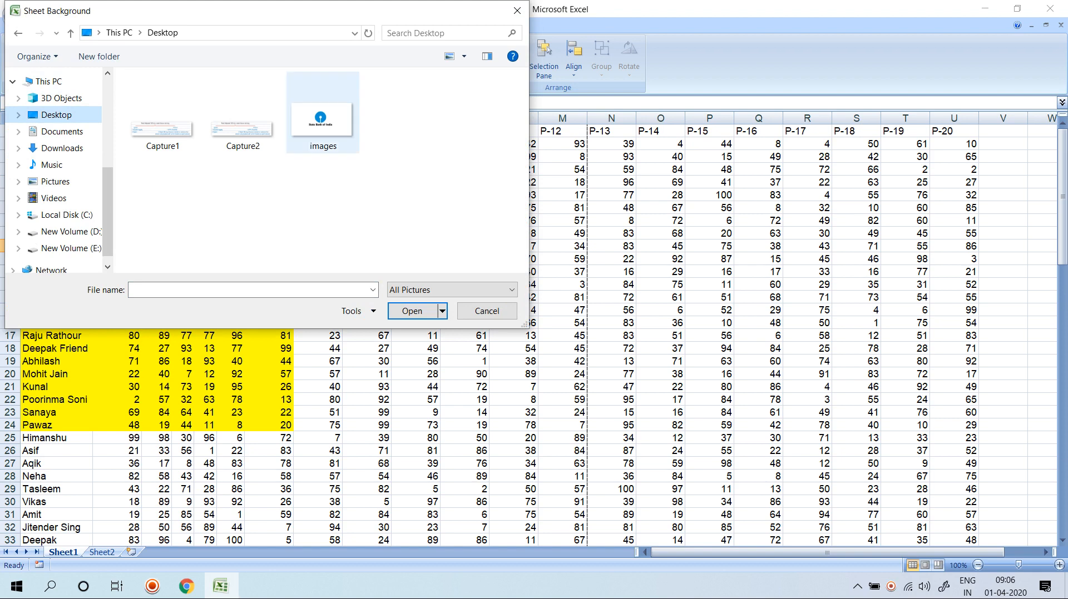
double_click(322, 120)
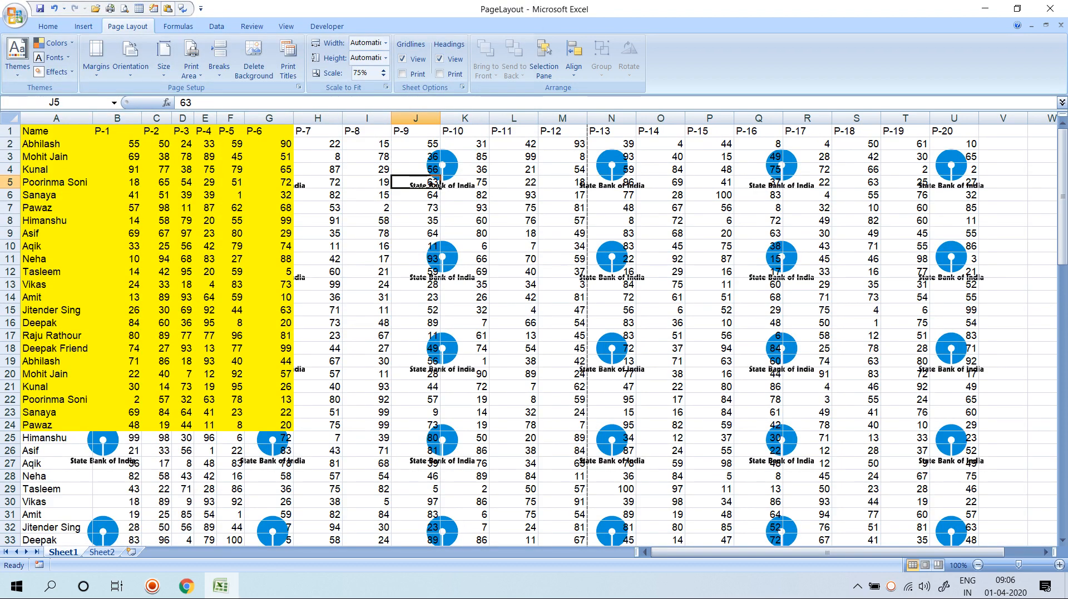
key("ctrl+F2")
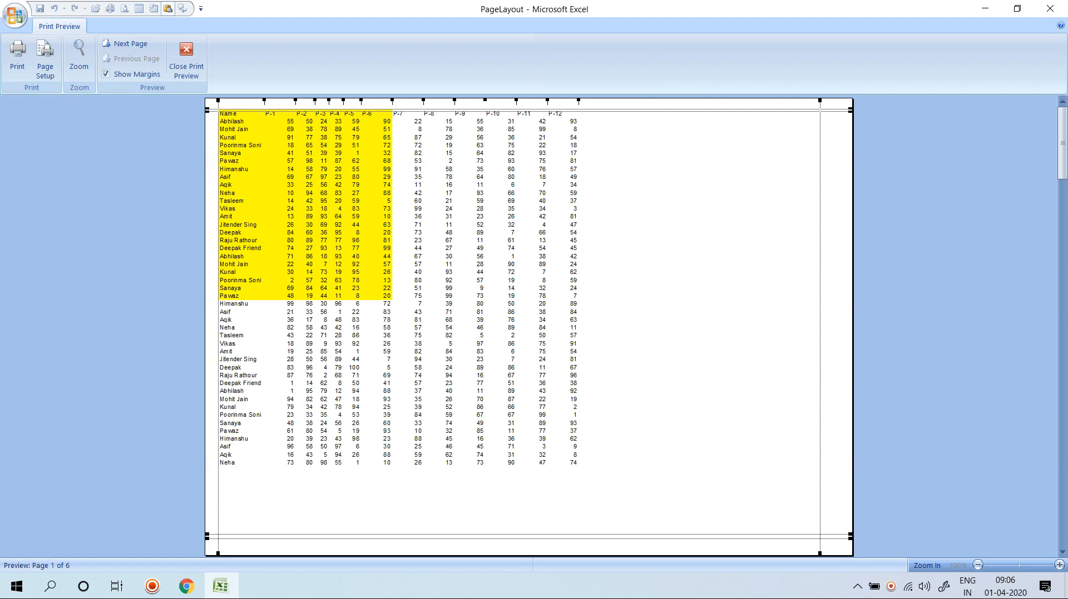
Close the preview and delete the sheet background image.
key("Escape")
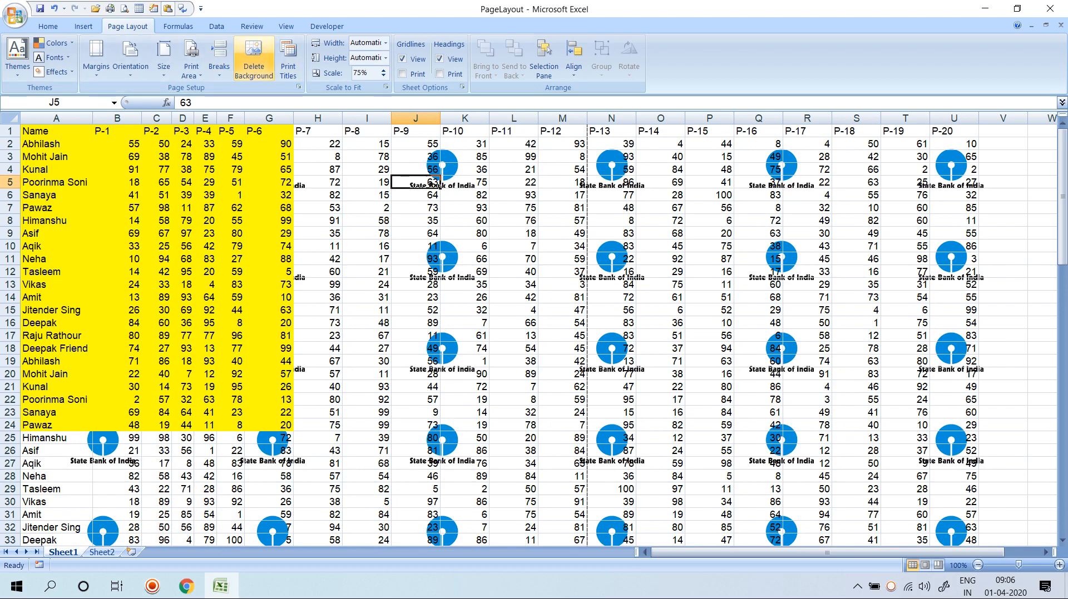
left_click(253, 58)
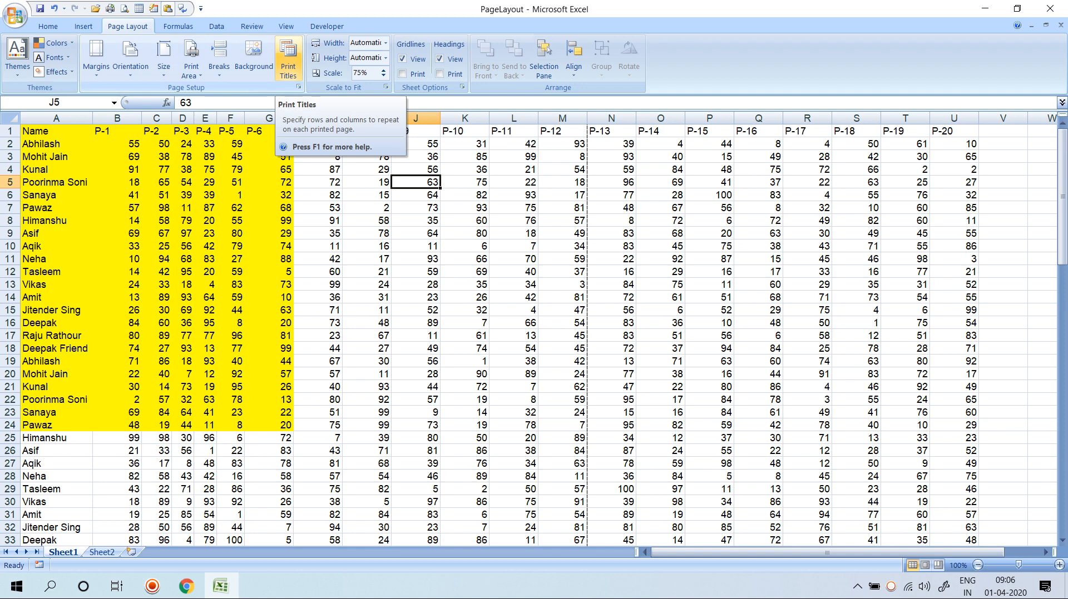
Review Page Setup and page orientation without changes, previewing the sheet twice.
left_click(288, 61)
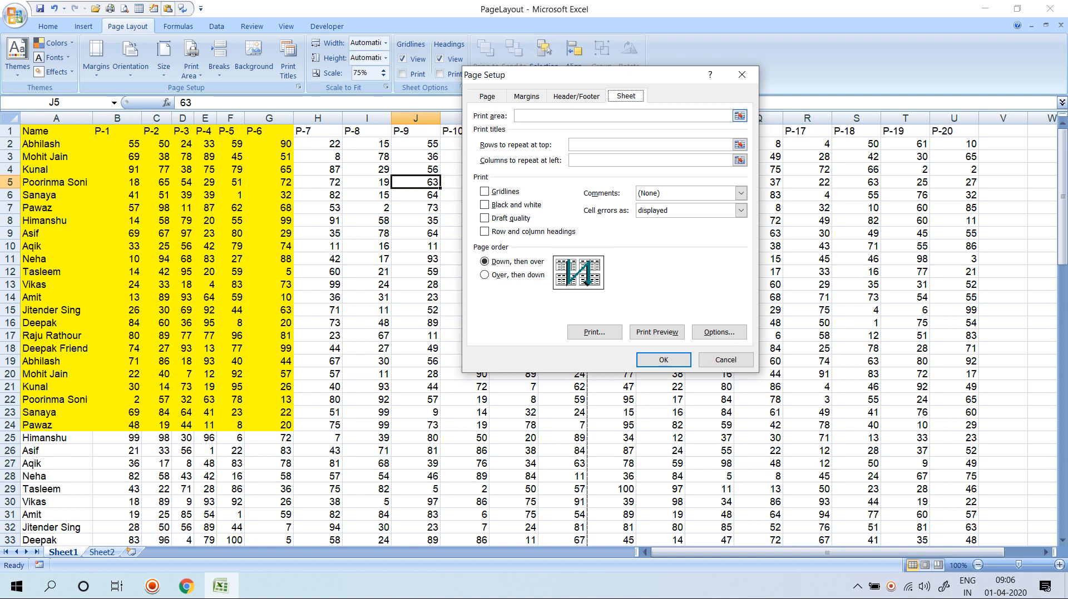
key("Escape")
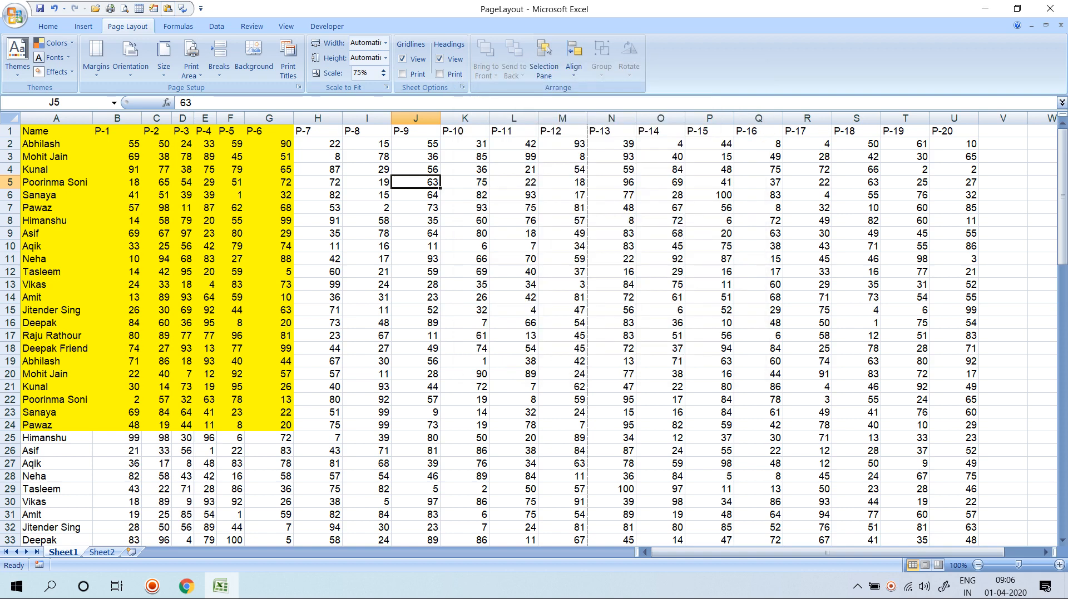
key("ctrl+F2")
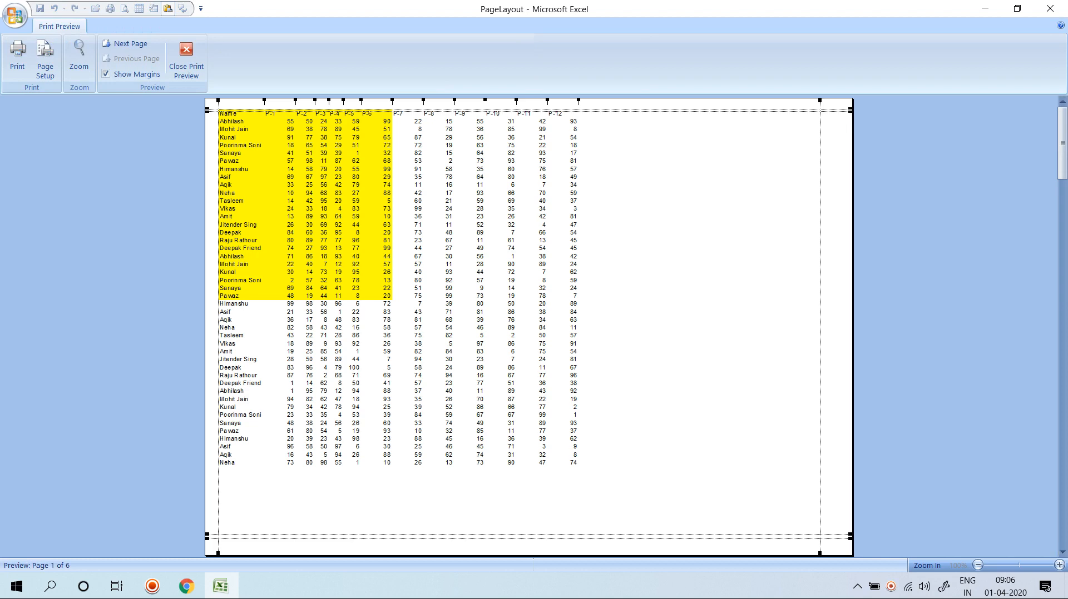
left_click(186, 59)
left_click(131, 59)
left_click(148, 97)
left_click(156, 170)
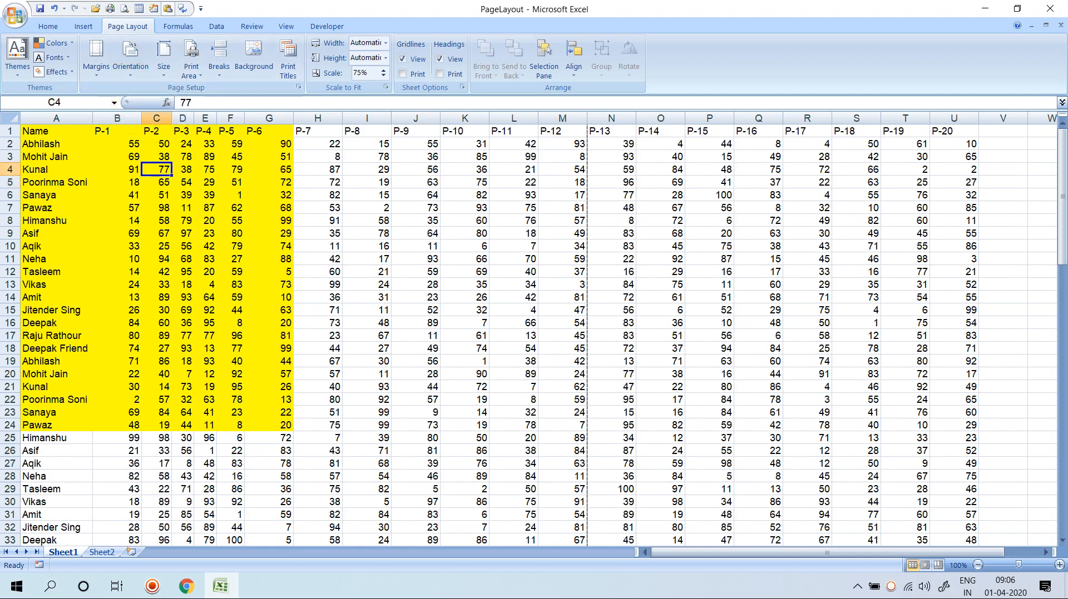
key("ctrl+F2")
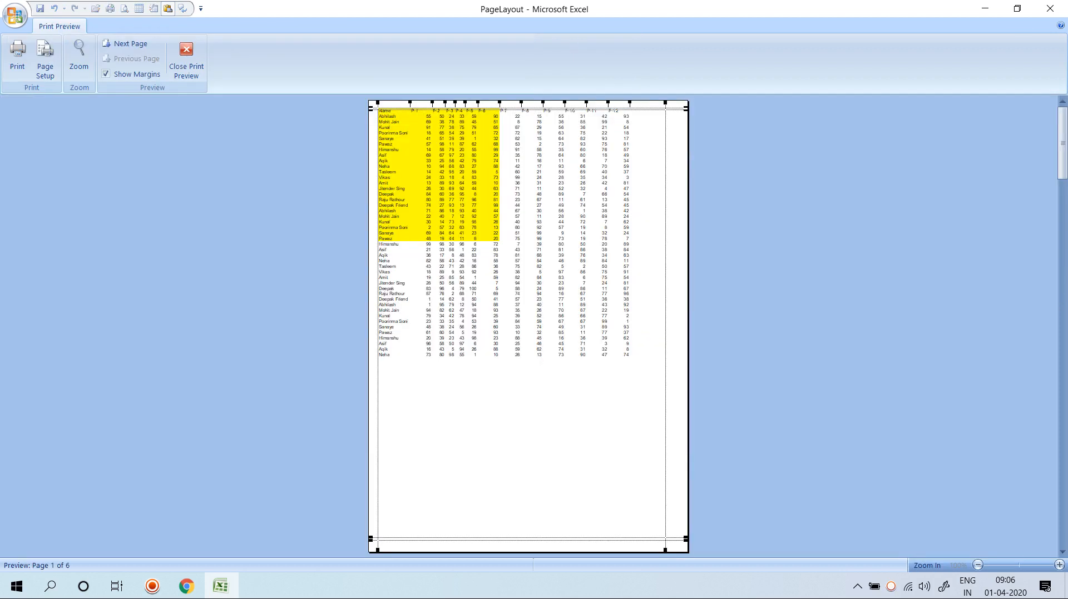
left_click(186, 59)
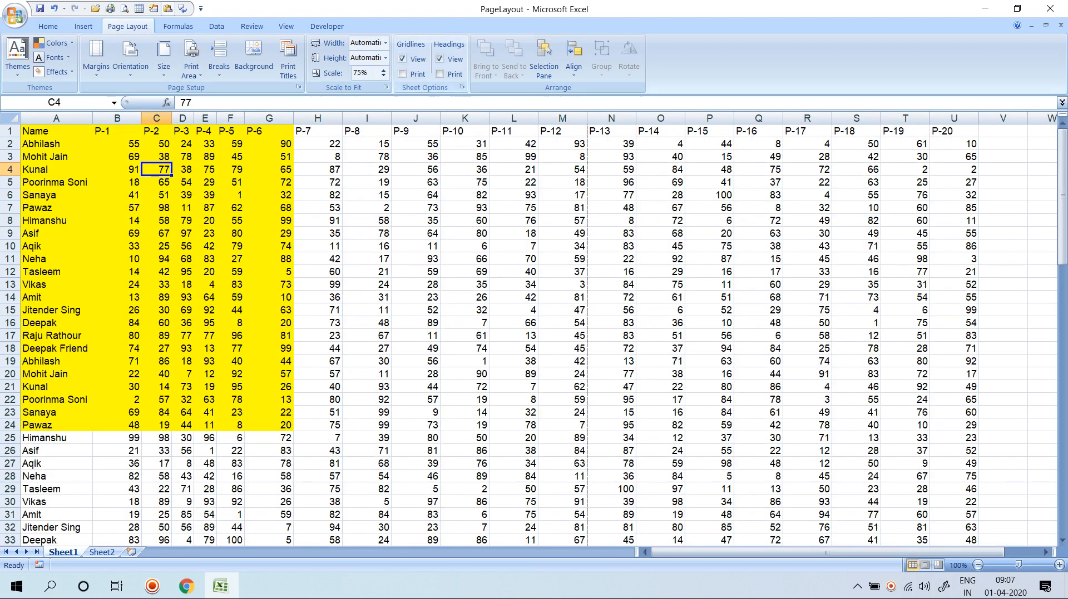
Set the print scale to 100%, preview zoomed in through page 2, then close.
left_click(361, 73)
type("100")
key("Return")
key("ctrl+F2")
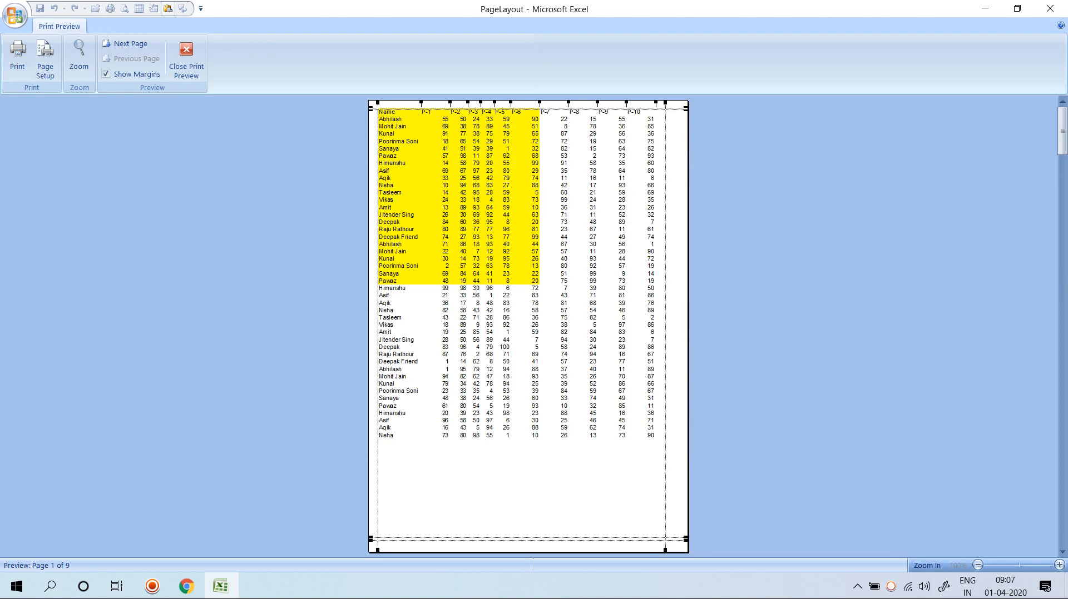
left_click(79, 58)
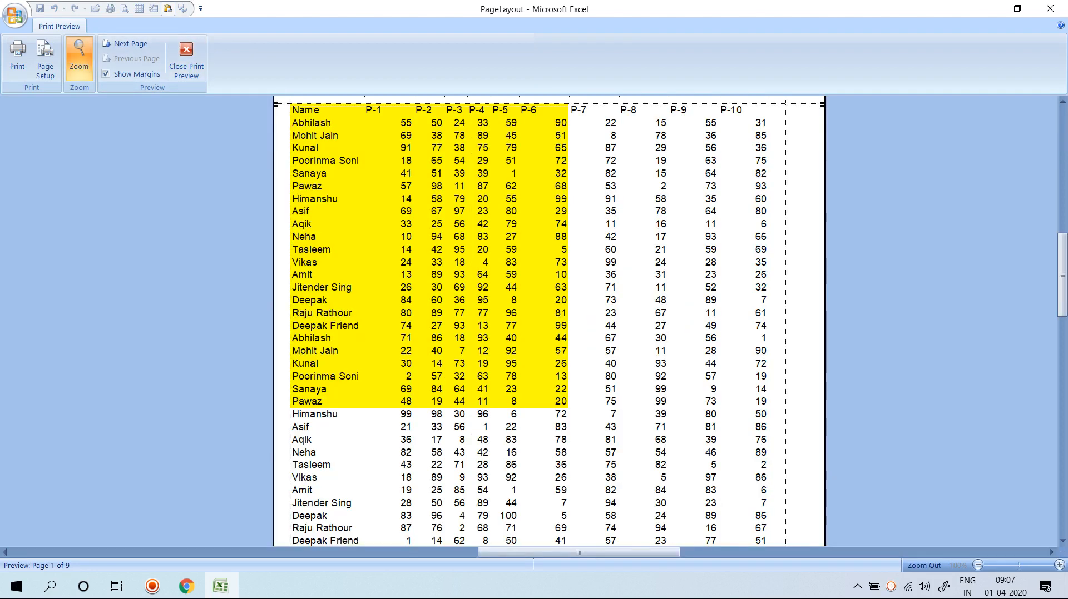
scroll(529, 321, "down", 5)
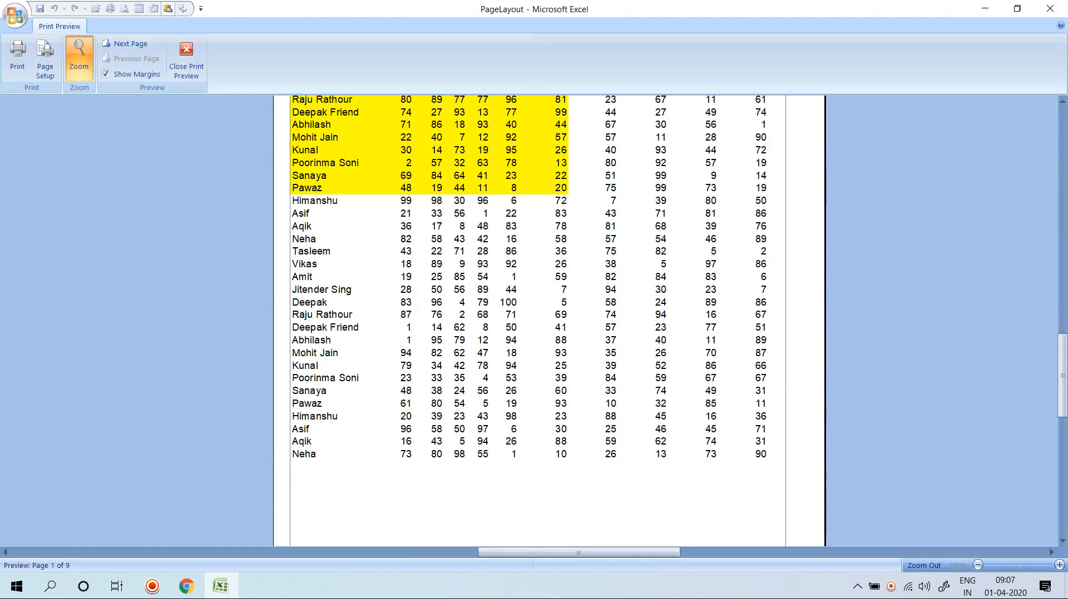
left_click(129, 43)
scroll(528, 321, "up", 8)
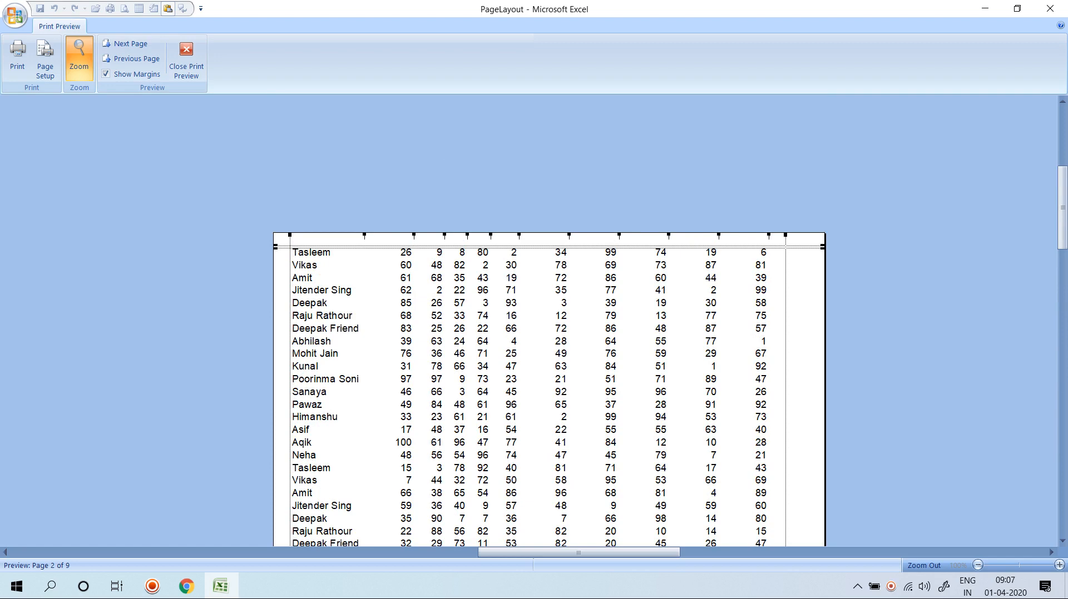
left_click(186, 59)
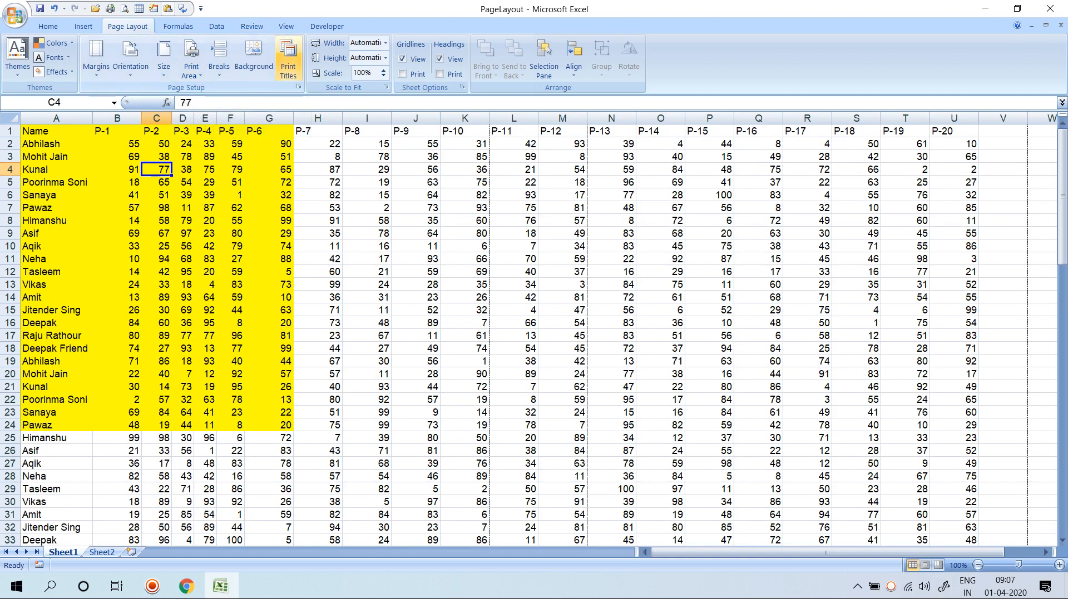
Set row 1 as the rows to repeat at top in Page Setup.
left_click(288, 64)
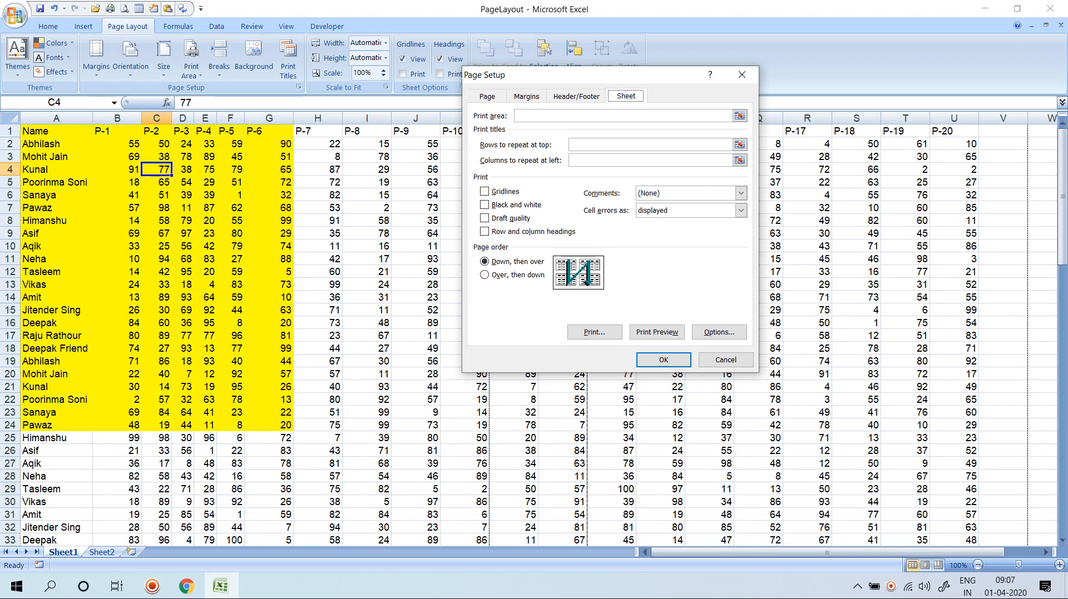
left_click(738, 145)
left_click(10, 130)
left_click(750, 90)
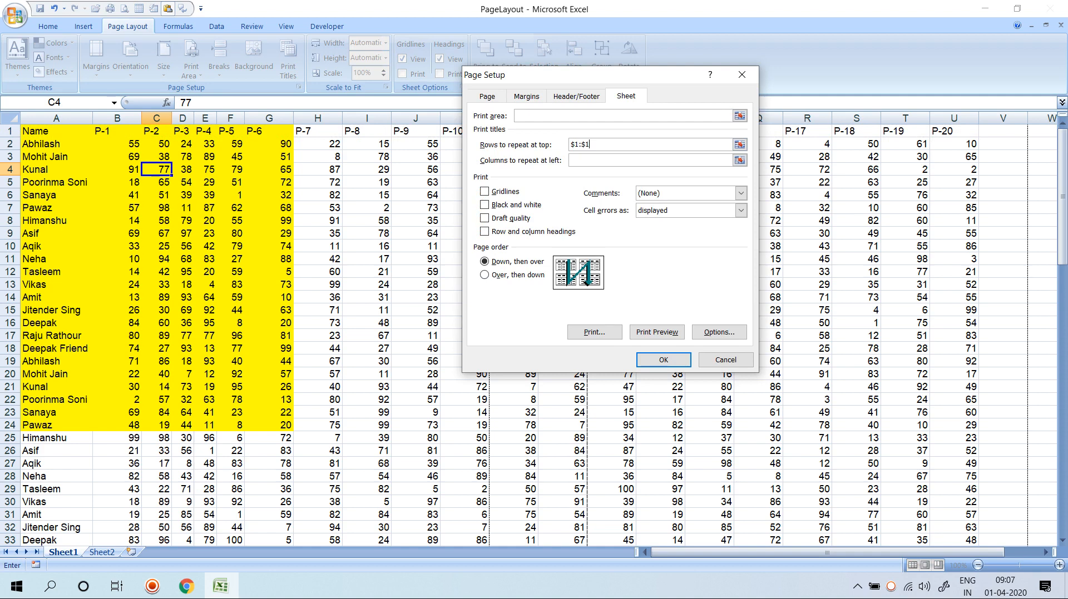
left_click(664, 360)
left_click(269, 246)
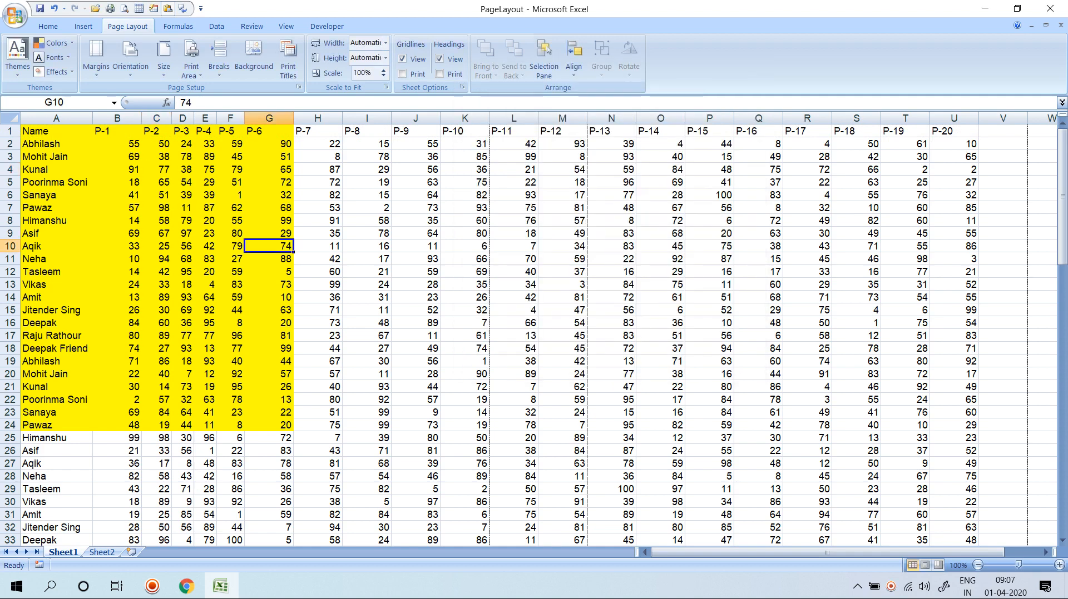
Preview pages 1 through 9 to confirm the repeated header row, then close the preview.
key("ctrl+F2")
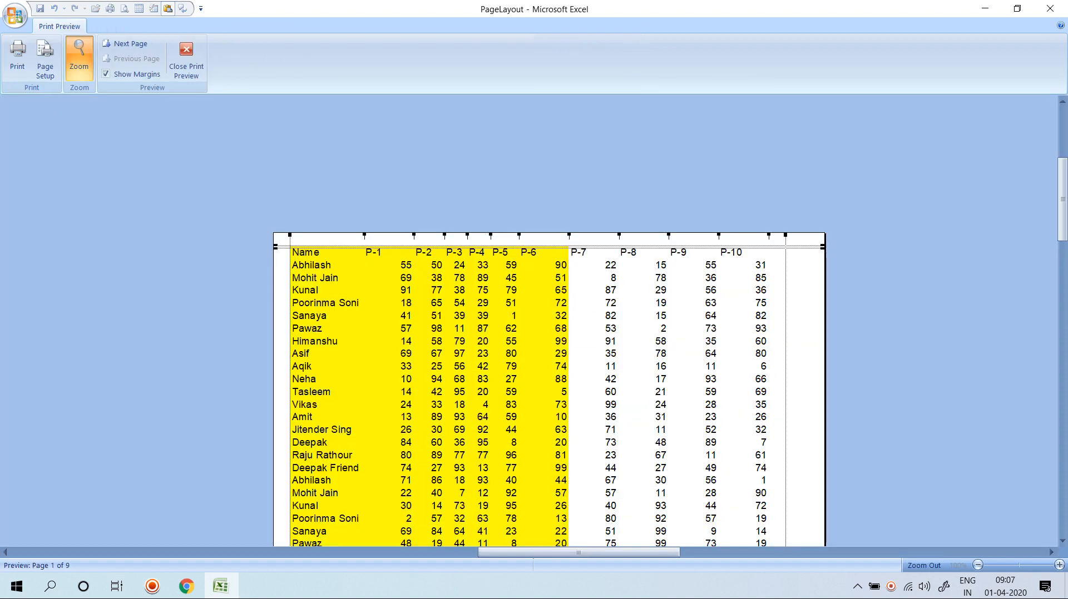
scroll(549, 321, "down", 10)
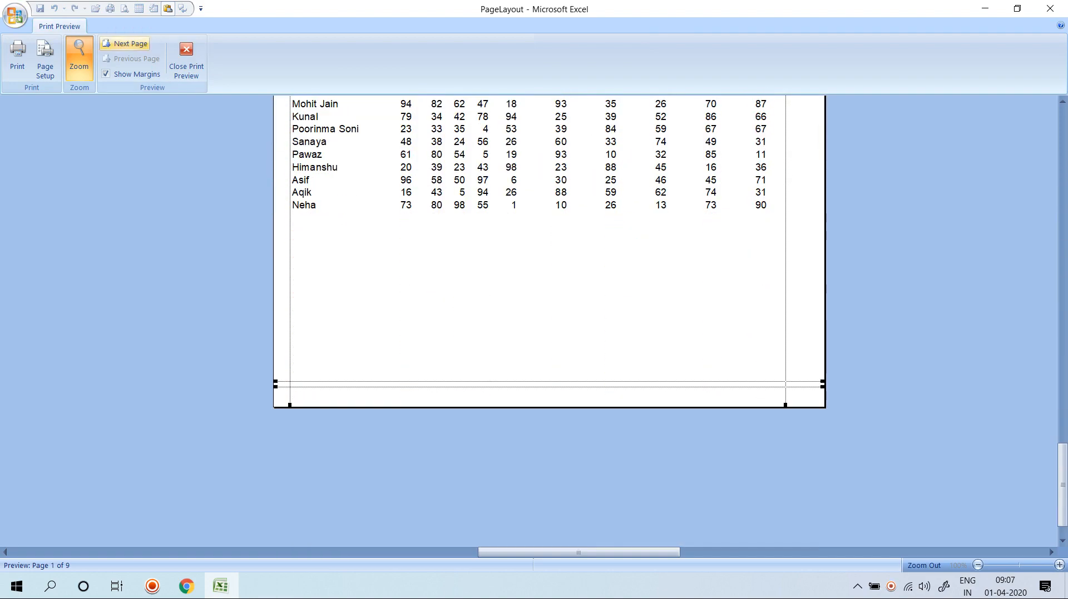
left_click(127, 44)
scroll(550, 321, "up", 8)
scroll(549, 321, "up", 3)
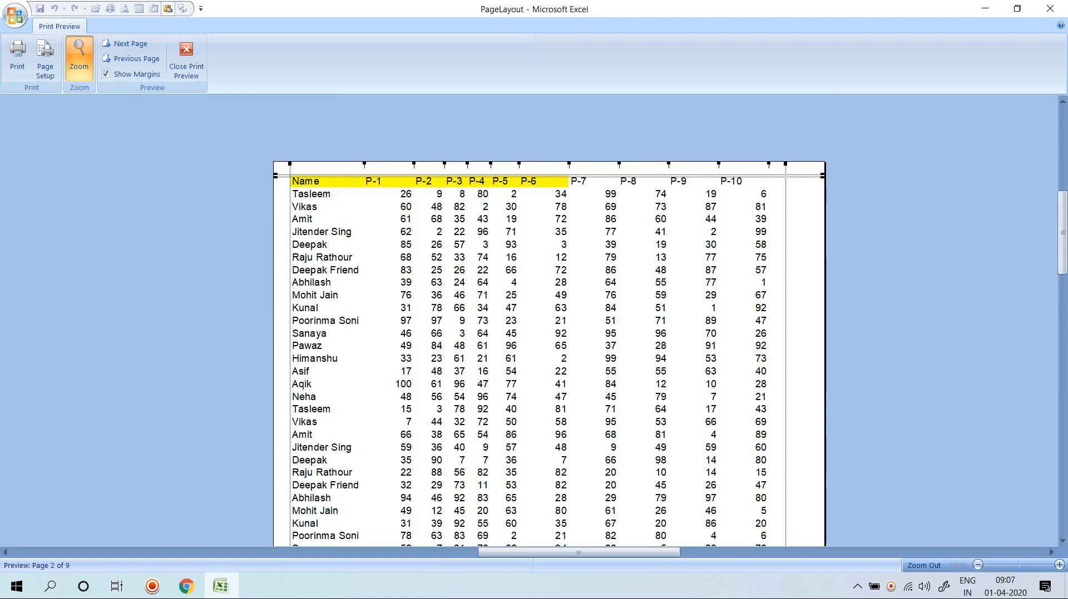
left_click(127, 44)
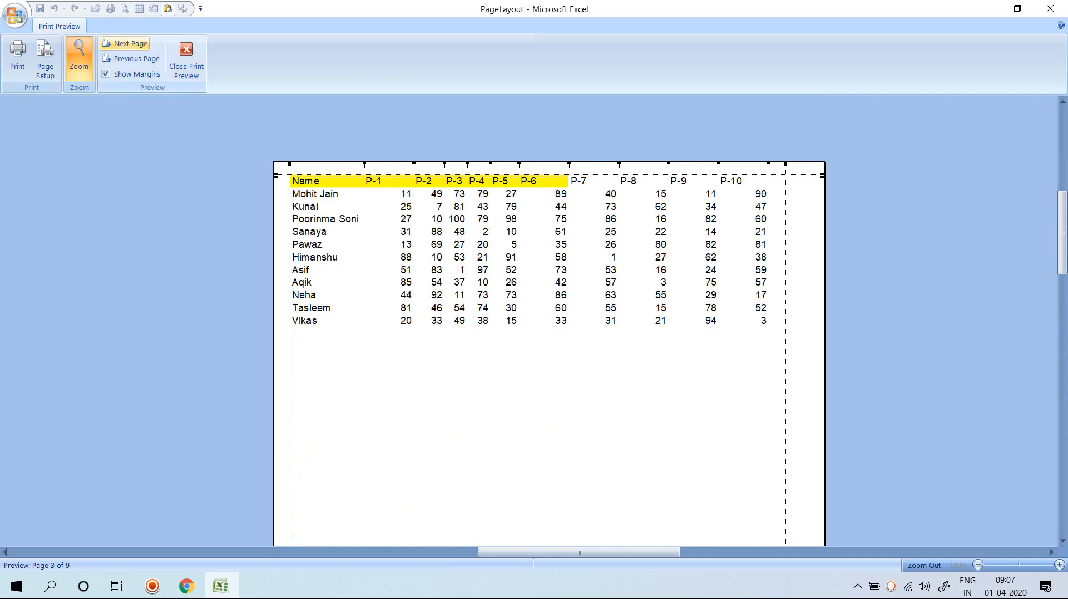
left_click(127, 44)
left_click(127, 44)
left_click(126, 44)
left_click(126, 44)
left_click(127, 44)
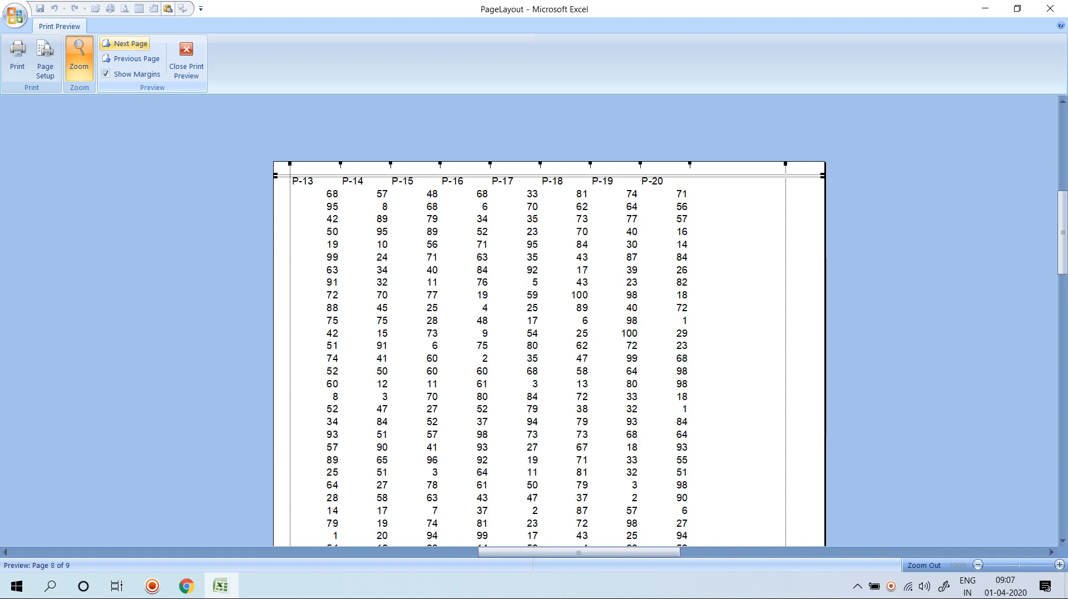
left_click(127, 44)
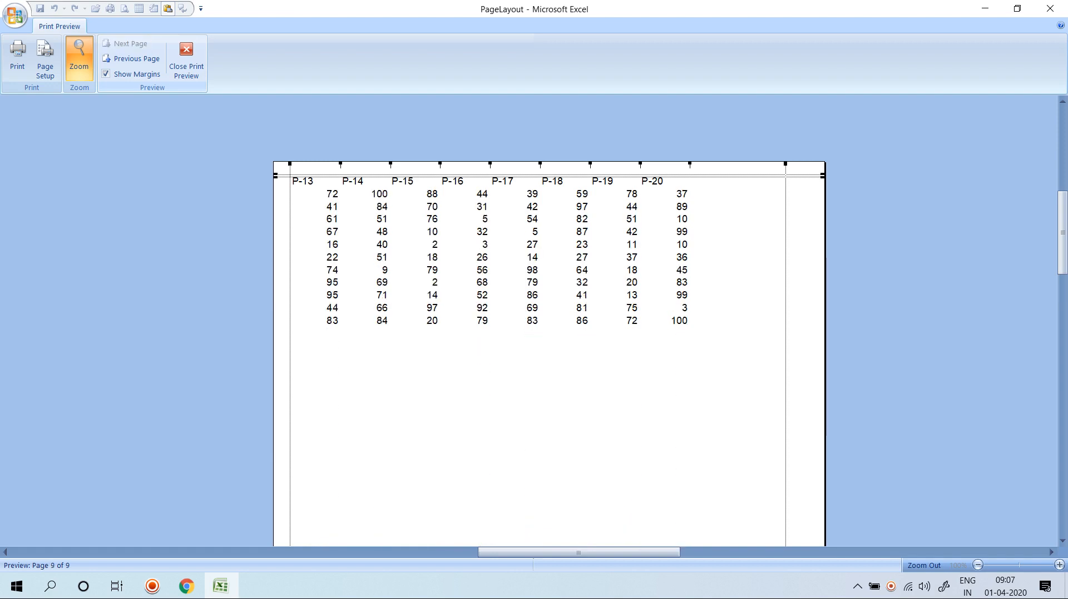
left_click(186, 61)
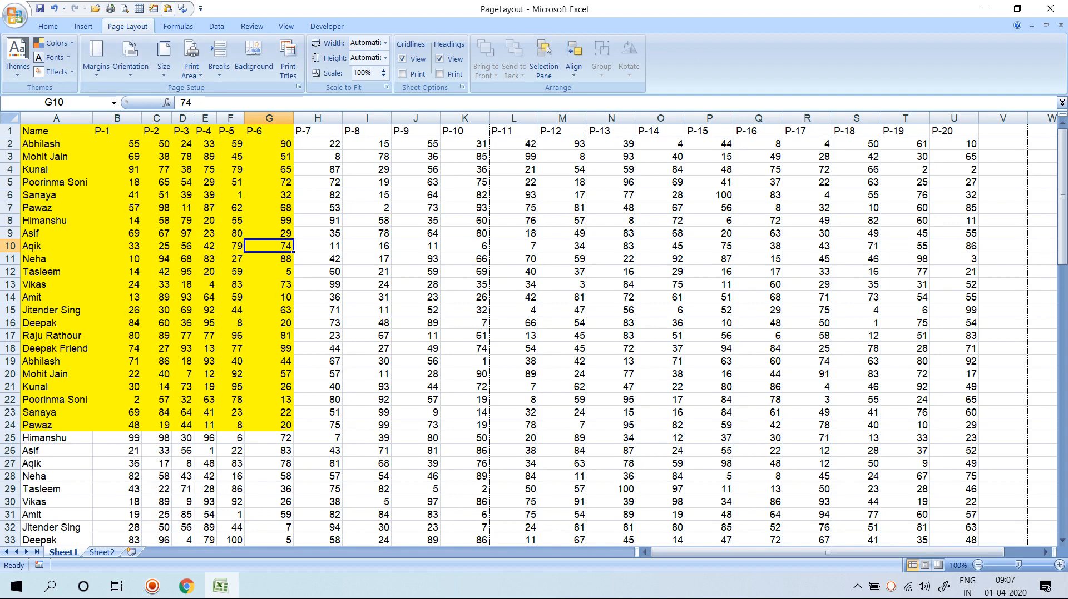
Set $A:$A as the columns to repeat at left, alongside row 1, in Print Titles.
left_click(611, 144)
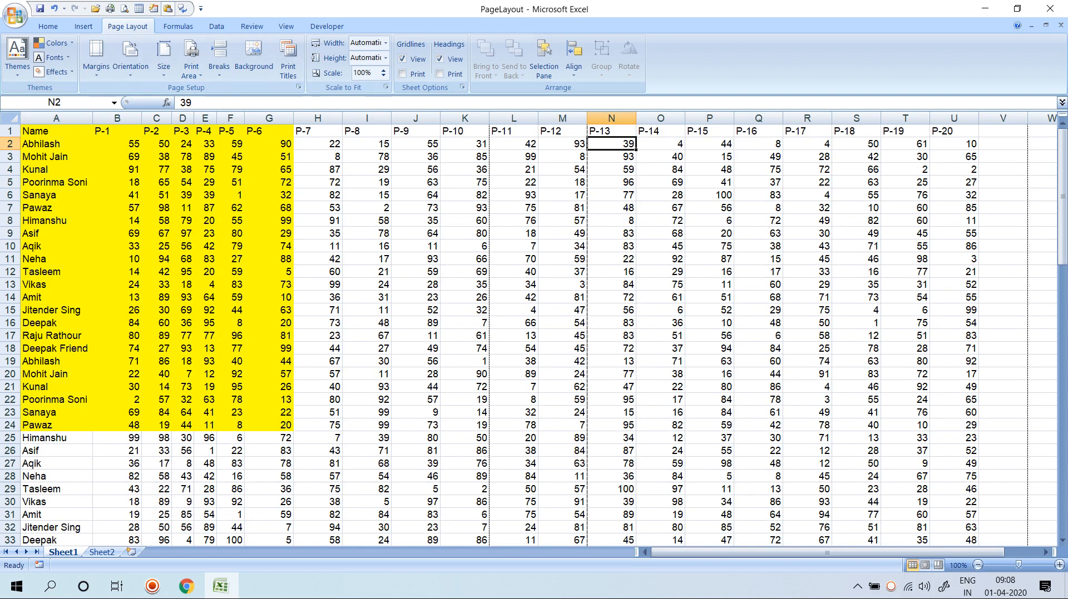
left_click(288, 61)
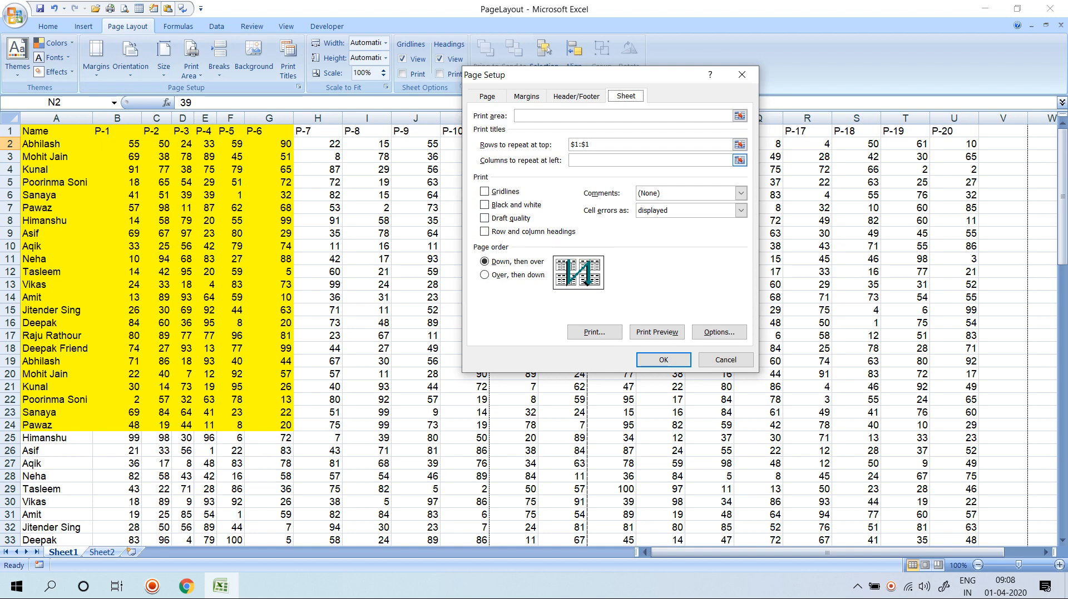
left_click(740, 160)
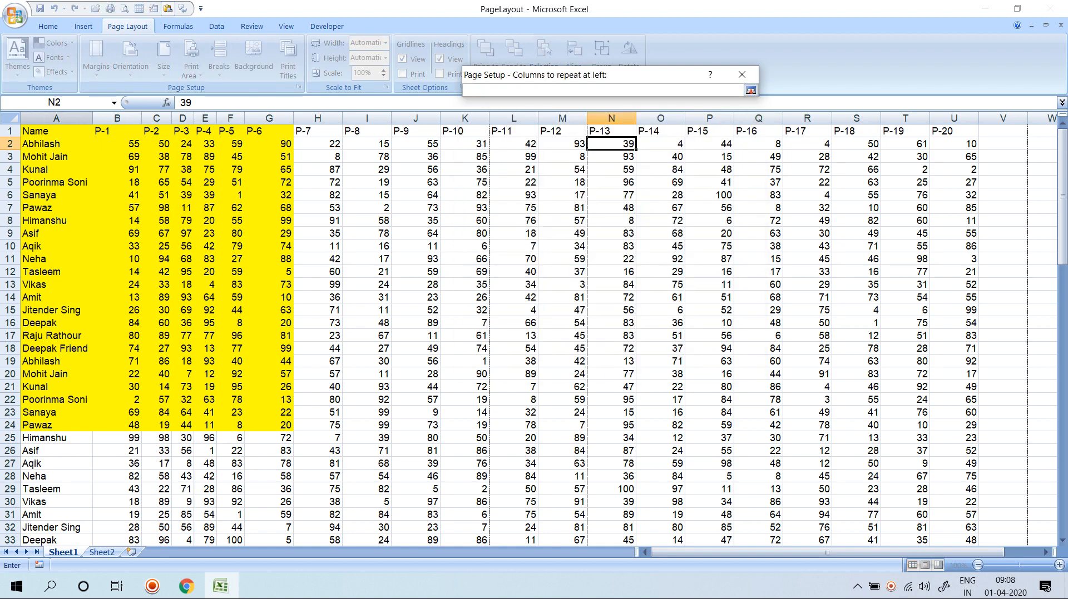
left_click(57, 118)
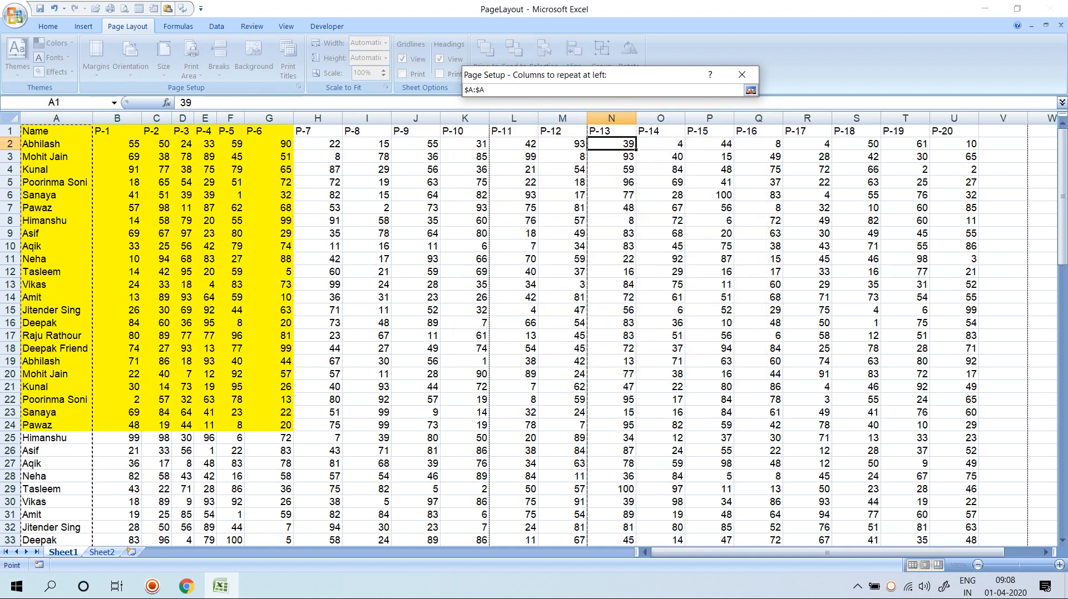
left_click(750, 90)
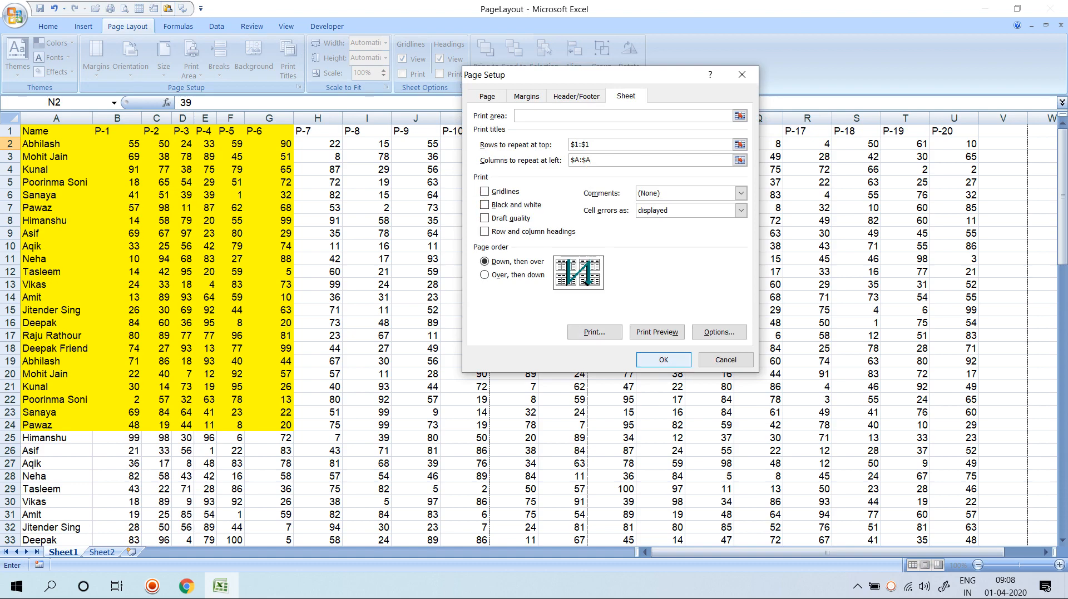
left_click(663, 359)
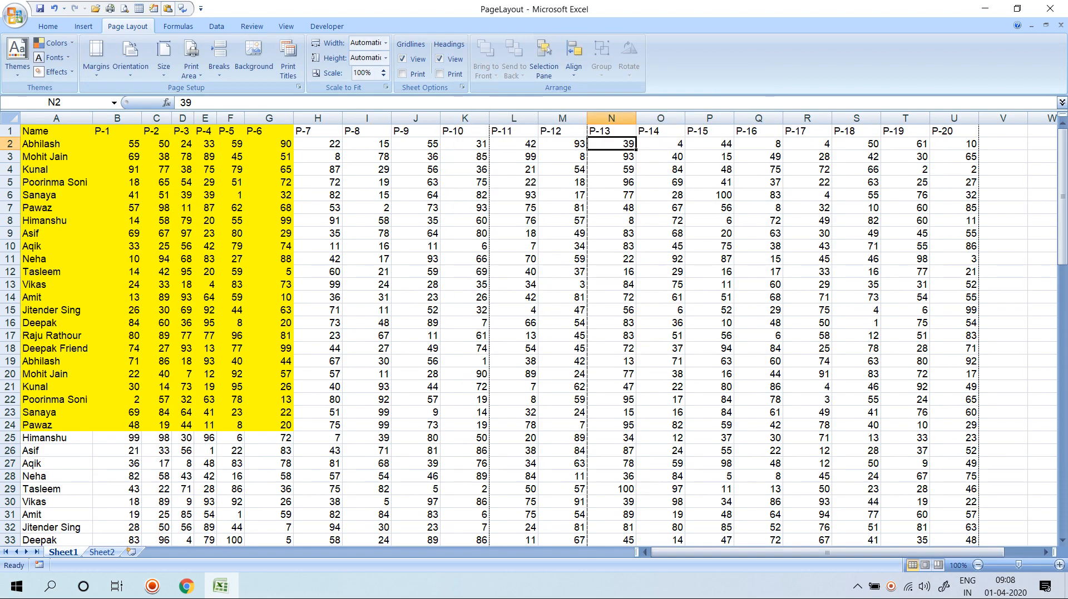
Check all 9 pages in Print Preview for repeated titles, then close the preview.
key("ctrl+F2")
scroll(549, 321, "down", 10)
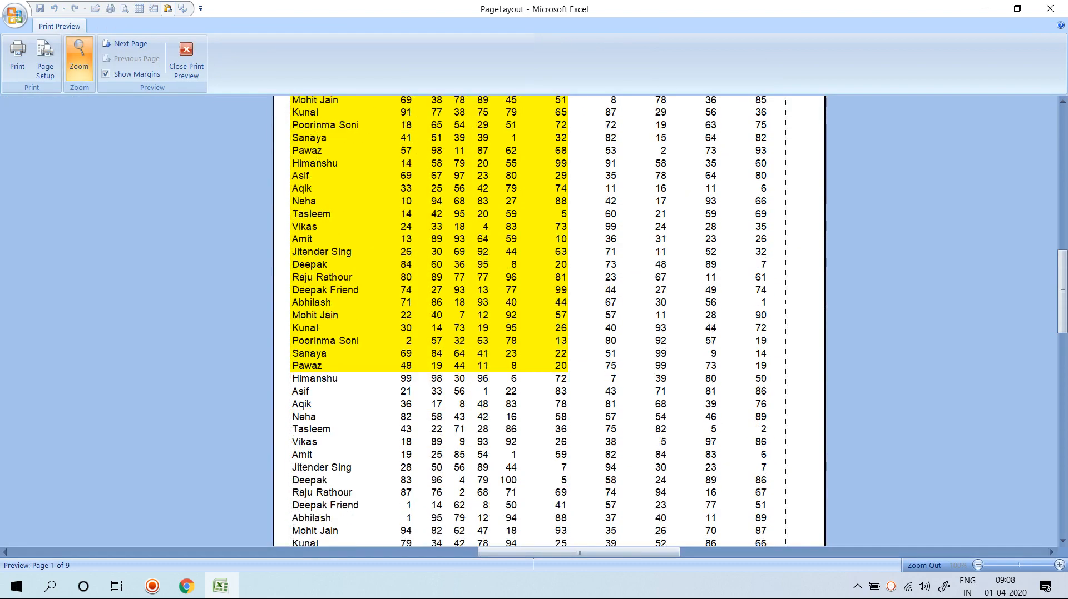
scroll(549, 320, "up", 6)
scroll(550, 321, "up", 5)
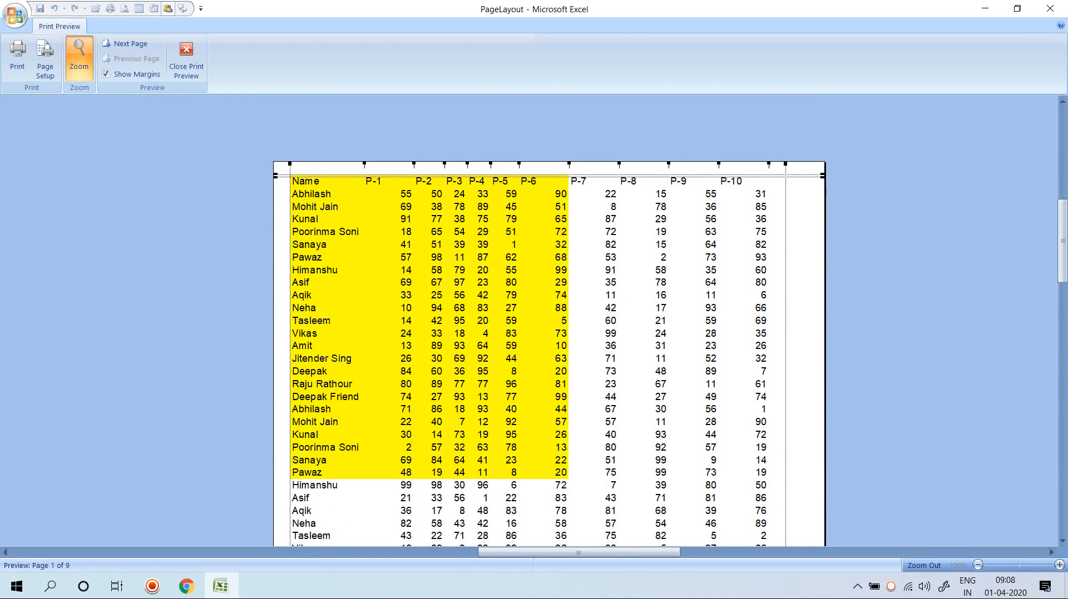
left_click(127, 43)
left_click(126, 44)
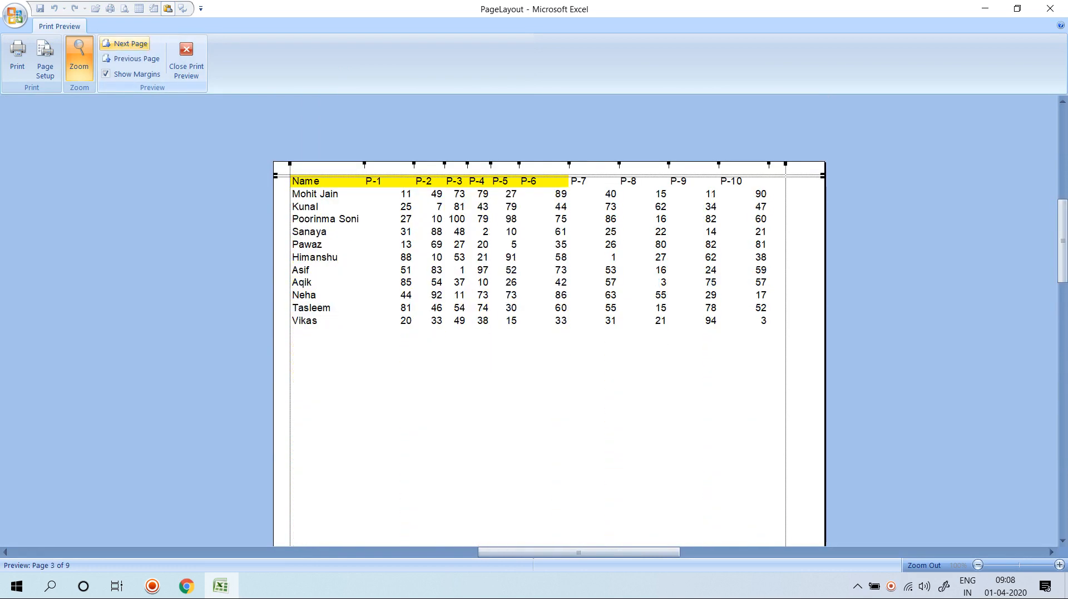
left_click(127, 44)
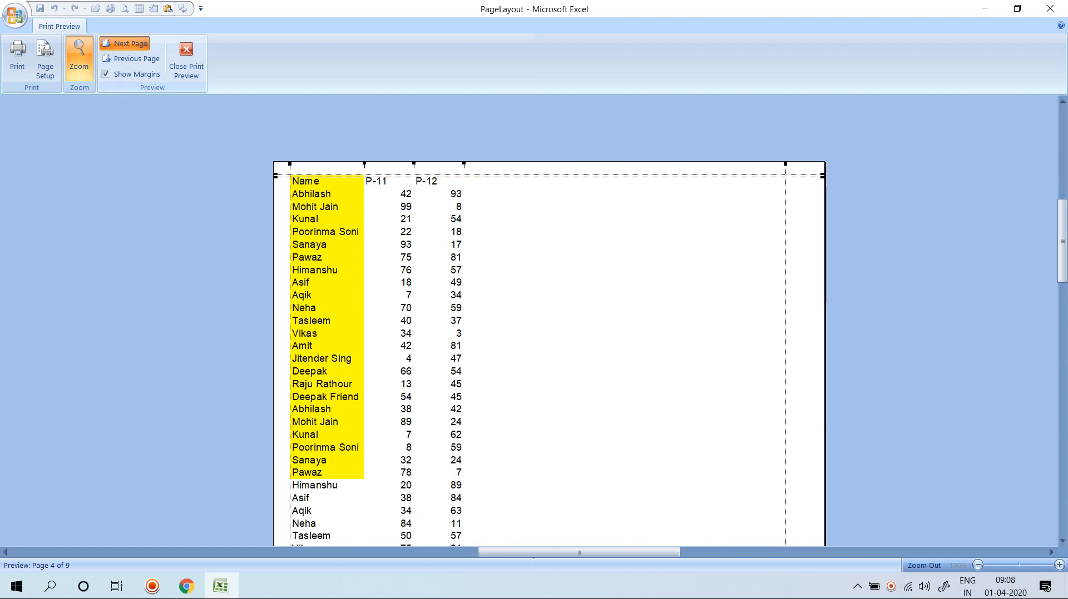
left_click(127, 43)
left_click(127, 44)
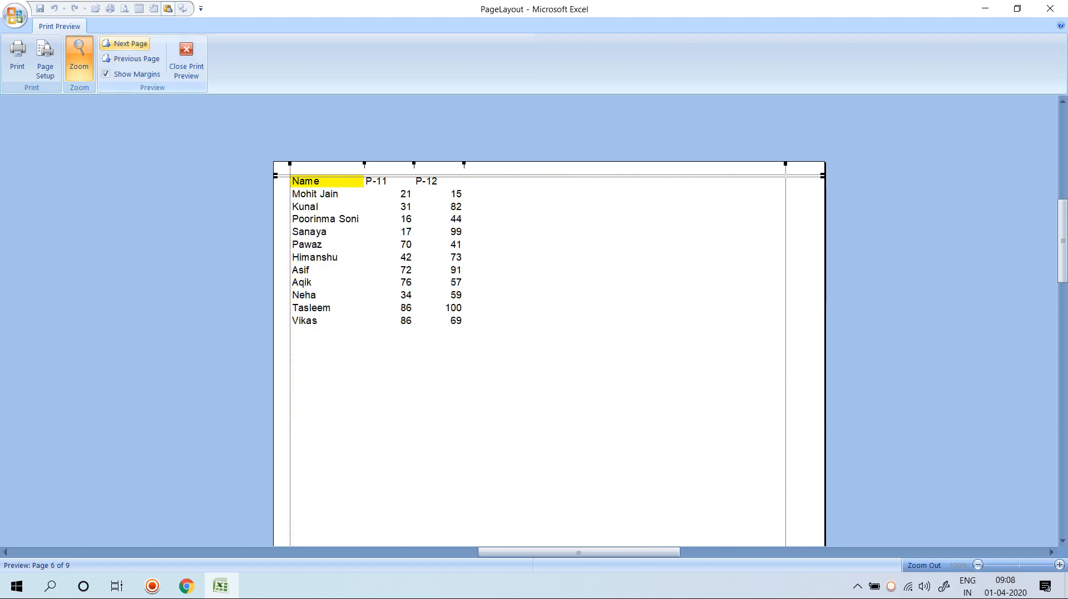
left_click(127, 44)
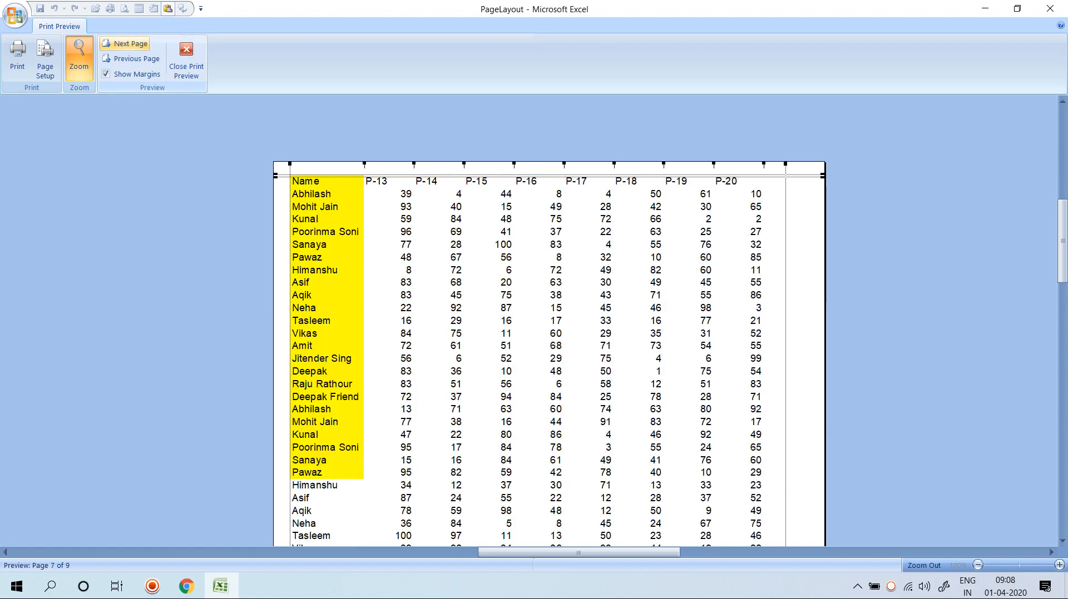
left_click(127, 43)
left_click(127, 43)
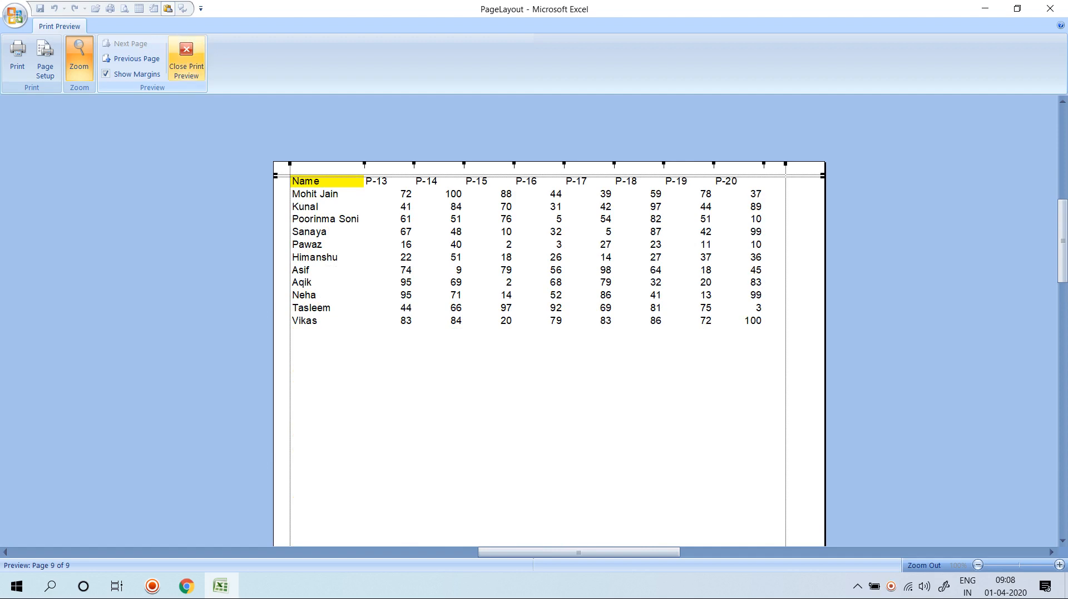
left_click(187, 59)
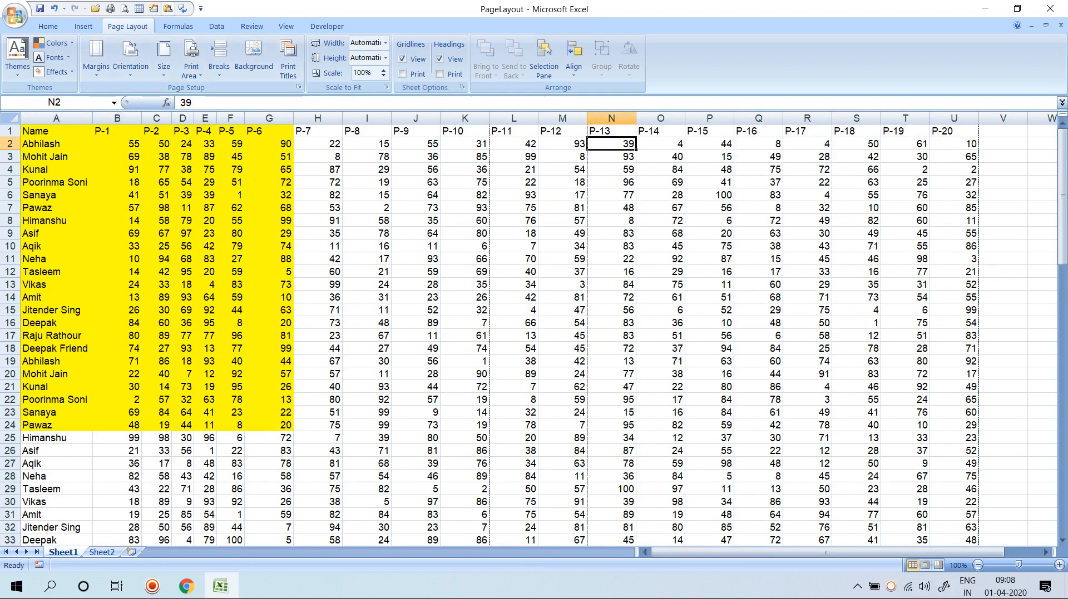
Recheck that Print Titles has rows $1:$1 and columns $A:$A, then close Page Setup.
left_click(10, 130)
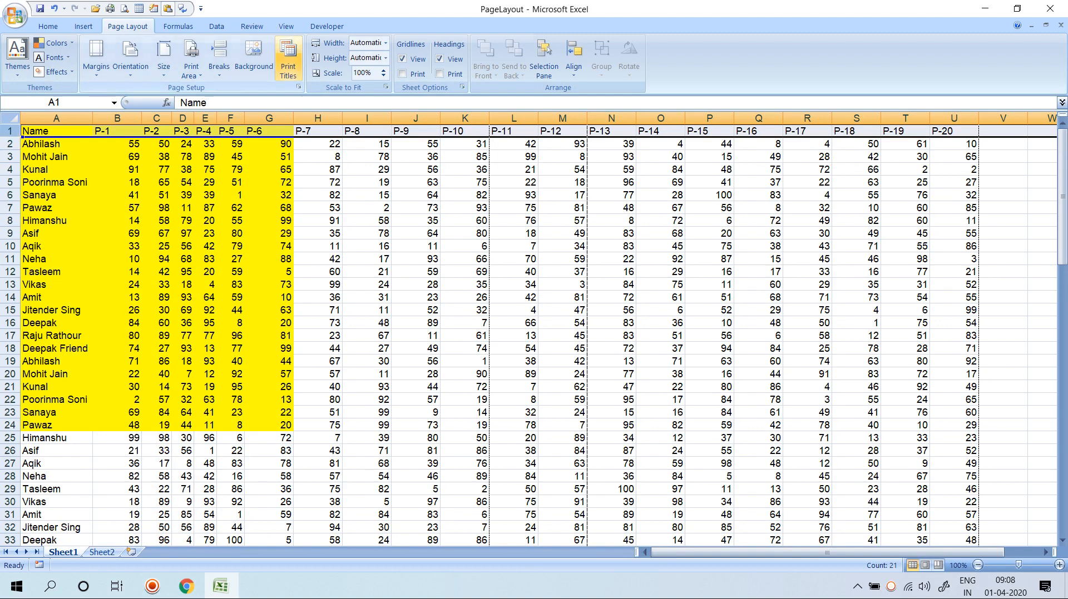
left_click(288, 59)
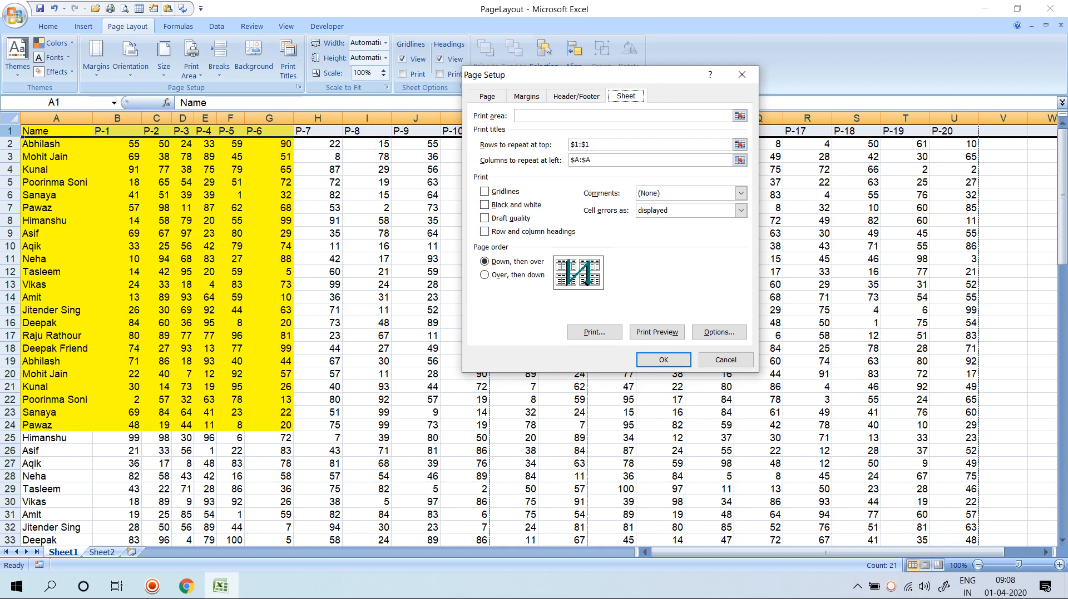
left_click(623, 115)
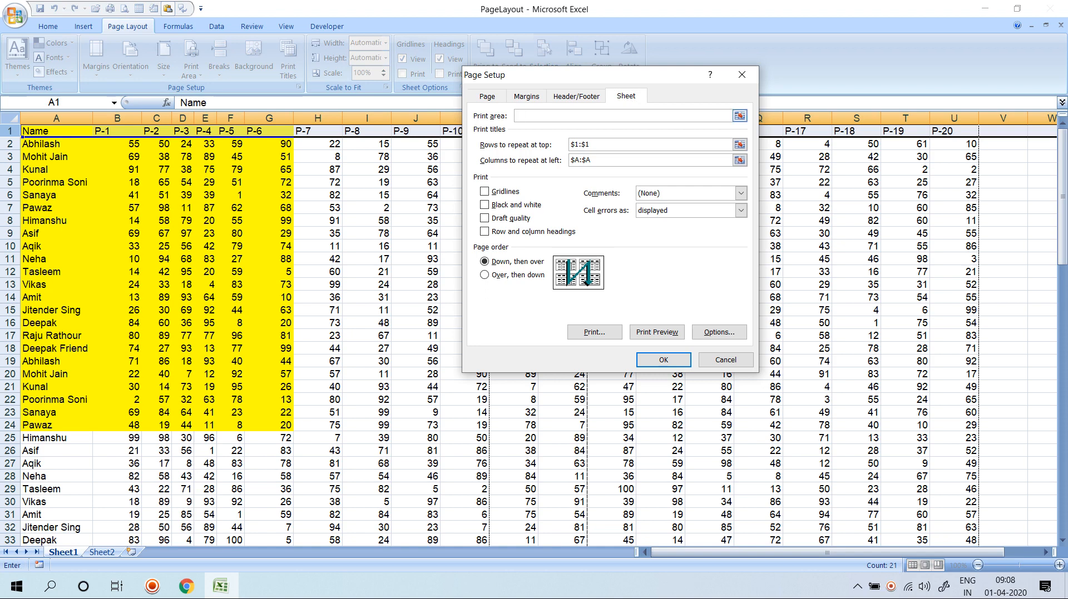
left_click(741, 74)
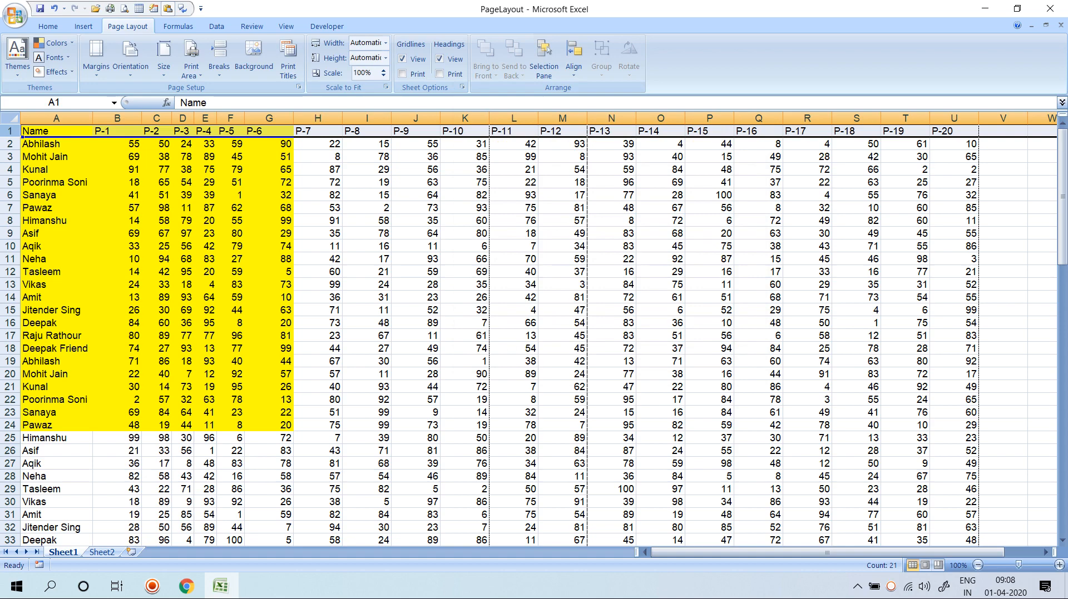
Preview the printout again with Ctrl+F2 and close the preview.
left_click(270, 260)
key("ctrl+F2")
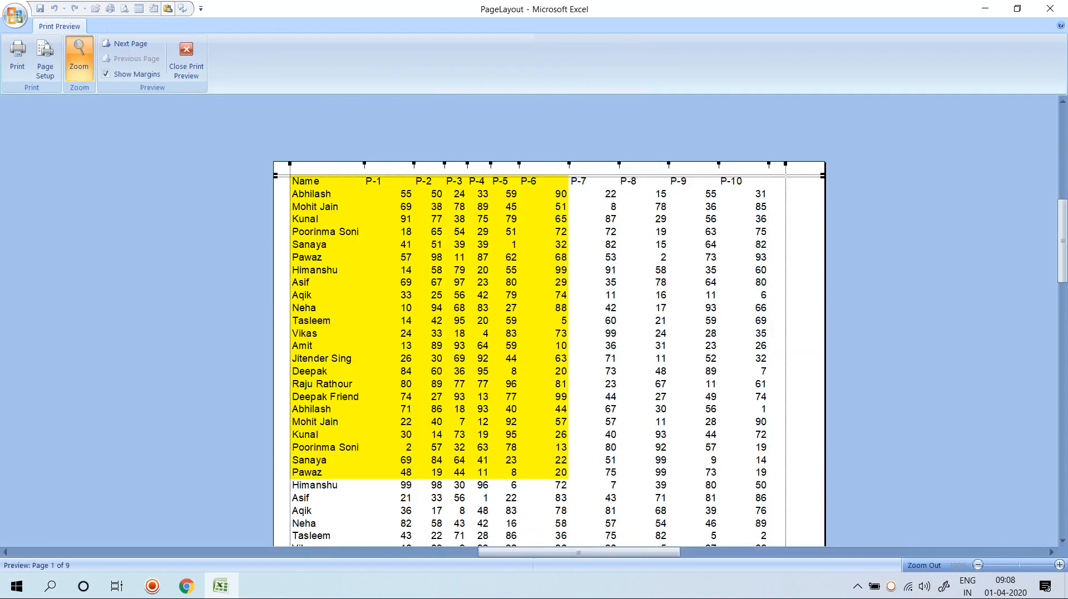
key("Escape")
Select the table A1:U98 and apply All Borders to it.
key("ctrl+Home")
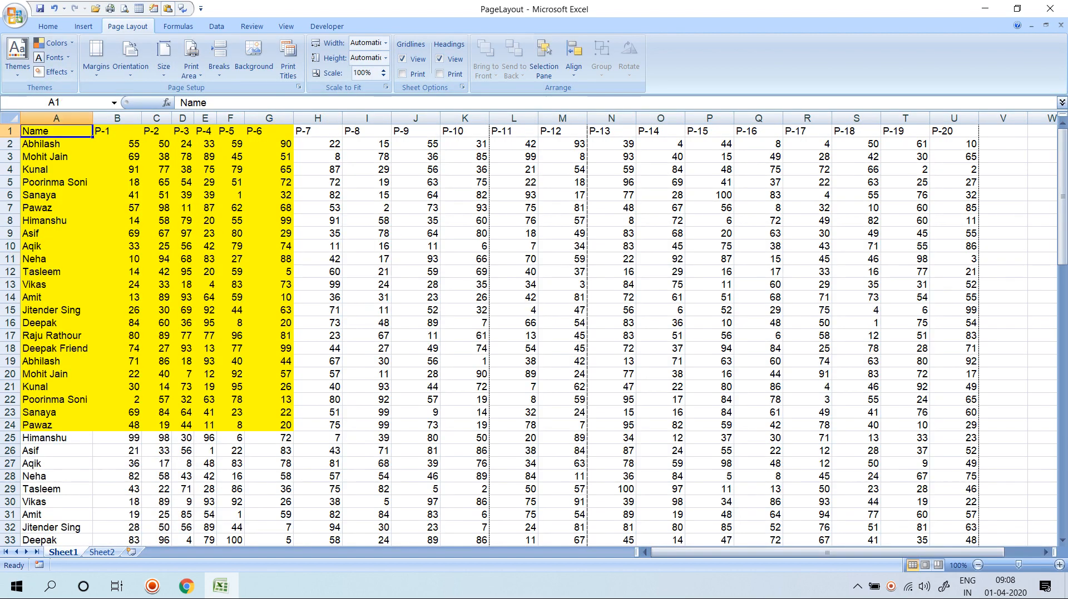
key("ctrl+shift+Right")
key("ctrl+shift+Down")
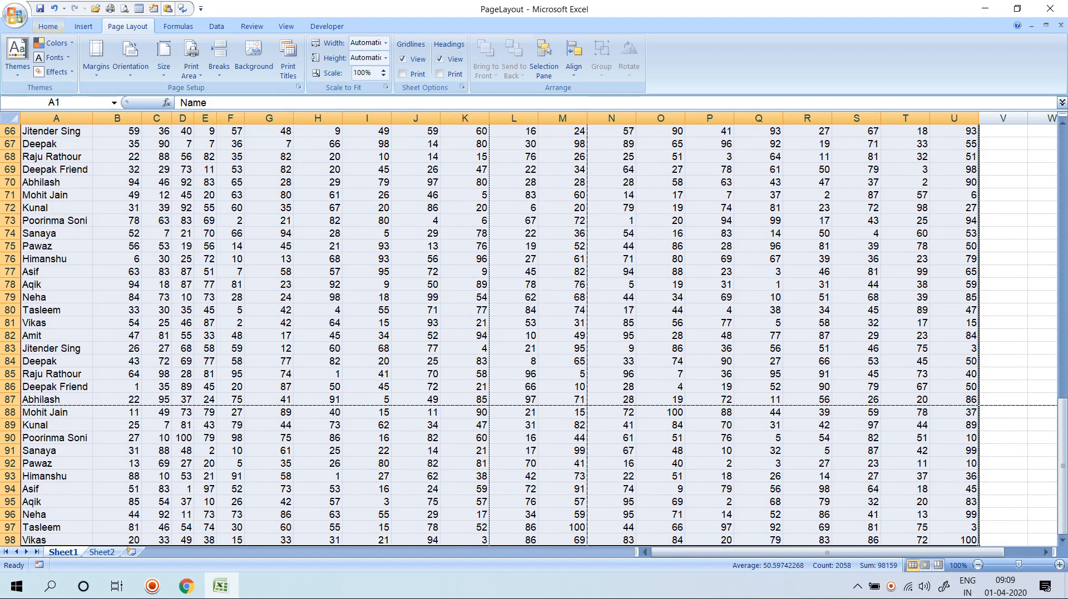
left_click(48, 26)
left_click(163, 69)
left_click(230, 259)
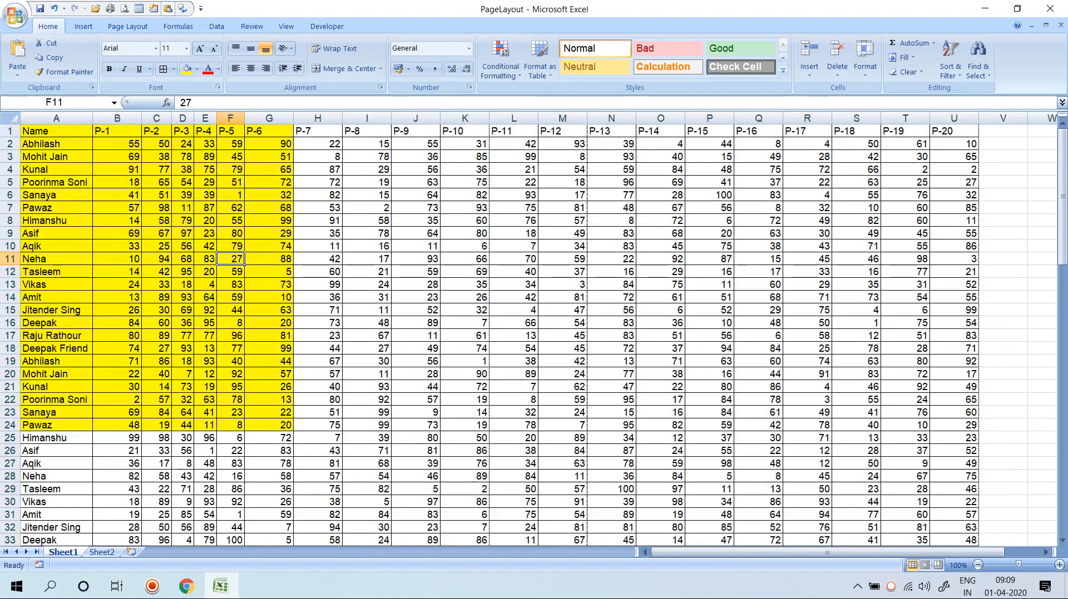
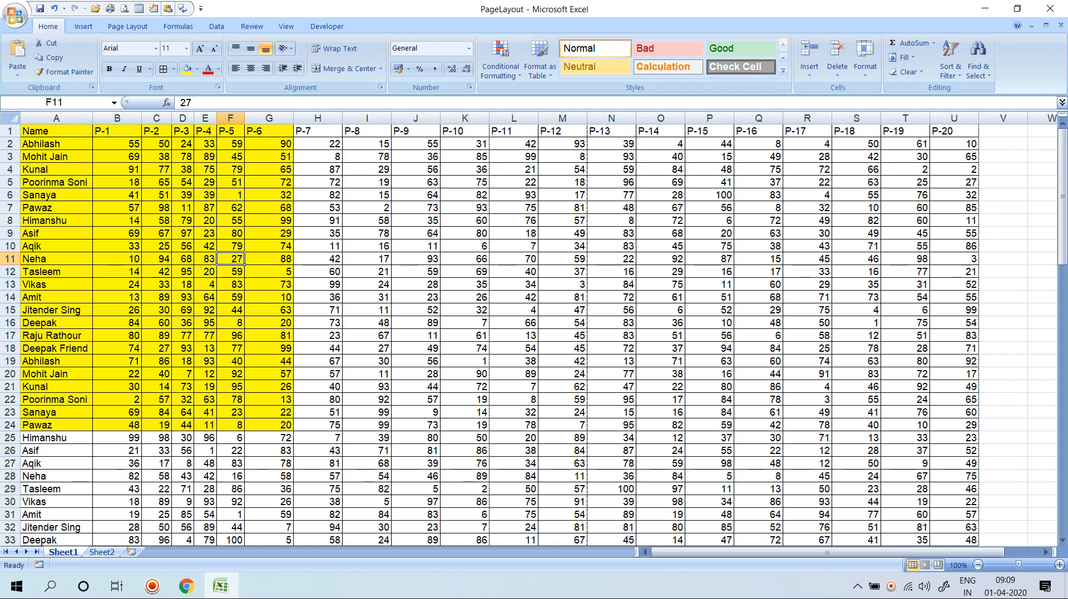
Select the whole marks table with Ctrl+A and open Print Preview with Ctrl+F2.
left_click_drag(55, 131, 534, 325)
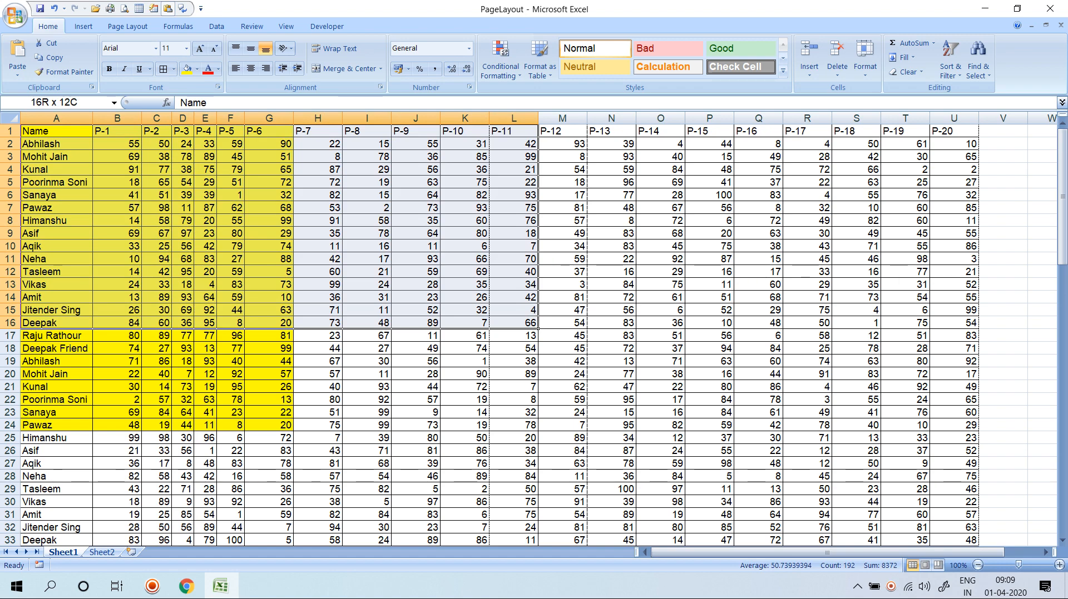
key("ctrl+a")
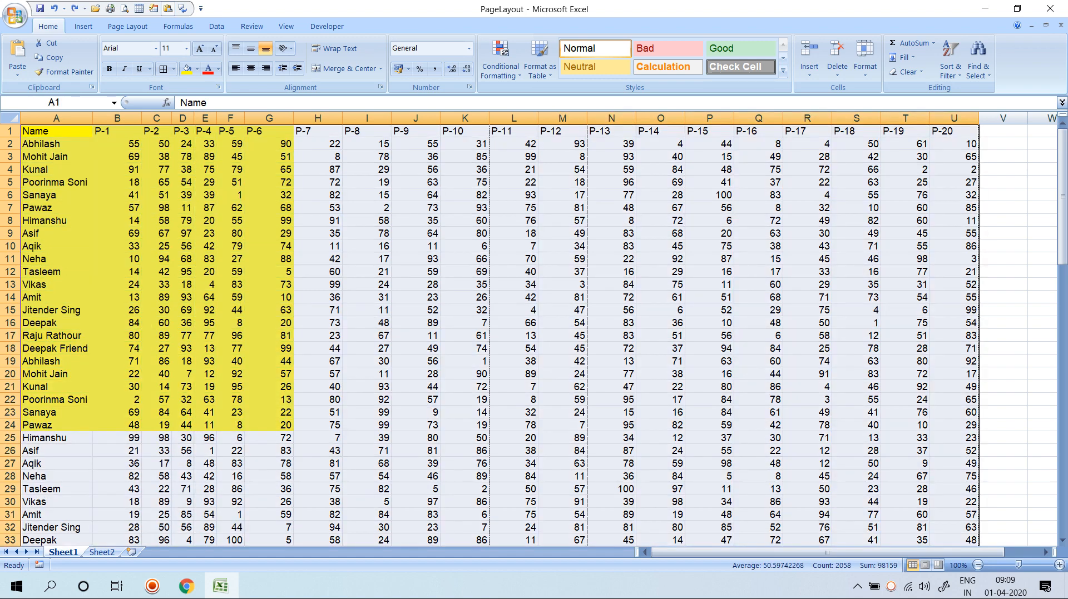
key("ctrl+F2")
Turn on Gridlines printing in Page Setup, check the preview, and close it.
left_click(45, 56)
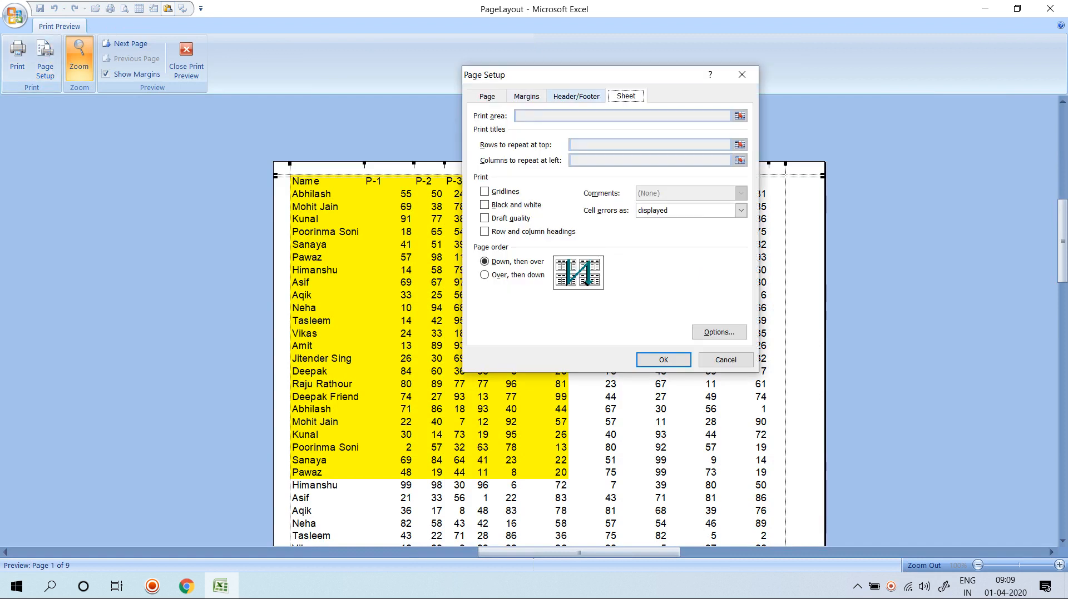
left_click(485, 192)
left_click(663, 359)
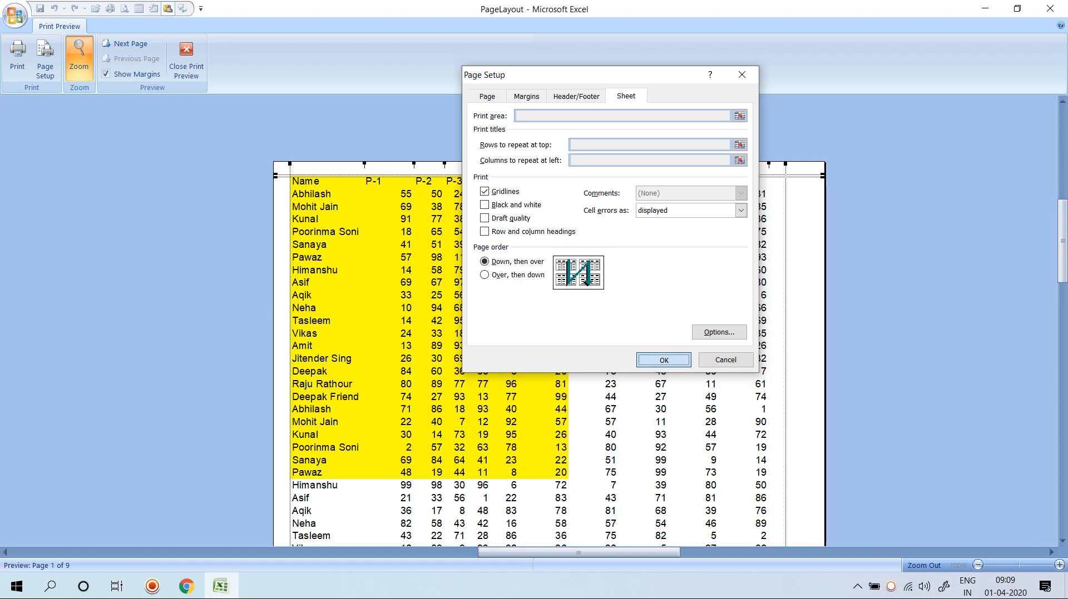
scroll(549, 320, "down", 5)
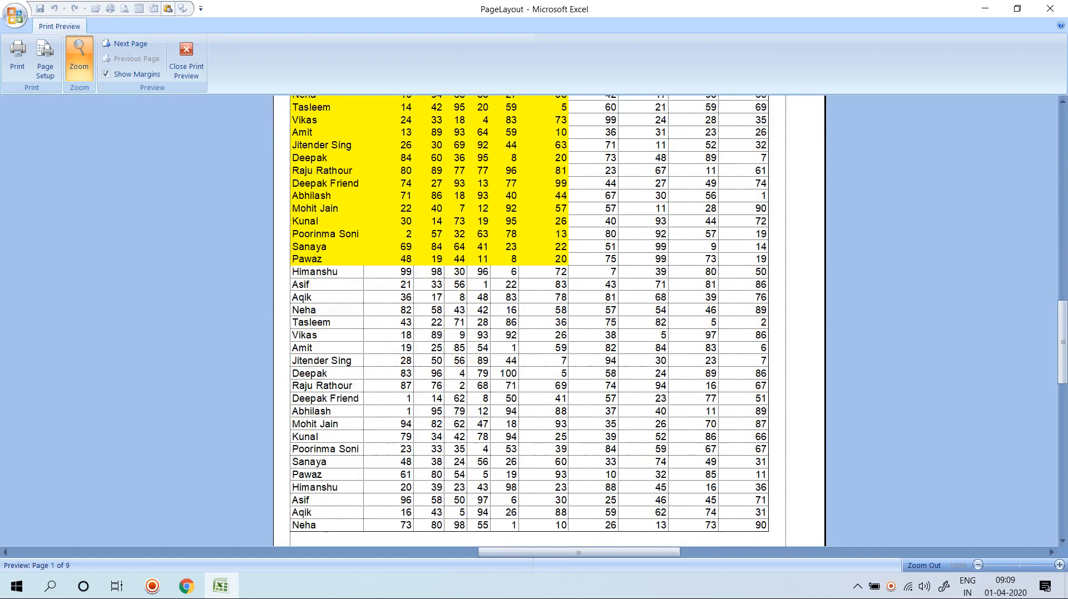
scroll(549, 321, "up", 8)
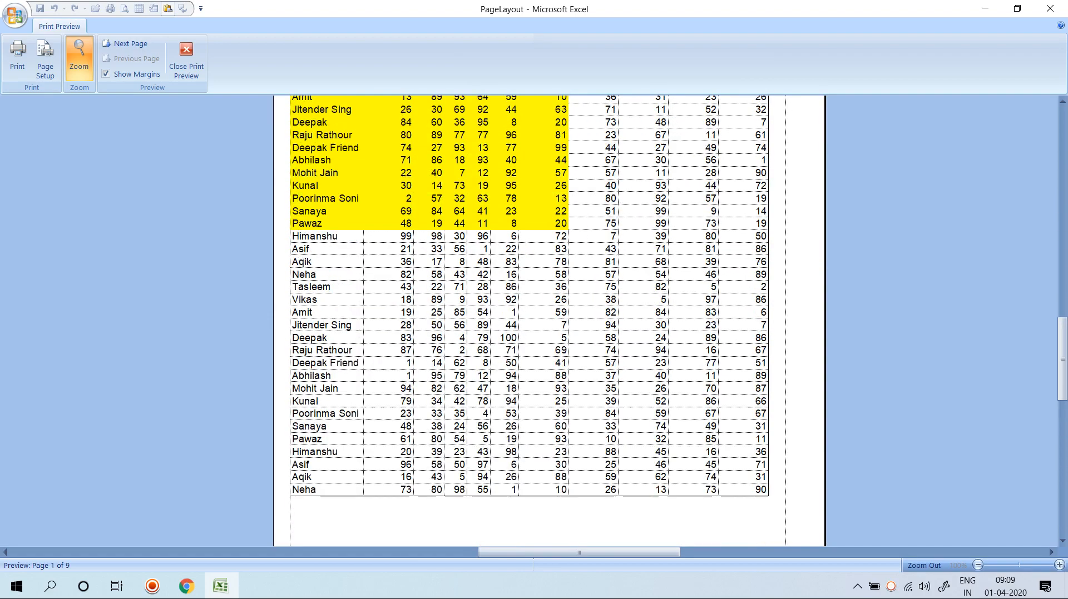
left_click(186, 61)
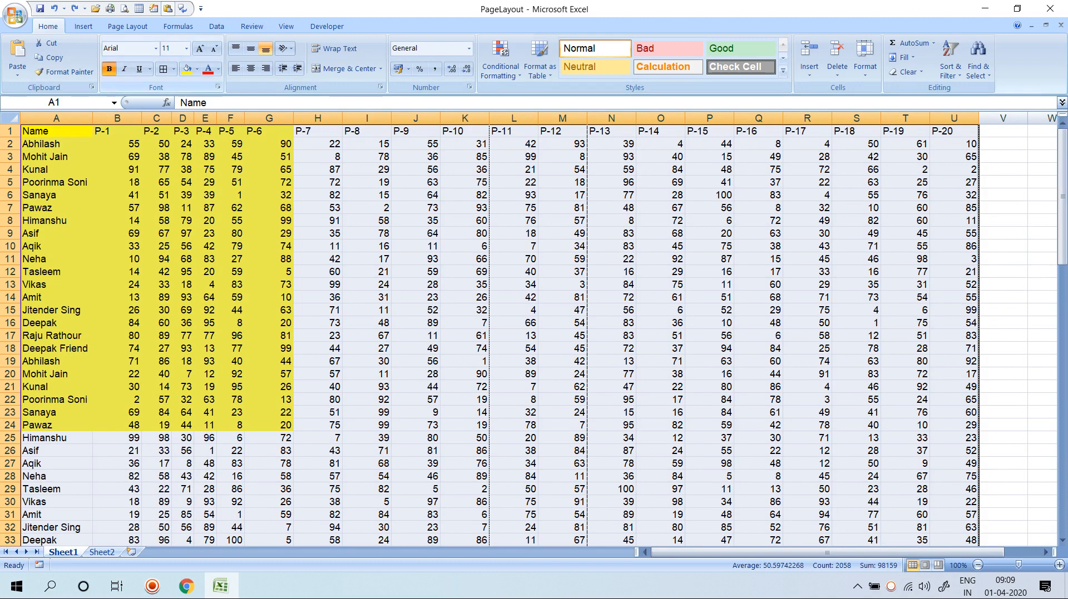
Bold the student names in column A and enable black-and-white printing in Page Setup.
left_click(109, 69)
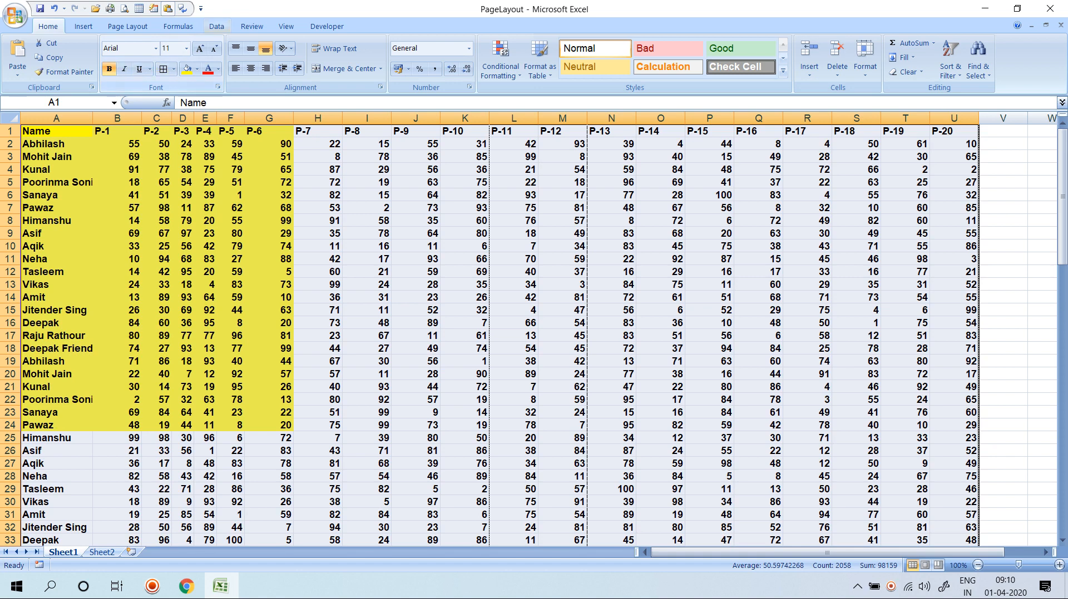
left_click(83, 27)
left_click(127, 26)
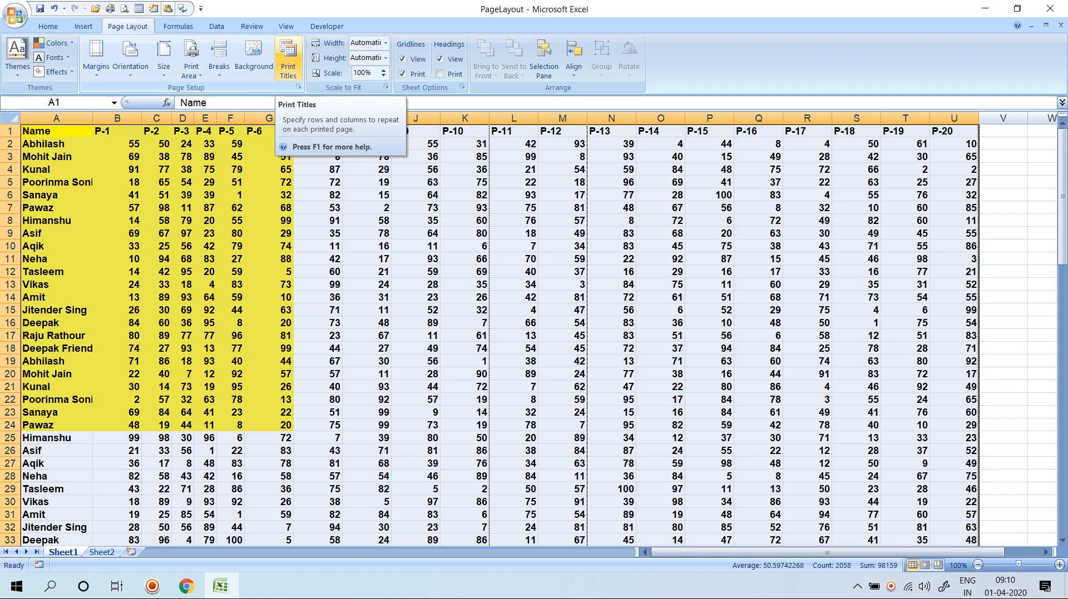
left_click(288, 56)
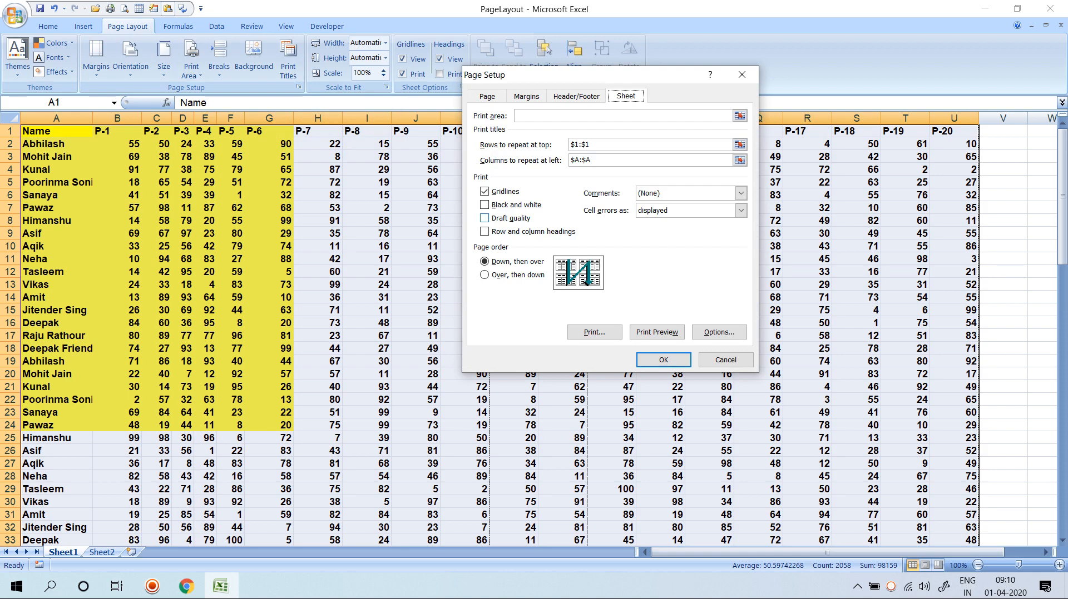
left_click(484, 204)
left_click(662, 359)
left_click(660, 350)
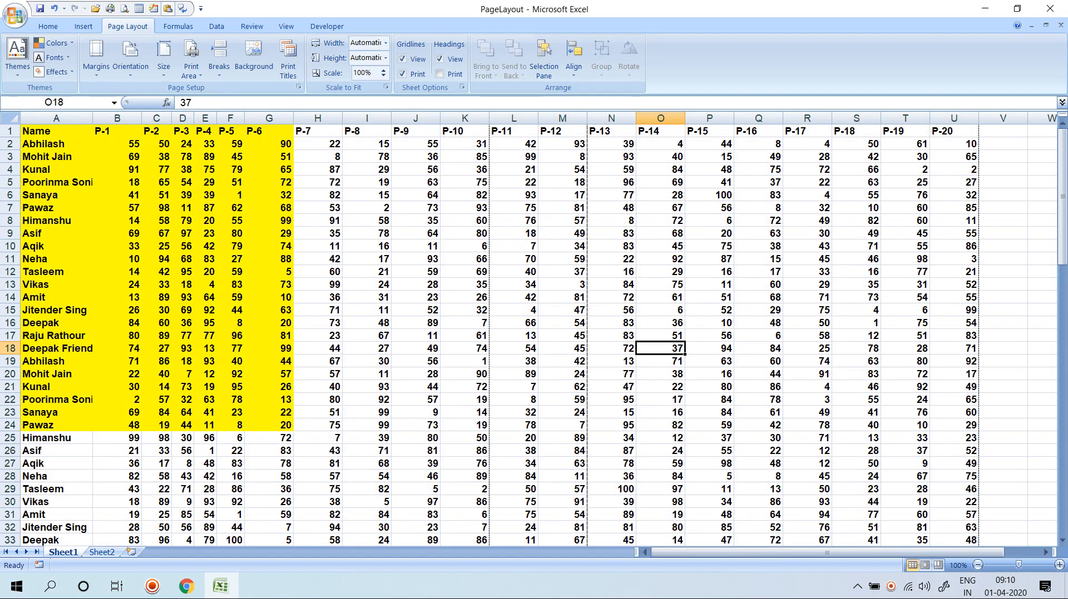
Preview the printout with Ctrl+F2 and close the preview.
key("ctrl+F2")
scroll(548, 321, "down", 10)
scroll(549, 321, "up", 5)
scroll(549, 321, "up", 2)
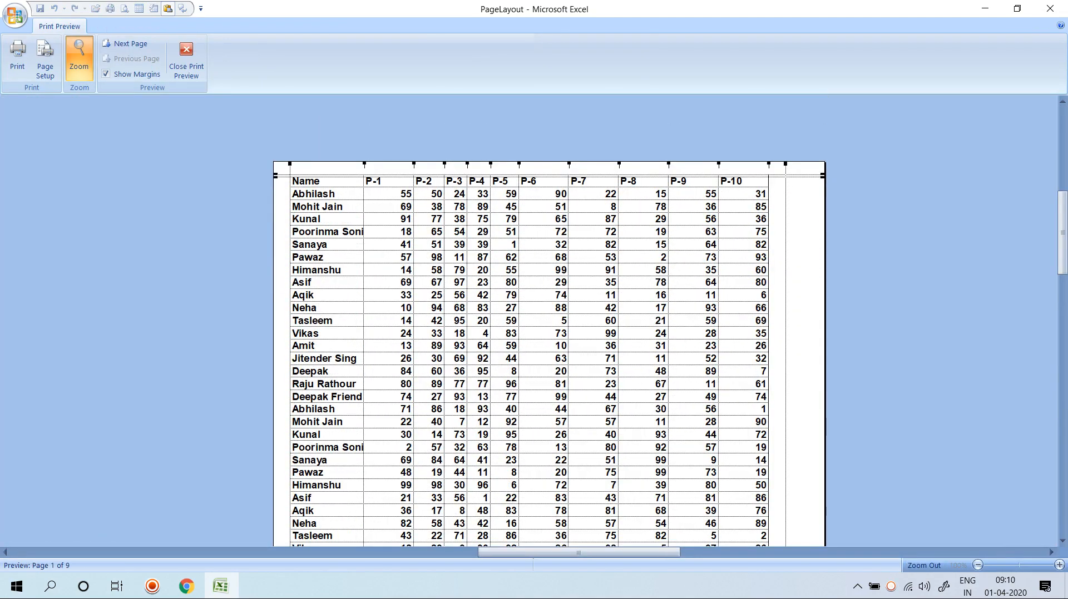
left_click(186, 61)
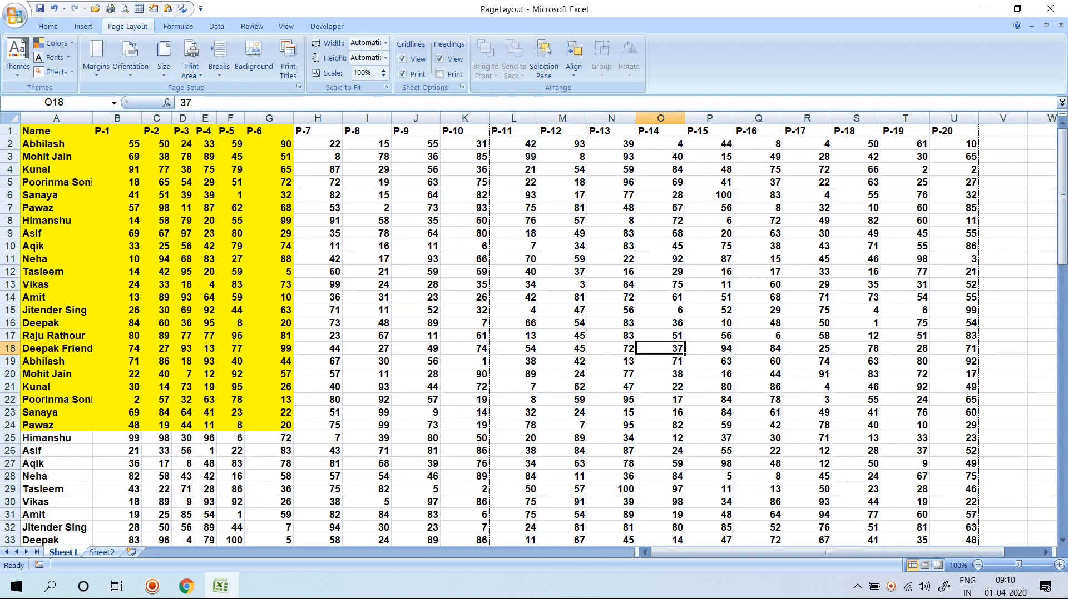
Set the printout to Draft quality in Page Setup and check the preview.
key("ctrl+F2")
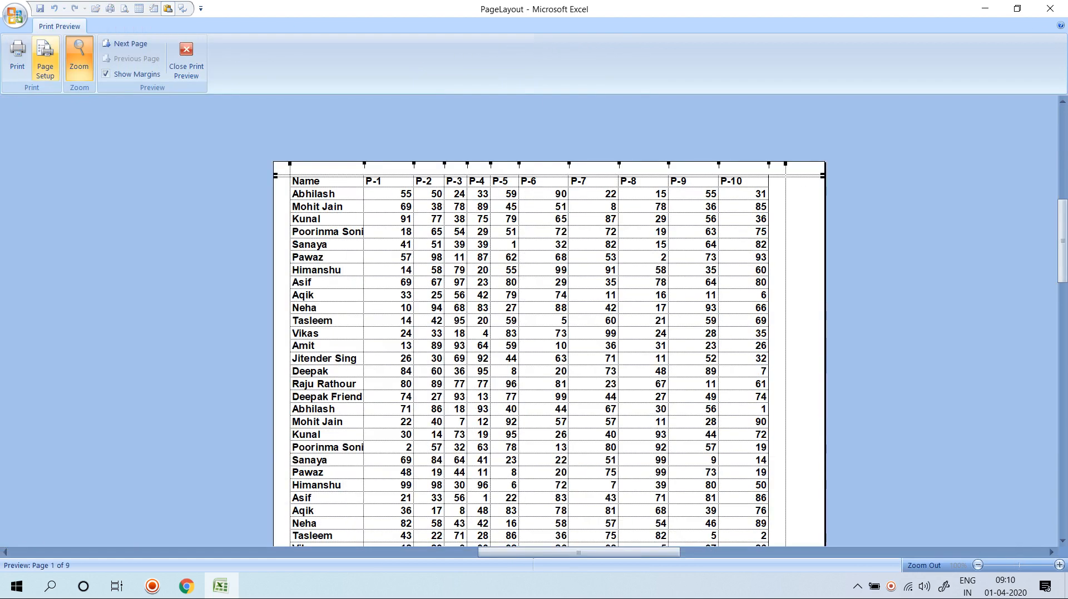
left_click(45, 56)
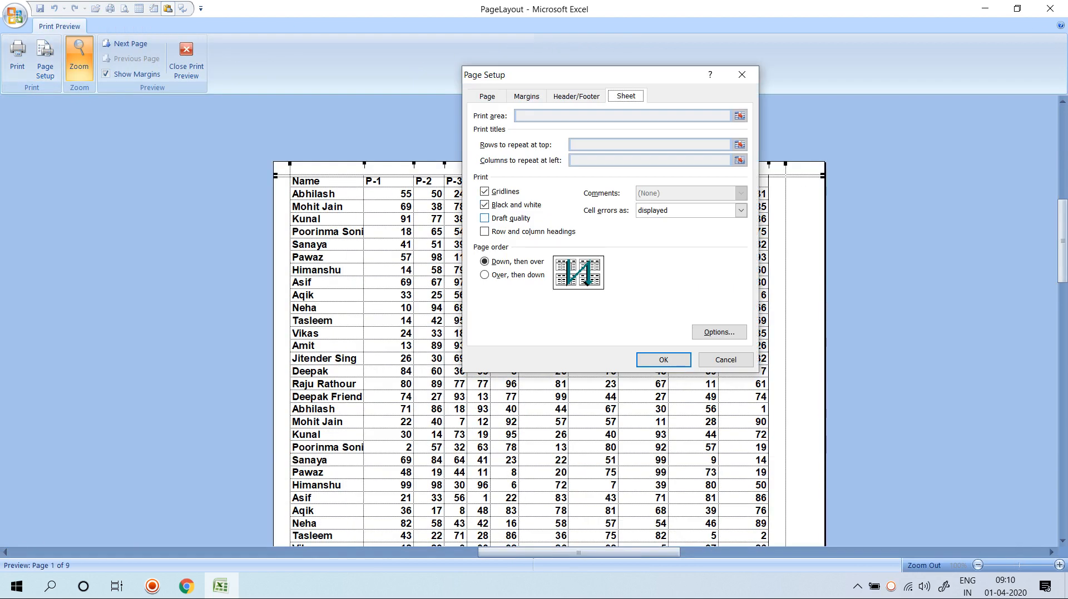
left_click(484, 218)
left_click(664, 360)
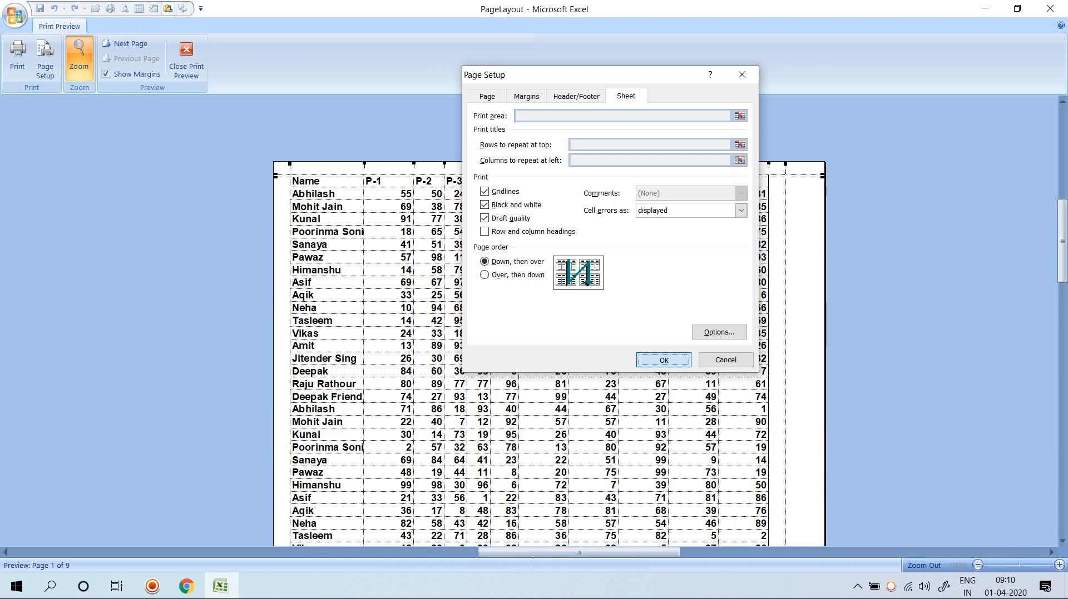
scroll(549, 334, "down", 9)
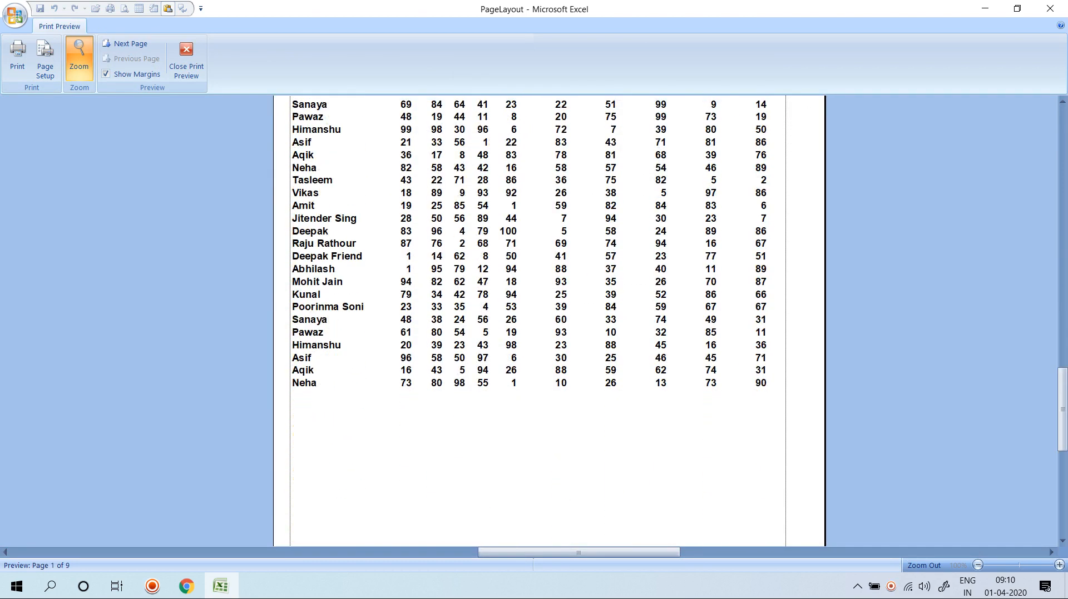
scroll(549, 333, "up", 9)
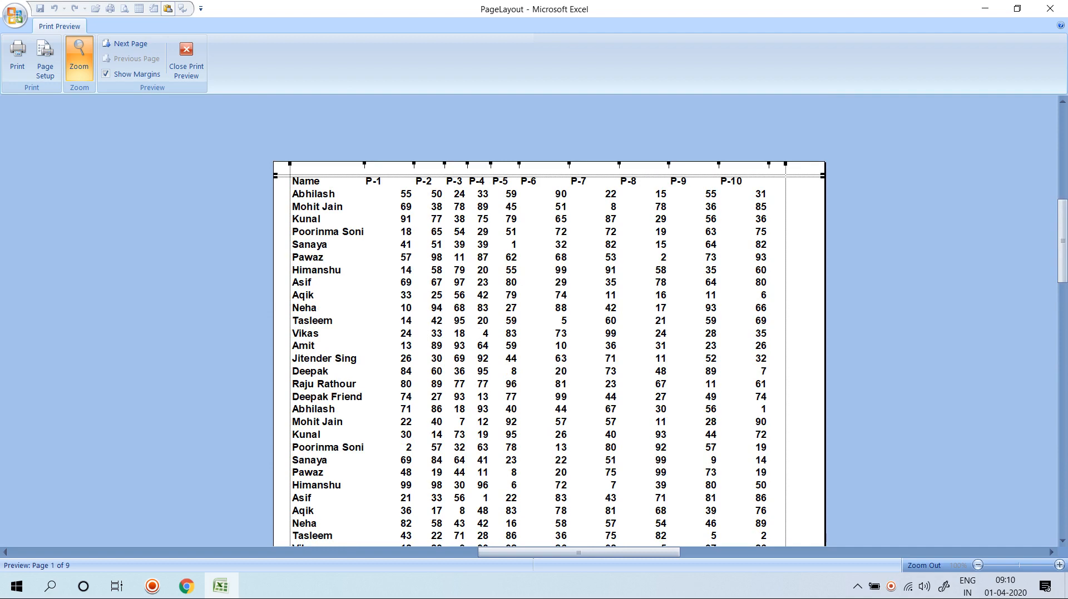
Include row and column headings in the printout, then exit the preview.
left_click(46, 59)
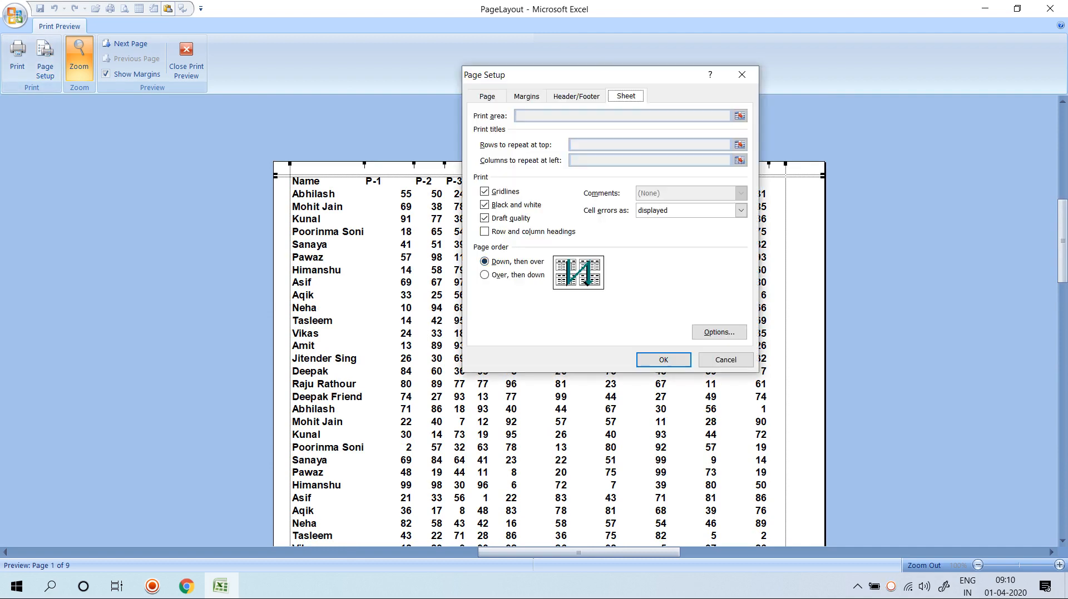
left_click(484, 231)
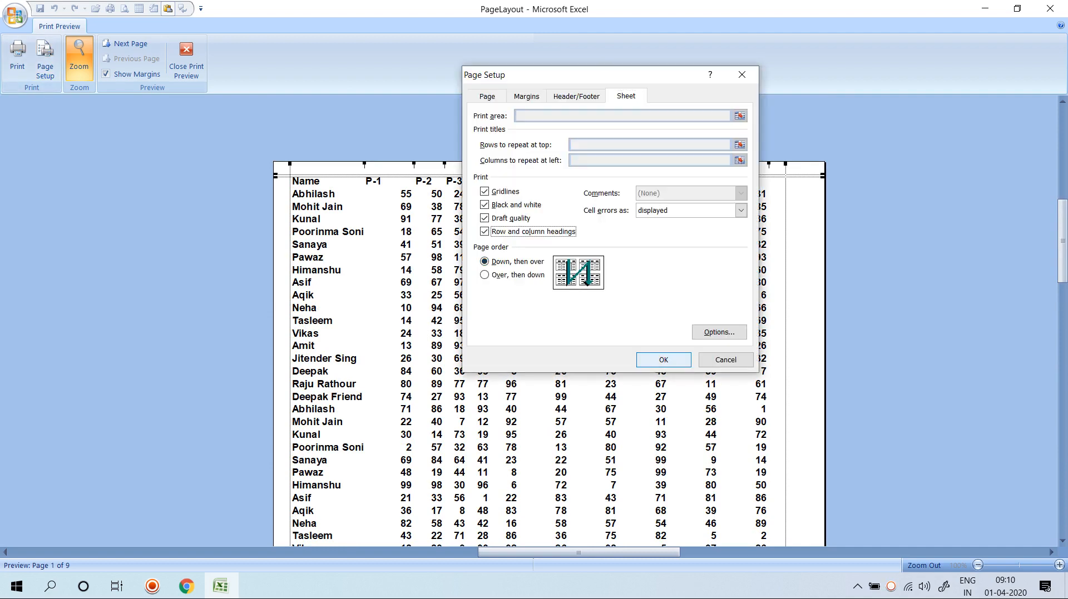
left_click(664, 359)
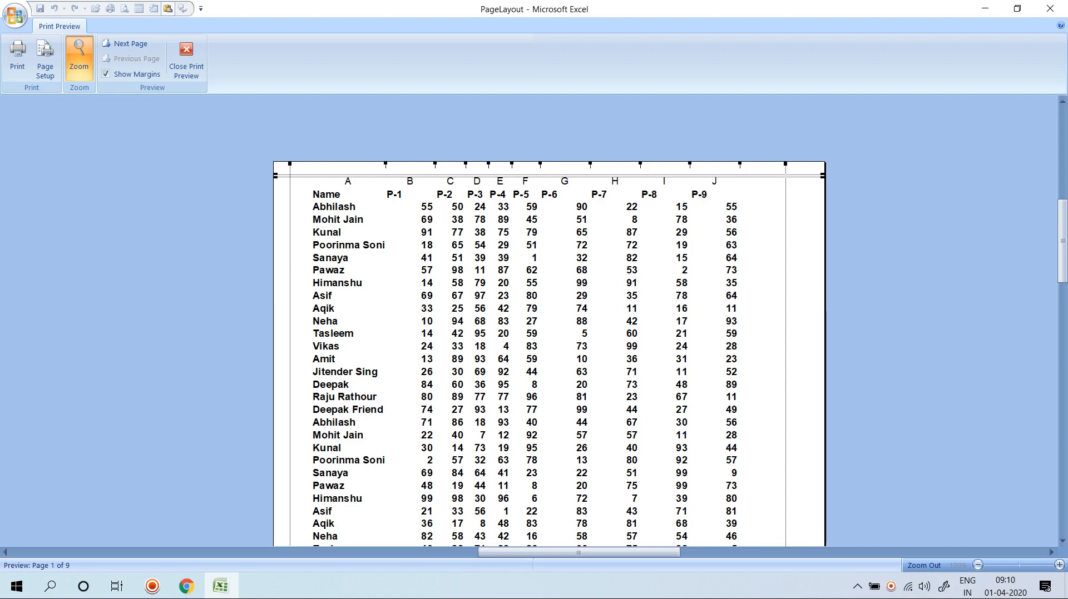
scroll(549, 356, "down", 5)
scroll(548, 356, "up", 7)
key("Escape")
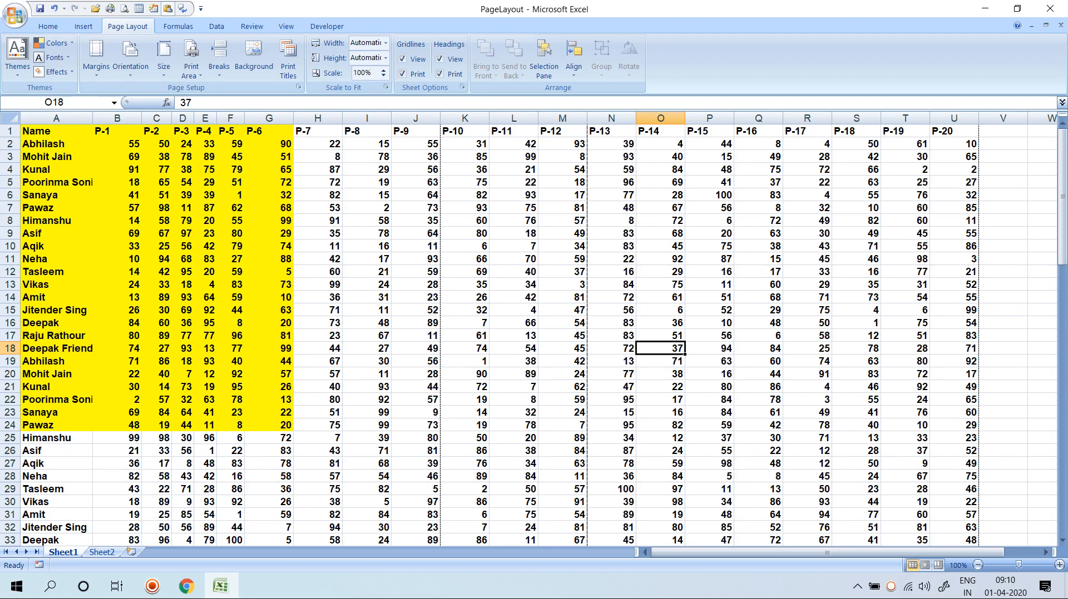
left_click(288, 58)
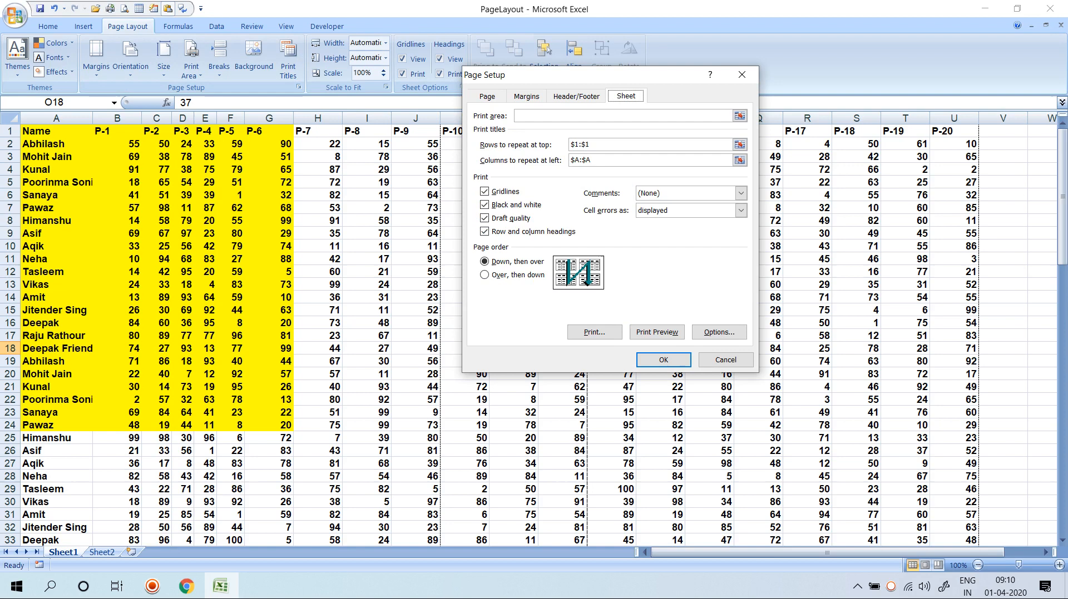
key("Return")
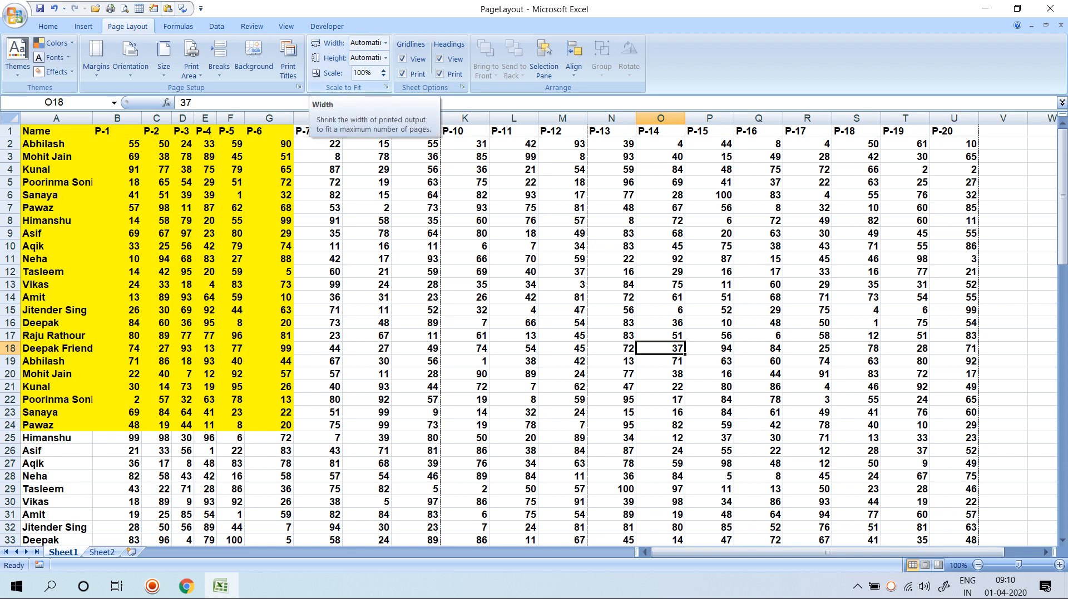
left_click(231, 195)
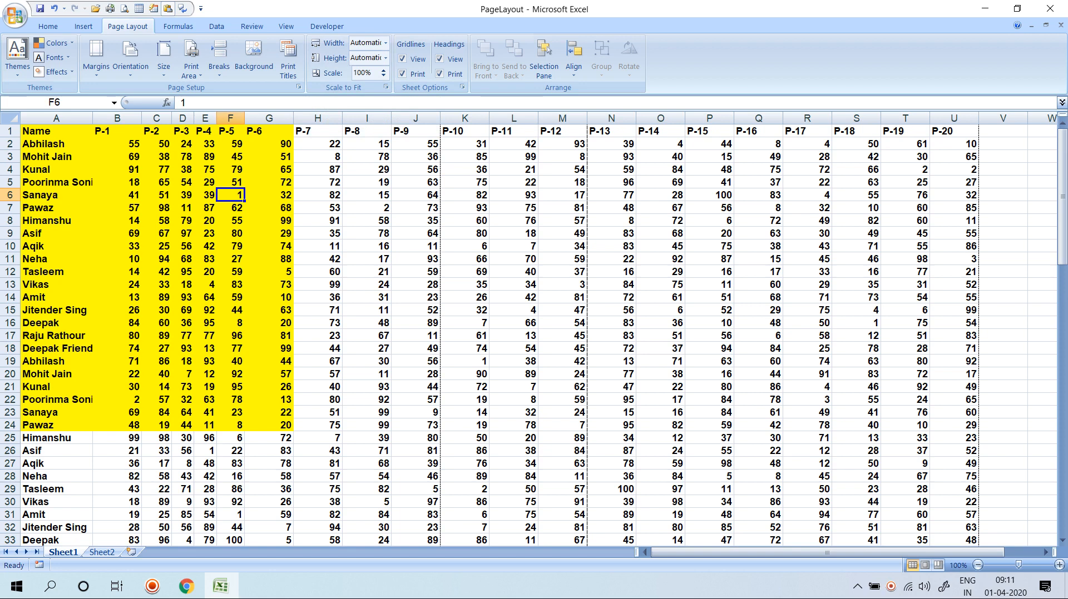
From cell A1, set Scale to Fit width to 3 pages and height to 3 pages.
key("ctrl+Home")
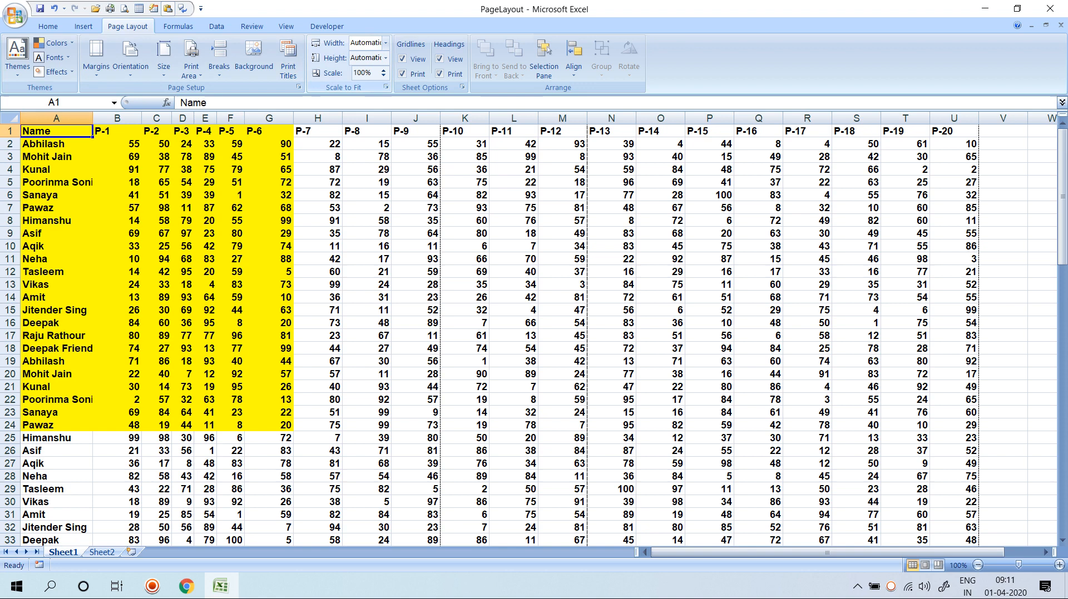
left_click(385, 43)
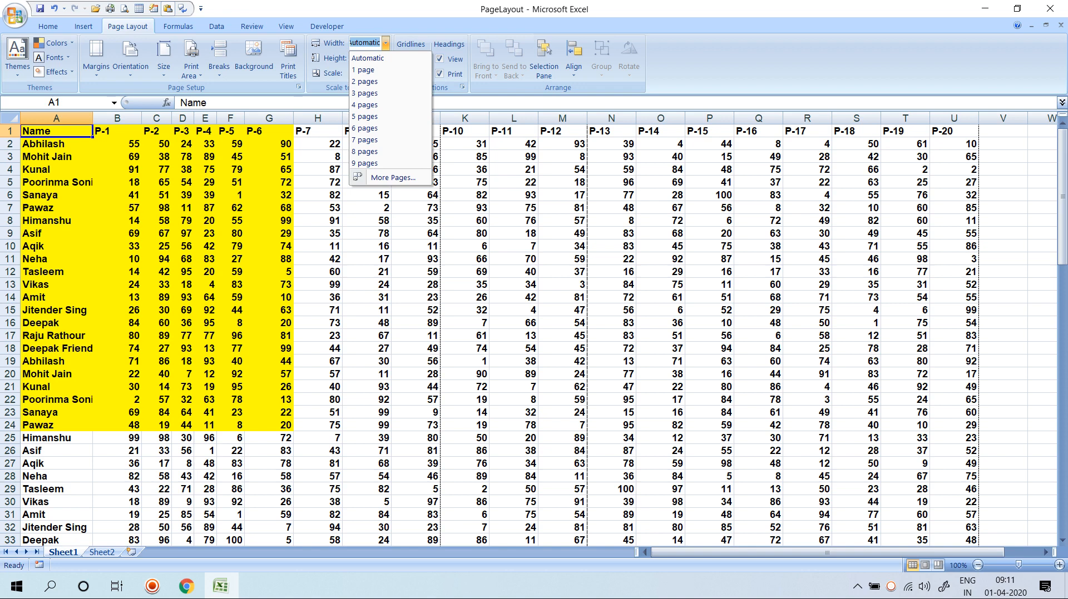
left_click(367, 93)
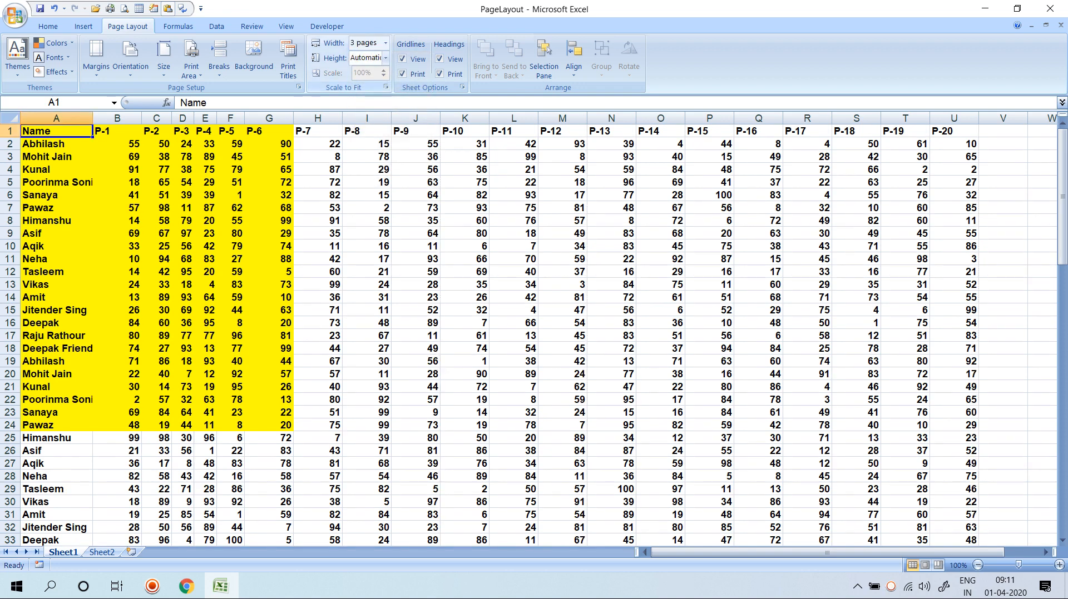
left_click(385, 58)
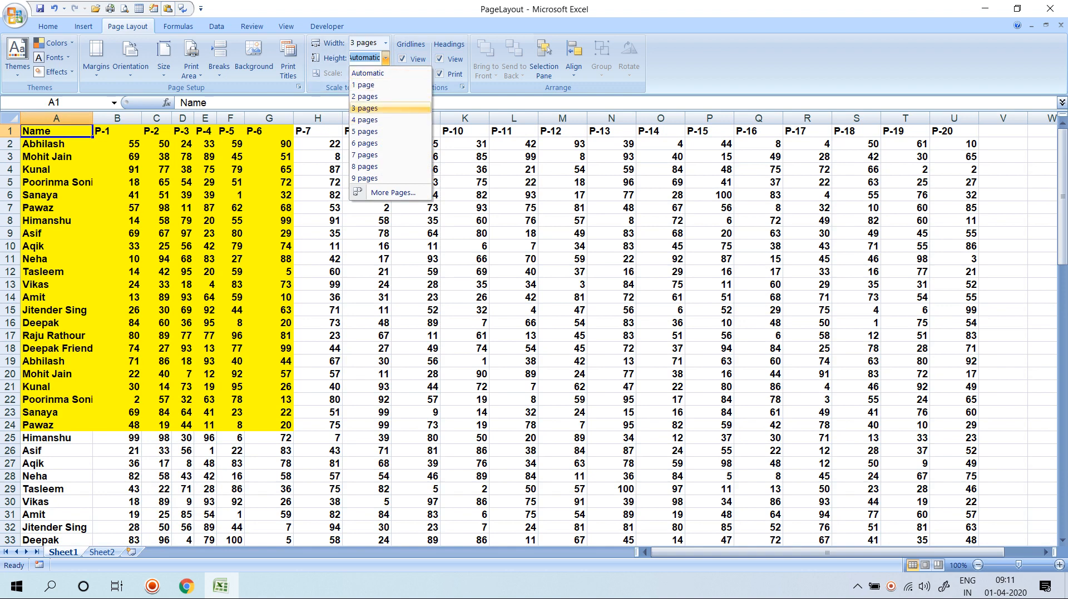
left_click(367, 109)
left_click(367, 144)
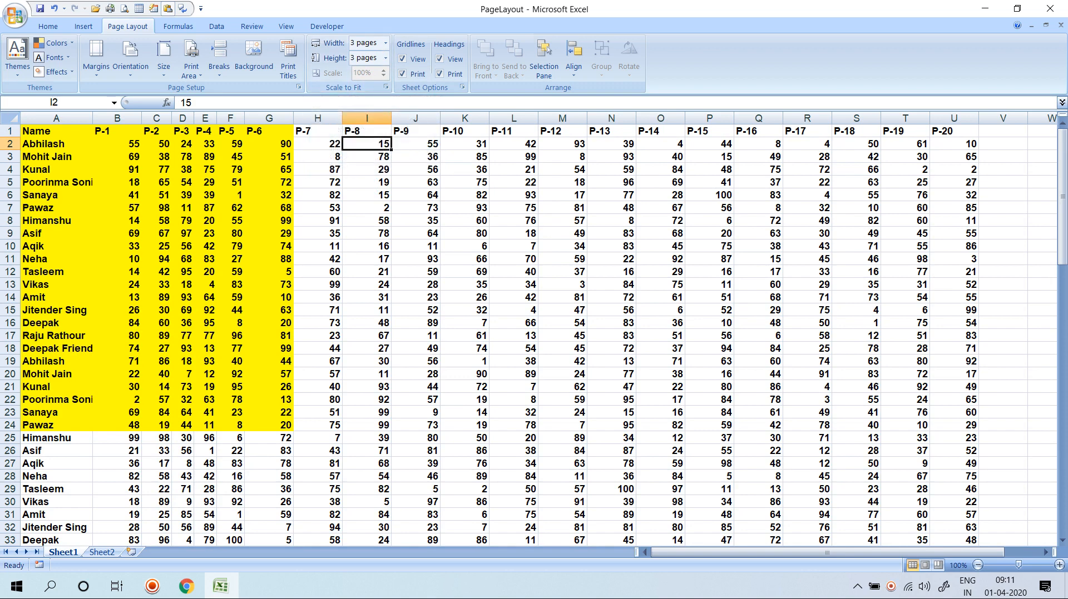
Page through the print preview to page 6 of 6, then close it.
left_click(125, 9)
left_click(125, 44)
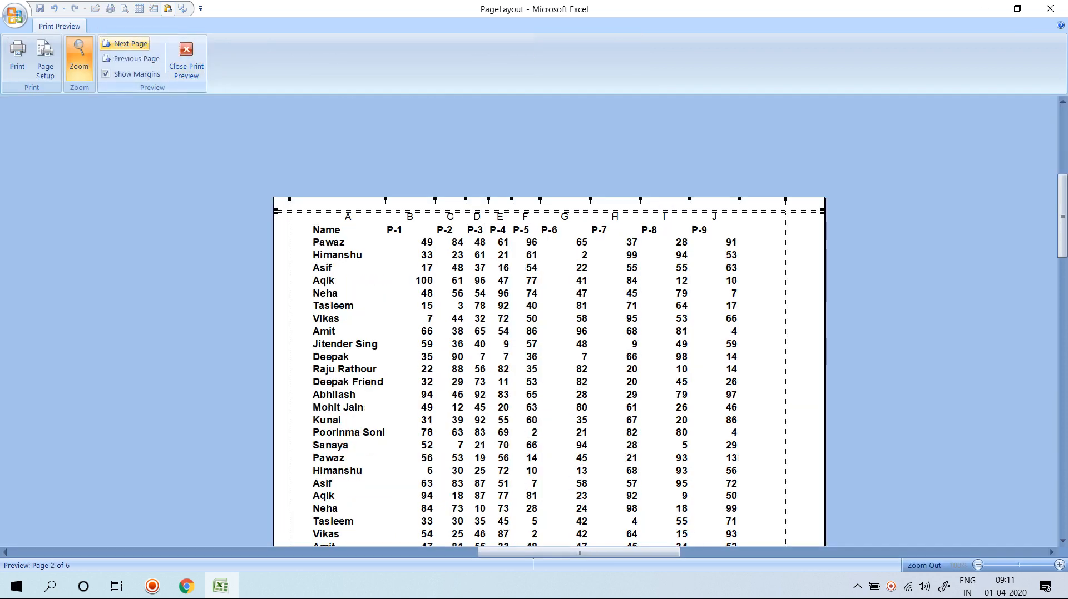
left_click(125, 44)
left_click(126, 44)
left_click(125, 44)
left_click(125, 44)
left_click(125, 44)
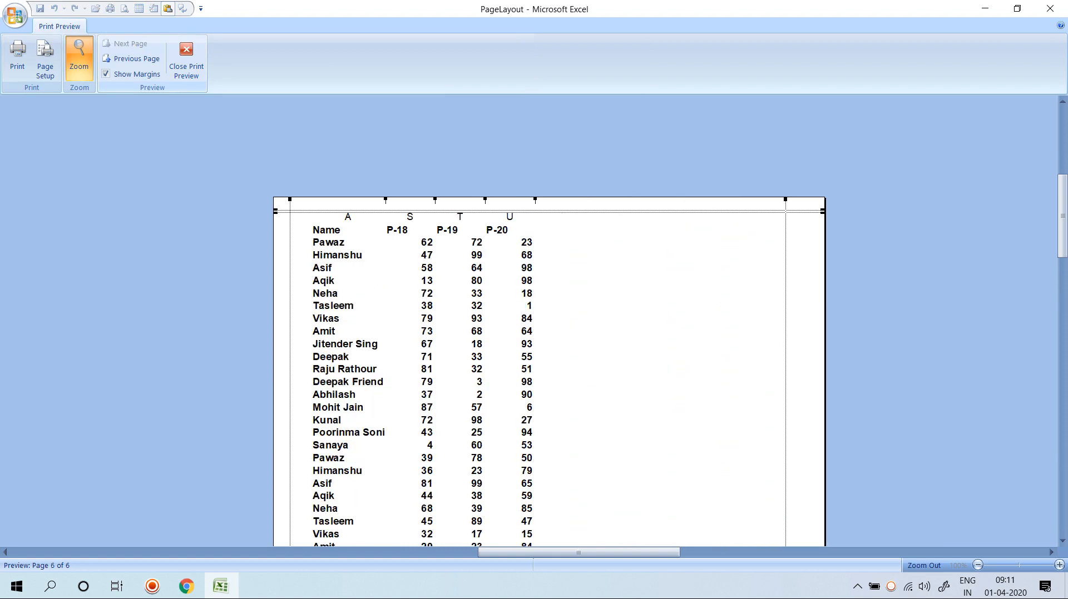
left_click(186, 56)
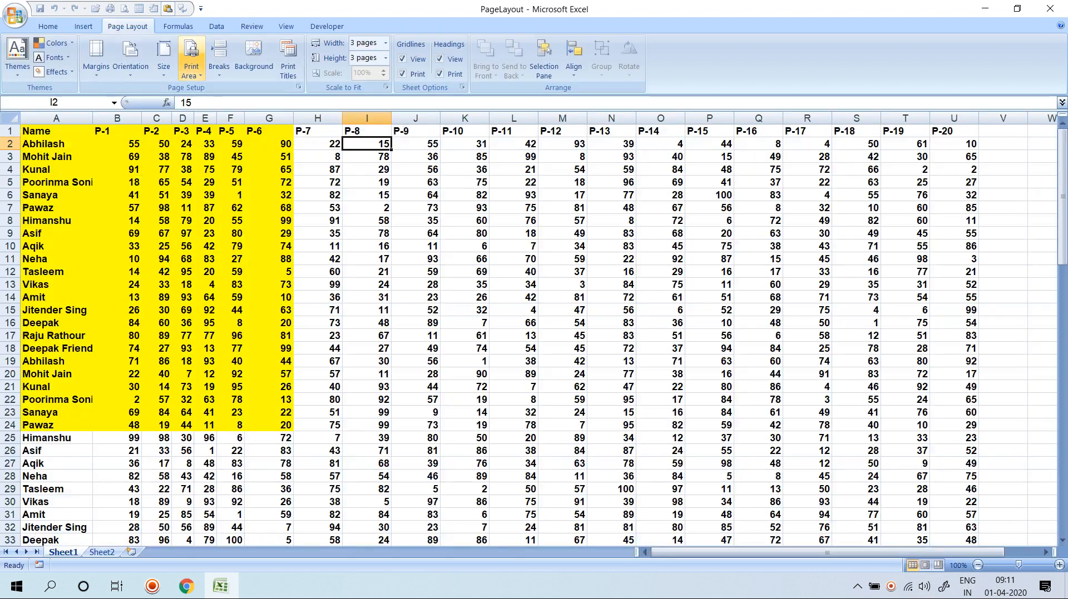
Set Scale to Fit width to 2 pages and height to 2 pages, giving 84% scale.
left_click(386, 42)
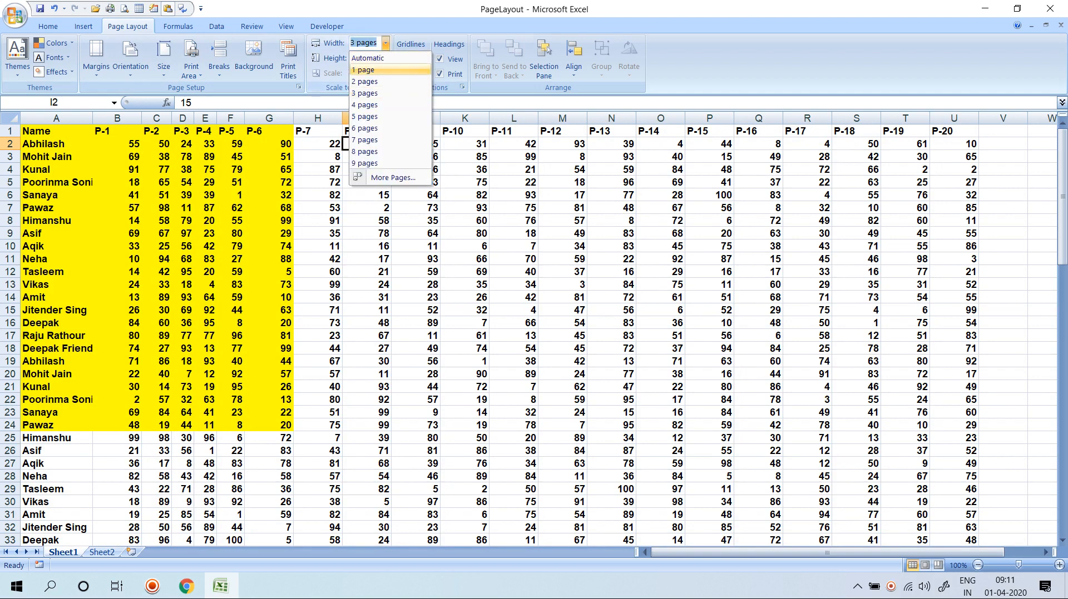
left_click(366, 81)
left_click(386, 57)
left_click(370, 96)
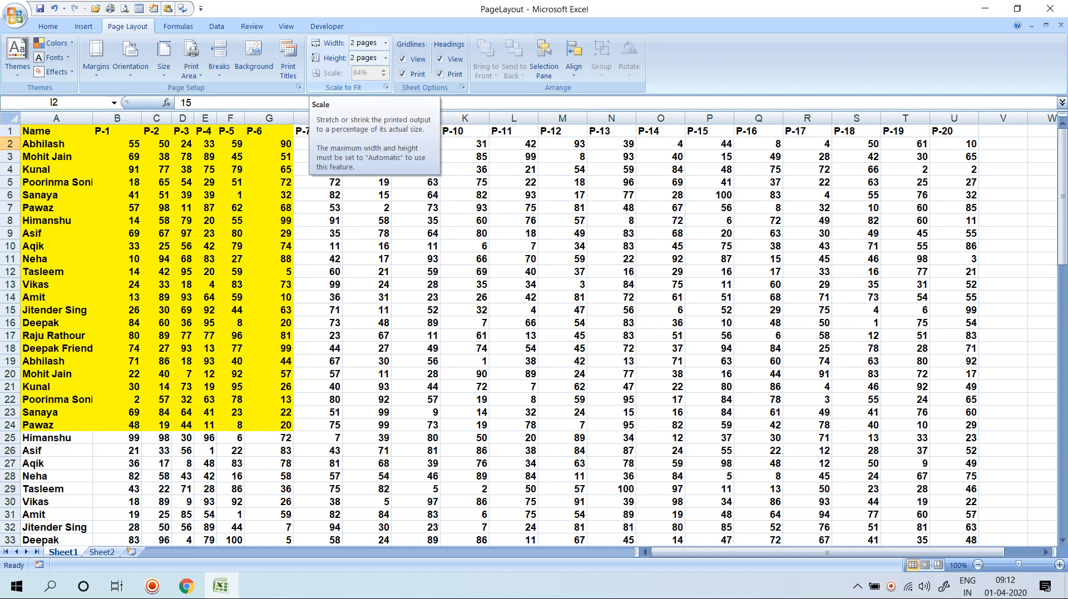
Reset Scale to Fit width and height to Automatic at 100%, then select rows from 71 down.
left_click(386, 42)
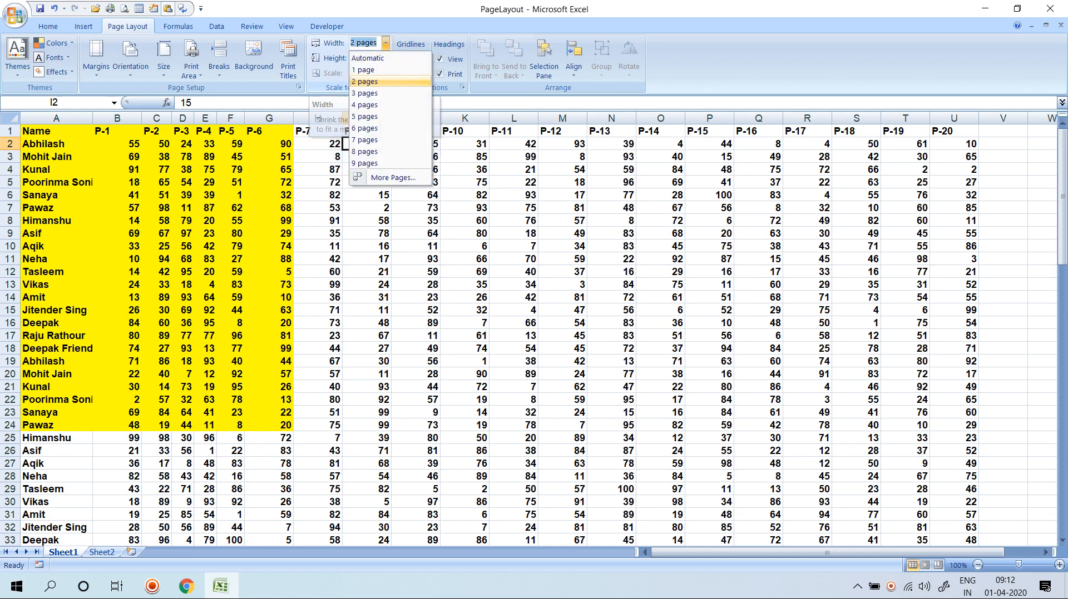
left_click(382, 57)
left_click(385, 58)
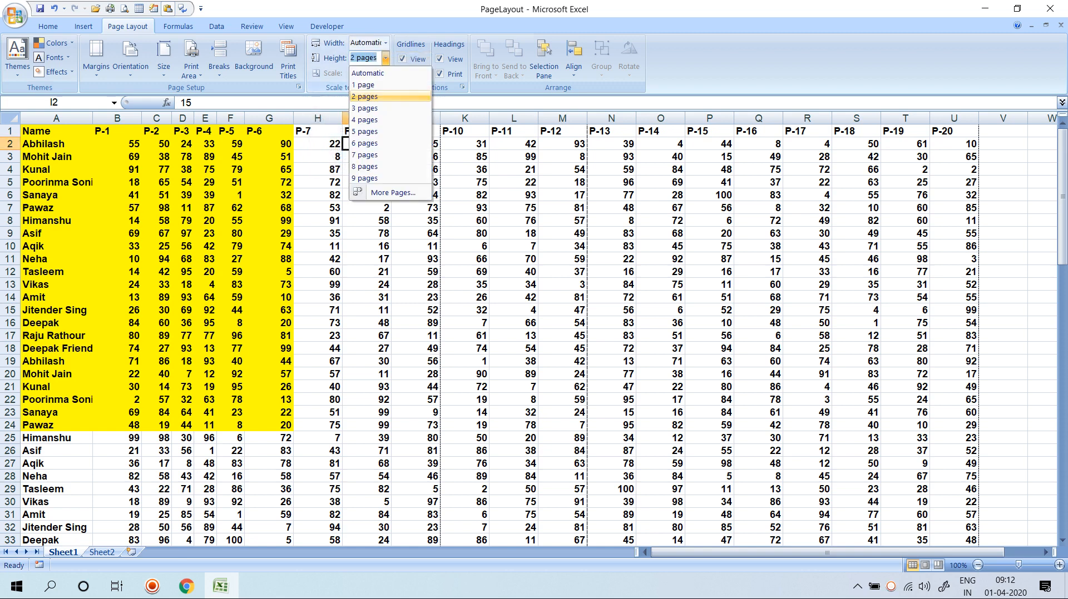
left_click(364, 69)
left_click(362, 73)
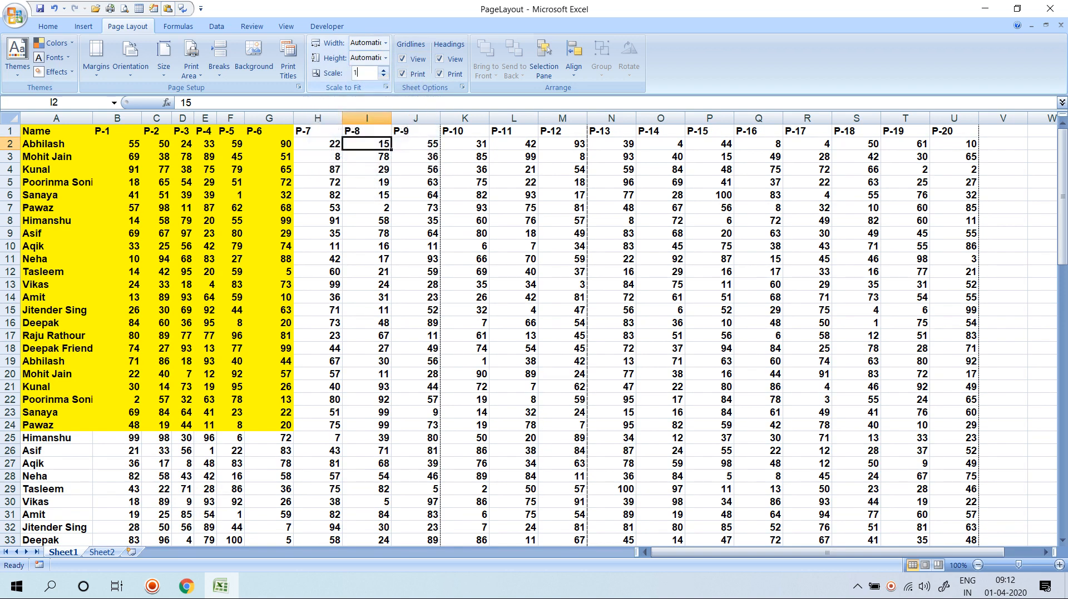
type(".")
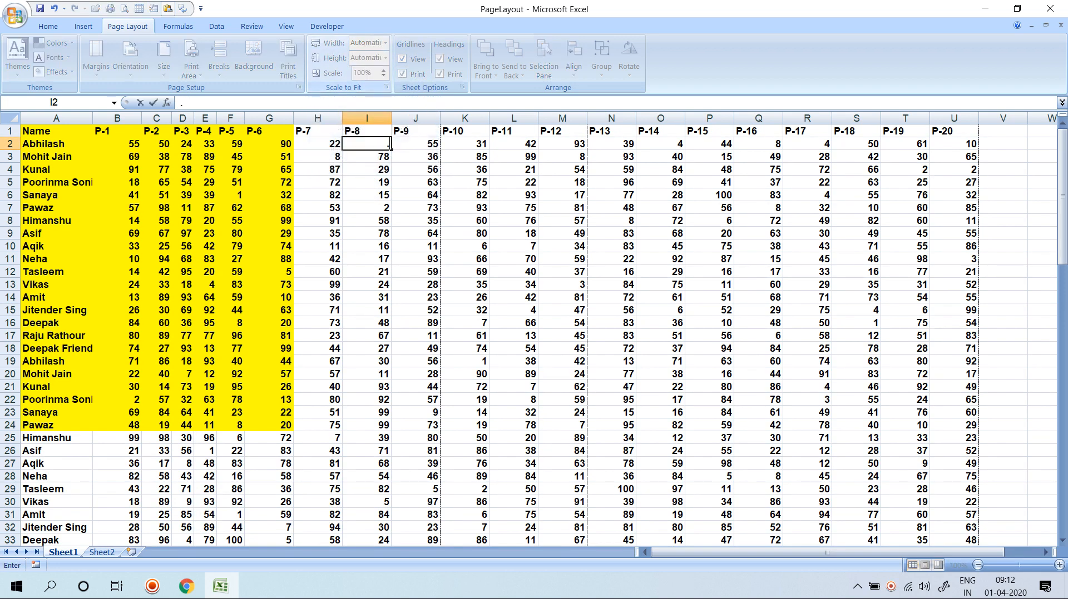
left_click(465, 234)
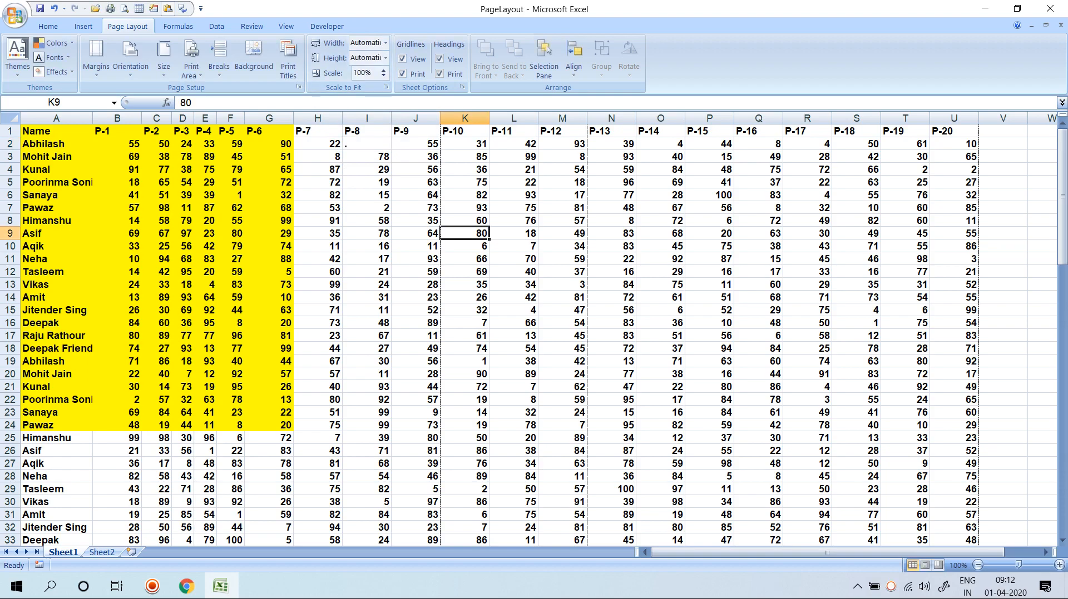
scroll(464, 334, "down", 18)
left_click_drag(55, 336, 1048, 542)
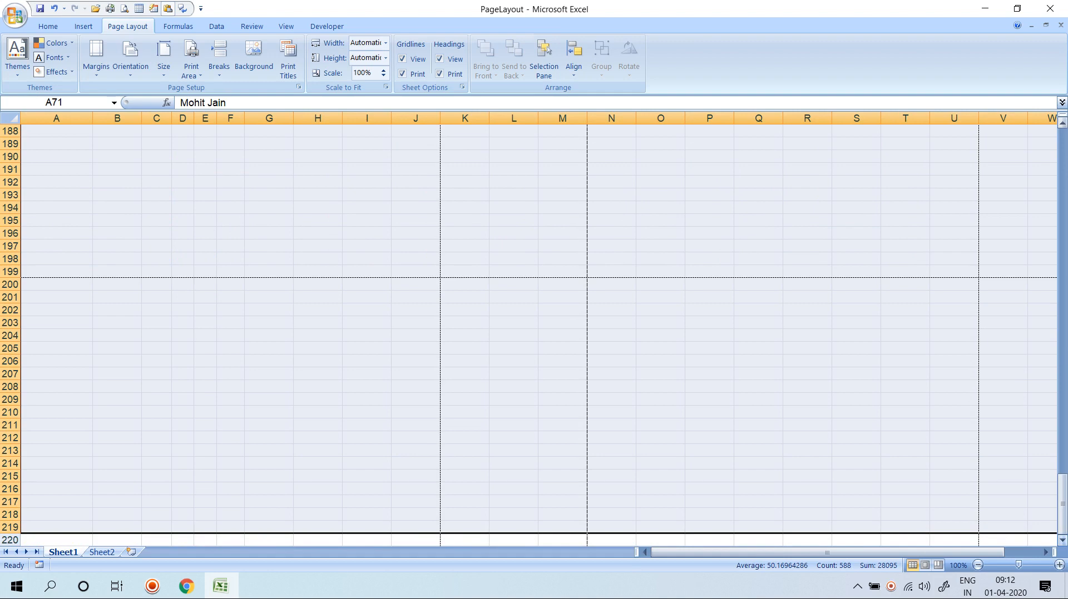
Fill the selected rows with copies of row 71 using Ctrl+D, then scroll back up.
key("ctrl+d")
scroll(538, 334, "up", 6)
left_click(367, 170)
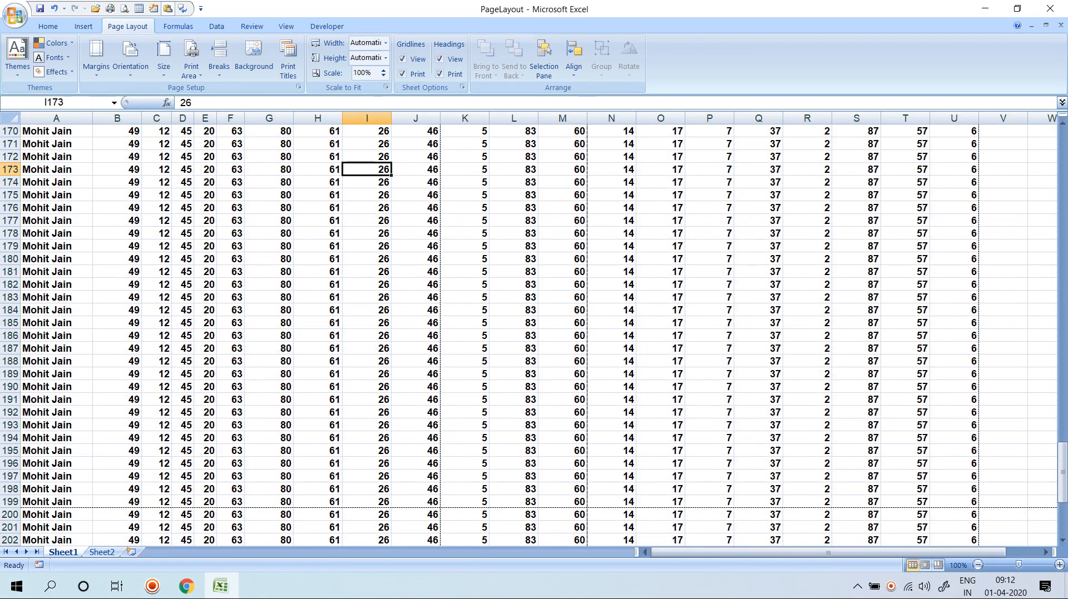
scroll(538, 333, "up", 20)
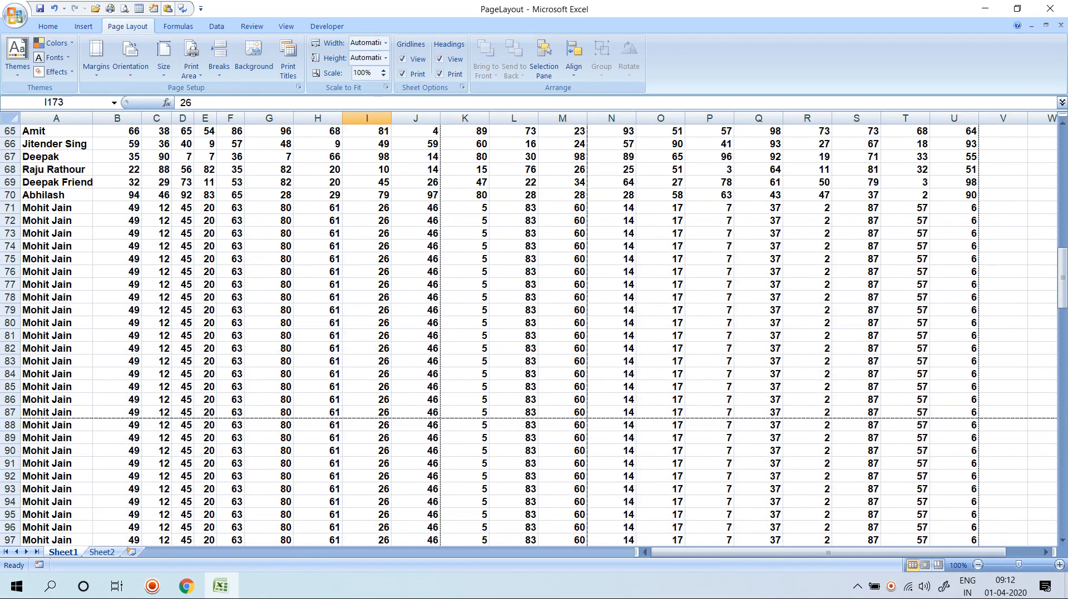
scroll(538, 333, "up", 5)
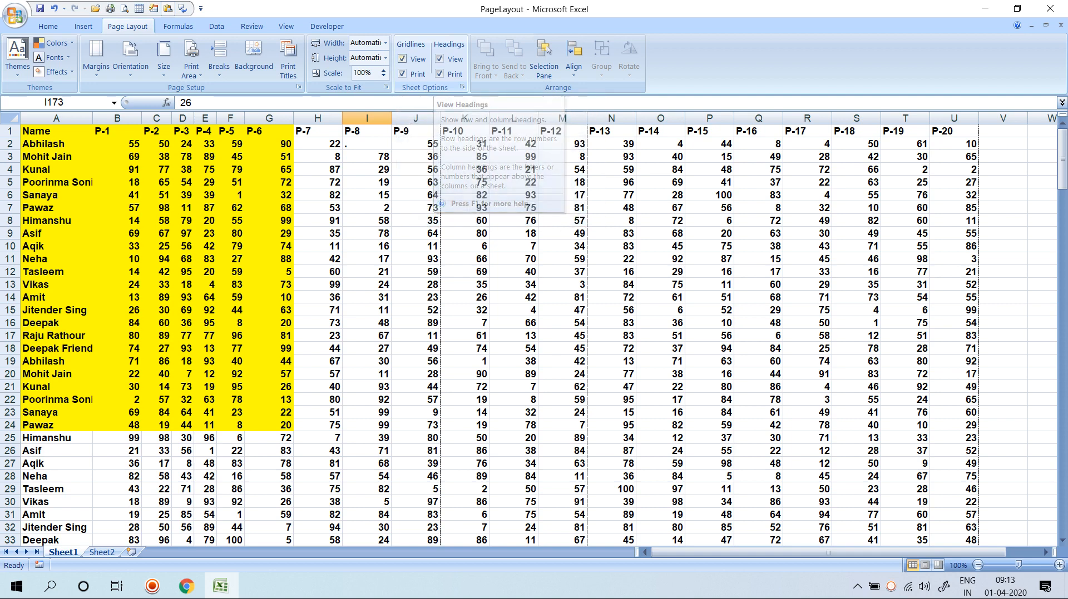
Hide on-screen gridlines while leaving Gridlines Print checked.
left_click(401, 58)
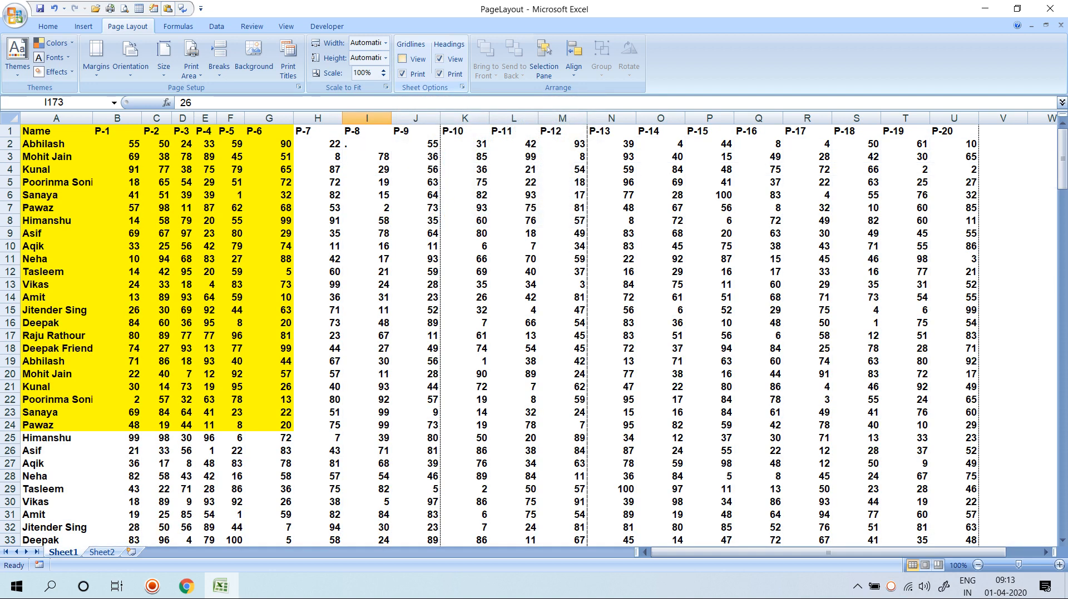
left_click(402, 59)
left_click(401, 59)
left_click(401, 73)
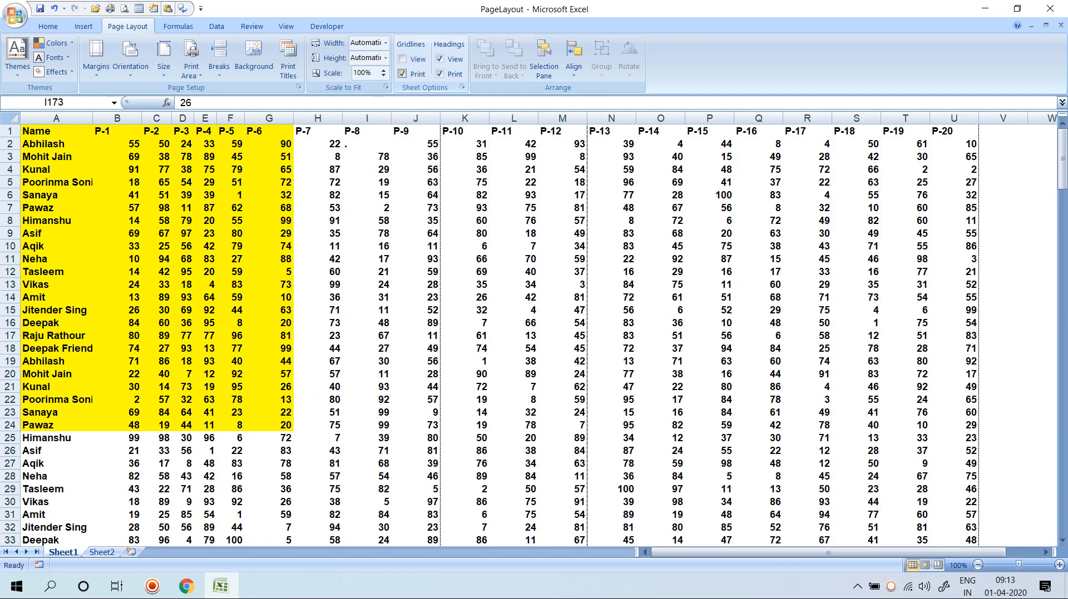
left_click(402, 73)
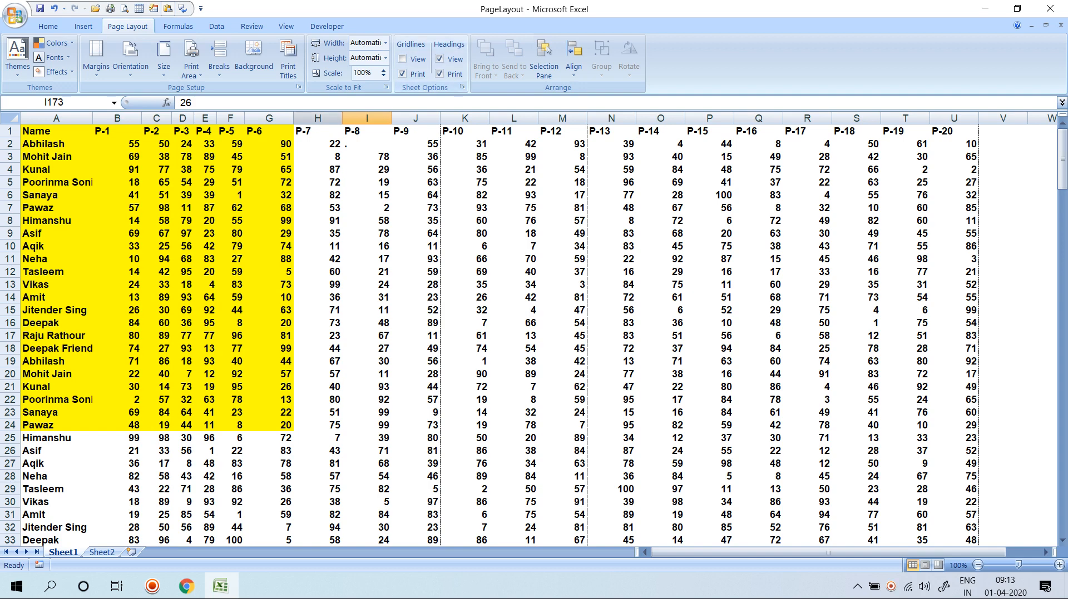
Toggle Headings View and Headings Print off and back on, leaving both enabled.
left_click(439, 59)
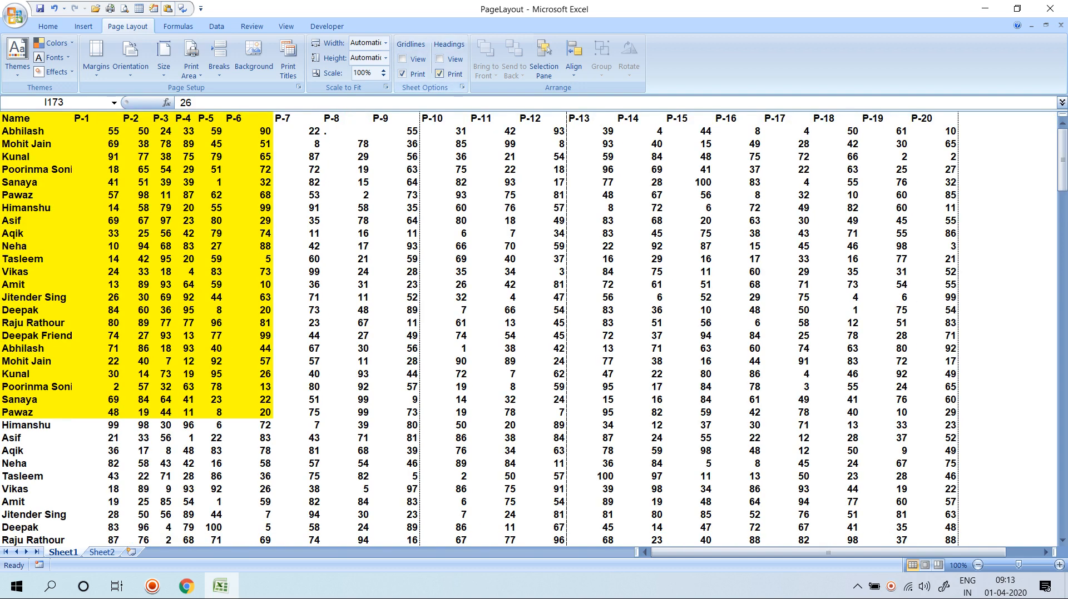
left_click(439, 59)
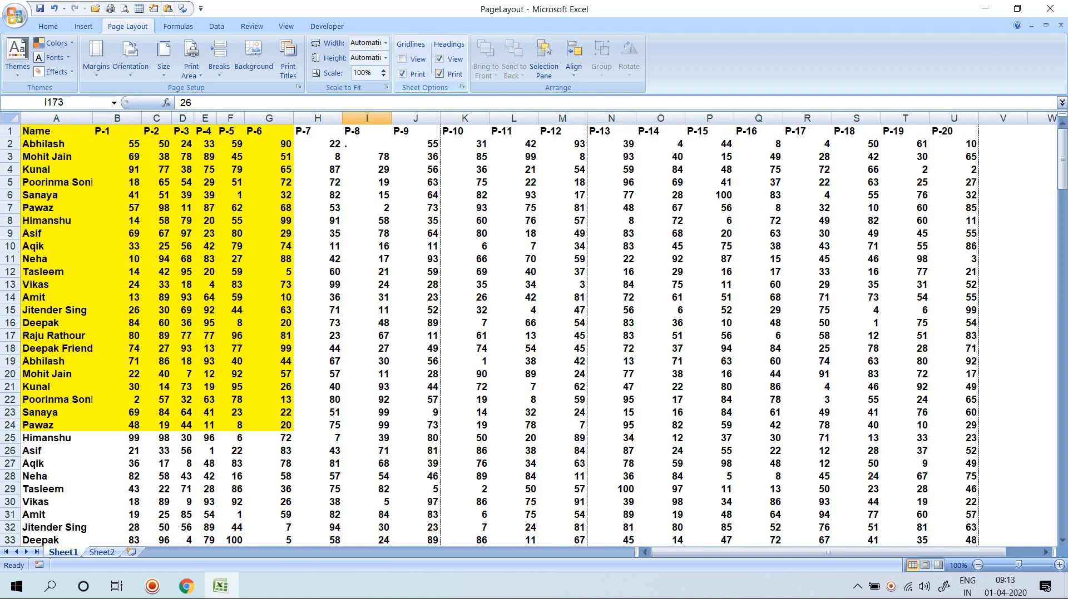
left_click(439, 73)
left_click(439, 74)
left_click(415, 310)
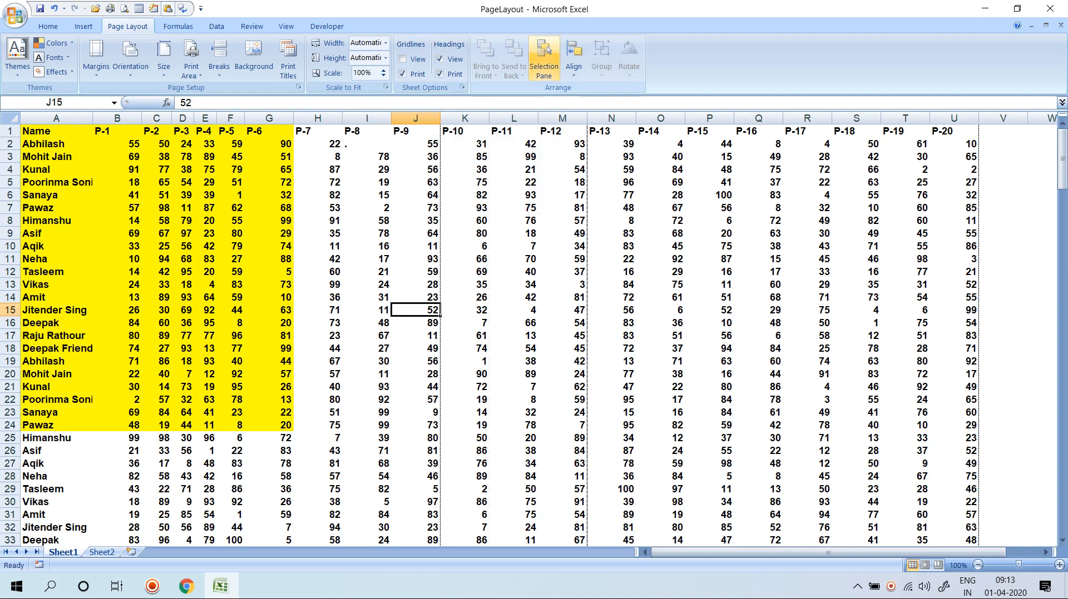
Add a new worksheet and insert the State Bank of India logo picture at E8.
left_click(574, 64)
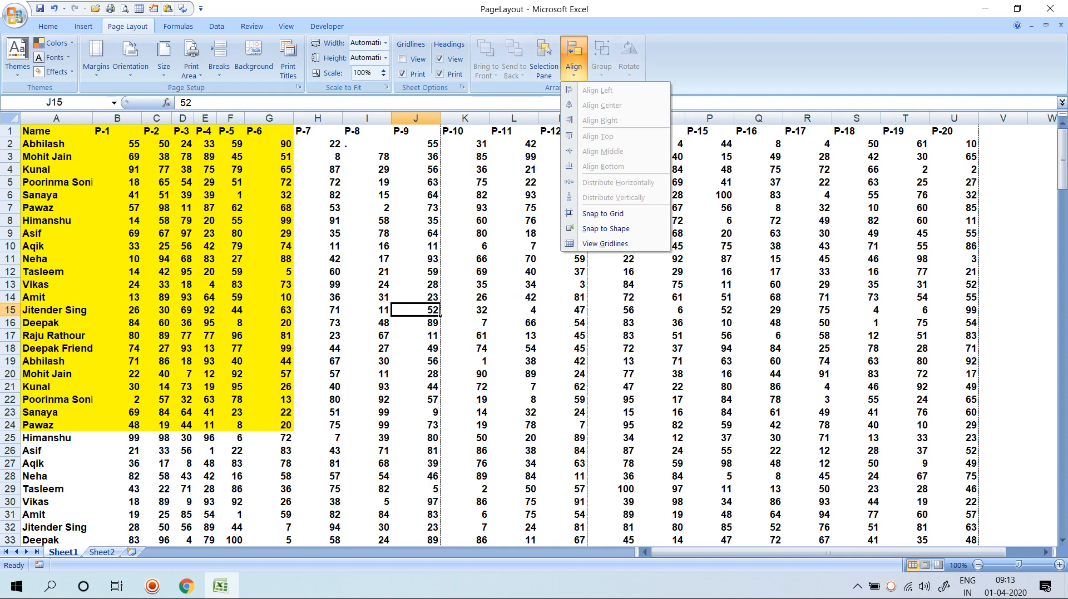
left_click(102, 552)
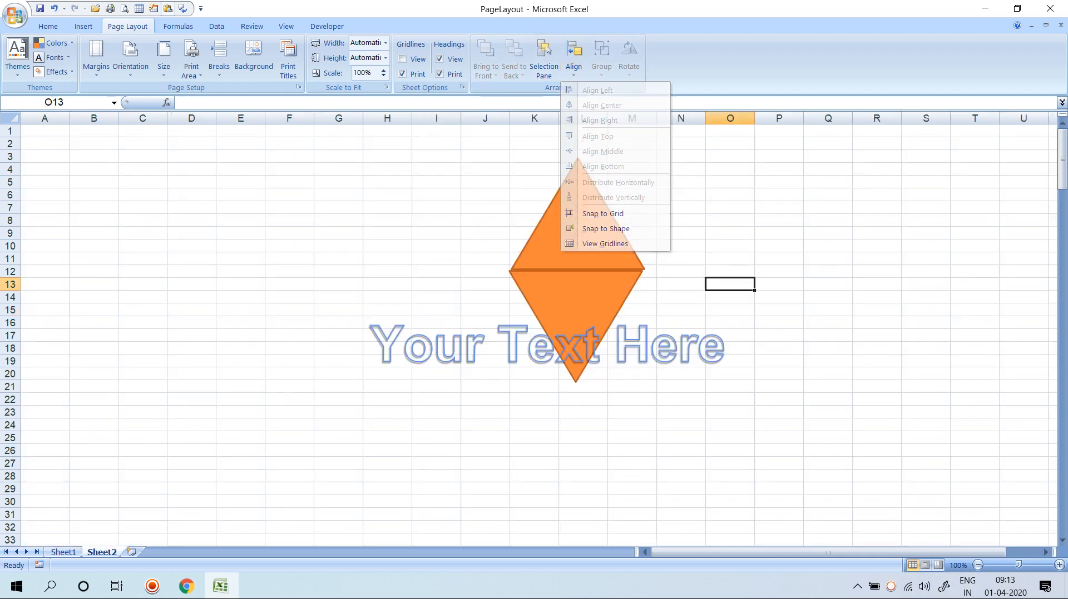
left_click(132, 552)
left_click(241, 220)
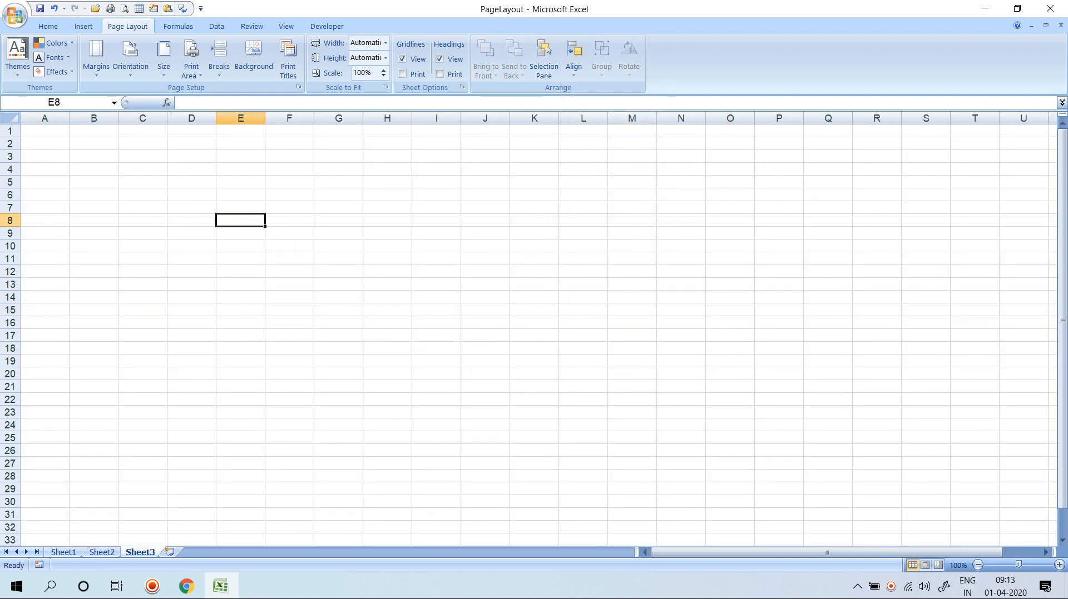
left_click(83, 26)
left_click(87, 55)
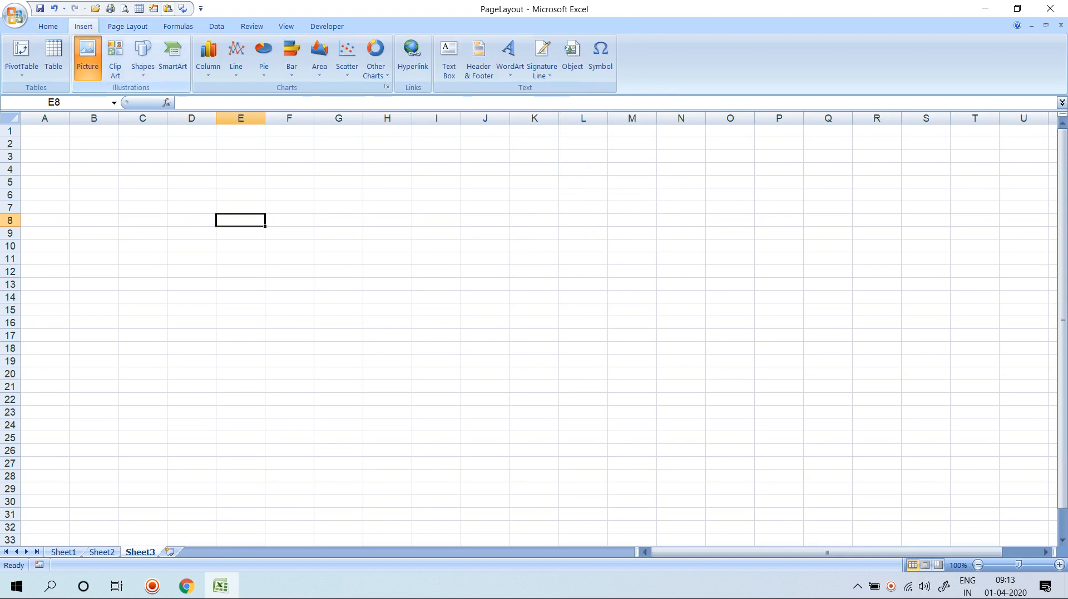
double_click(323, 117)
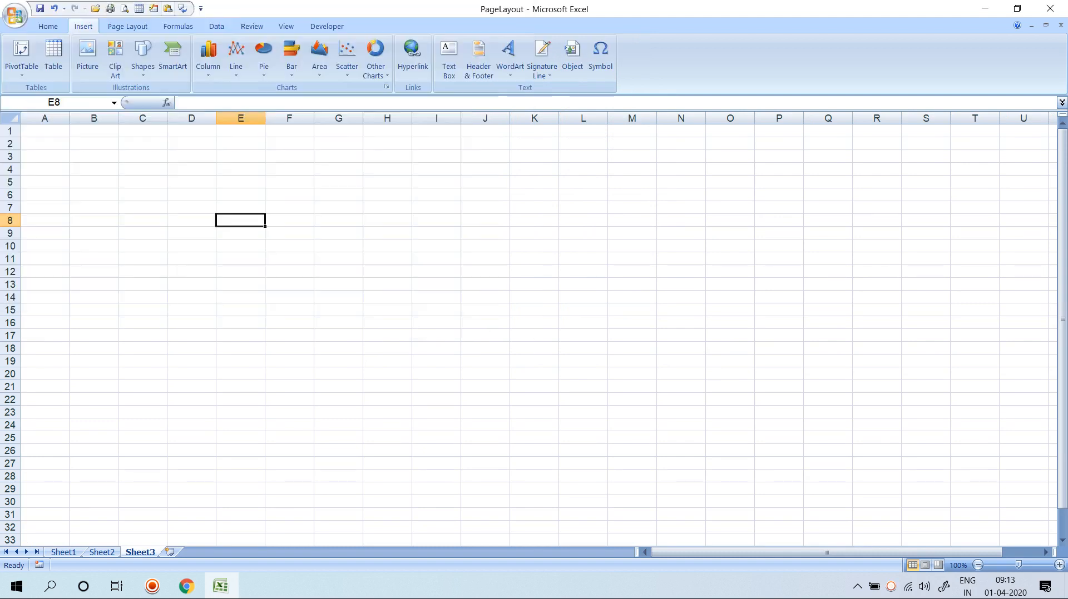
Ctrl-drag the logo to make three copies across the sheet.
left_click(127, 26)
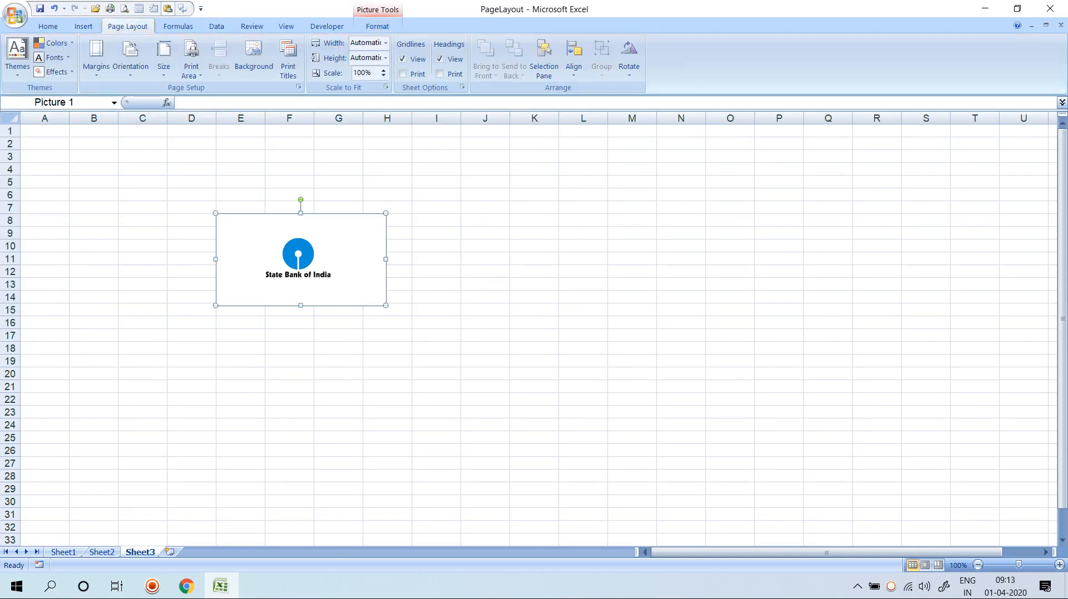
left_click_drag(298, 255, 693, 256)
left_click_drag(520, 248, 341, 245)
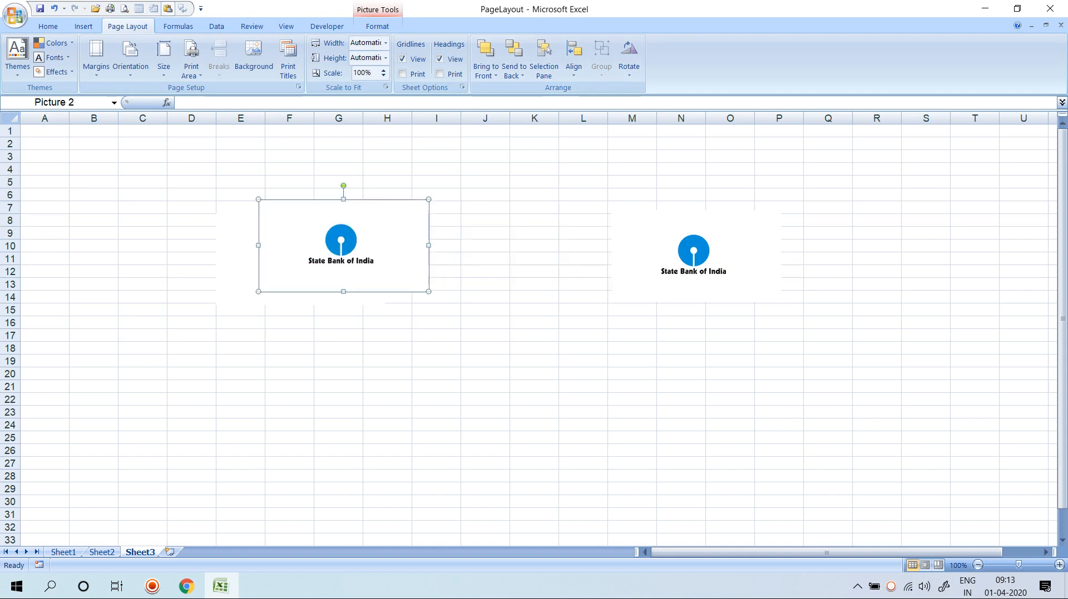
left_click_drag(693, 256, 431, 268)
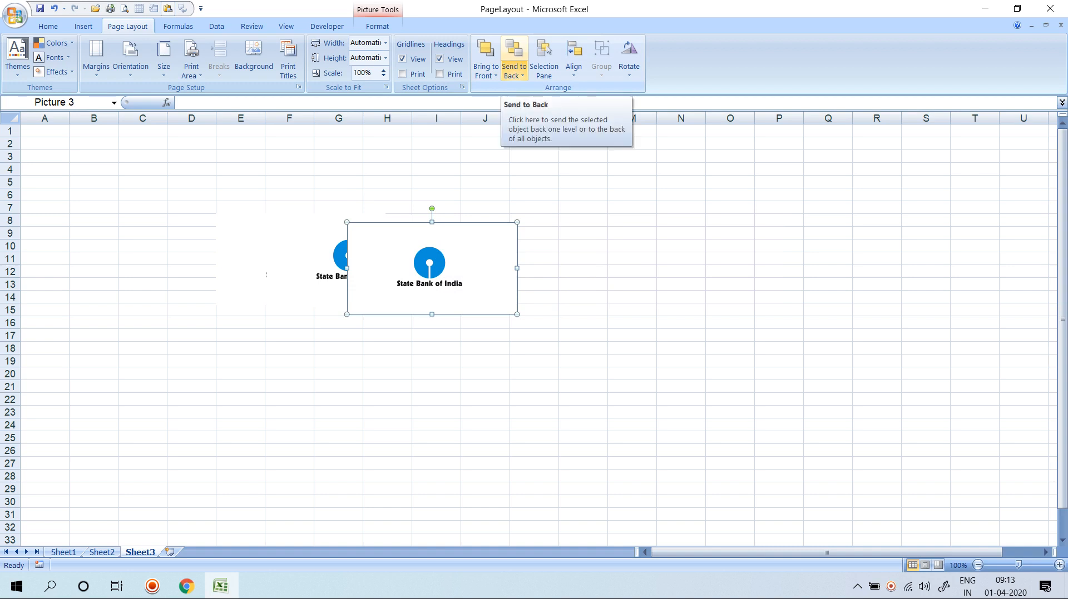
Overlap the third logo on the middle one and bring it to the front.
left_click(514, 73)
left_click(429, 264)
left_click_drag(429, 265, 360, 255)
left_click(513, 73)
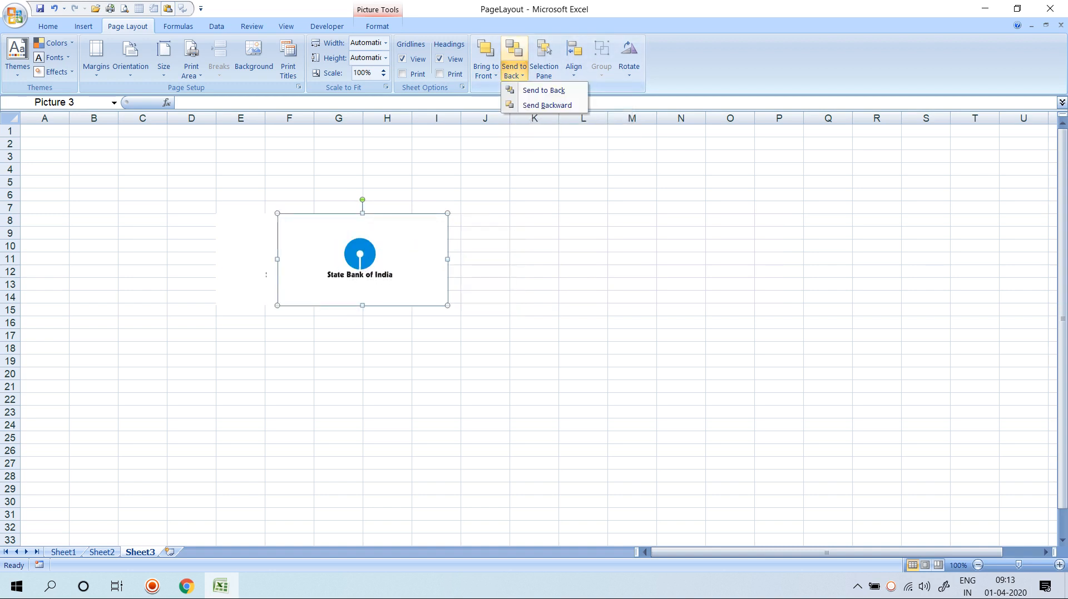
left_click(360, 255)
left_click_drag(360, 255, 372, 282)
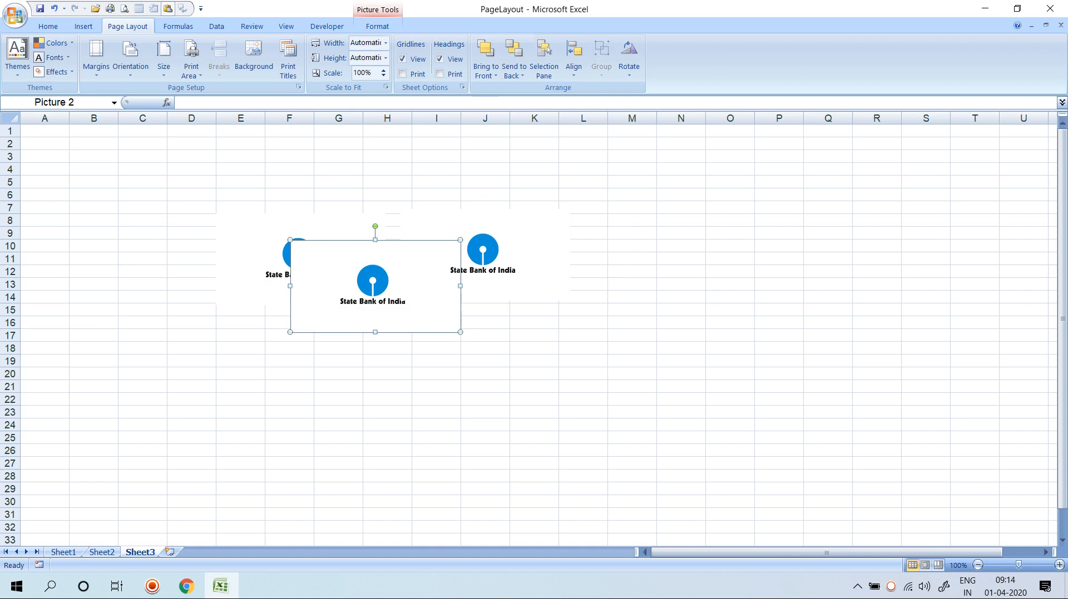
left_click(514, 73)
left_click(486, 52)
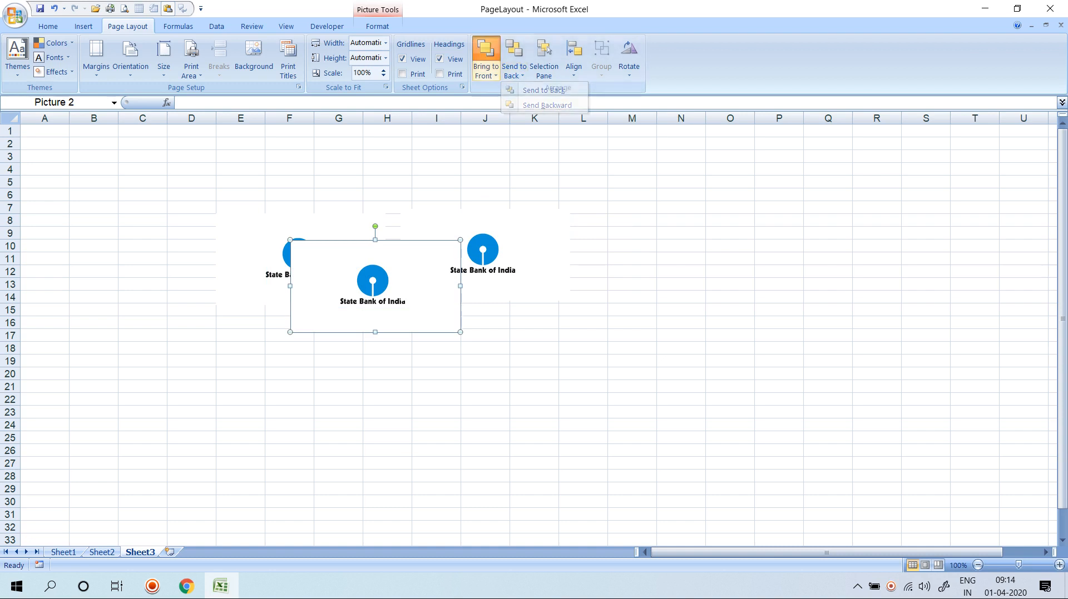
left_click(486, 52)
Send the right-hand logo back, move the front logo to columns L–N, and open the Selection Pane.
left_click(483, 251)
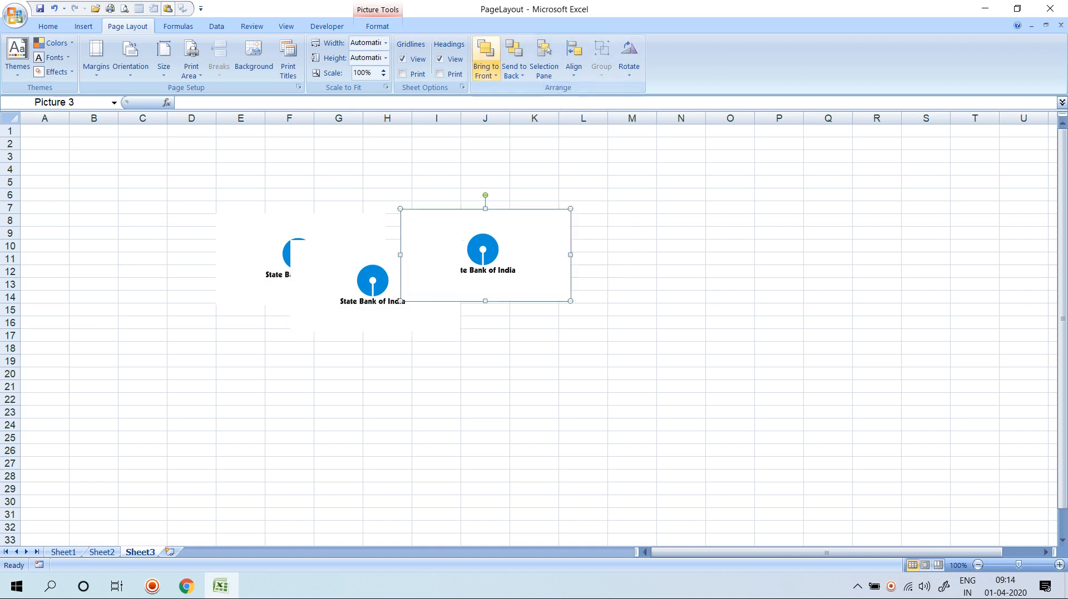
left_click(514, 72)
left_click(543, 90)
left_click(373, 289)
left_click(514, 72)
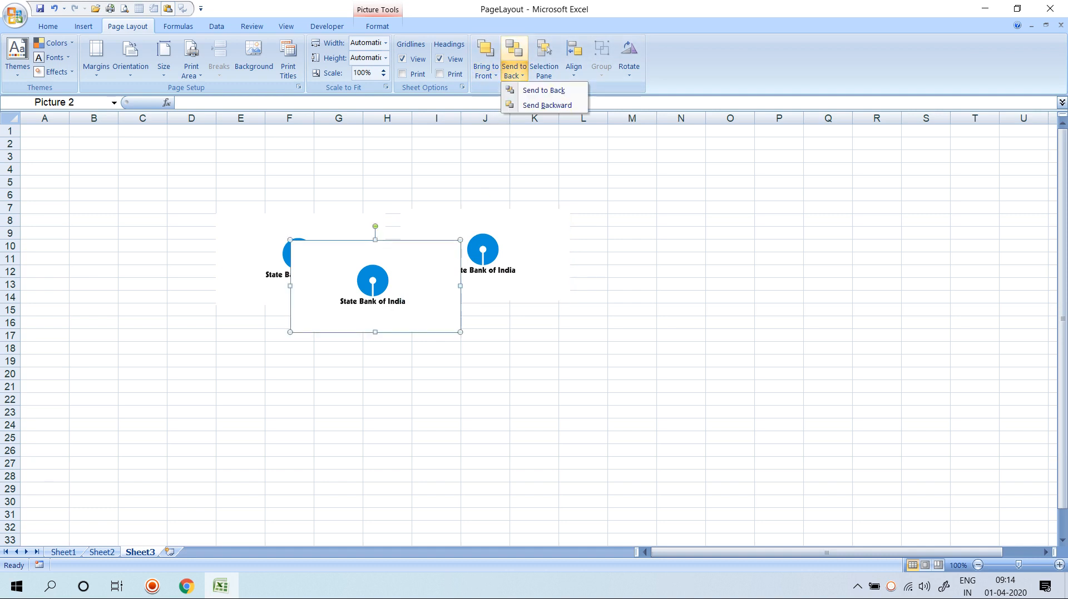
left_click(486, 72)
left_click(516, 91)
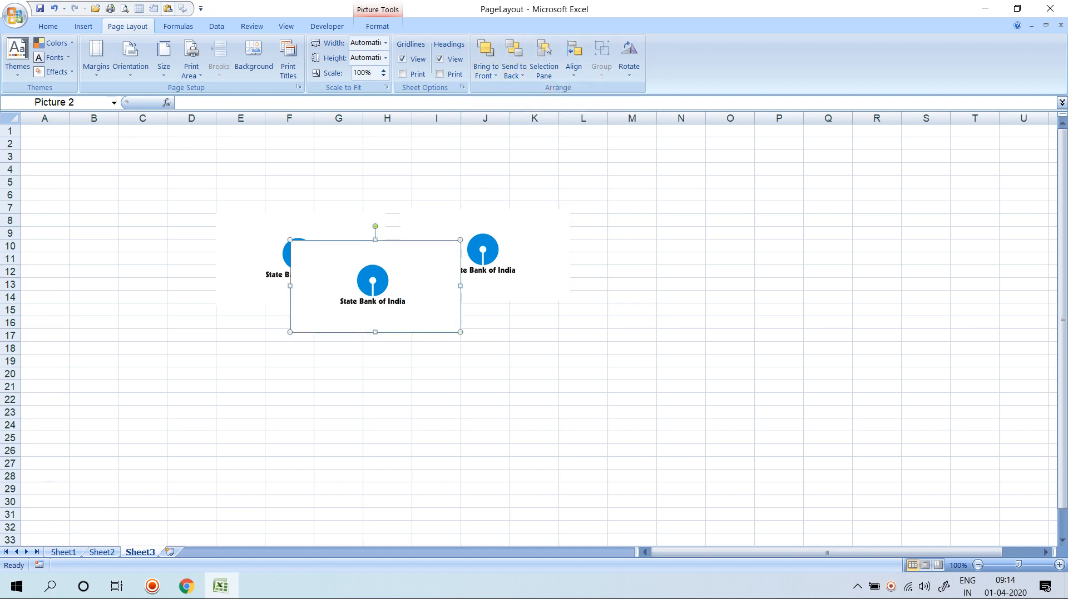
left_click_drag(372, 289, 663, 275)
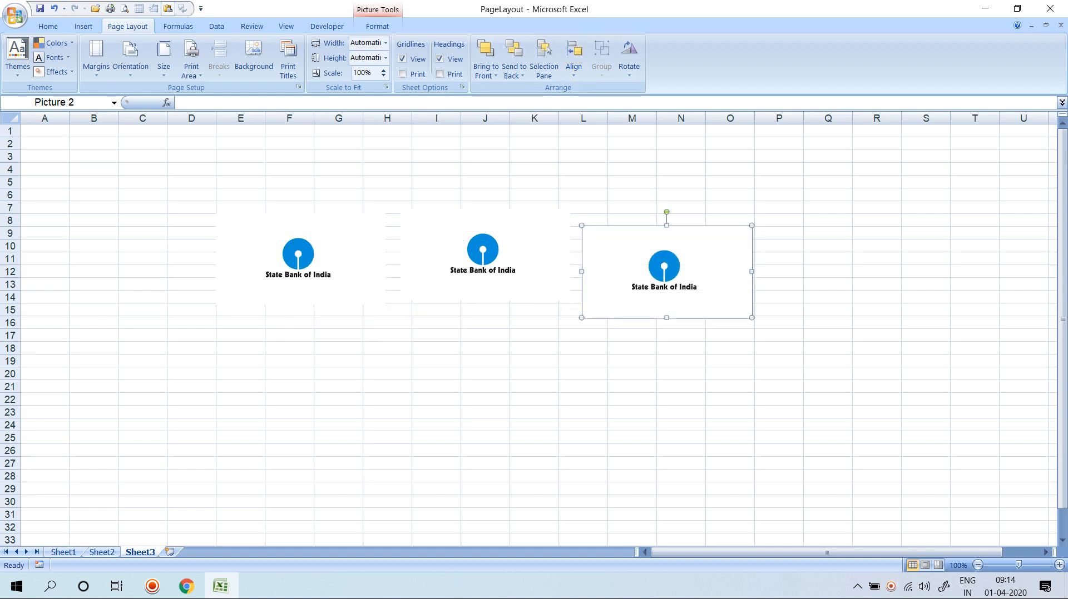
left_click(544, 59)
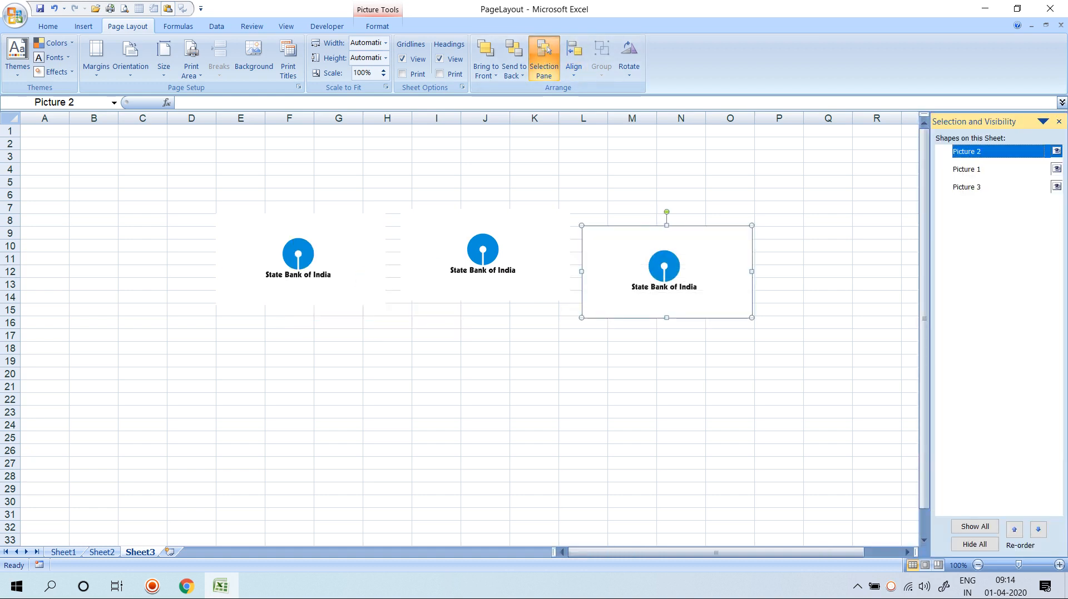
Hide and re-show Pictures 1–3, then select all three State Bank of India logos.
left_click(1055, 151)
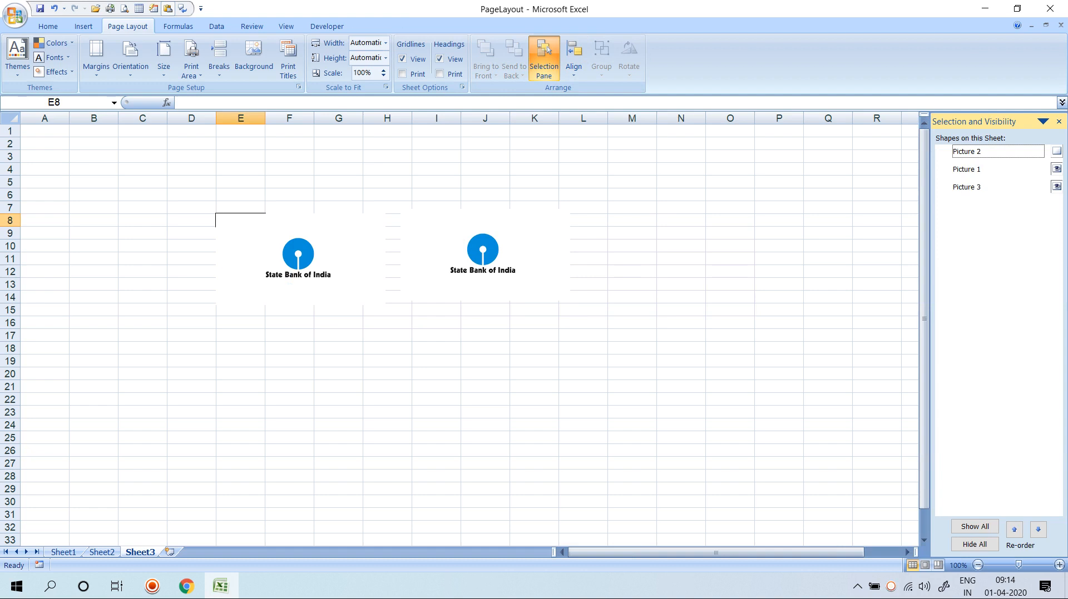
left_click(1056, 169)
left_click(1056, 187)
left_click(1056, 187)
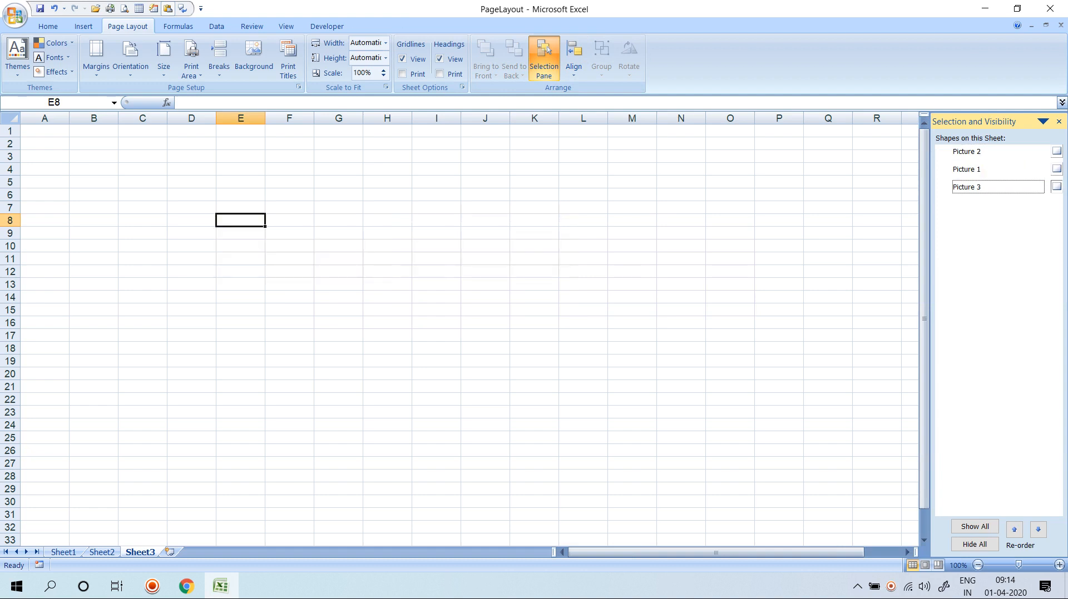
left_click(1056, 169)
left_click(1055, 152)
left_click(632, 157)
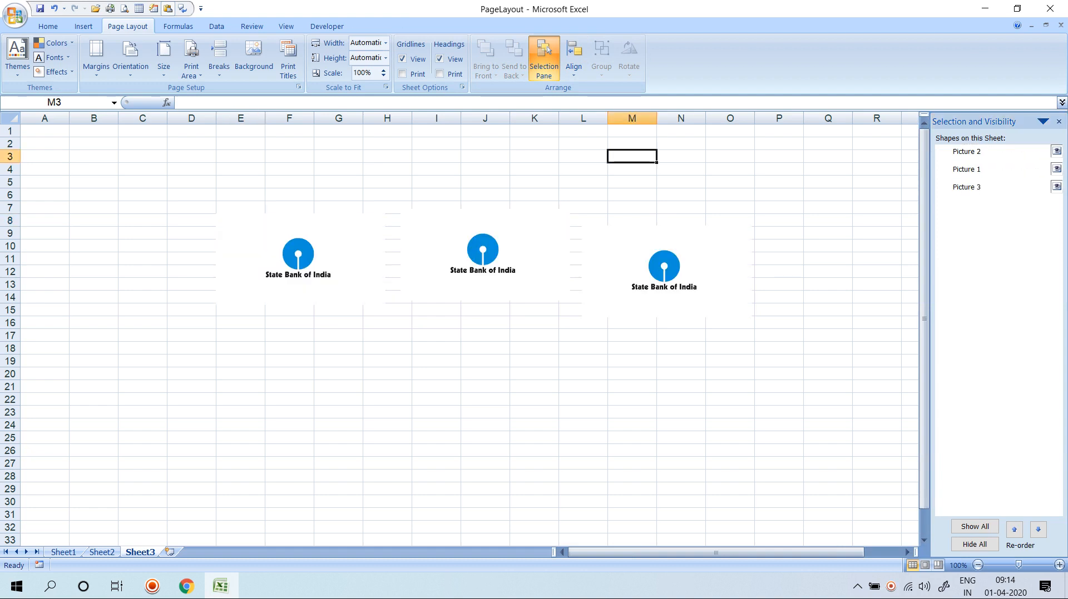
left_click(666, 268)
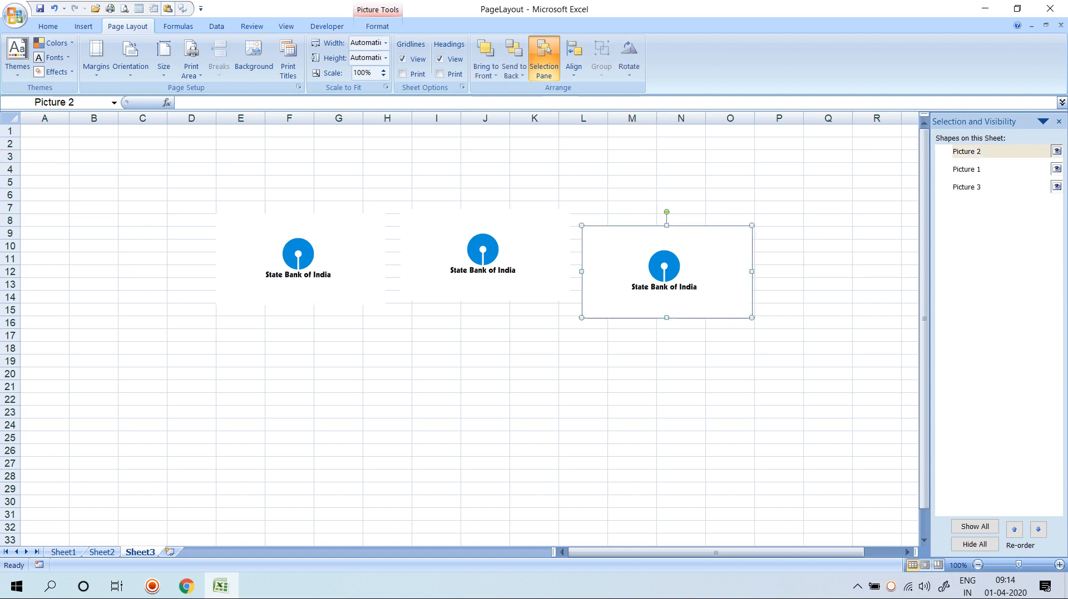
left_click(483, 261, "ctrl")
left_click(300, 264, "ctrl")
Try left, centre and right alignment, then align the three logos along their middles.
left_click(574, 60)
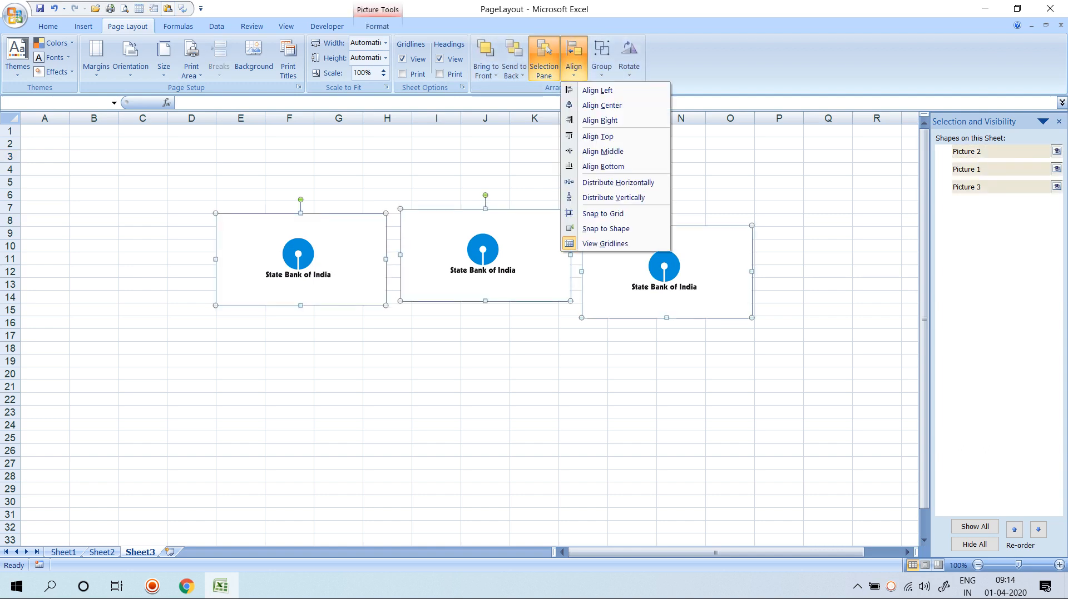
left_click(596, 90)
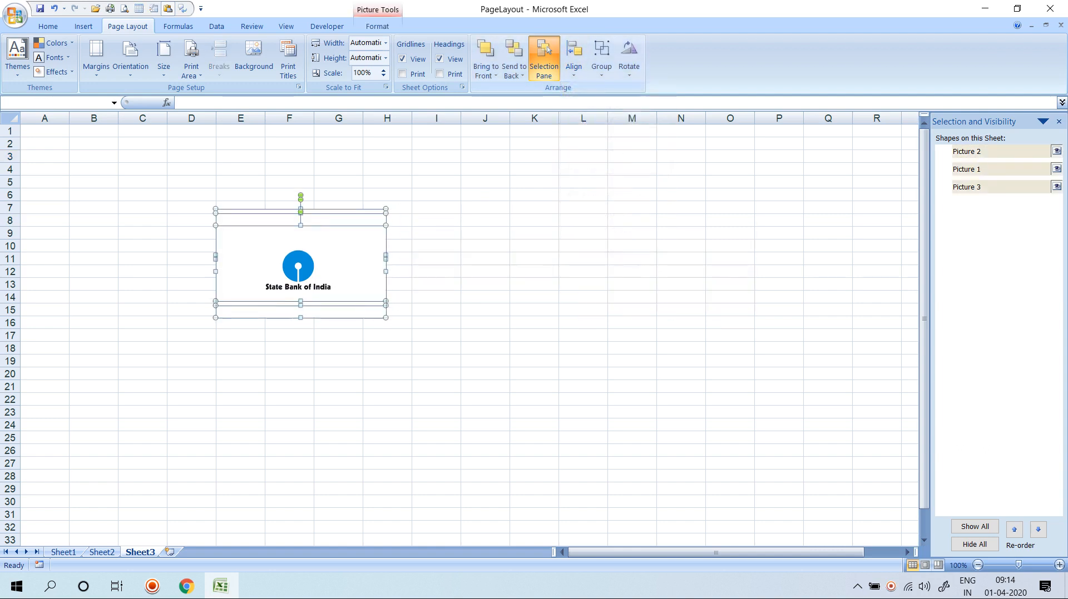
key("ctrl+z")
left_click(573, 61)
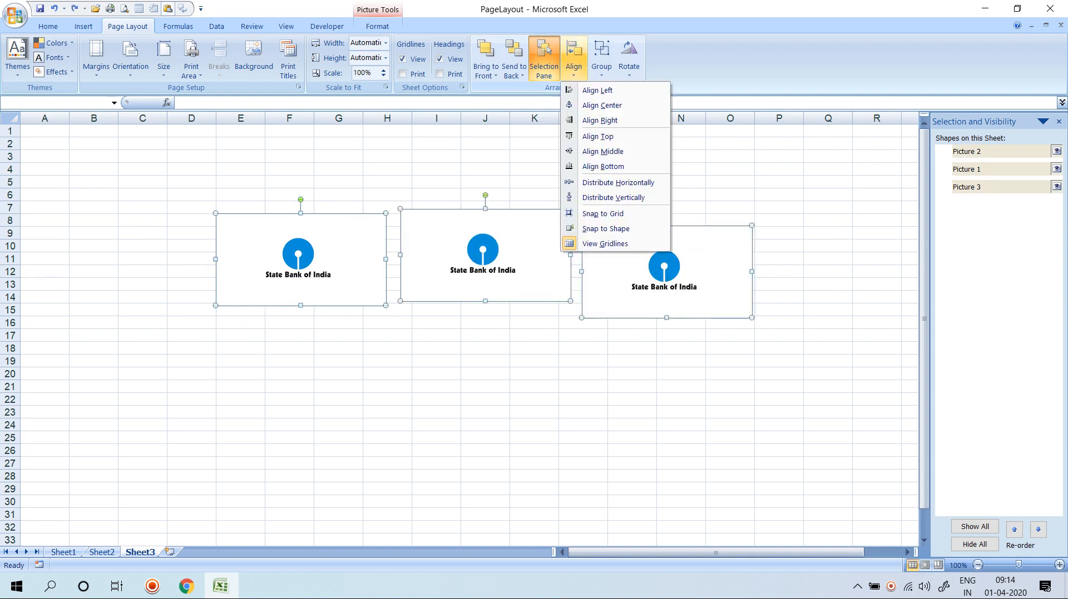
left_click(602, 105)
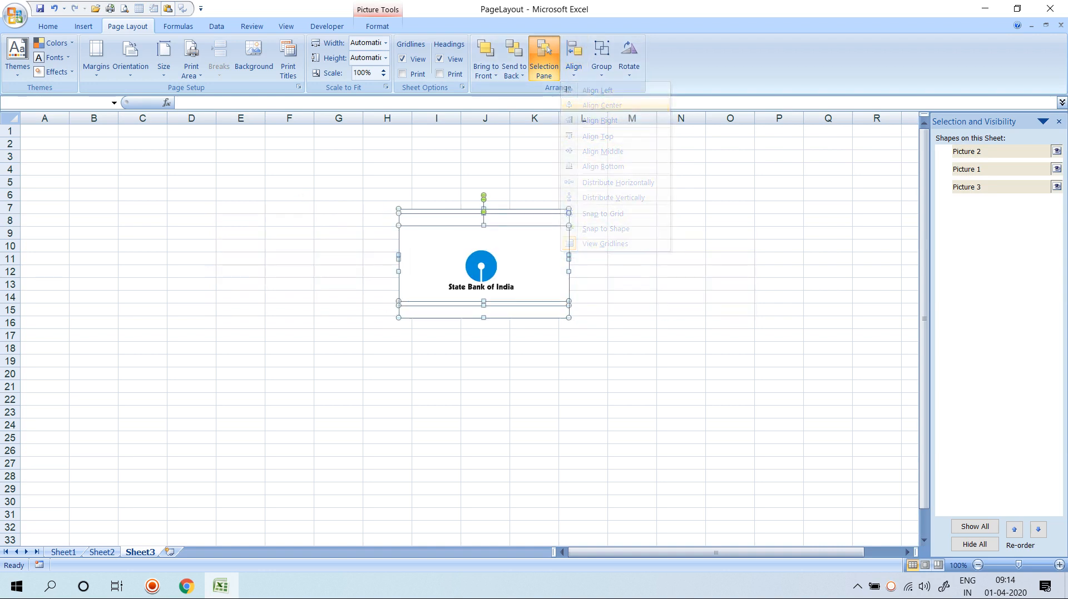
key("ctrl+z")
left_click(573, 60)
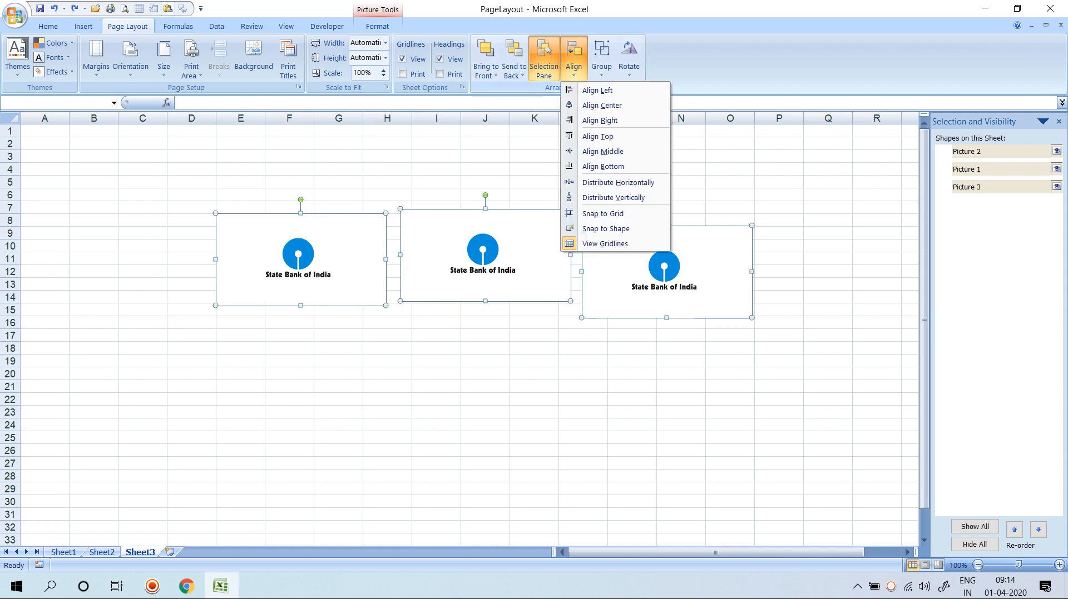
left_click(599, 120)
key("ctrl+z")
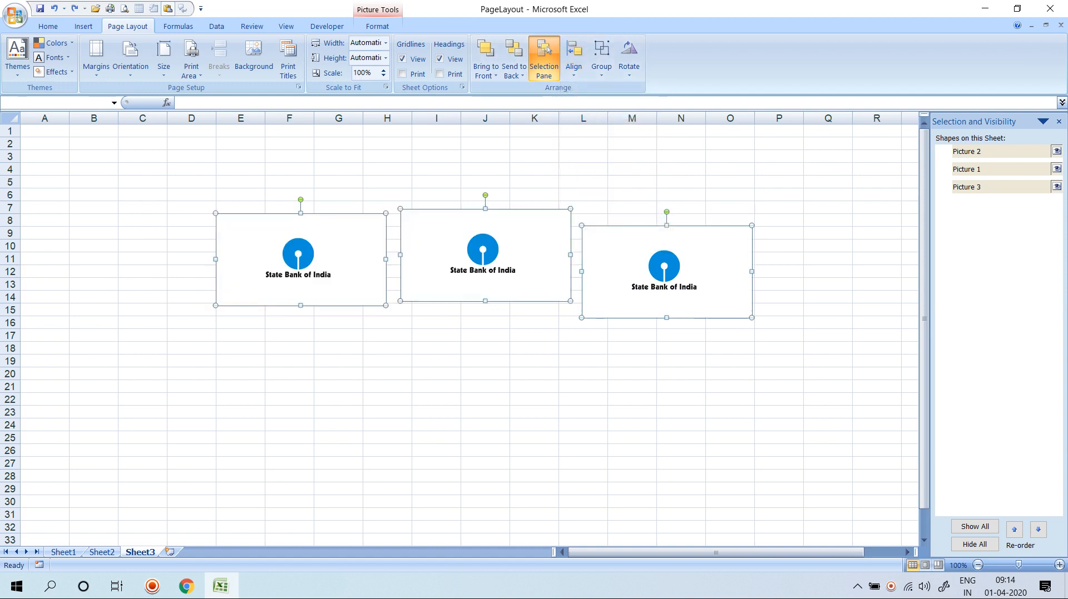
left_click(573, 60)
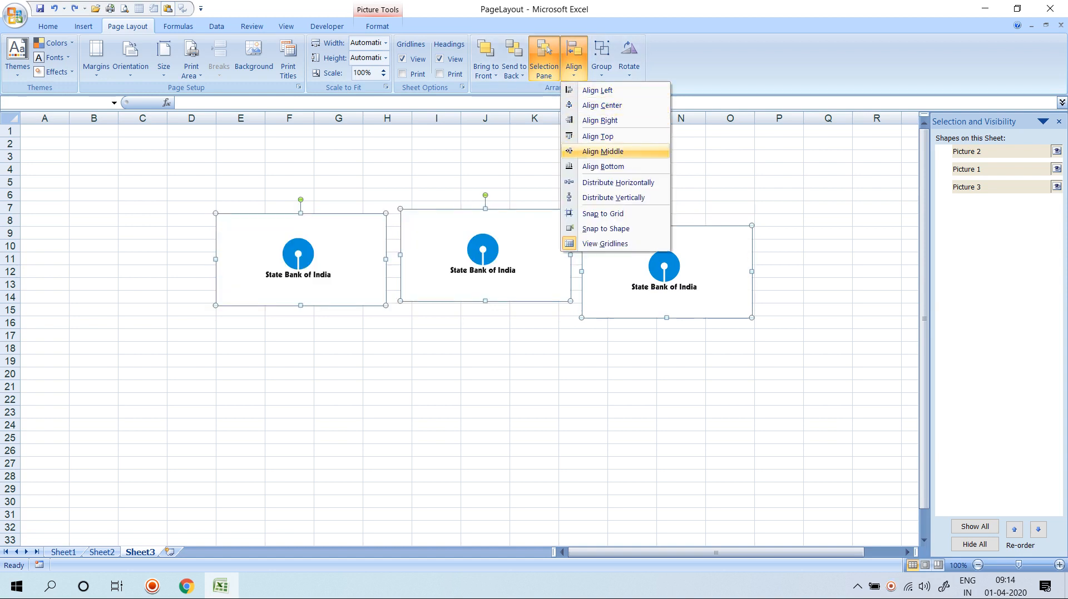
left_click(602, 151)
Group the three logos and drag the group down to around B15:M23.
left_click(573, 60)
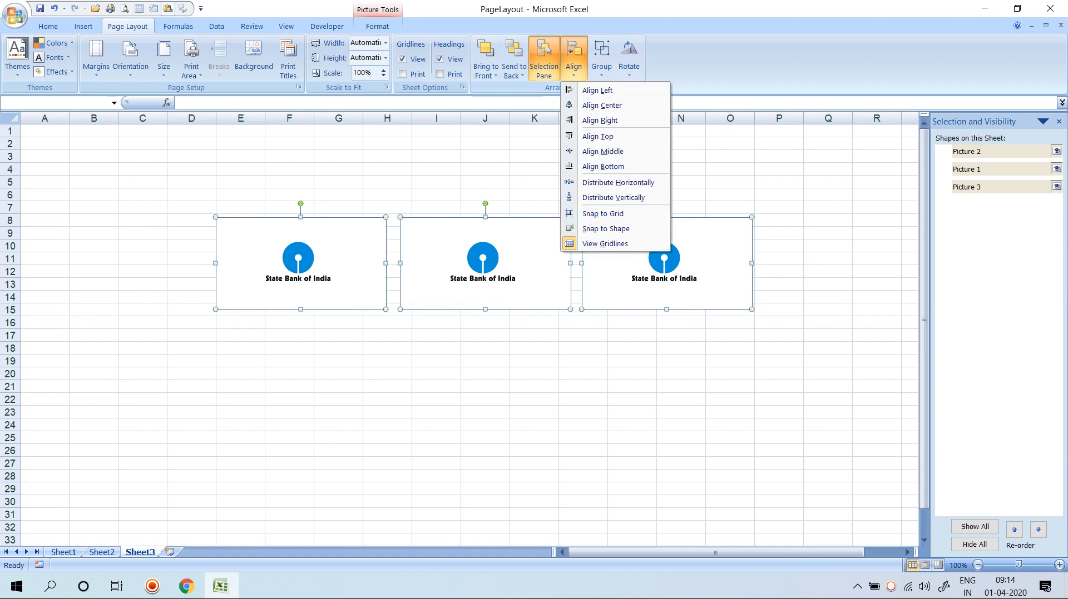
left_click(602, 166)
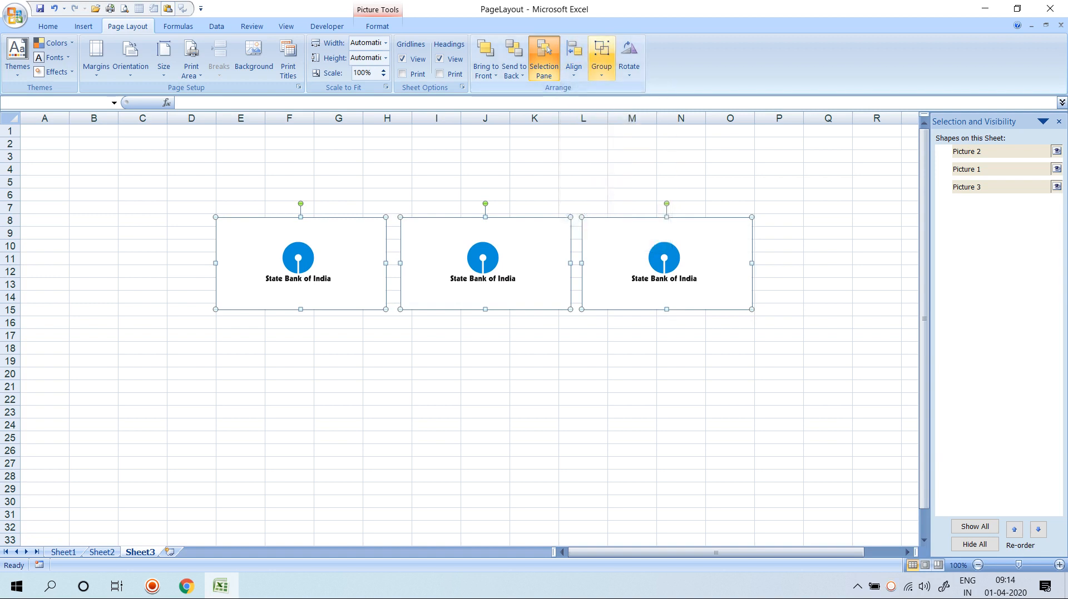
left_click(573, 60)
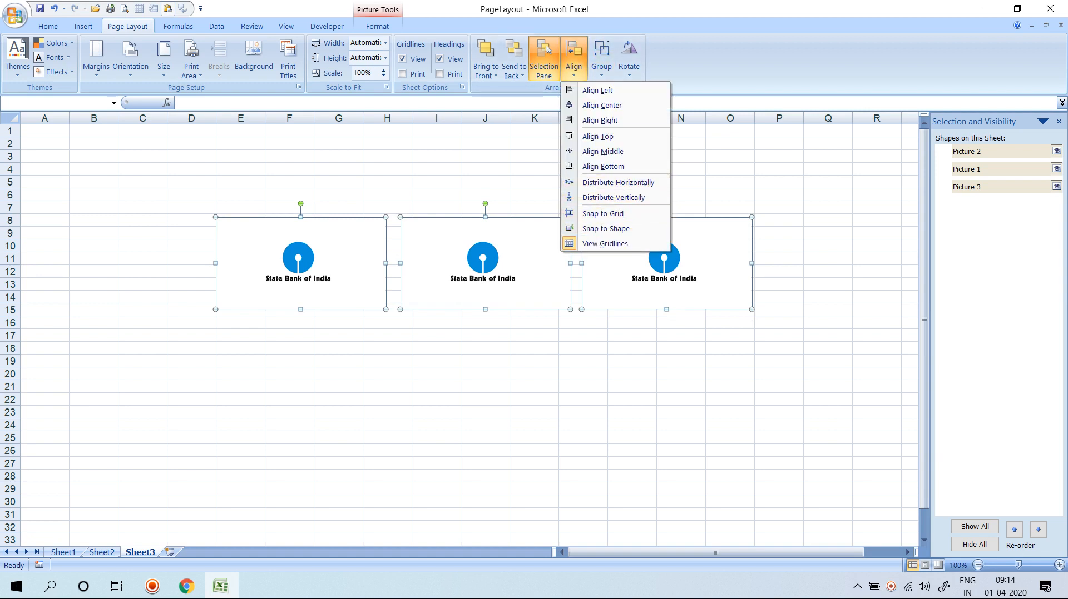
key("Escape")
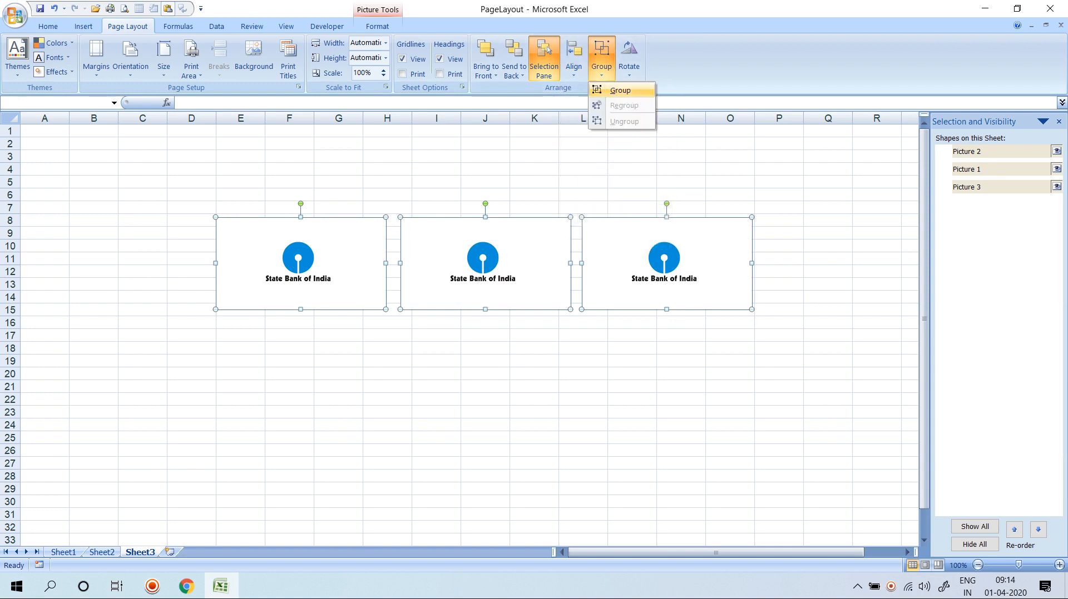
left_click(618, 90)
left_click_drag(617, 264, 517, 362)
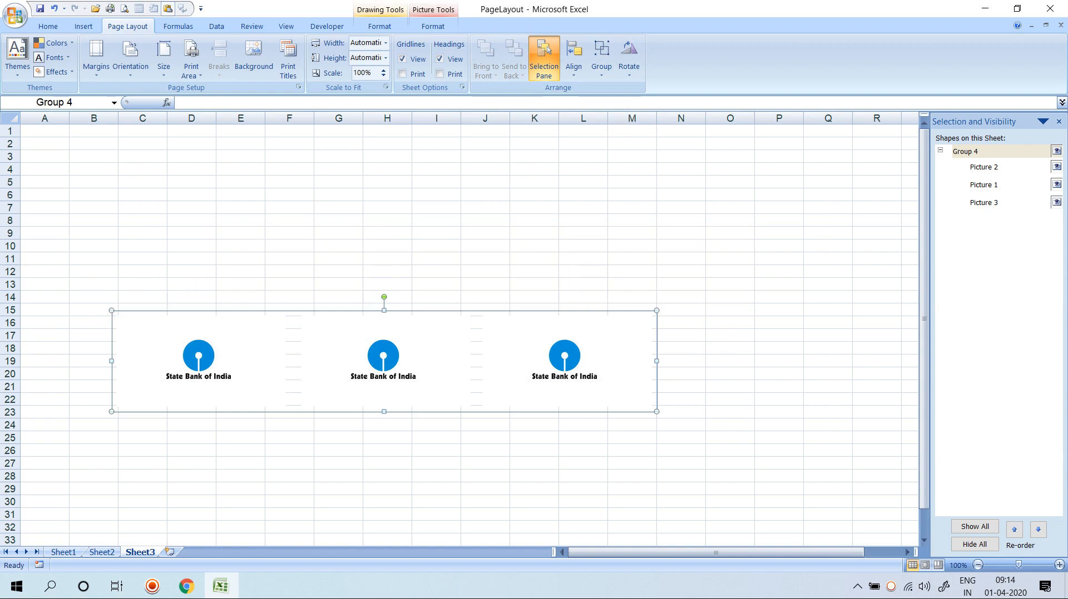
Delete the middle logo from the group, preview Sheet3, then go to Sheet1 cell C8.
left_click(386, 361)
key("Delete")
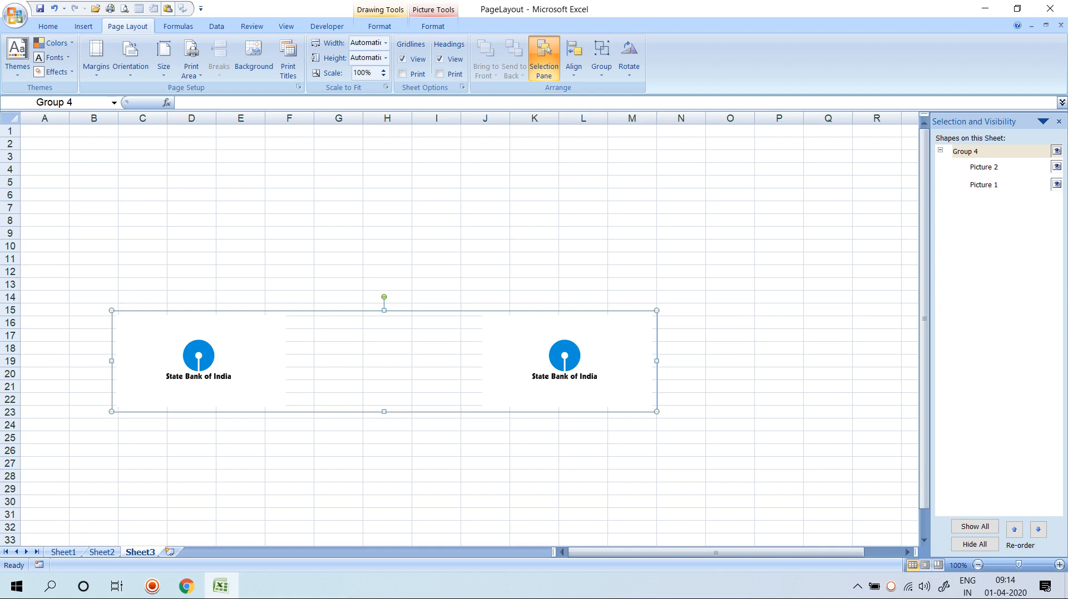
key("ctrl+F2")
scroll(550, 334, "down", 3)
left_click(186, 59)
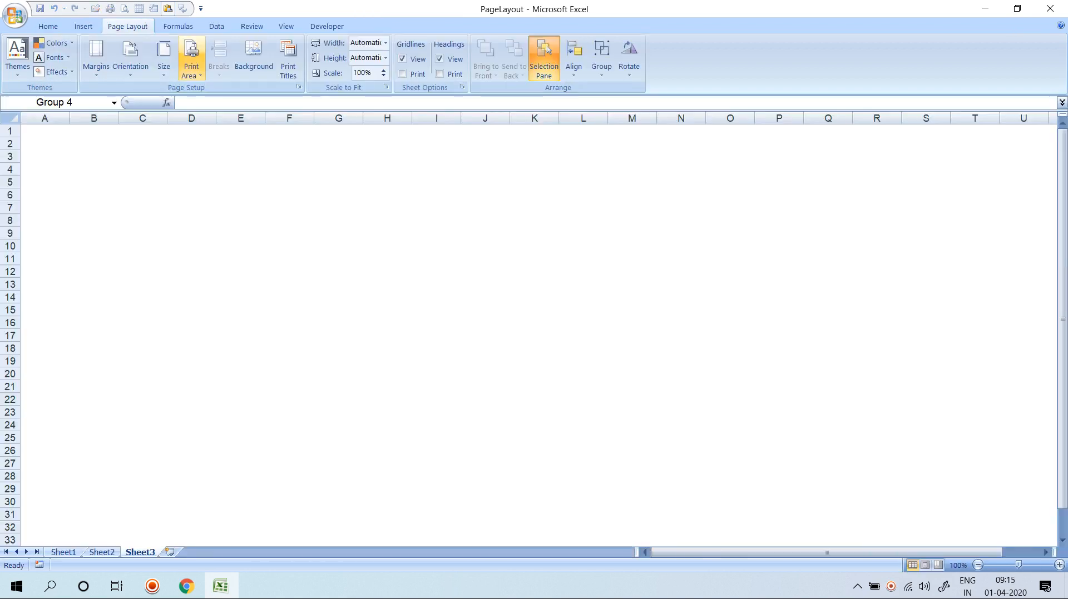
left_click(63, 553)
left_click(157, 220)
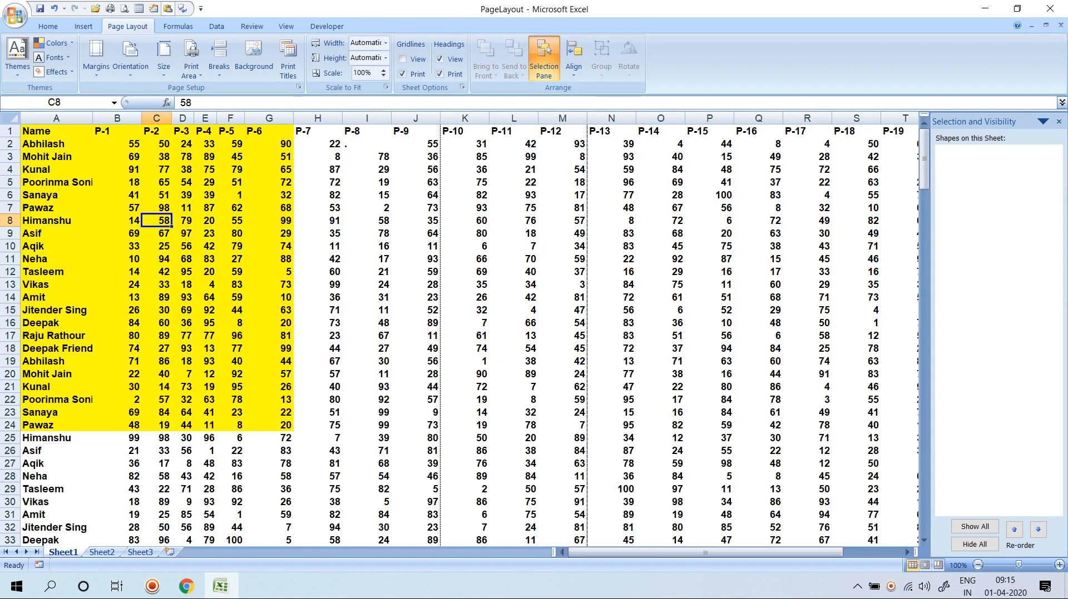
Preview the student marks sheet with Ctrl+F2 and bring up the Print dialog.
key("ctrl+F2")
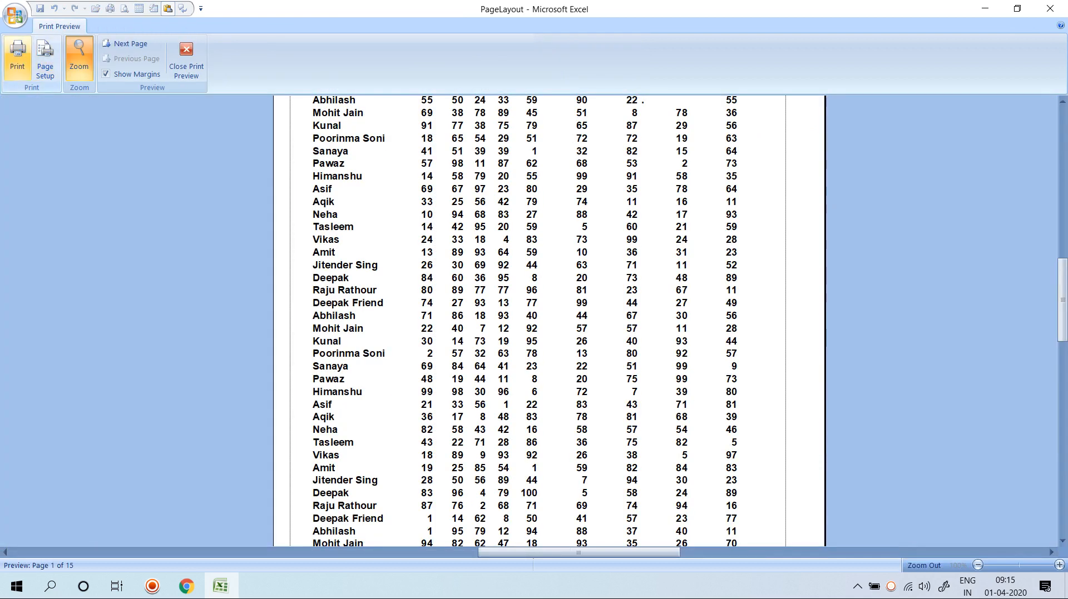
left_click(17, 56)
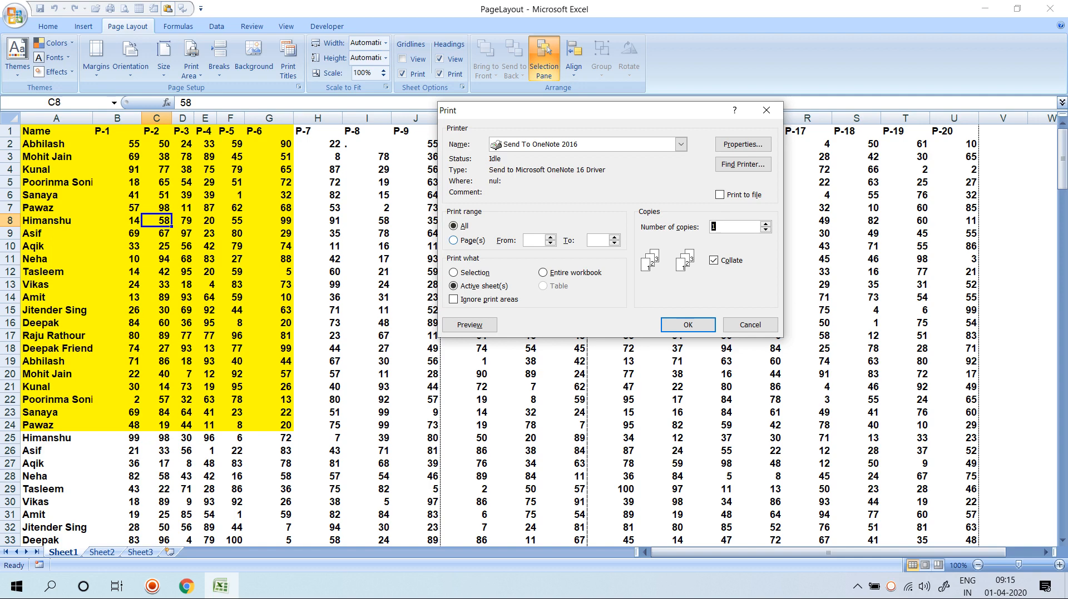
Set the print range to pages 3 to 4, then cancel without printing.
left_click(454, 240)
type("2")
key("Tab")
type("3")
key("shift+Tab")
type("3")
key("Tab")
type("4")
key("Escape")
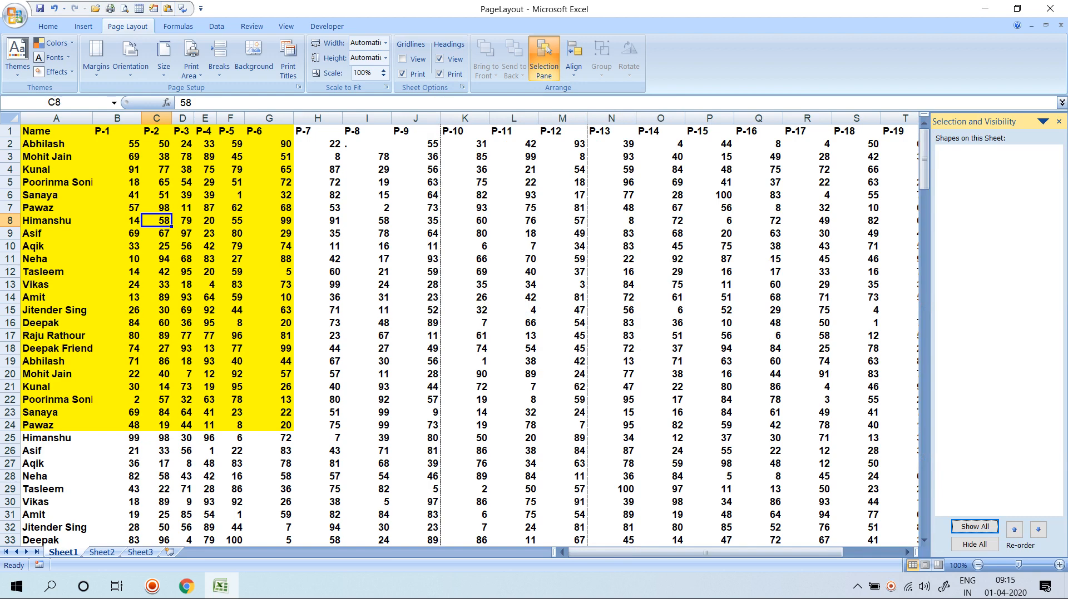
Reopen the Print dialog and cancel it, then select the marks table A1:K25.
left_click(269, 271)
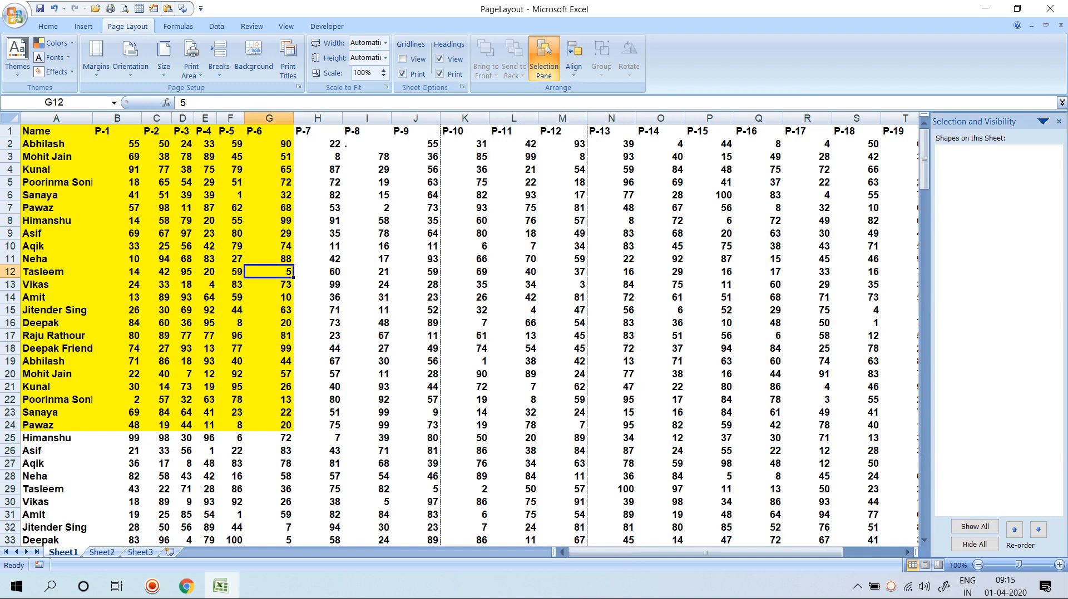
key("ctrl+F2")
left_click(17, 55)
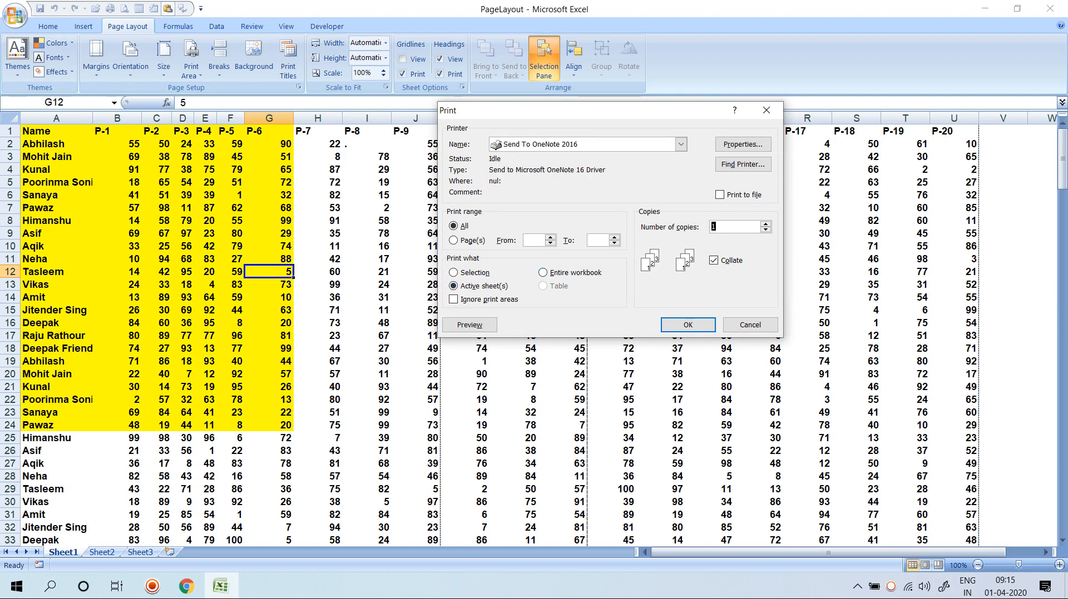
left_click(750, 325)
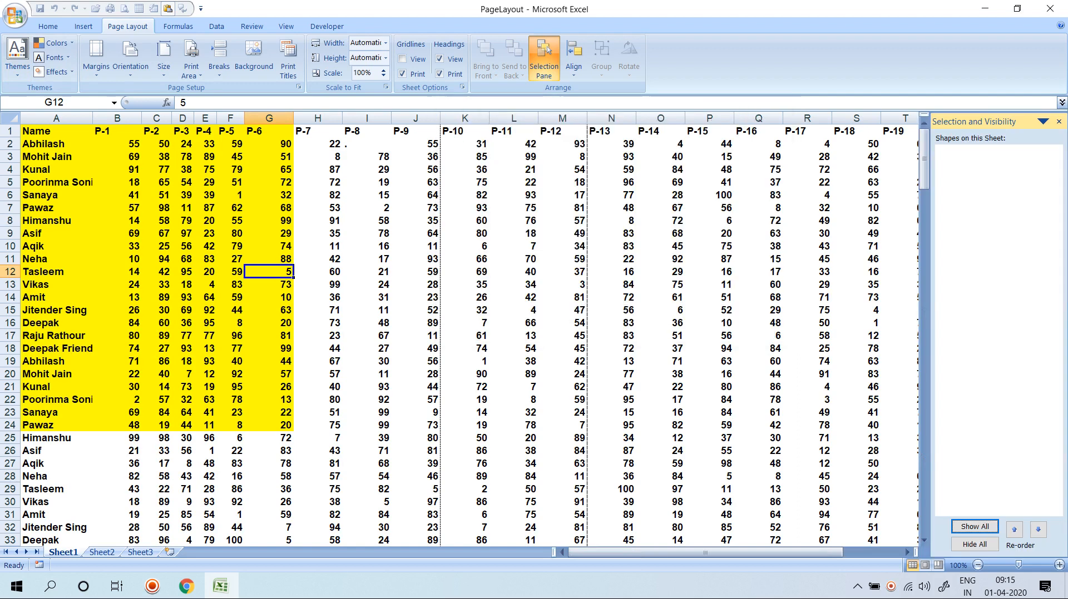
left_click(182, 144)
left_click_drag(56, 131, 465, 438)
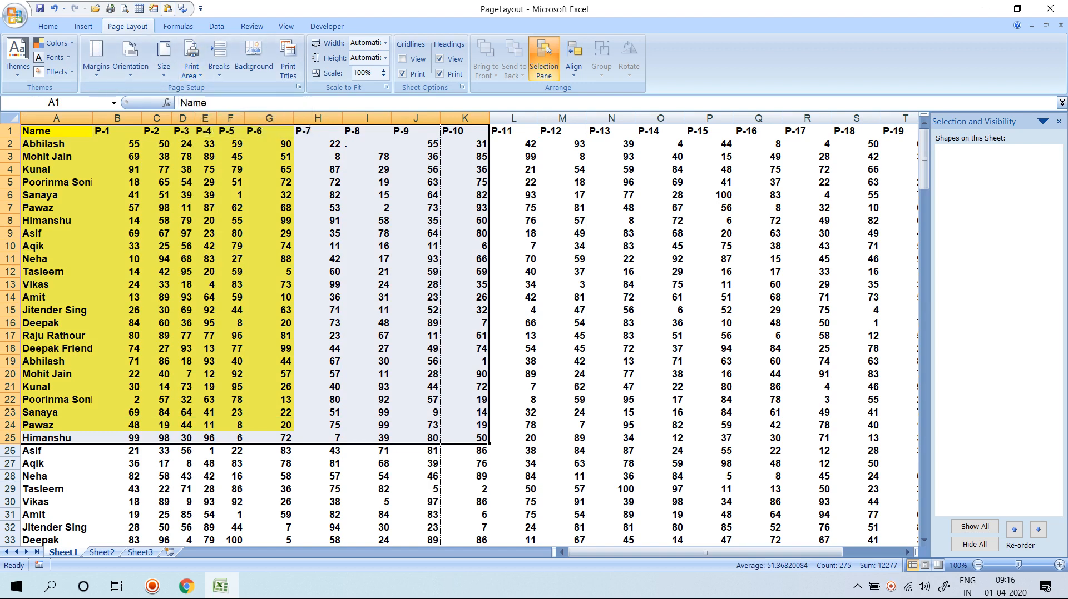
Switch the print scope from Selection to Entire workbook, leaving Ignore print areas unticked.
left_click(124, 9)
left_click(16, 56)
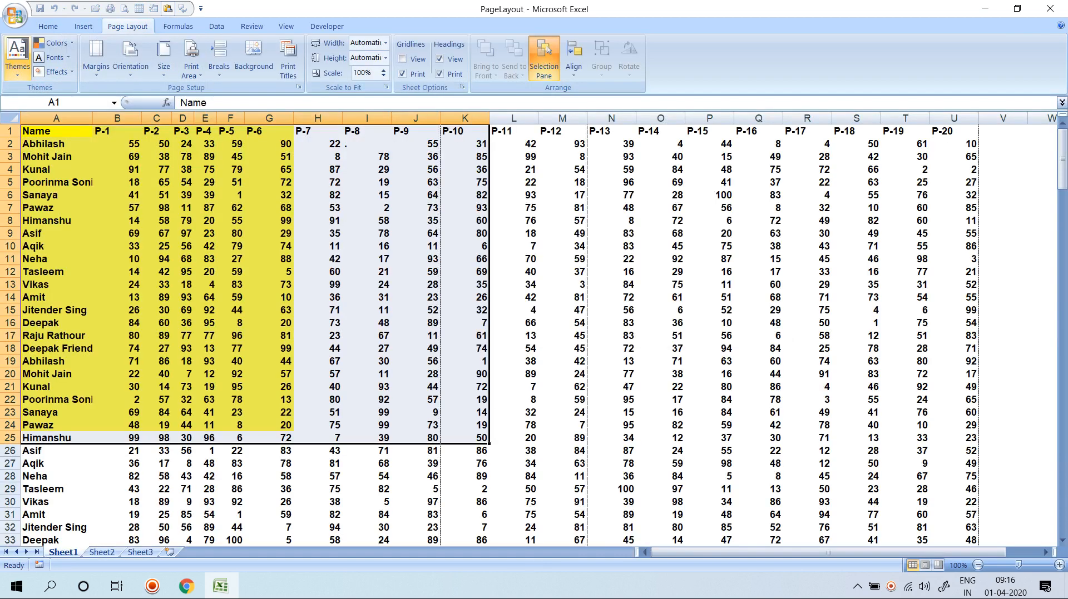
left_click(453, 272)
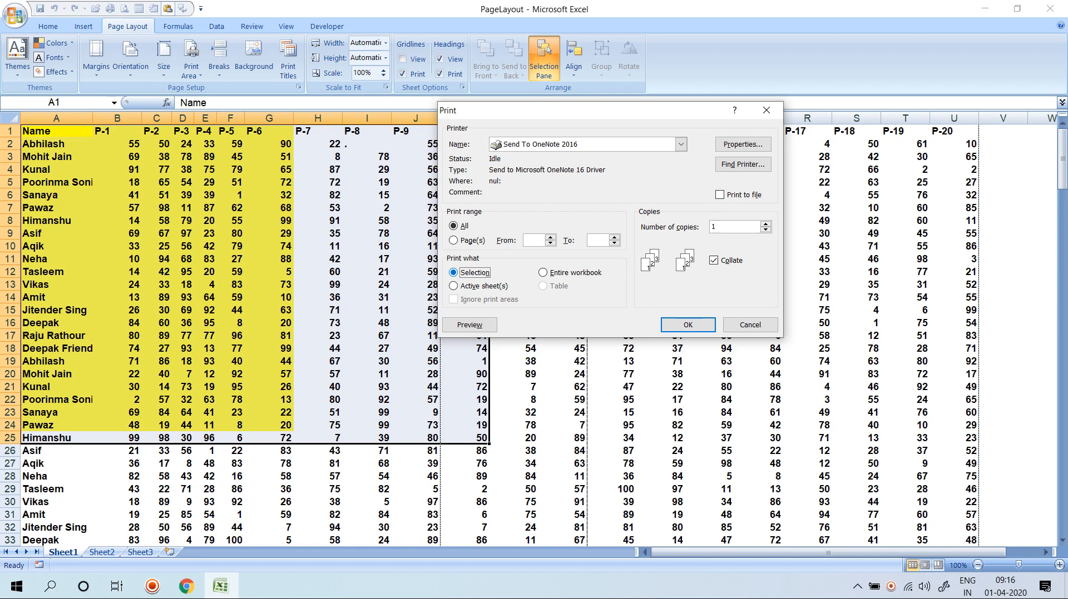
left_click(556, 273)
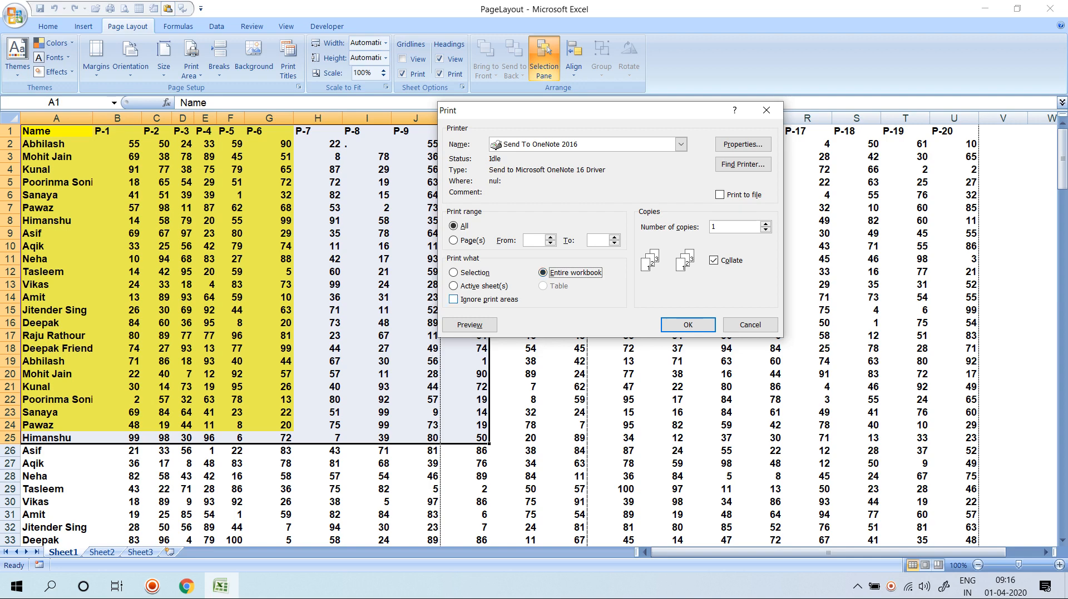
left_click(453, 299)
key("space")
Print all 19 workbook pages to OneNote 2016, cancel the location prompt, and close OneNote.
key("alt+w")
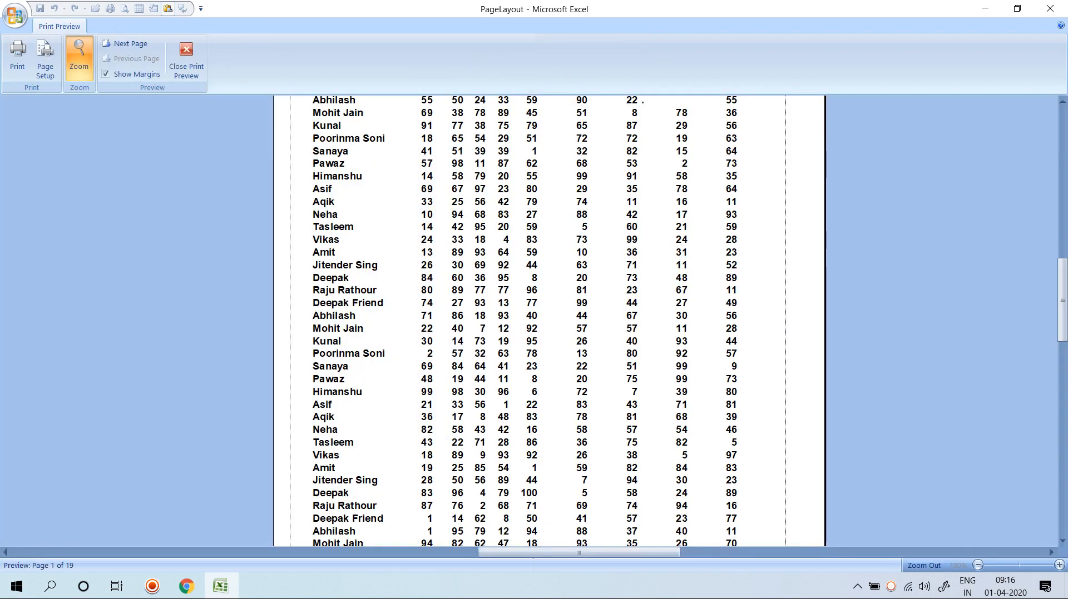
scroll(549, 320, "up", 10)
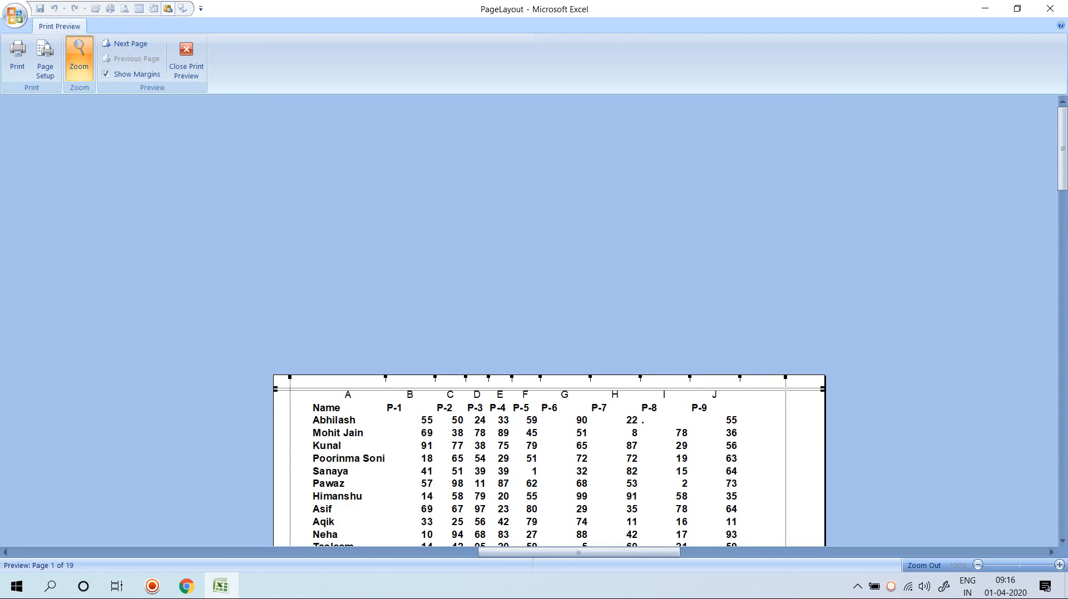
left_click(18, 56)
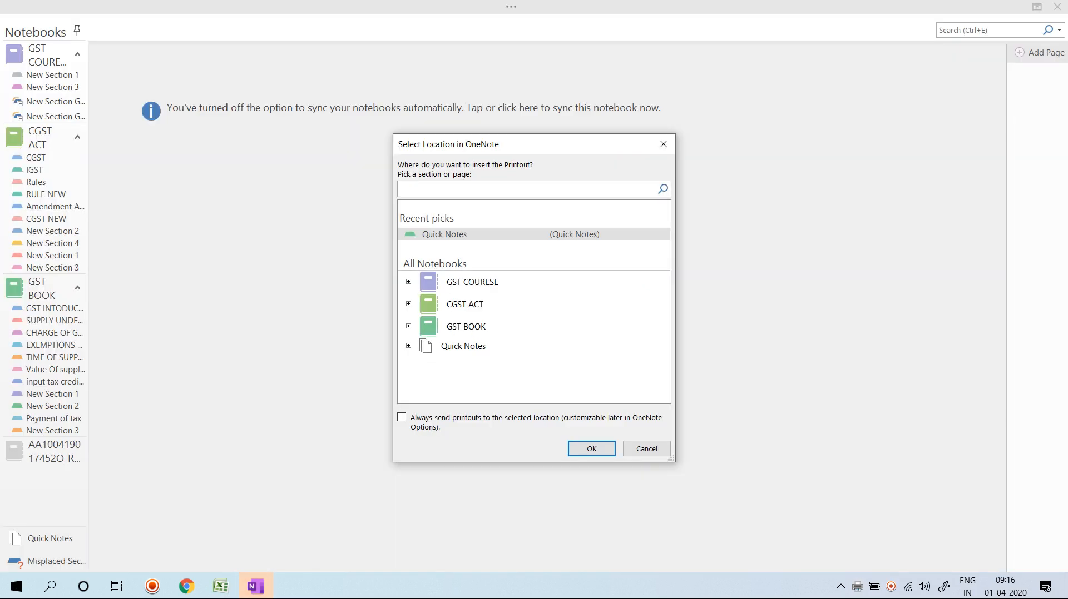
left_click(646, 449)
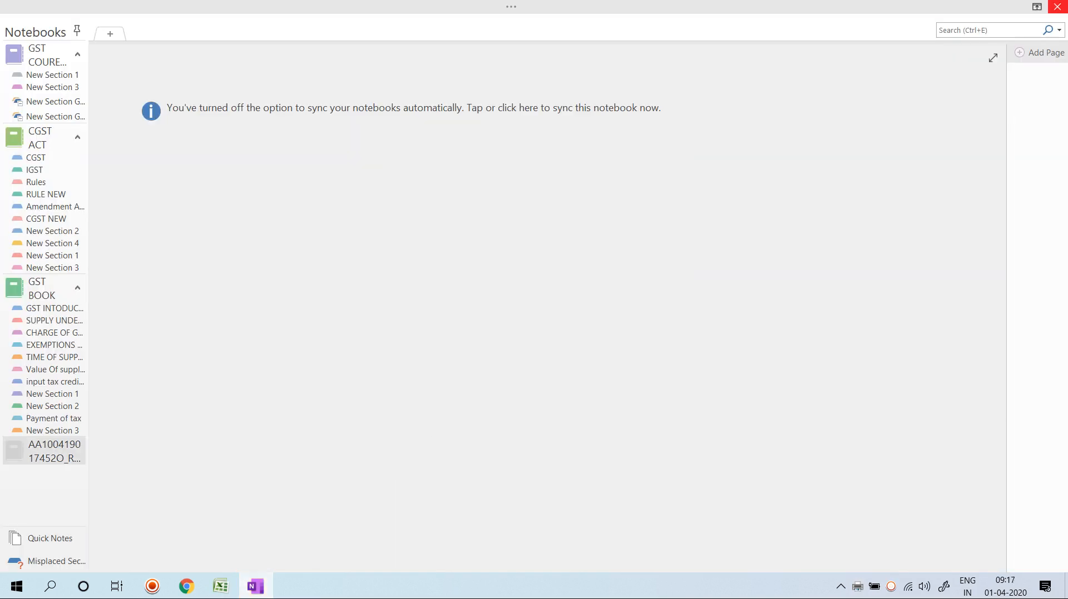
left_click(1056, 7)
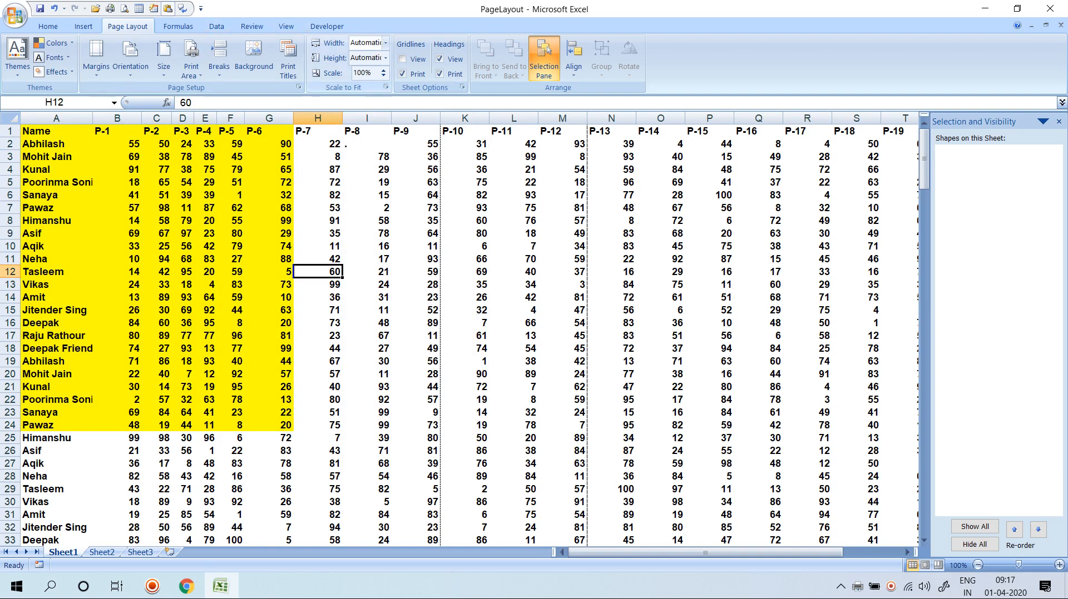
Return to Print Preview for the marks sheet and reopen the Print dialog.
key("ctrl+F2")
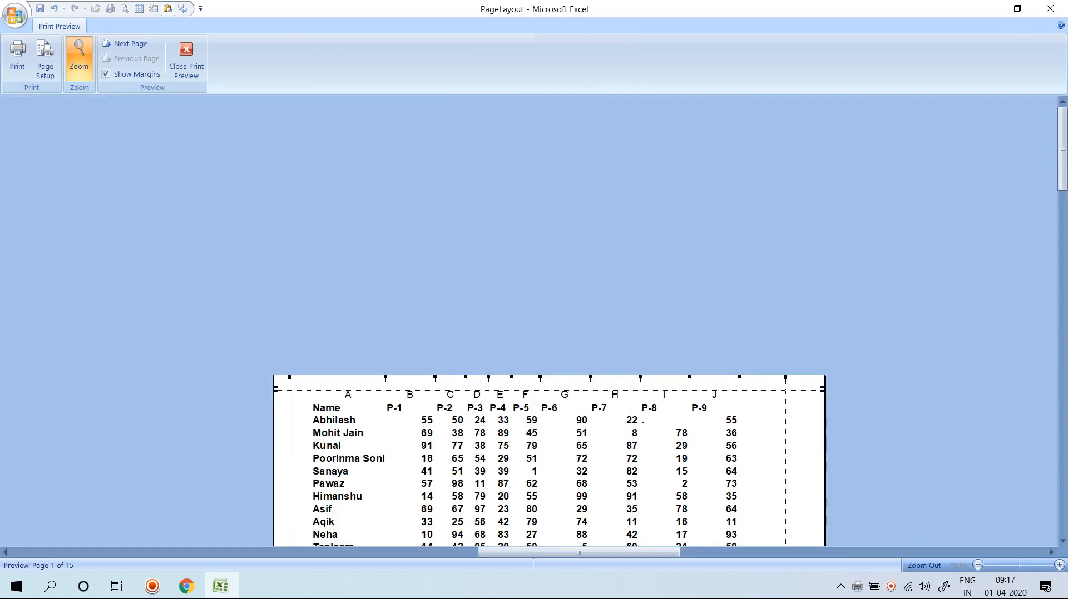
left_click(17, 56)
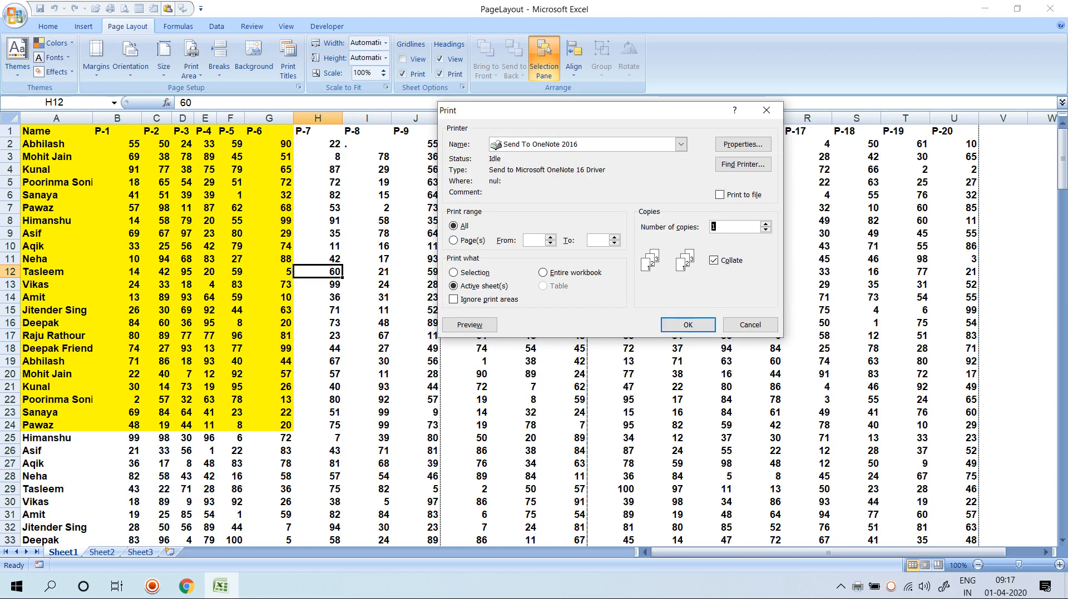
Enter 12 as the number of copies in the Print dialog.
key("alt+l")
key("alt+l")
key("alt+c")
type("12")
left_click(714, 260)
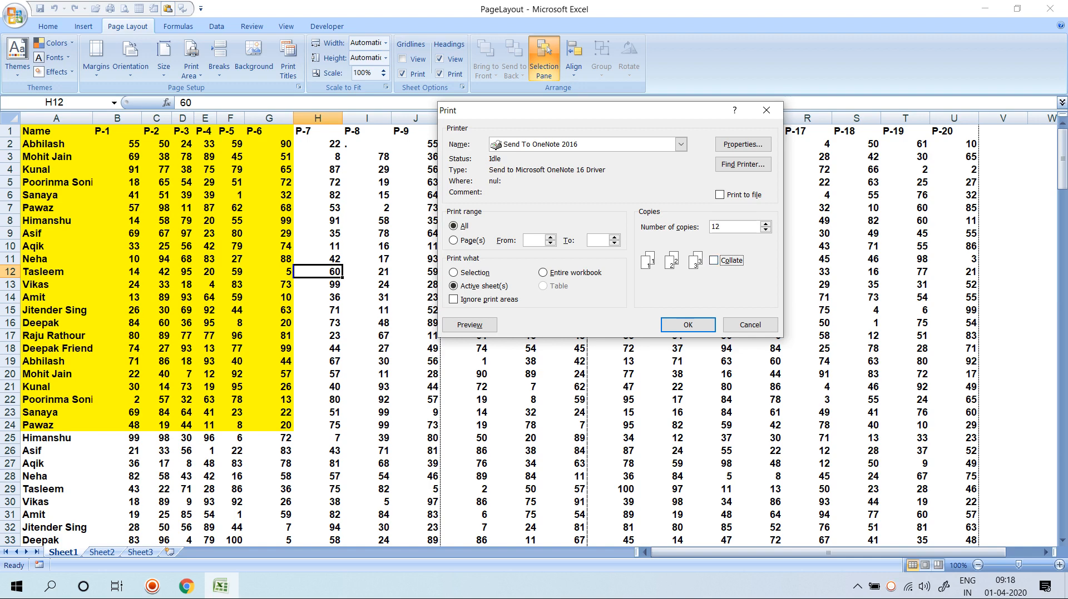
left_click(713, 260)
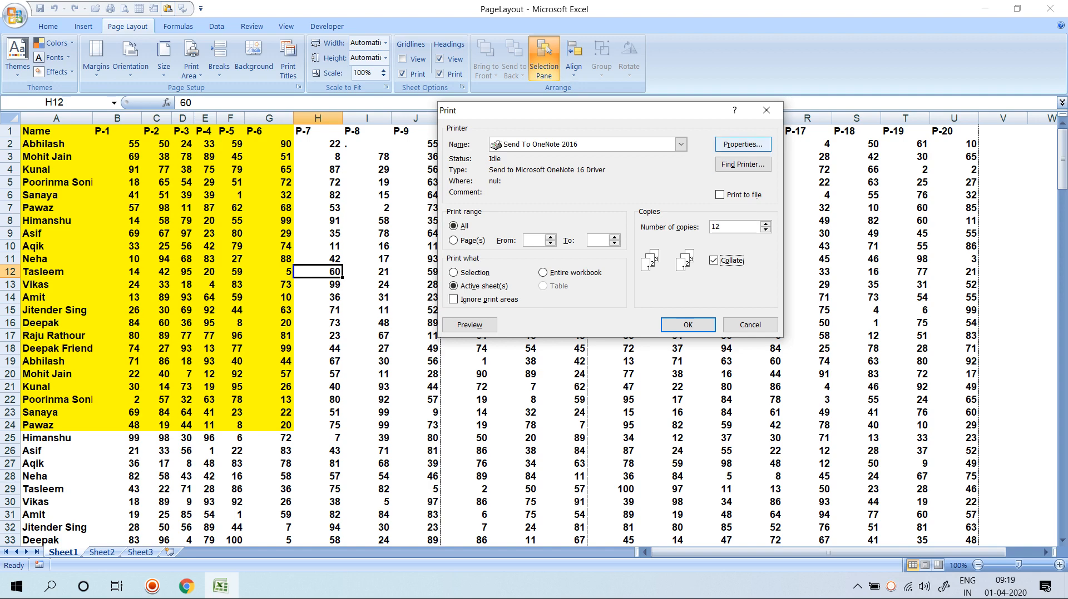
Choose A3 paper in the OneNote printer's advanced options and close Document Properties.
left_click(742, 144)
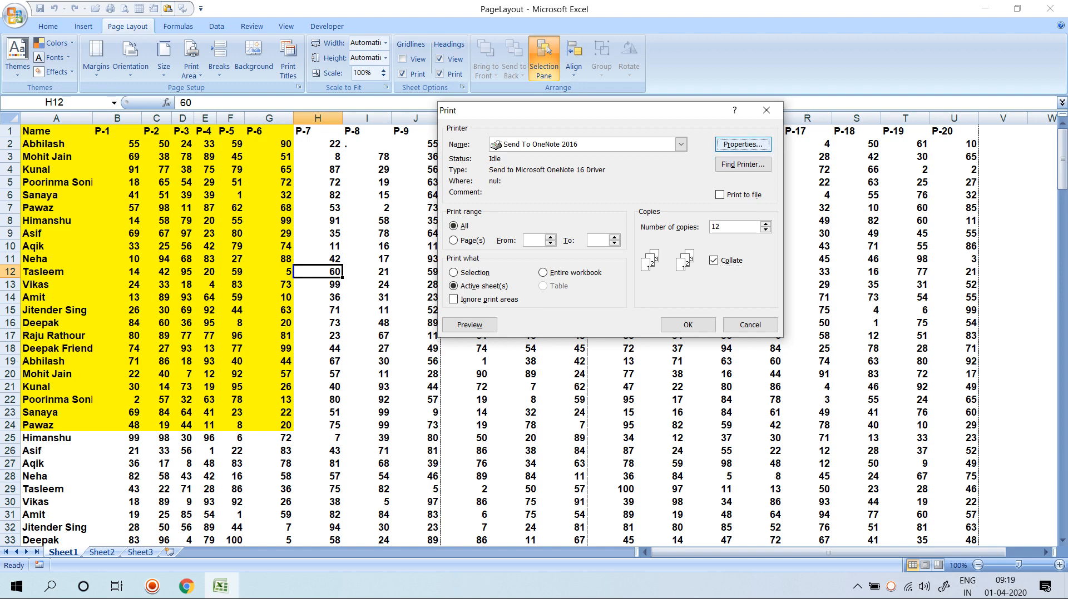
left_click(746, 415)
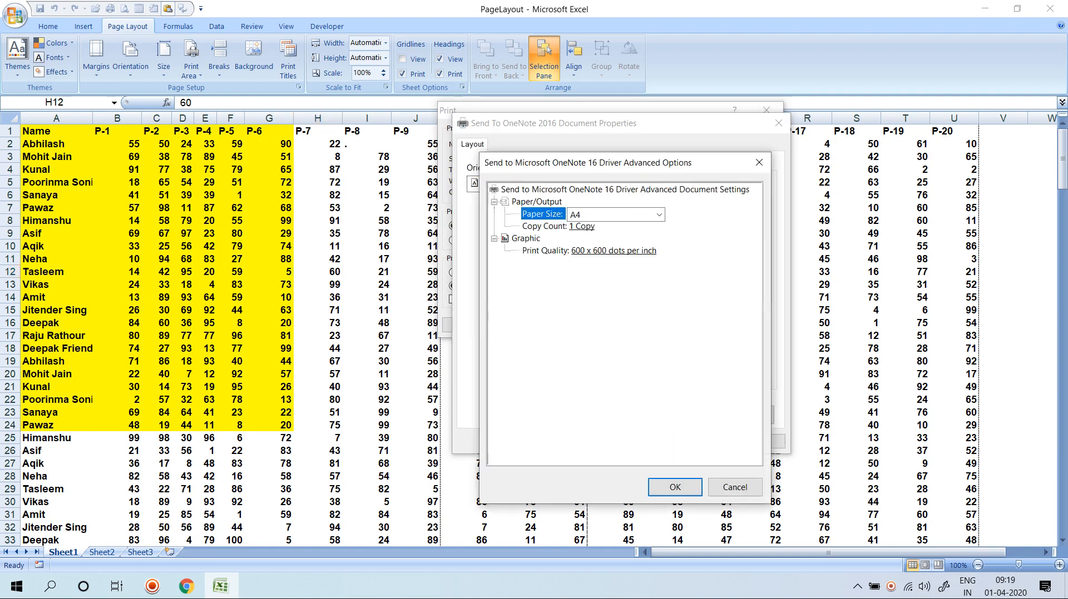
left_click(658, 214)
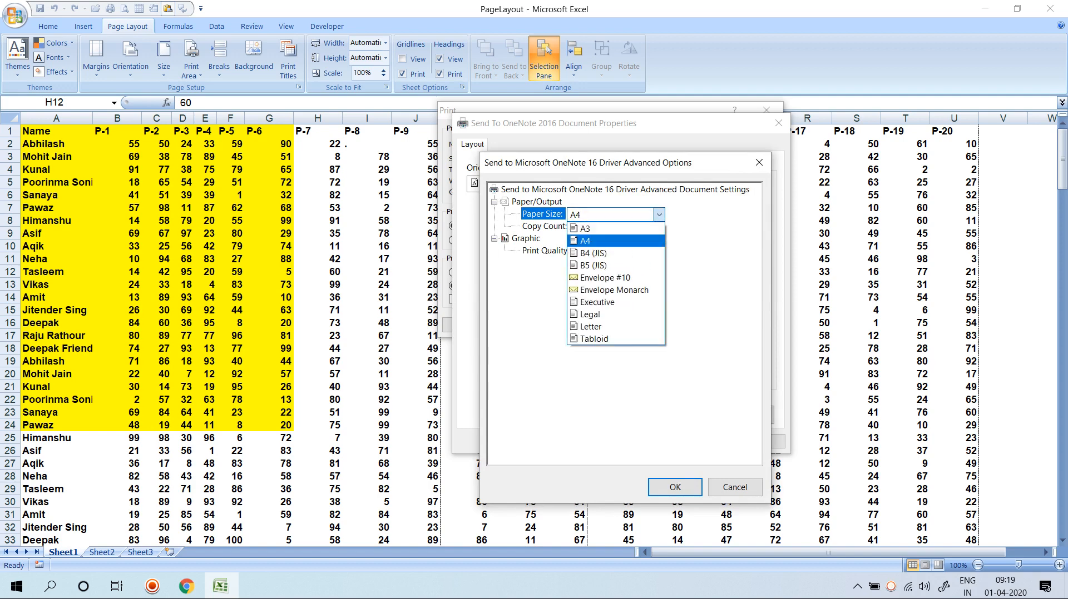
key("Up")
key("Up")
key("Up")
key("Up")
key("Up")
key("Up")
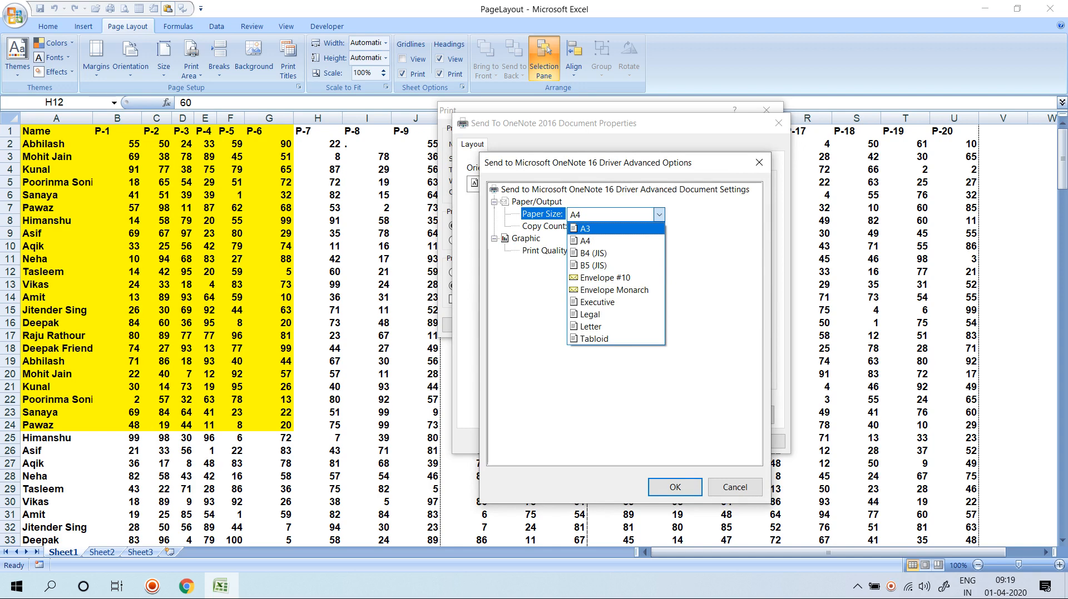
key("Return")
key("Return")
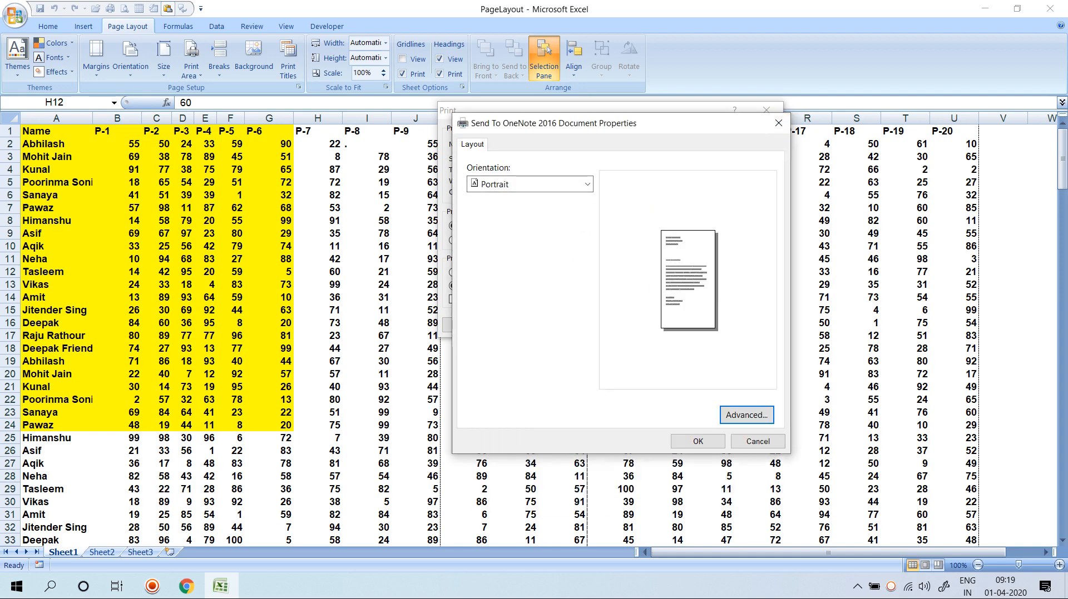
left_click(779, 123)
Dismiss the Find Printer search, reopen printer properties, then close them and the Print dialog.
left_click(743, 166)
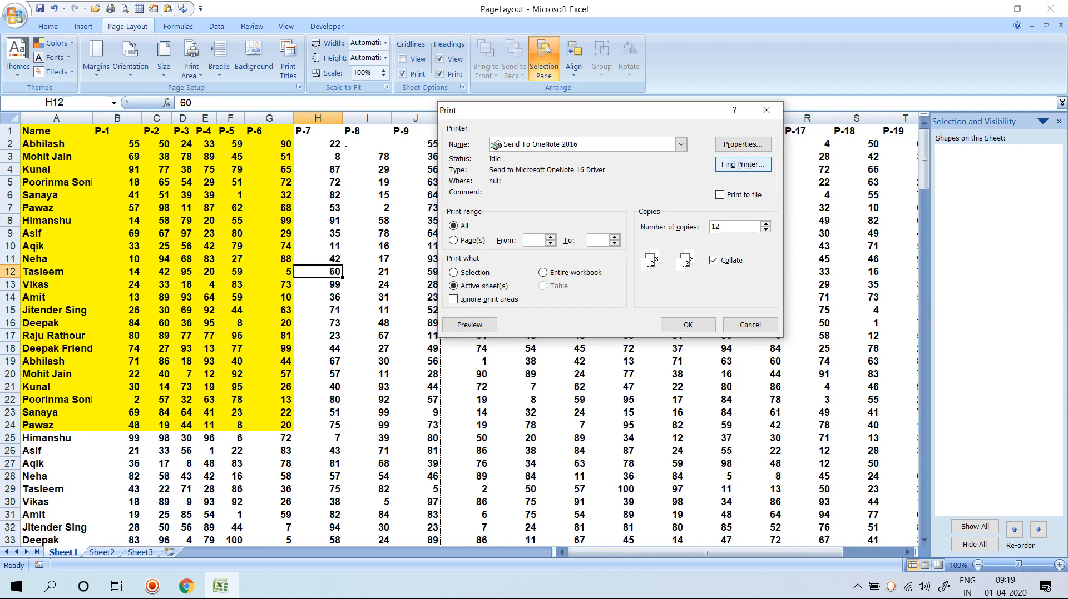
key("Return")
left_click(742, 144)
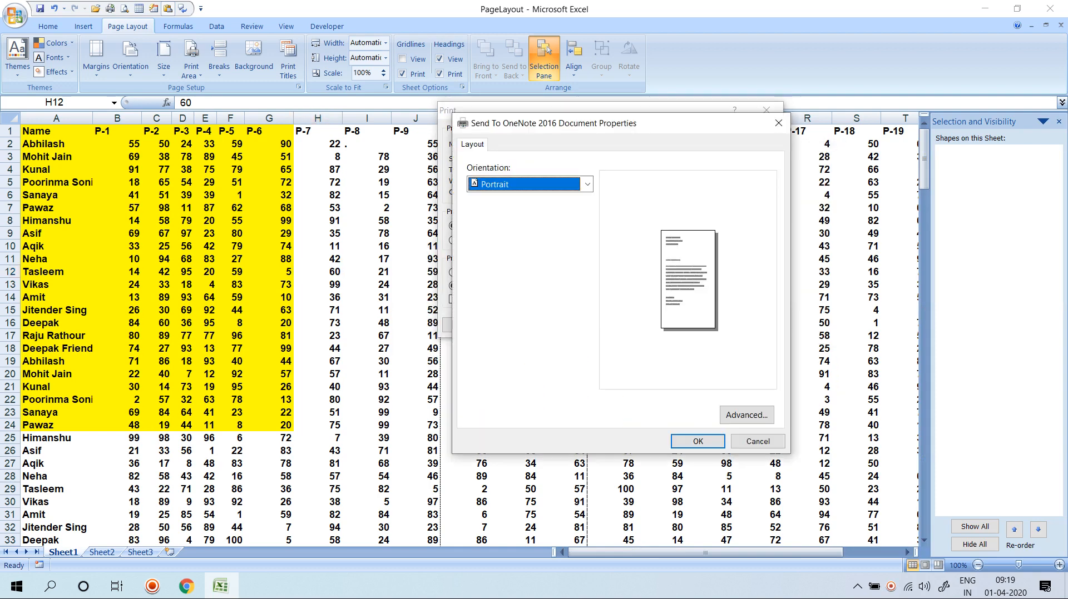
key("Escape")
key("Escape")
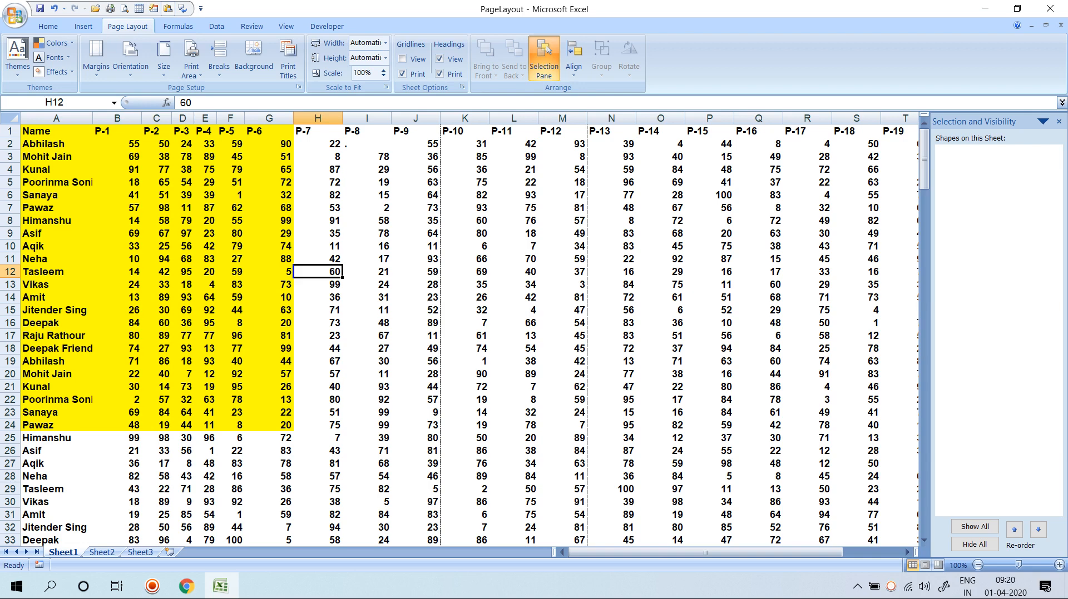
Close the Selection pane and select the marks table starting from A1.
left_click(416, 323)
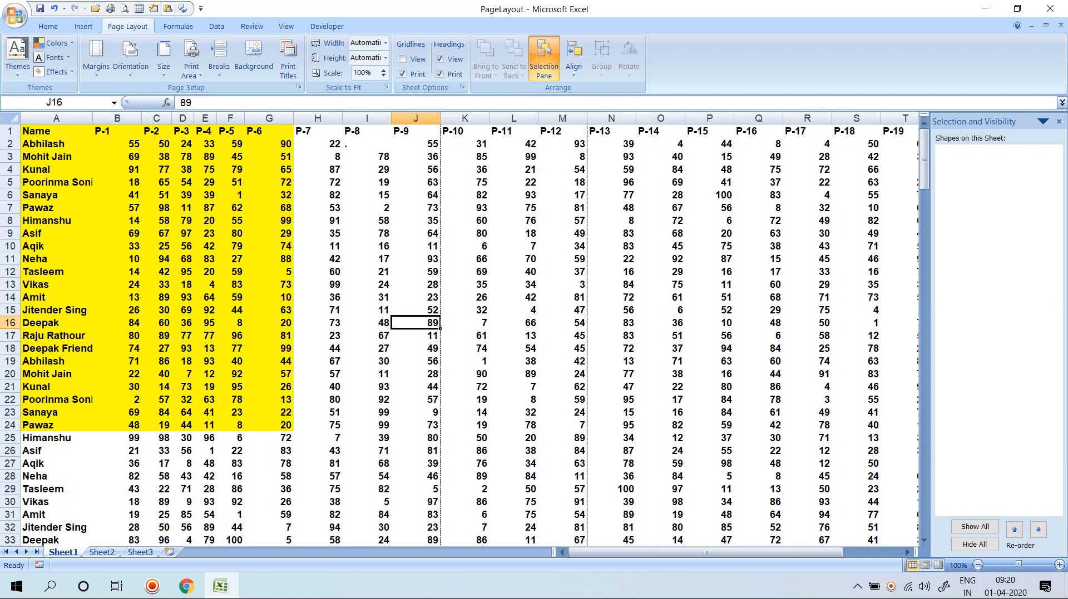
left_click(1058, 121)
left_click_drag(56, 131, 926, 535)
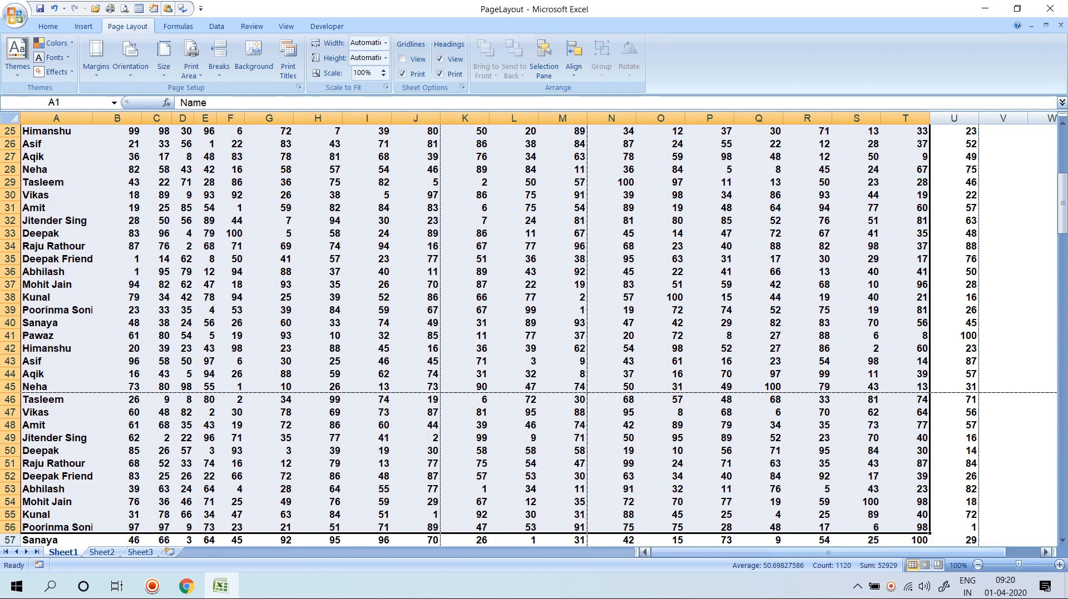
Send the workbook by e-mail and acknowledge Outlook's no-profiles warning.
left_click(15, 15)
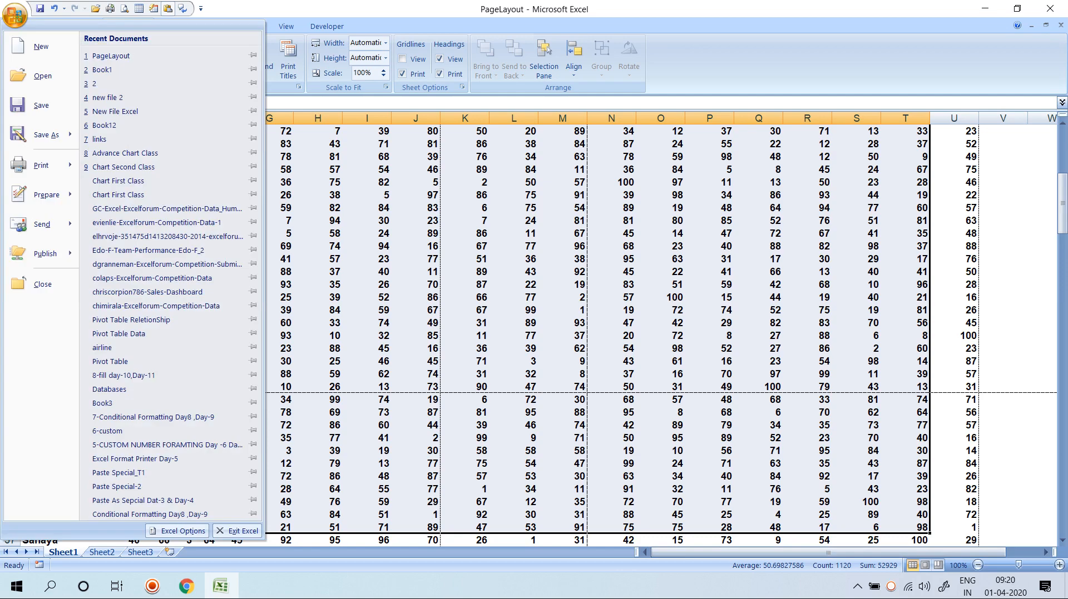
mouse_move(45, 194)
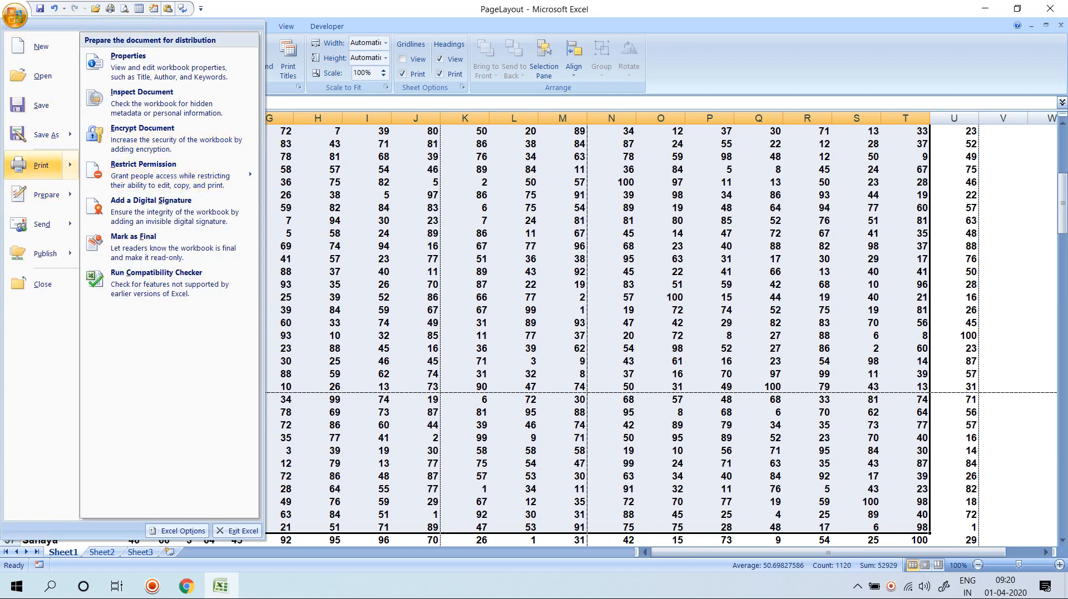
mouse_move(42, 224)
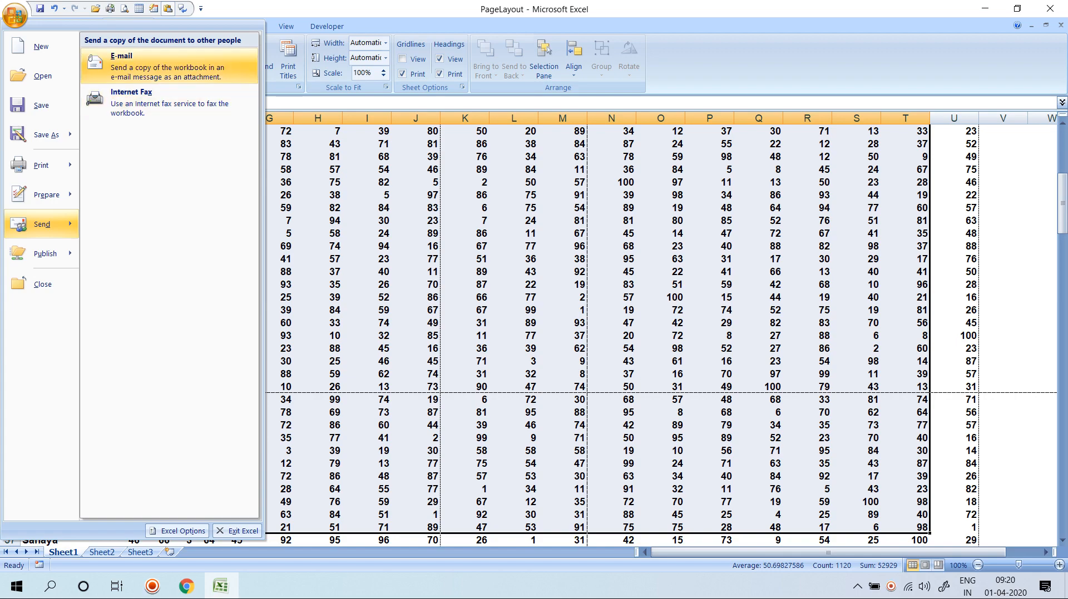
left_click(167, 66)
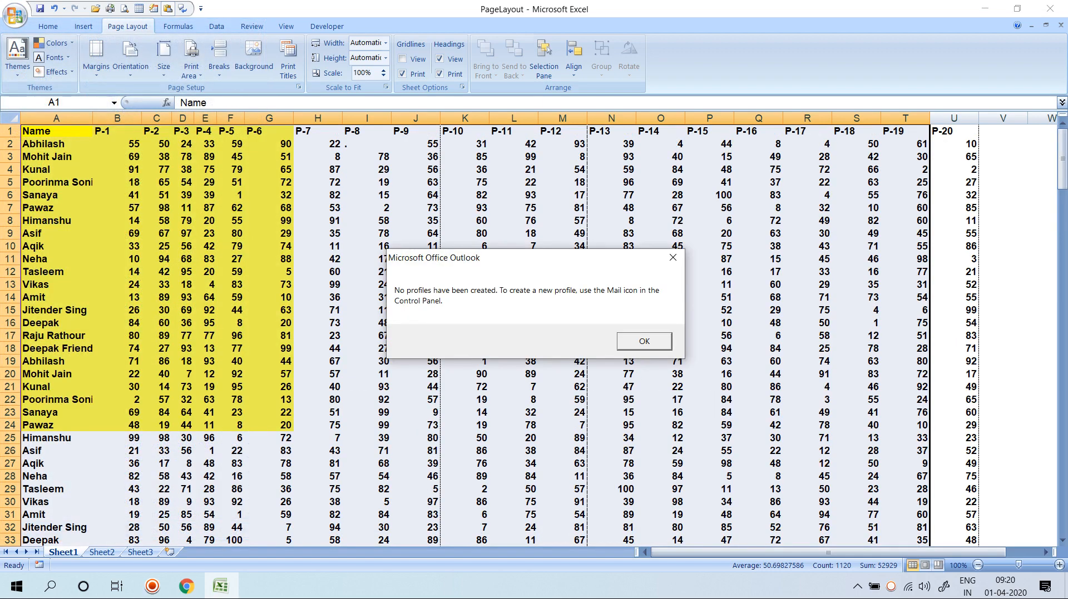
key("Return")
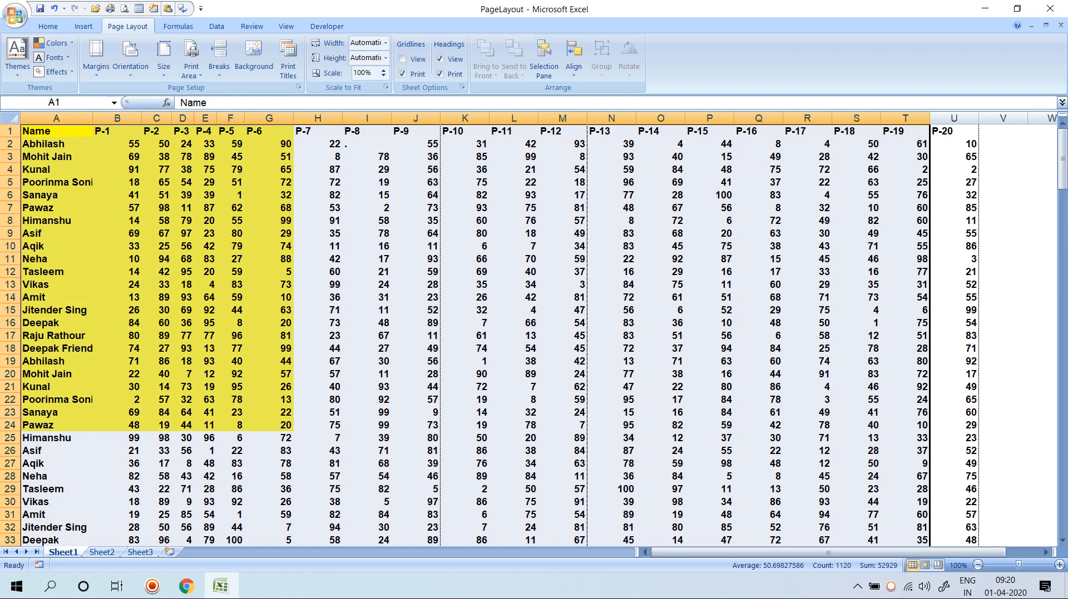
Search Windows for 'OUT' and launch Microsoft Office Outlook 2007.
key("super")
type("OY")
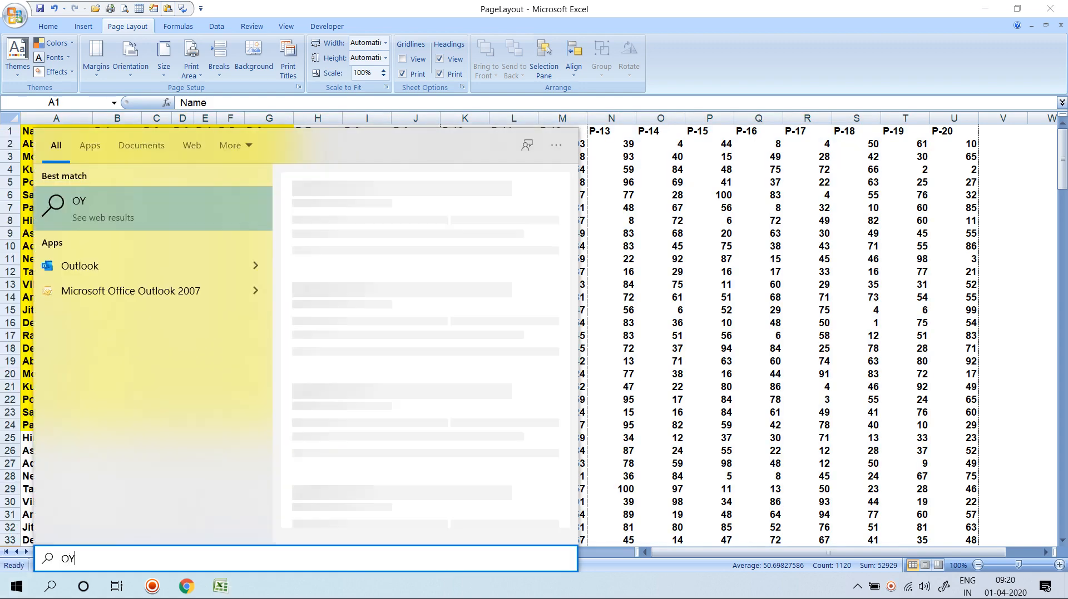
key("BackSpace")
type("UT")
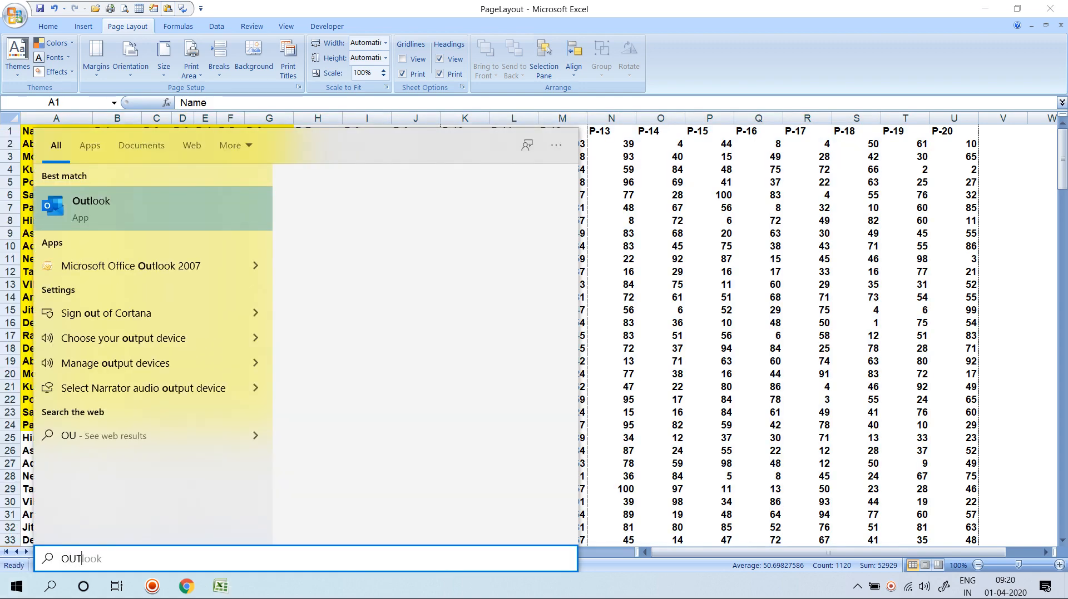
key("Down")
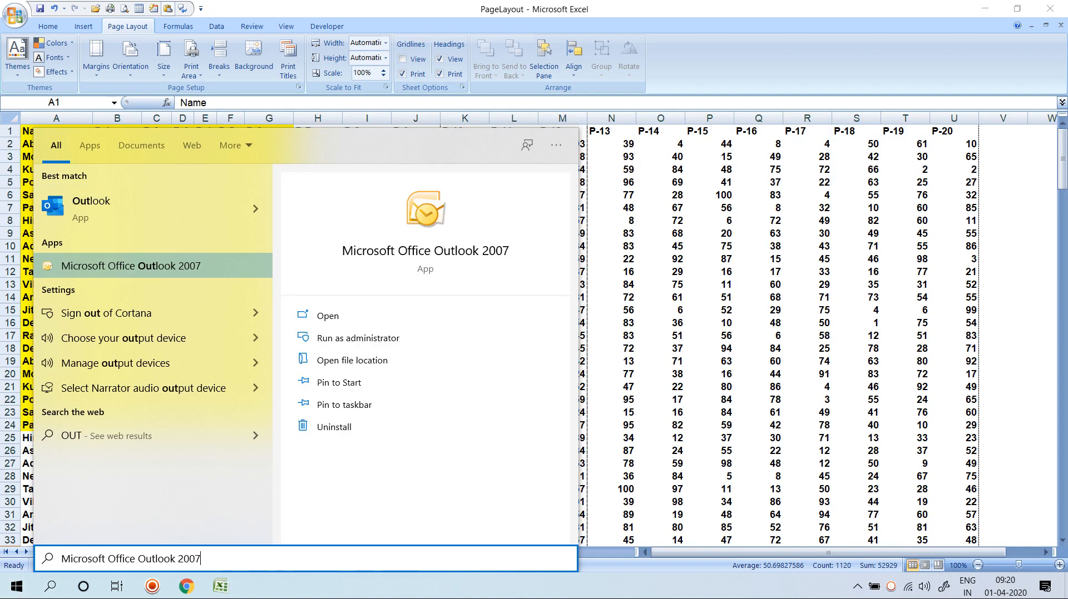
key("Return")
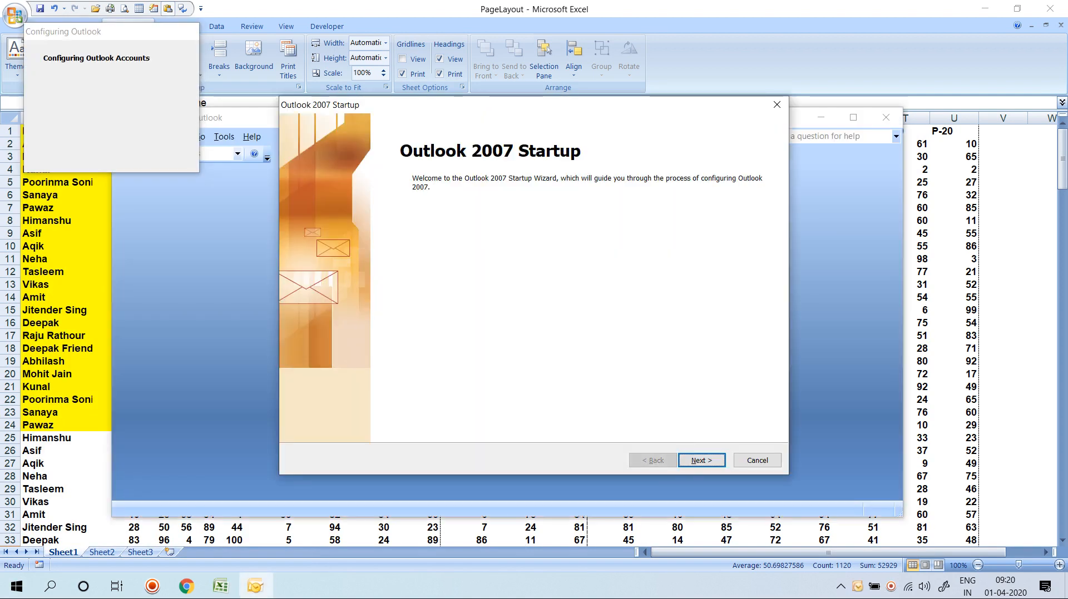
Advance the Outlook startup wizard and enter the account's e-mail address in the E-mail Address field.
key("Return")
key("Return")
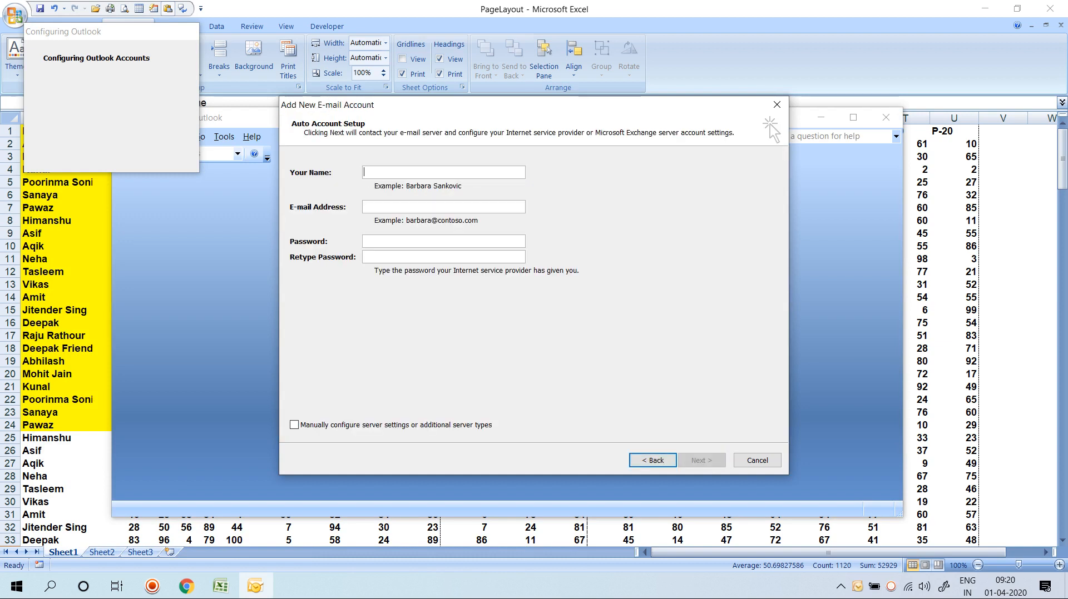
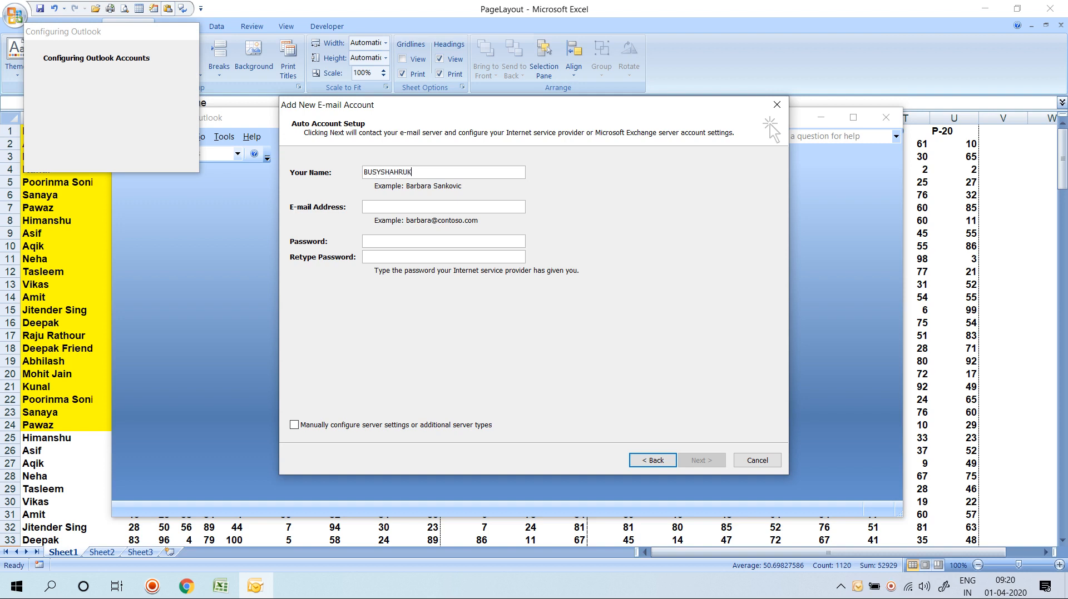
key("Tab")
type("B")
key("shift+Tab")
key("ctrl+c")
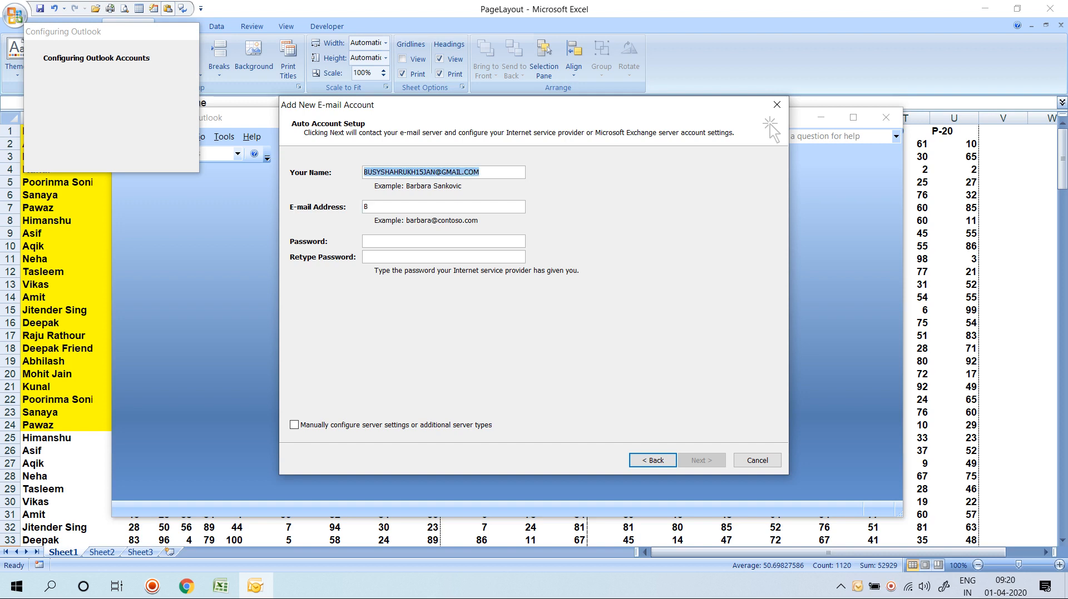
key("Tab")
key("ctrl+v")
Fill in the account holder's name and password, then start the automatic server setup.
key("shift+Tab")
type("SHAHRUKH")
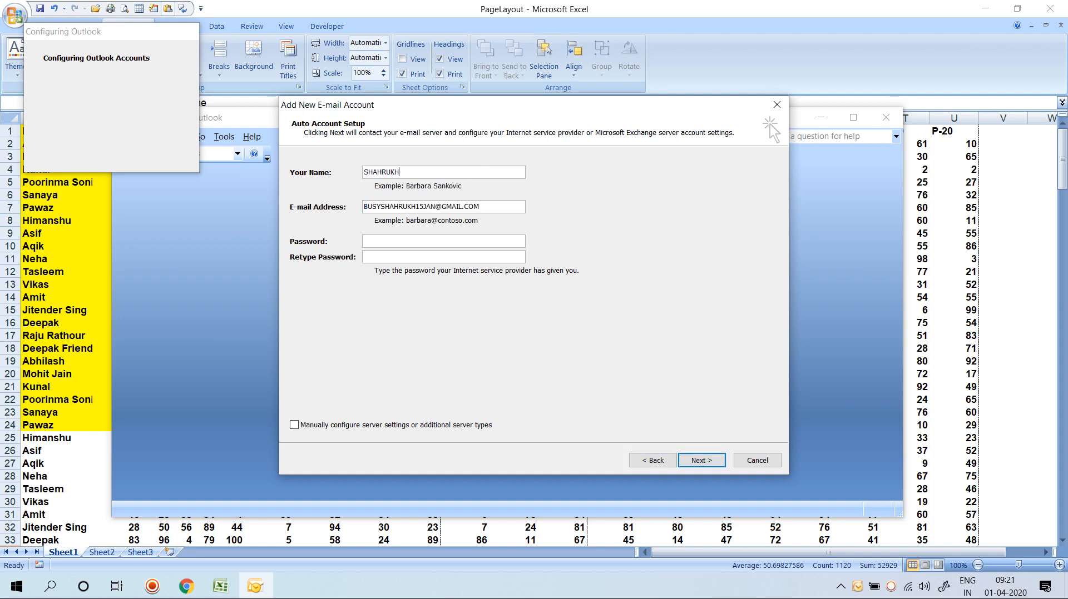
key("Tab")
key("Tab")
type("**********")
key("Tab")
type("**********")
key("Tab")
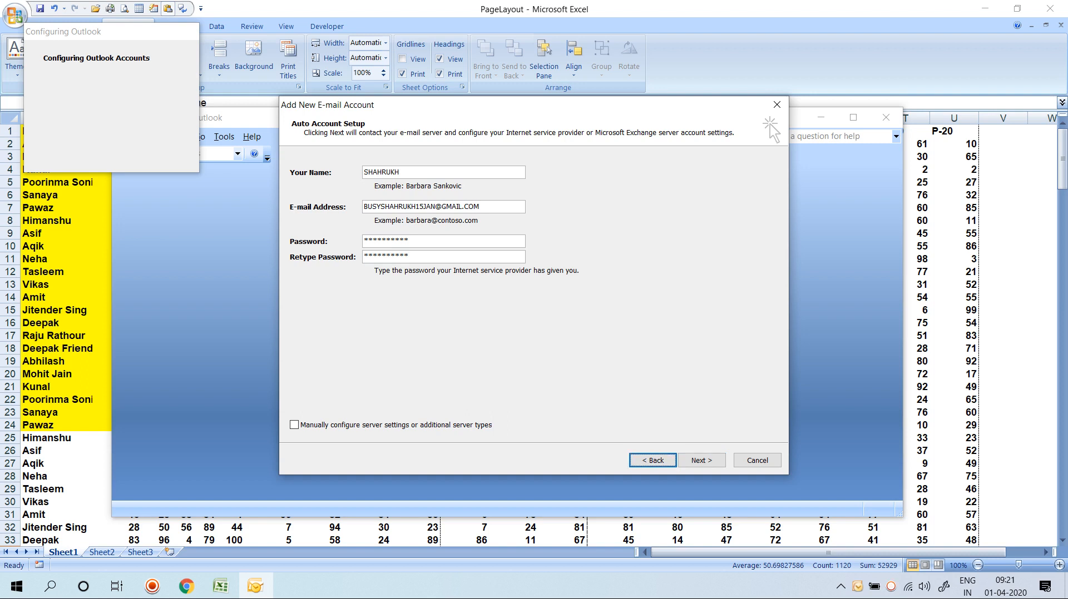
left_click(701, 461)
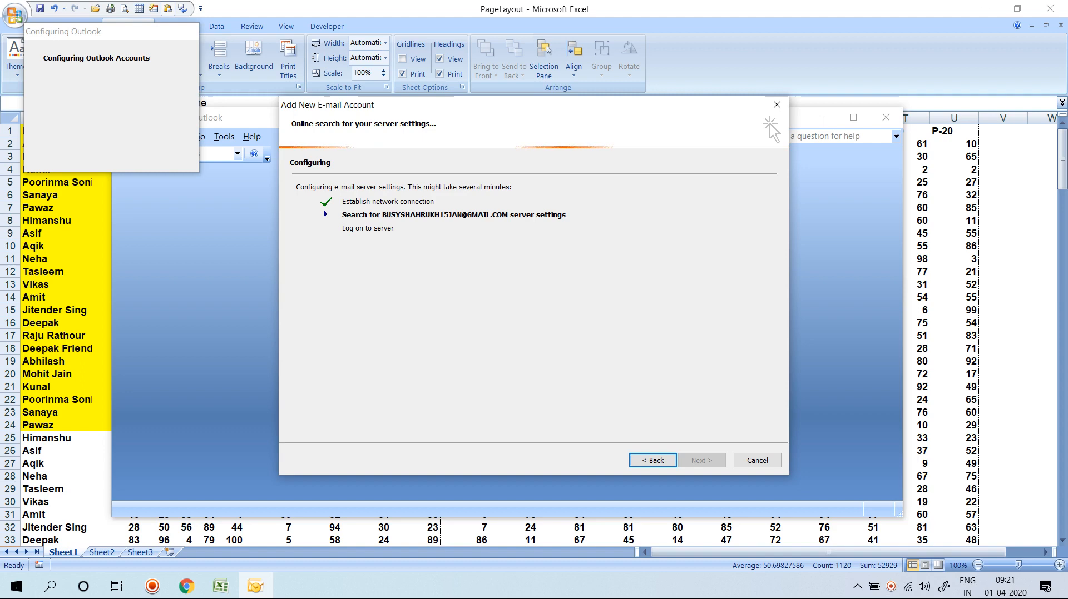
Copy the marks table and start a blank workbook in the newer Excel.
key("alt+Tab")
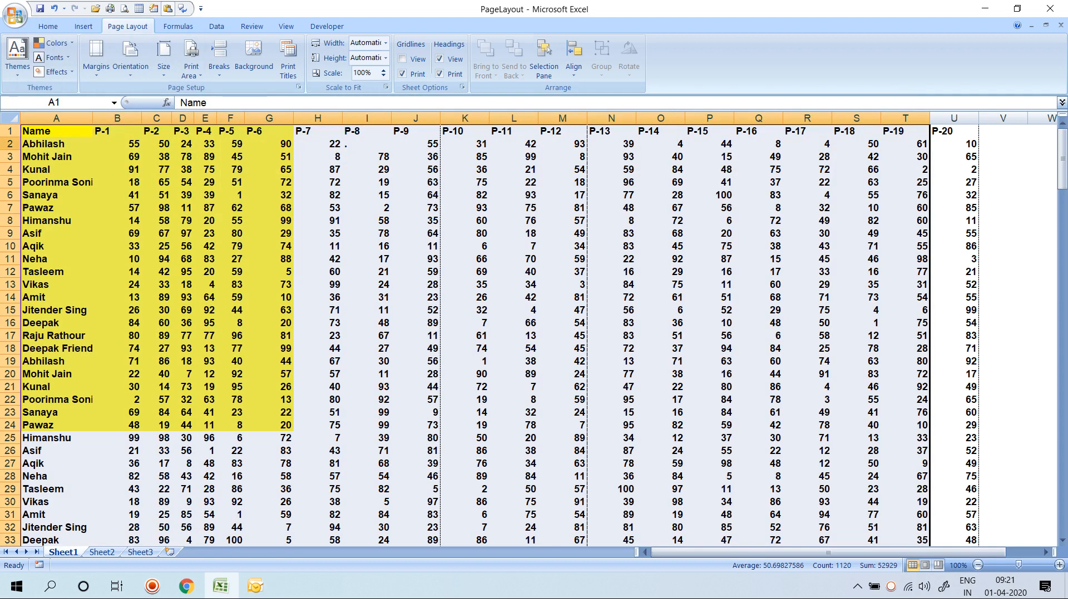
key("ctrl+c")
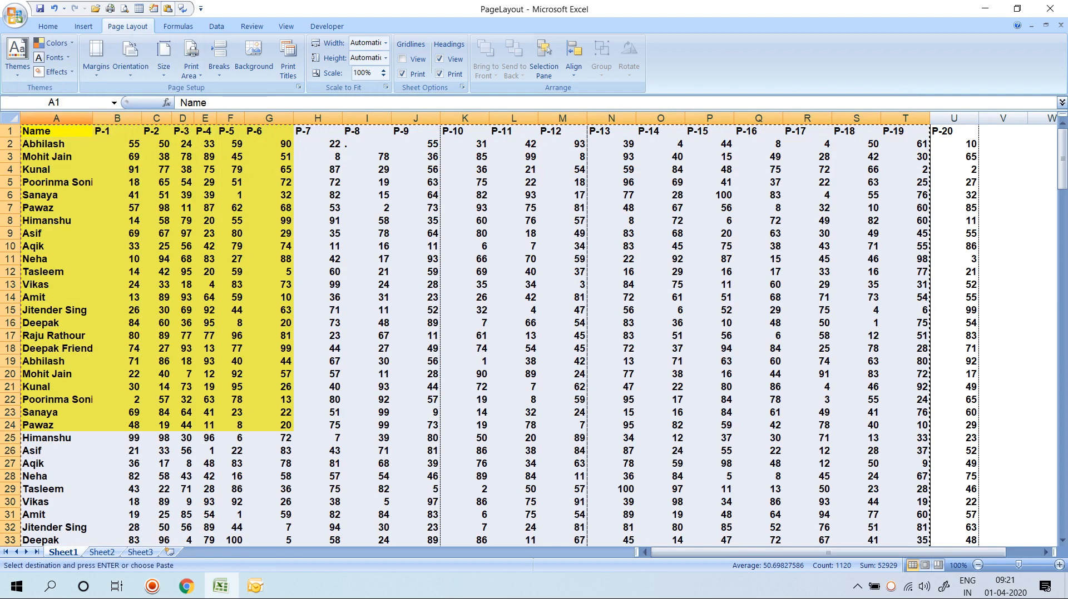
key("super")
type("EXC")
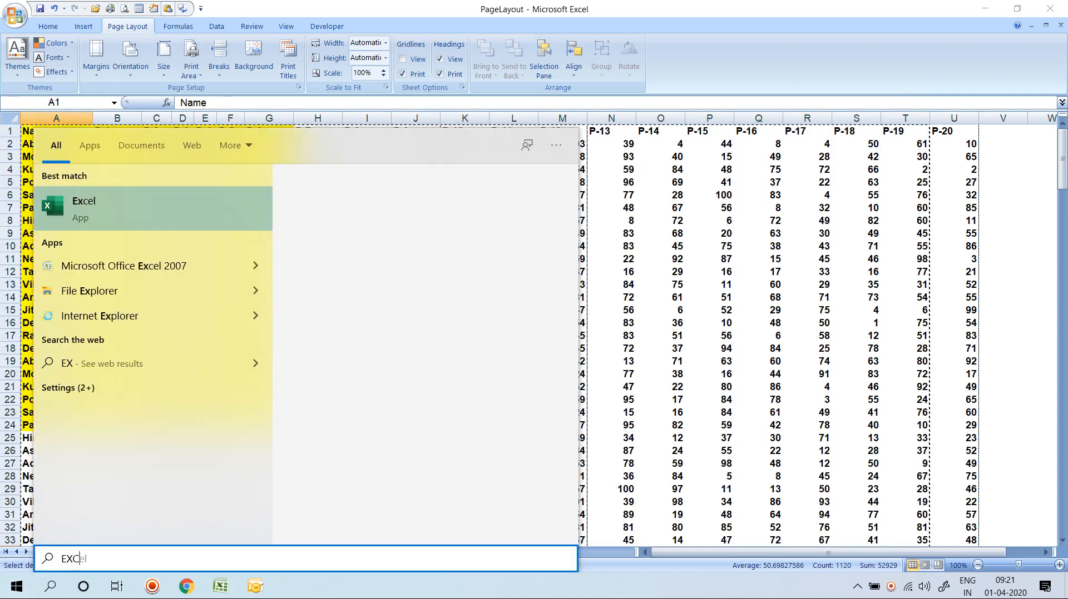
key("Return")
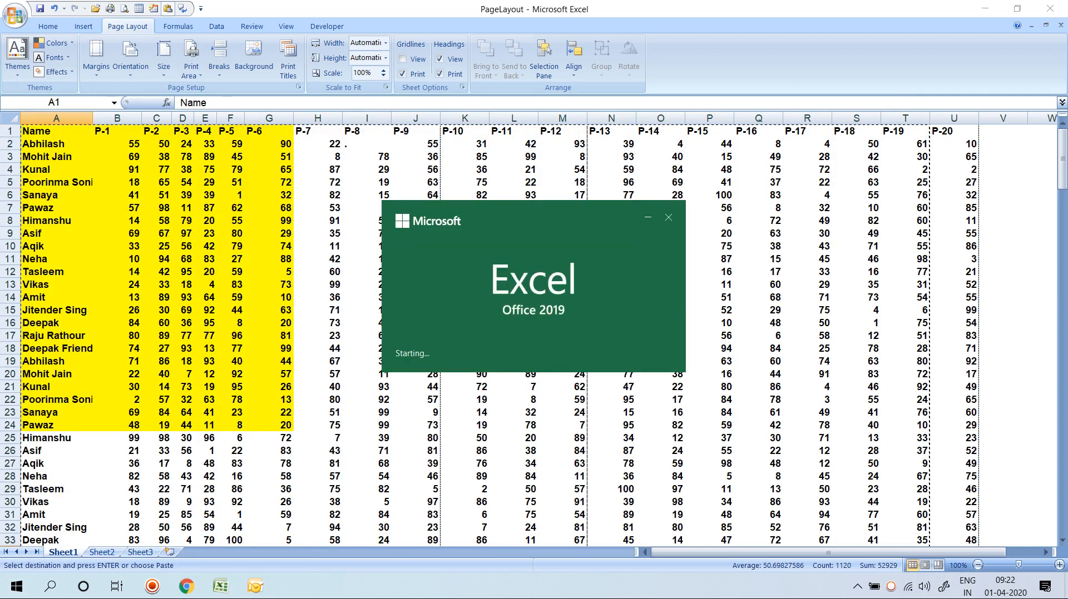
key("Return")
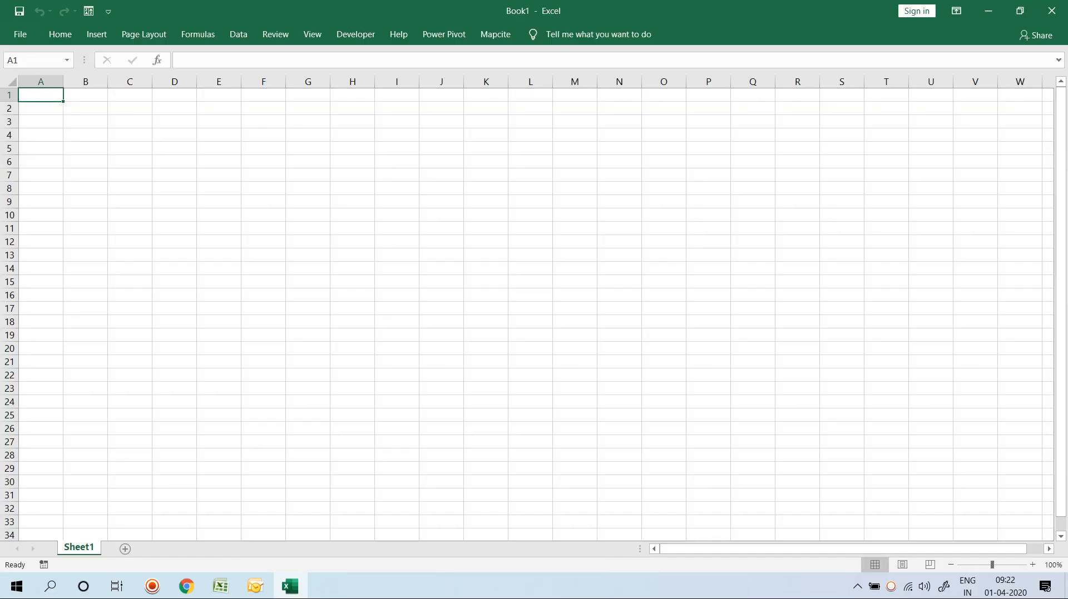
Paste the marks table into Book1 and open its print preview.
key("ctrl+v")
left_click(175, 135)
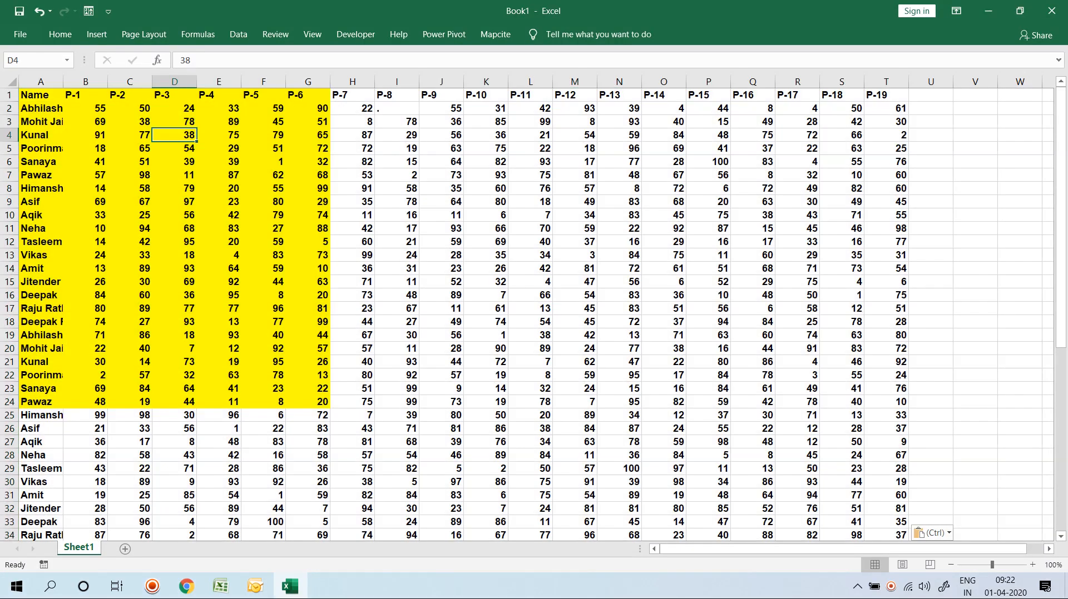
key("ctrl+p")
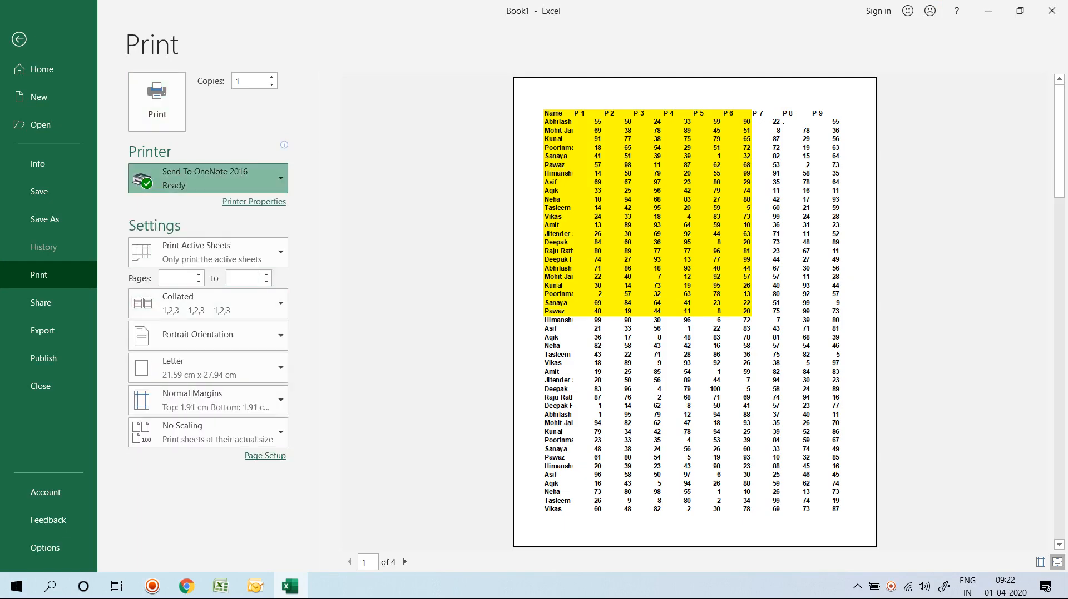
Review the printer, print-what and collation options, leaving them unchanged.
left_click(208, 178)
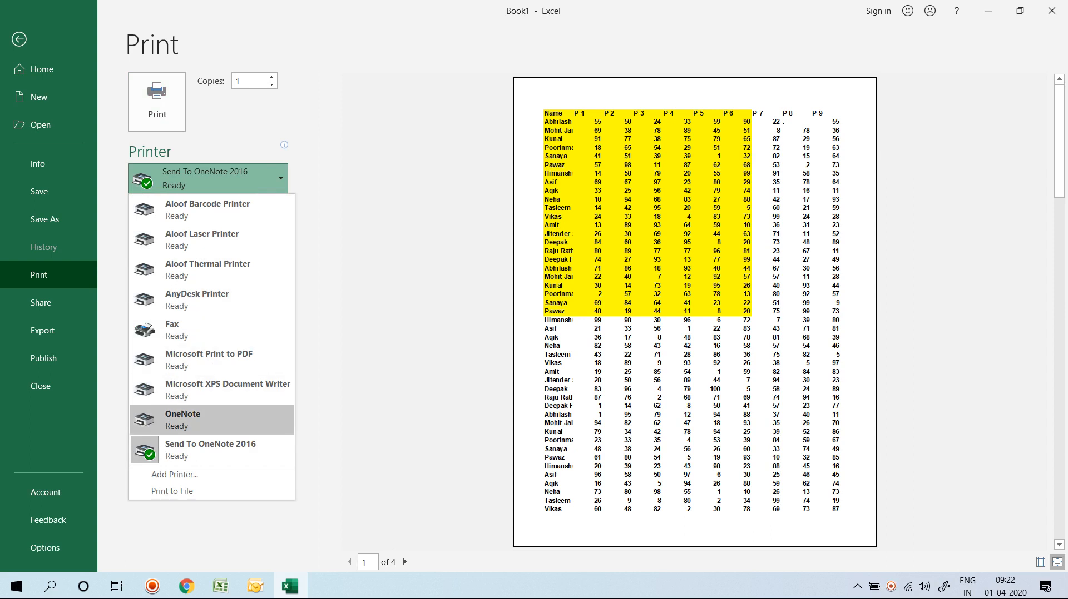
left_click(424, 334)
left_click(209, 251)
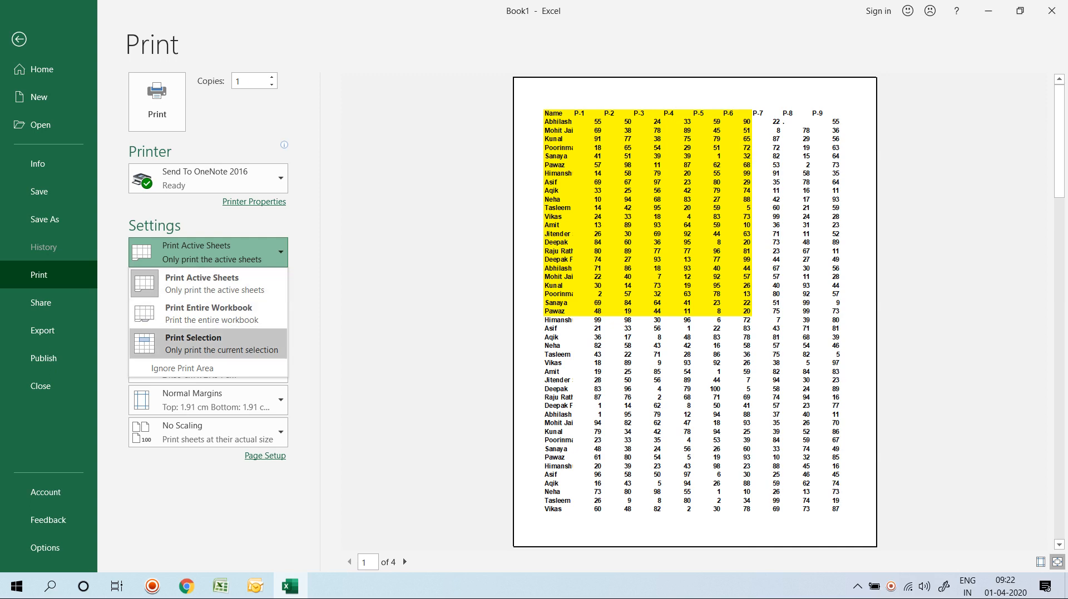
left_click(222, 253)
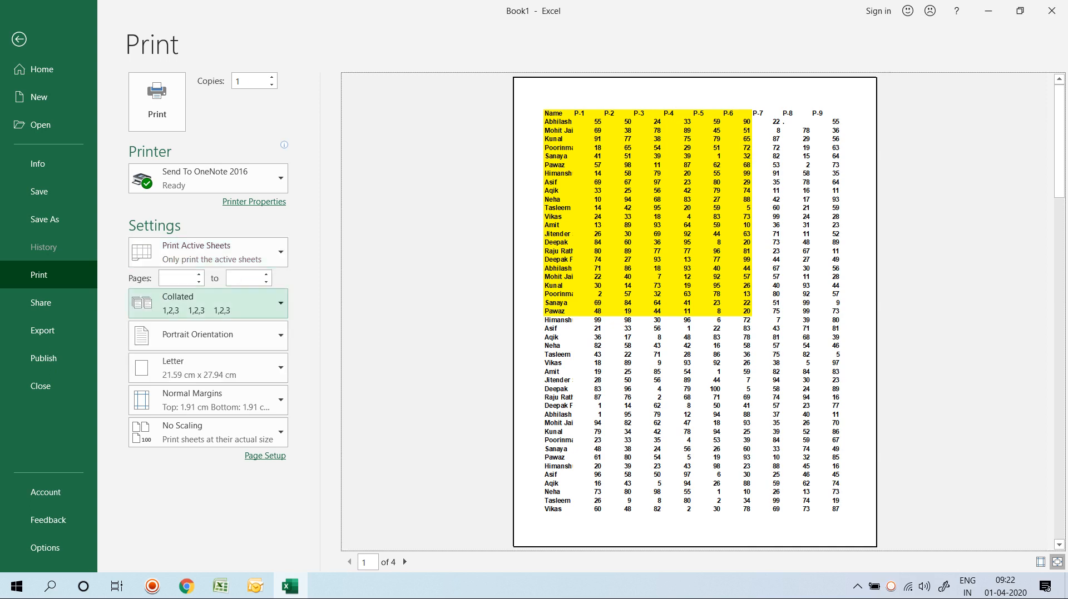
left_click(222, 305)
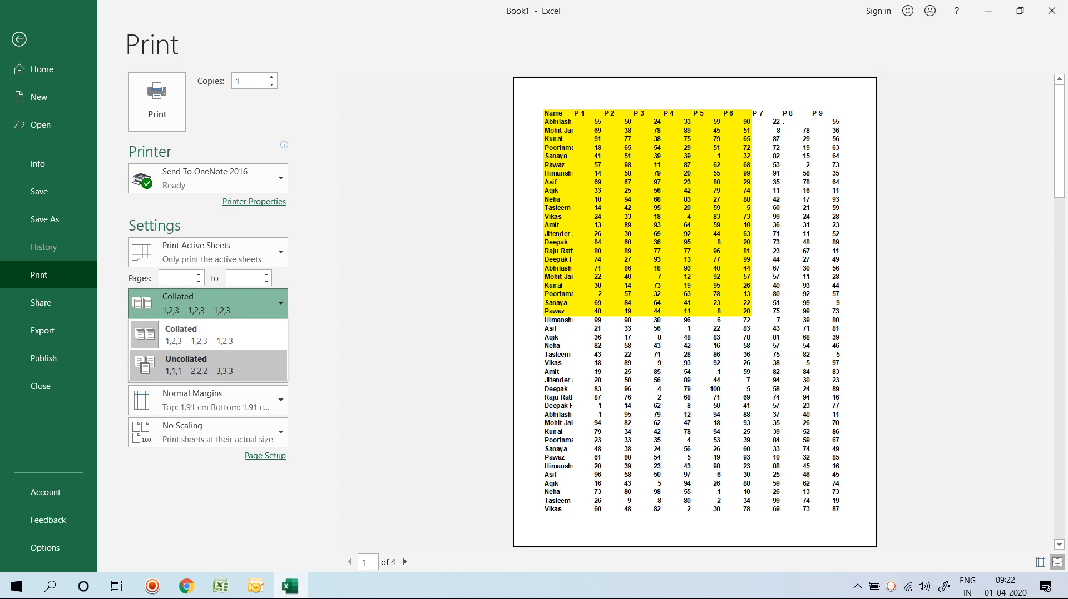
key("Escape")
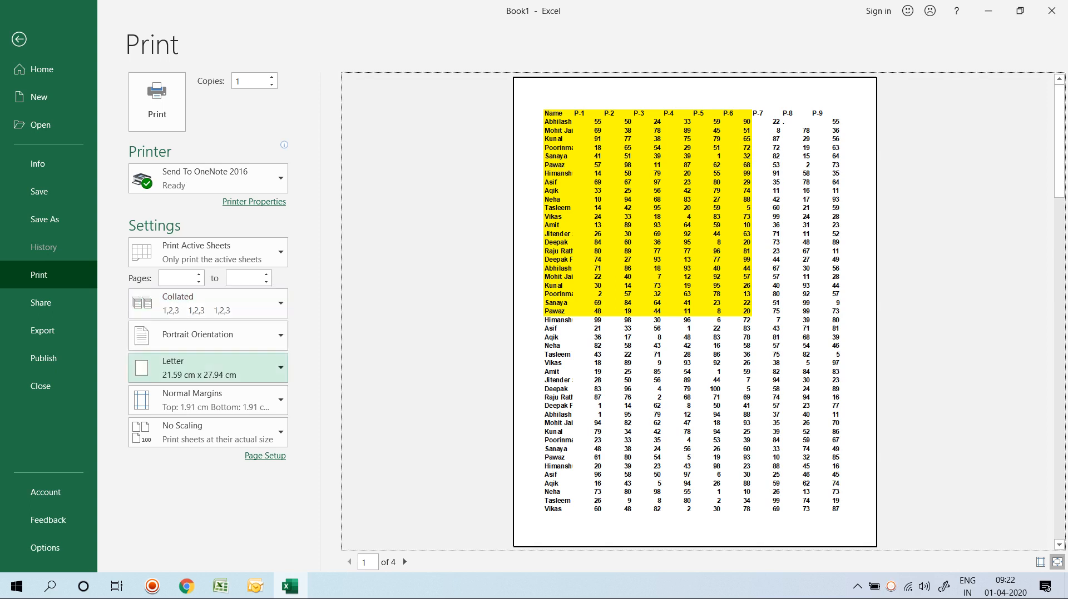
Keep portrait orientation, Letter paper, current margins and No Scaling.
left_click(208, 336)
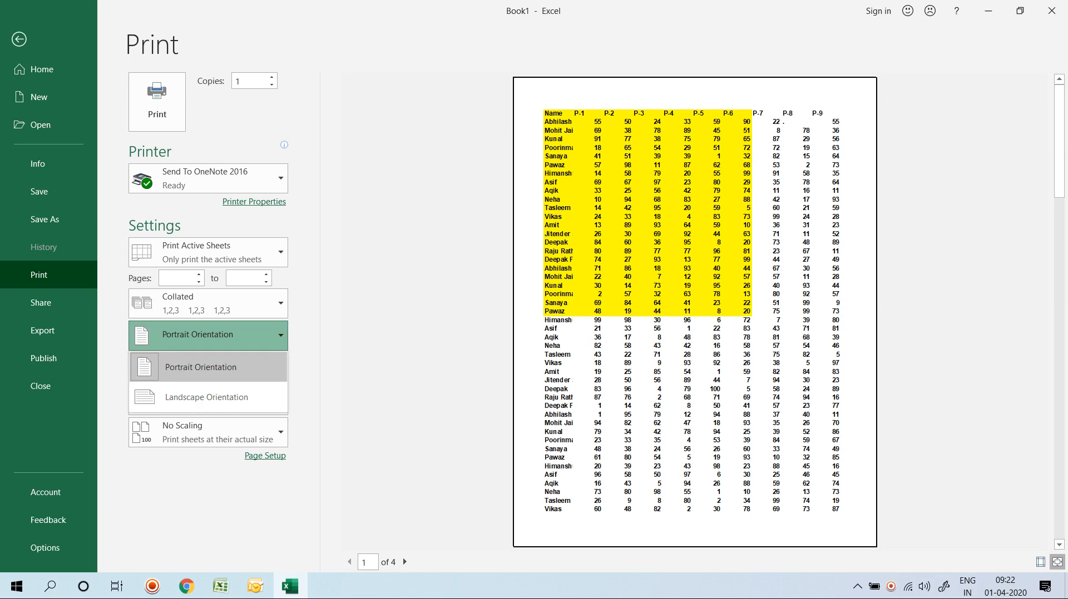
left_click(208, 367)
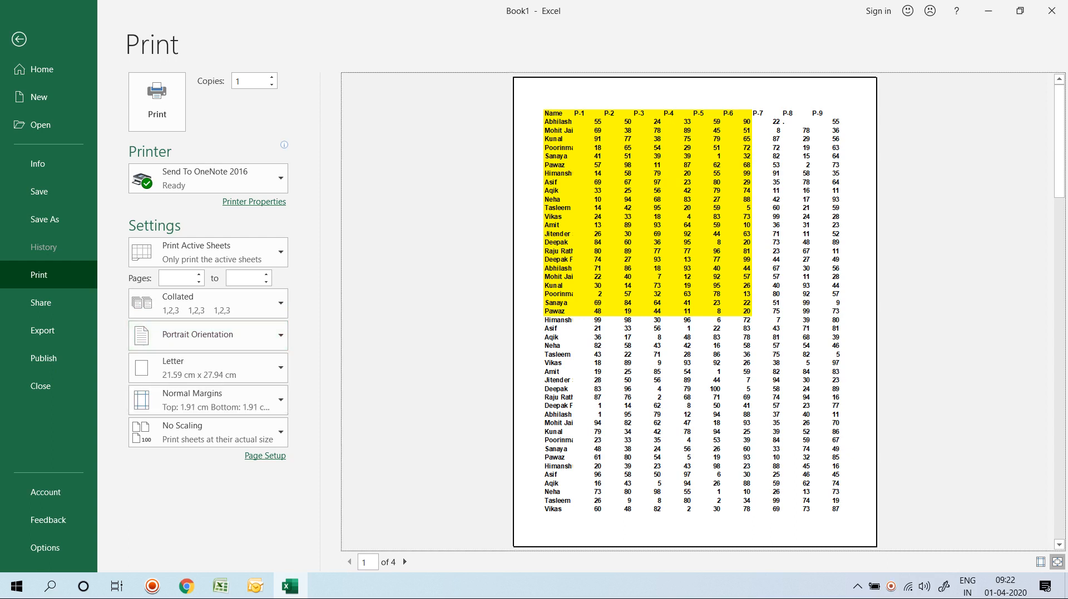
left_click(209, 367)
left_click(208, 368)
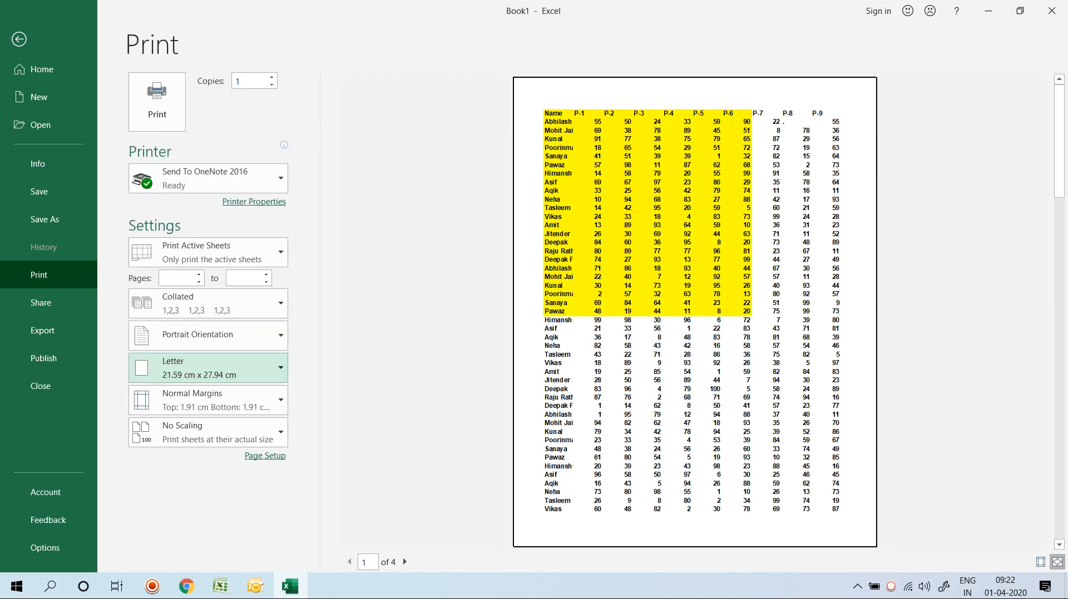
left_click(208, 400)
left_click(208, 400)
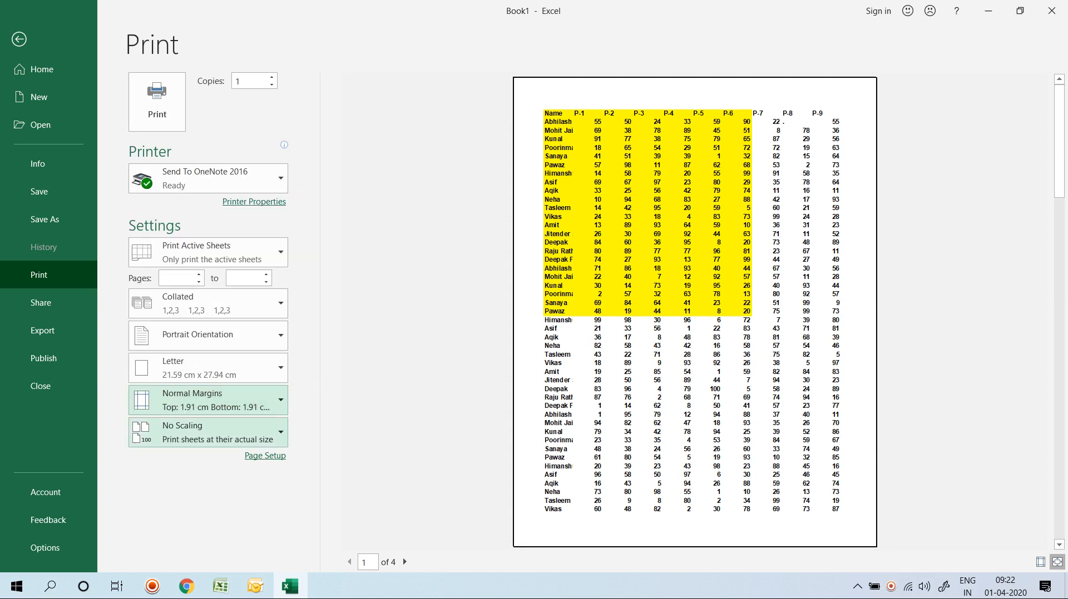
left_click(209, 432)
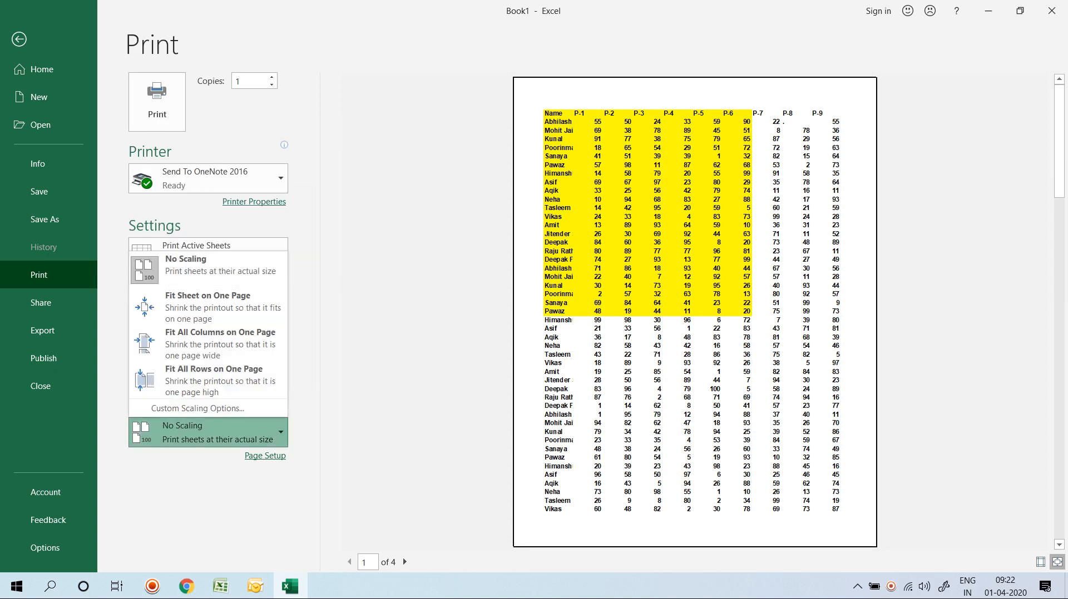
left_click(422, 334)
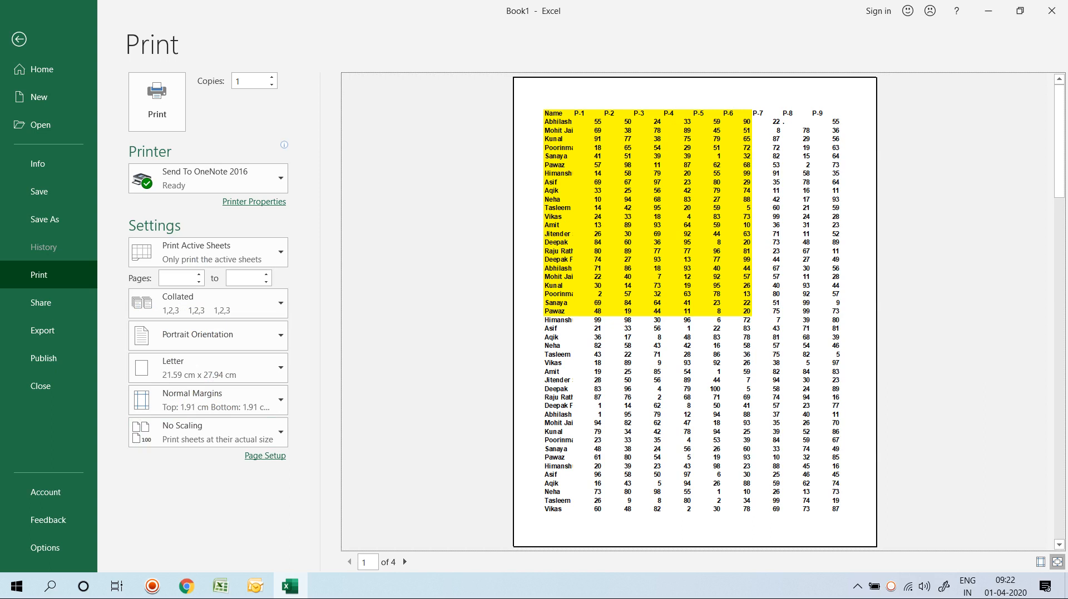
Browse the Page Setup Margins, Header/Footer and Sheet tabs without changes, then exit the print view.
left_click(264, 455)
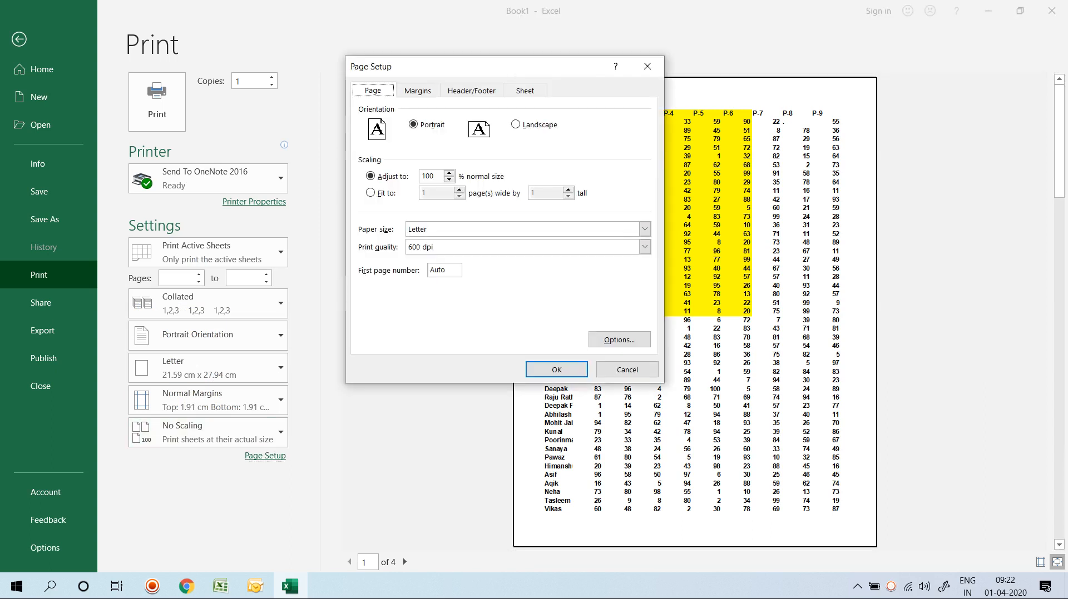
left_click(418, 91)
left_click(471, 91)
left_click(525, 90)
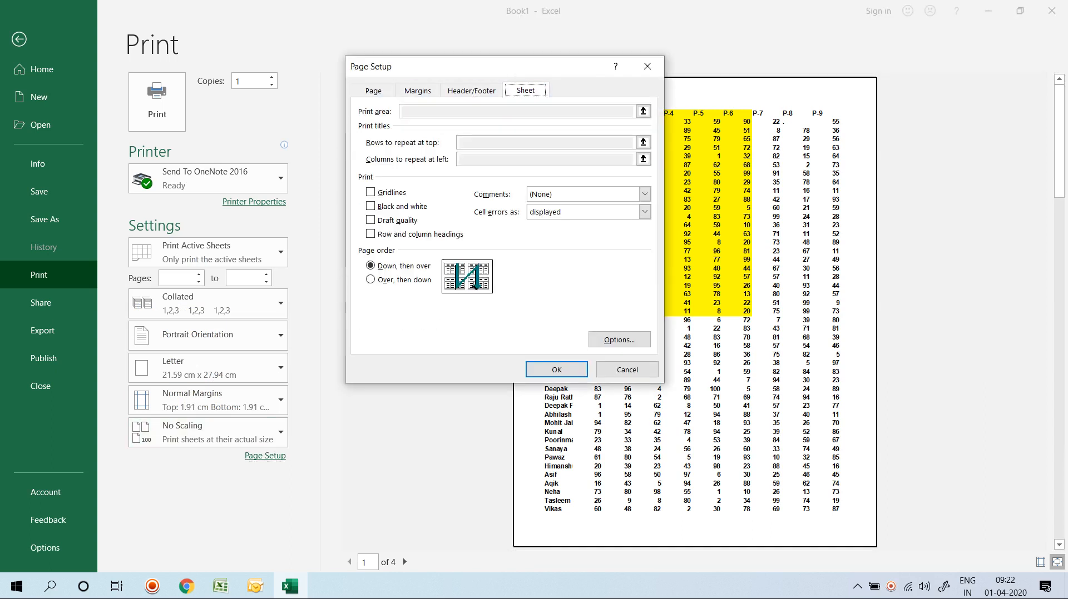
left_click(647, 66)
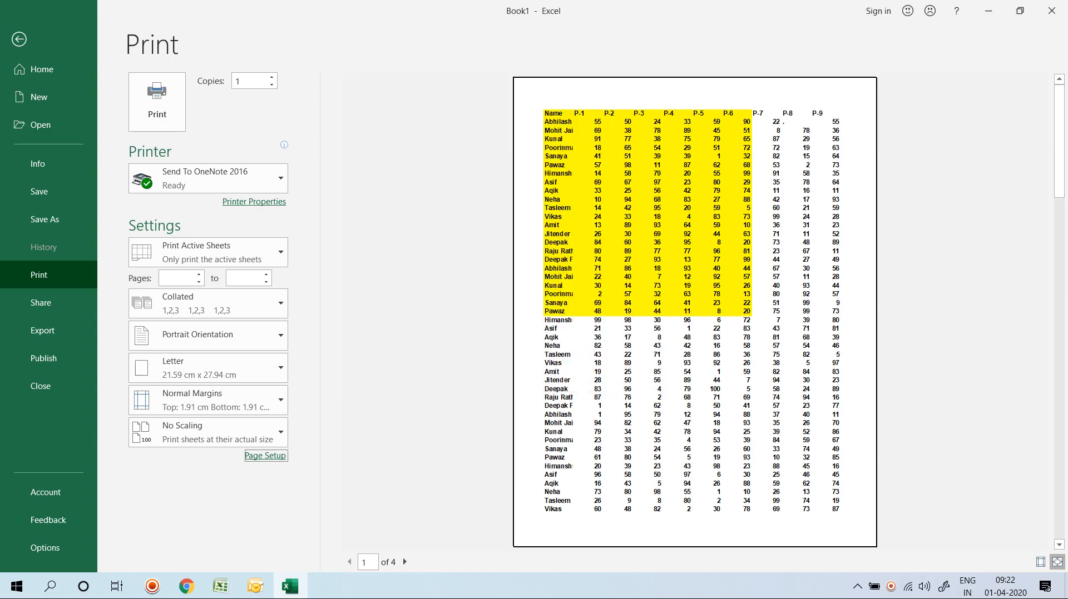
key("Escape")
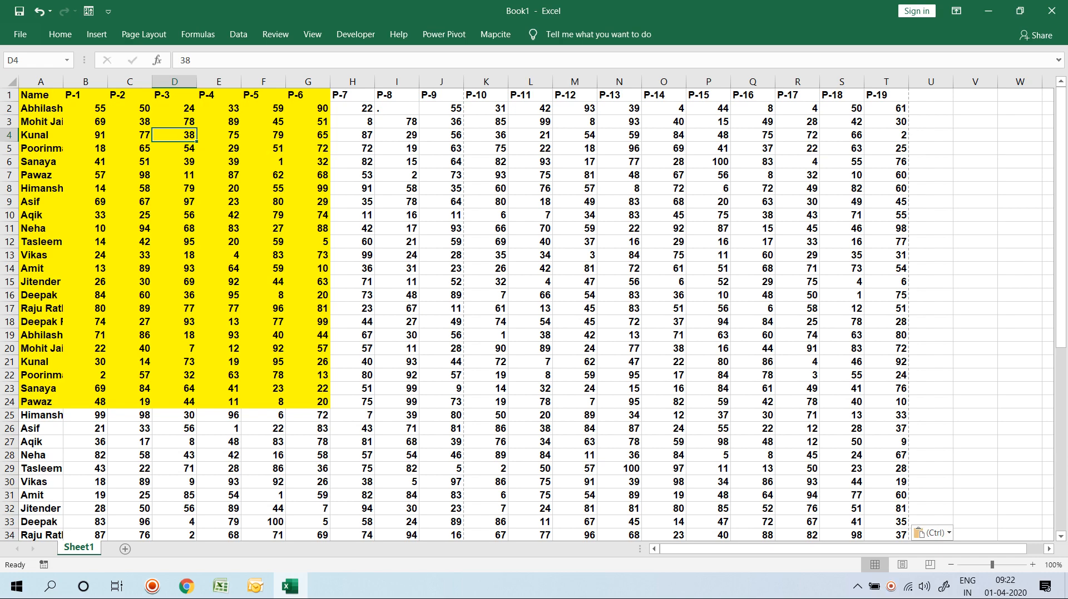
key("alt+Tab")
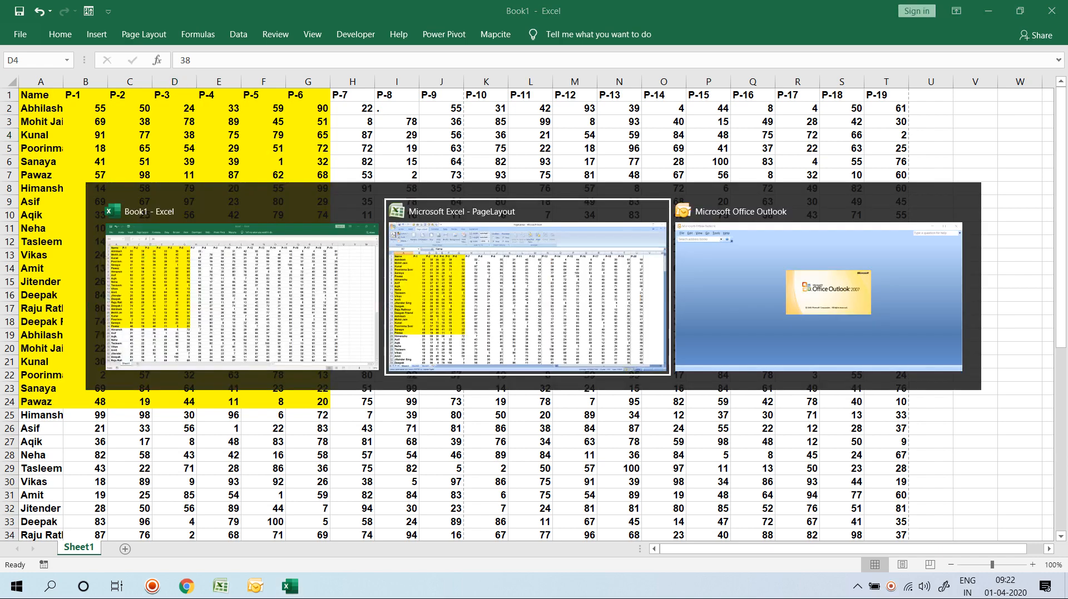
key("alt+Tab")
key("Tab")
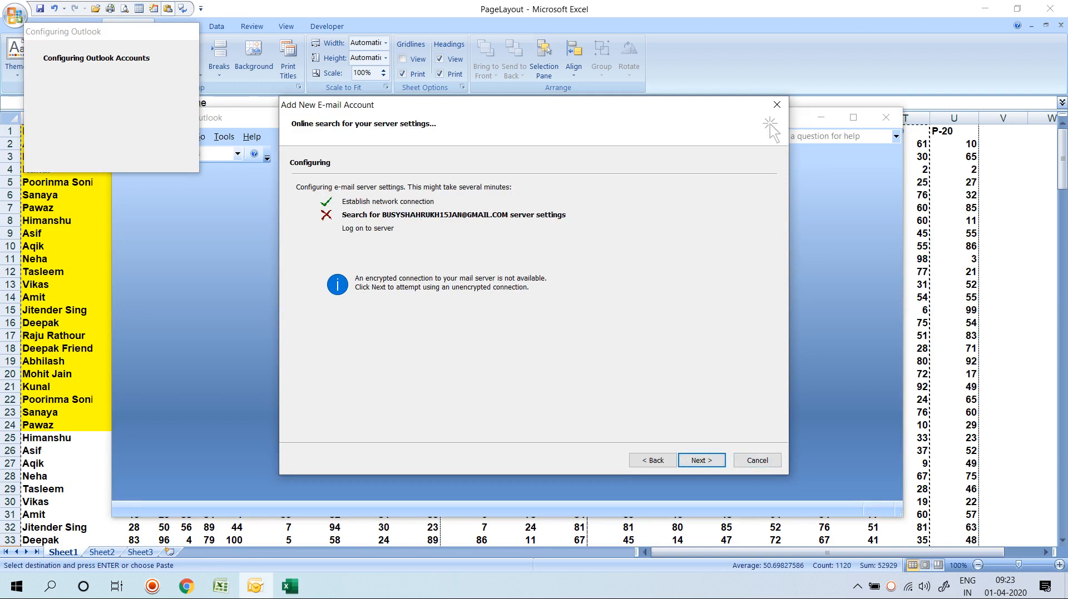
key("Return")
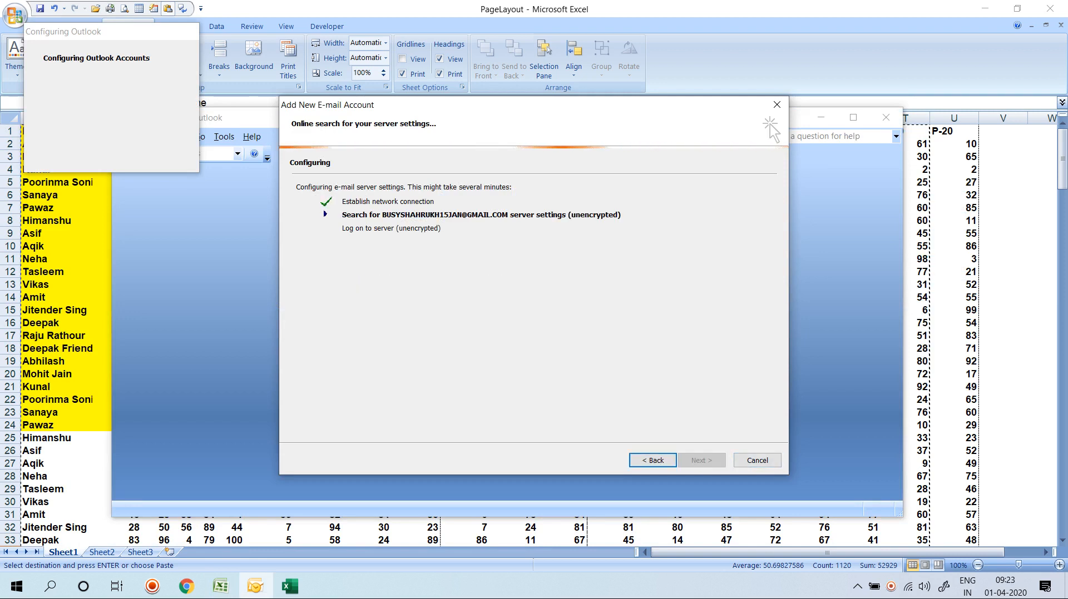
key("alt+Tab")
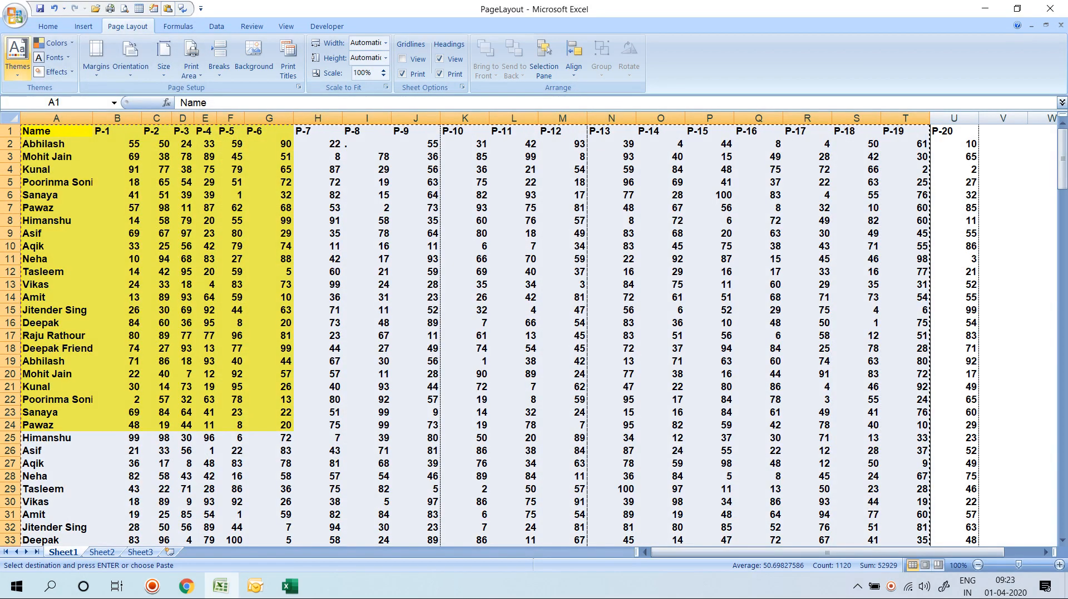
left_click(15, 15)
mouse_move(42, 224)
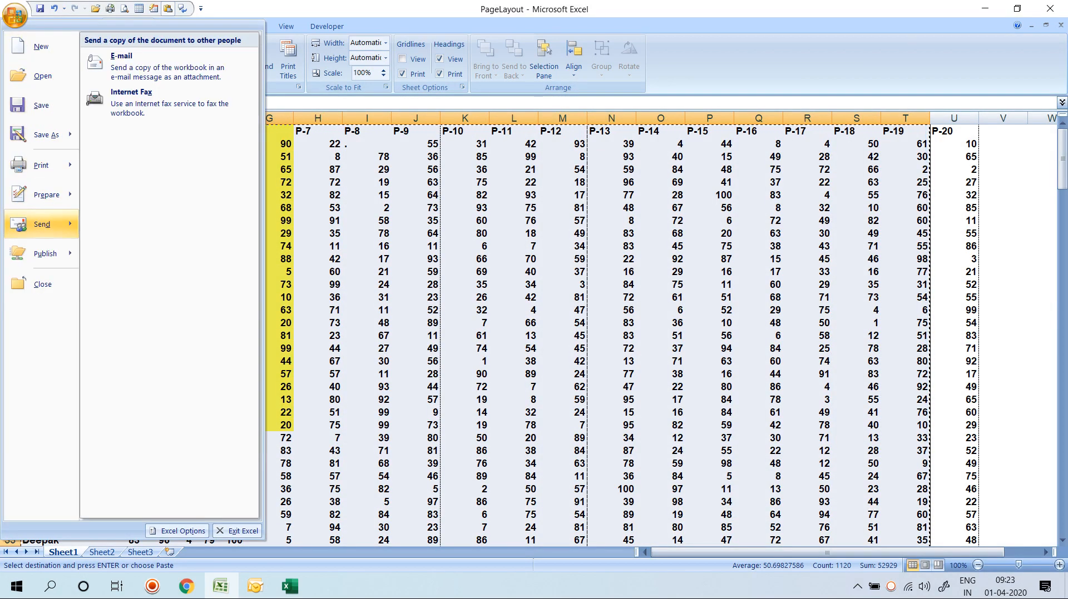
left_click(122, 66)
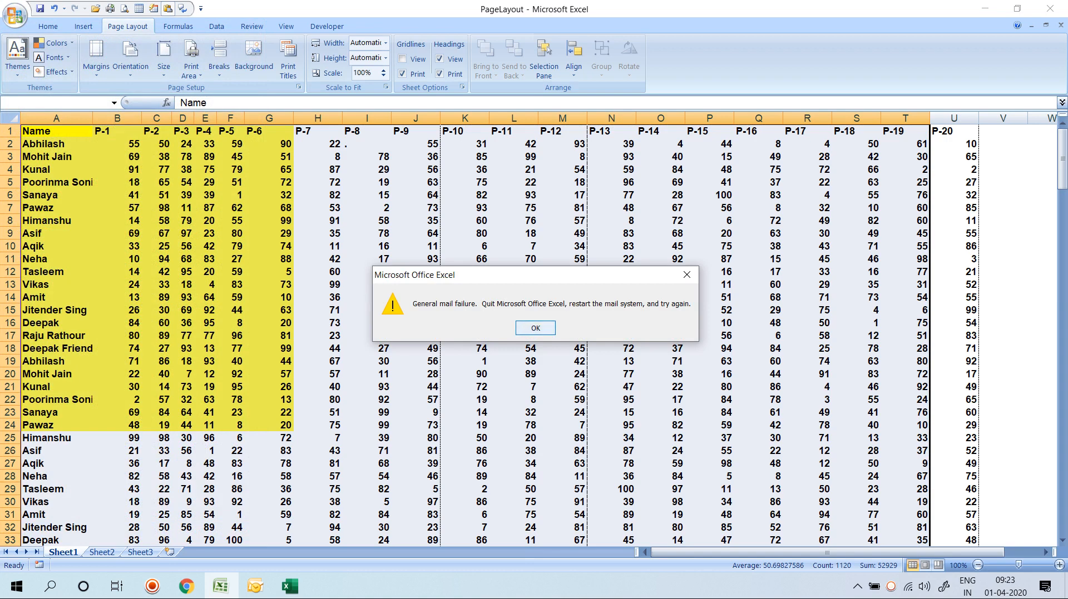
key("Return")
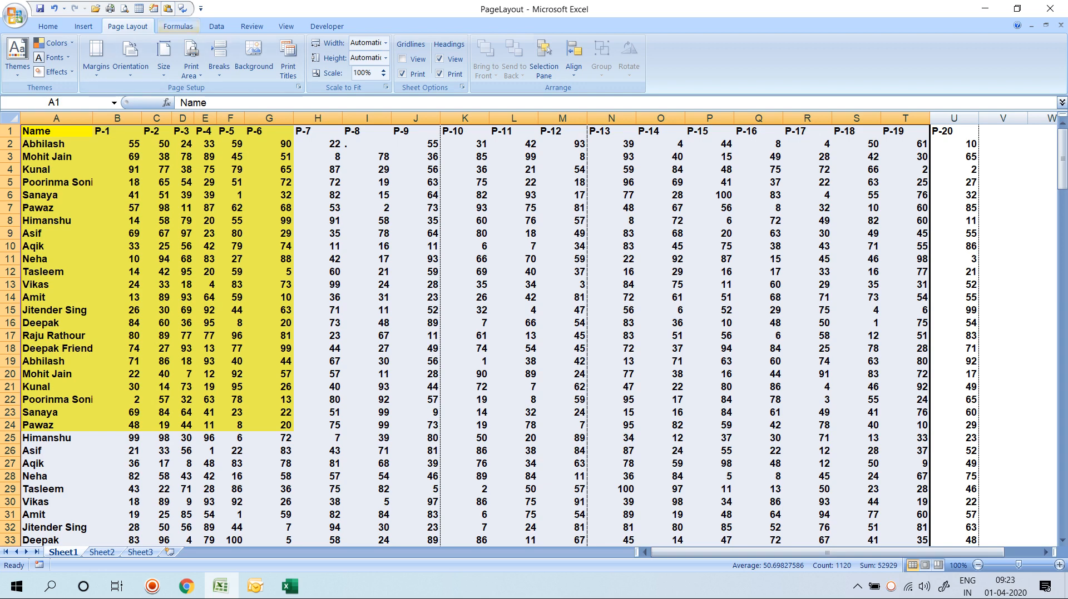
Show the Formulas ribbon, then restore the screen recorder's control panel from the tray.
left_click(178, 26)
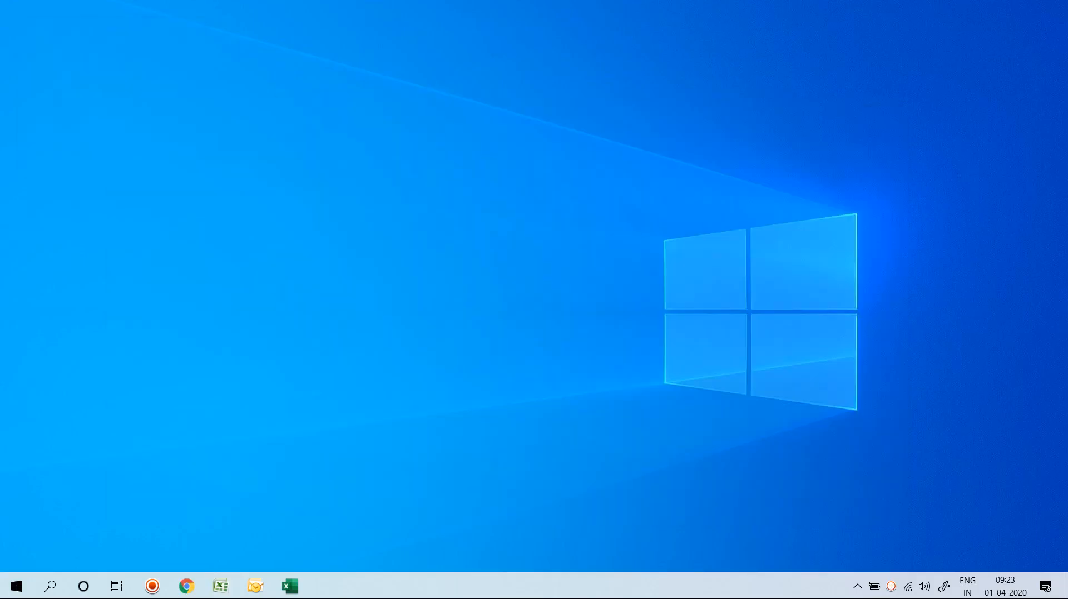
left_click(890, 586)
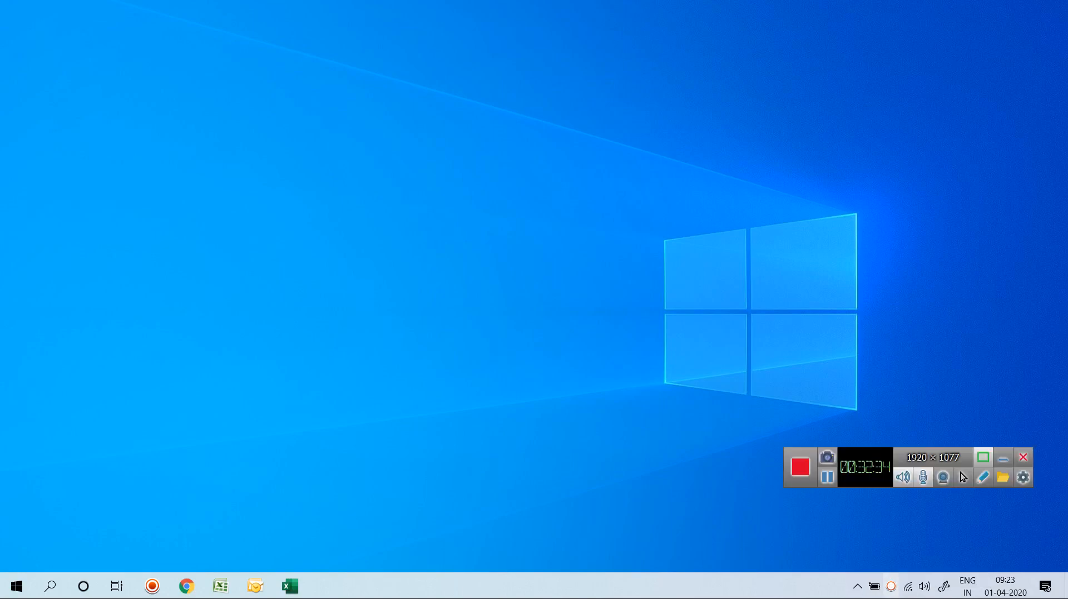